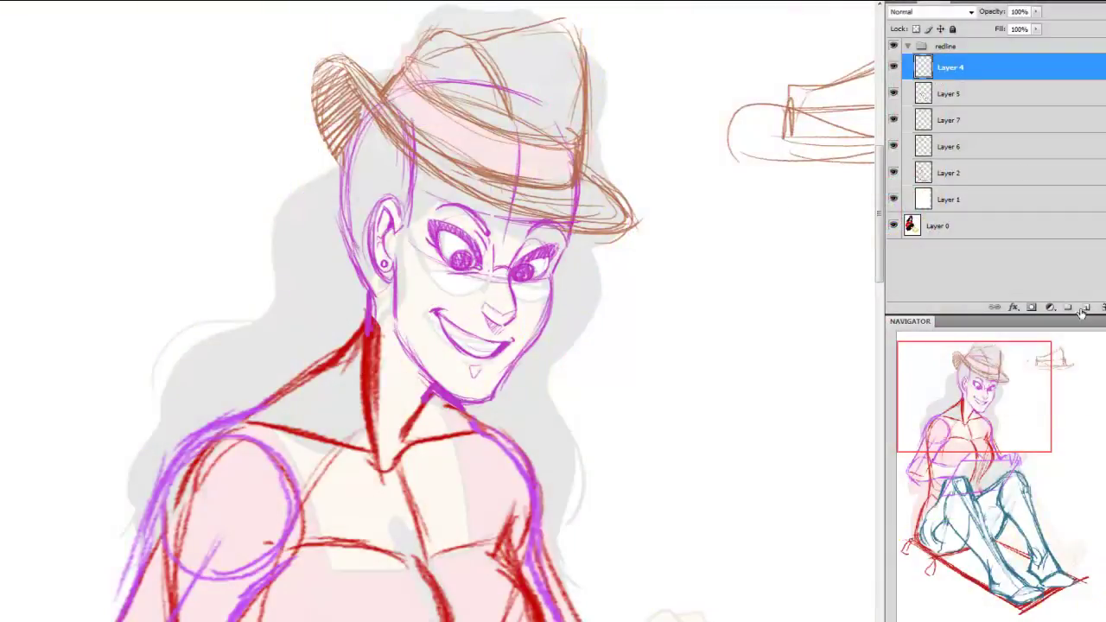
Examine what each redline sketch layer contains by hiding and reshowing Layers 7, 6, 2, 5 and 4 one at a time
{"action": "left_click_drag", "start_coordinate": [1019, 375], "coordinate": [1038, 336]}
{"action": "left_click", "coordinate": [957, 146]}
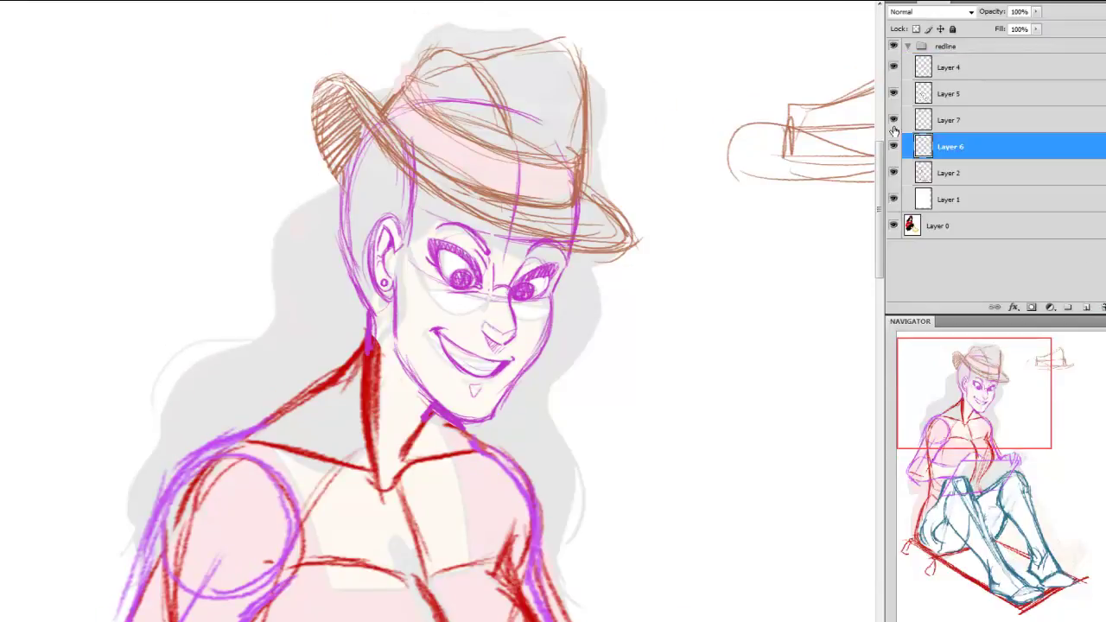
{"action": "left_click", "coordinate": [894, 120]}
{"action": "left_click", "coordinate": [893, 119]}
{"action": "left_click", "coordinate": [893, 119]}
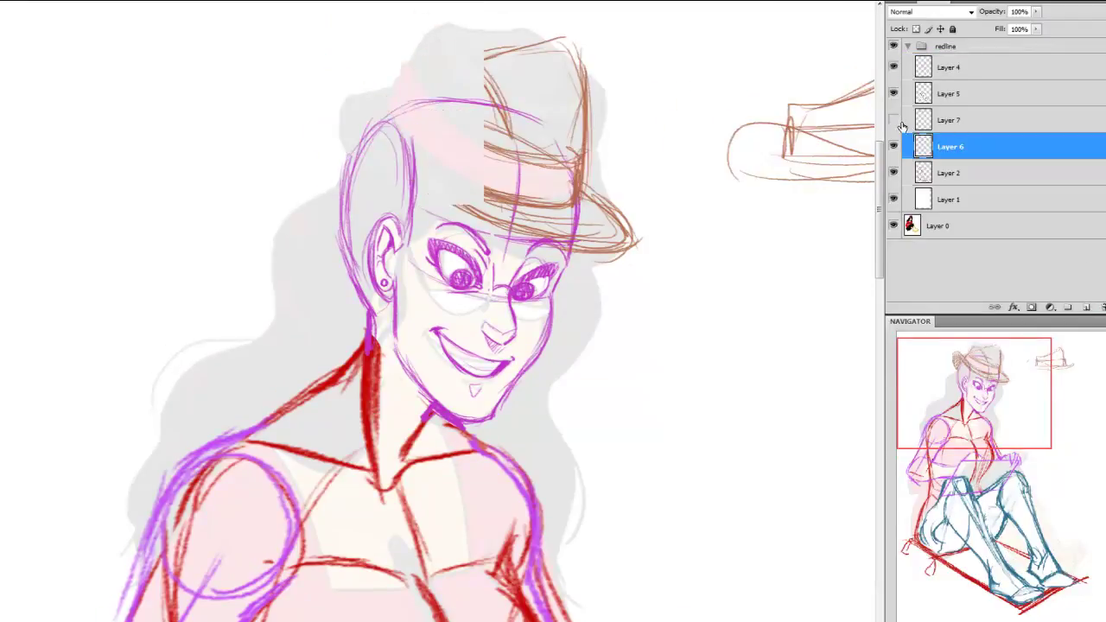
{"action": "left_click", "coordinate": [893, 119]}
{"action": "left_click", "coordinate": [893, 146]}
{"action": "left_click", "coordinate": [894, 146]}
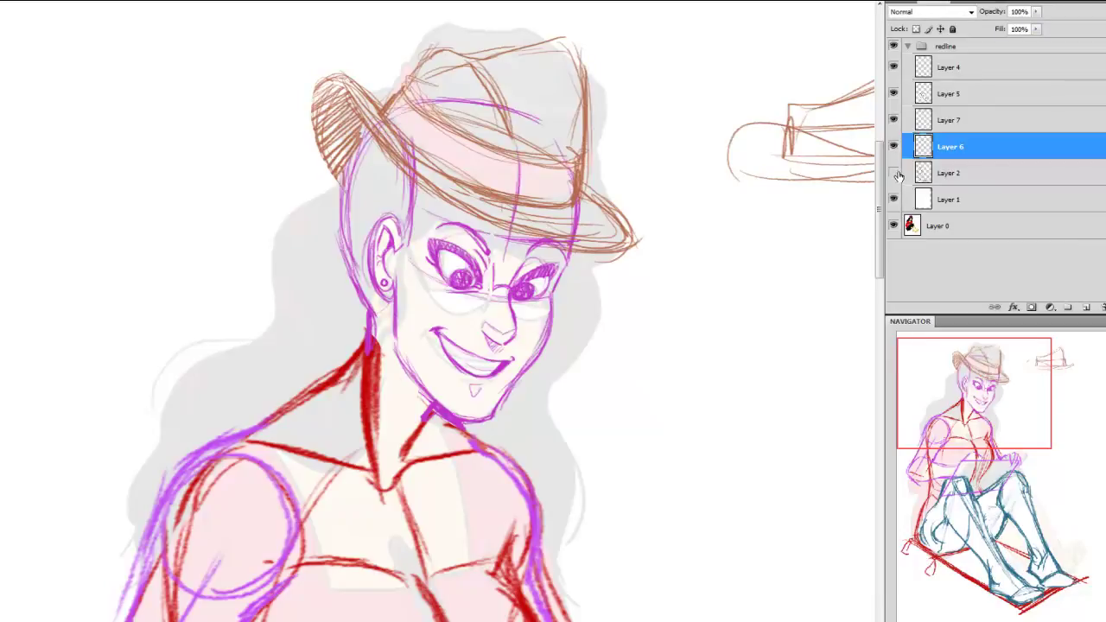
{"action": "left_click", "coordinate": [893, 172]}
{"action": "left_click", "coordinate": [893, 173]}
{"action": "left_click", "coordinate": [893, 93]}
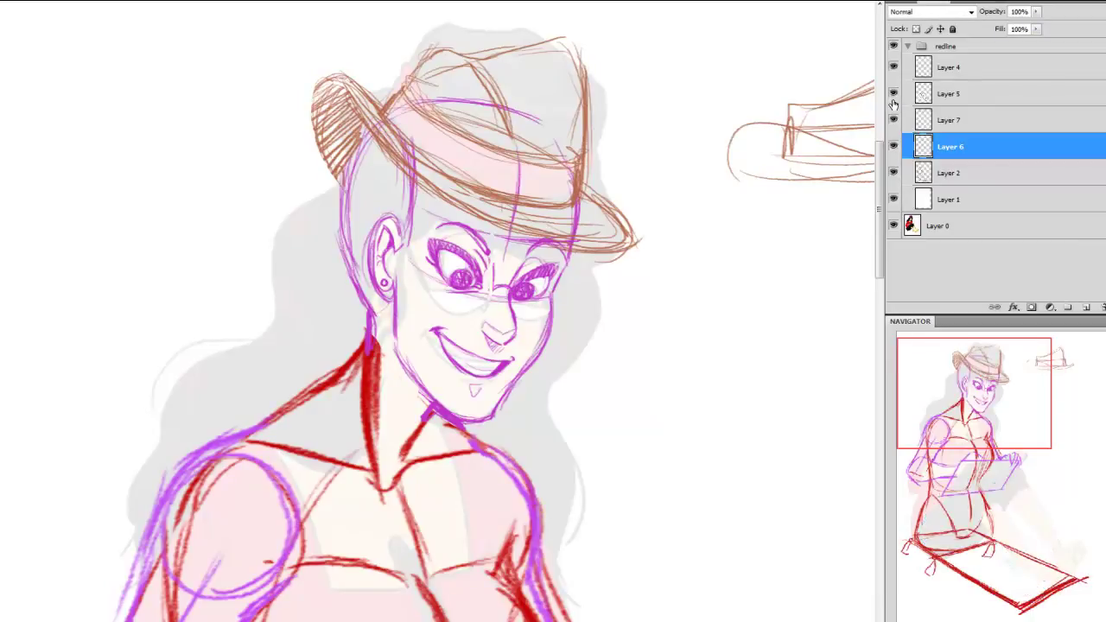
{"action": "left_click", "coordinate": [894, 93]}
{"action": "left_click", "coordinate": [893, 67]}
{"action": "left_click", "coordinate": [893, 68]}
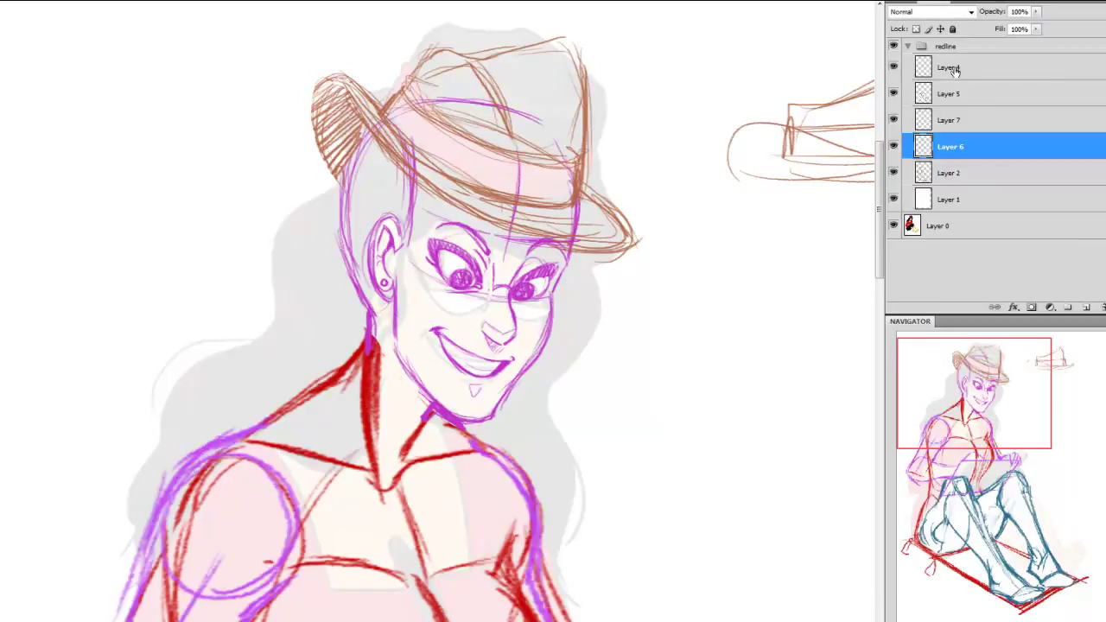
Add a new layer at the top of the redline group and compare the redline with the original artwork
{"action": "left_click", "coordinate": [1086, 306]}
{"action": "left_click", "coordinate": [1095, 339]}
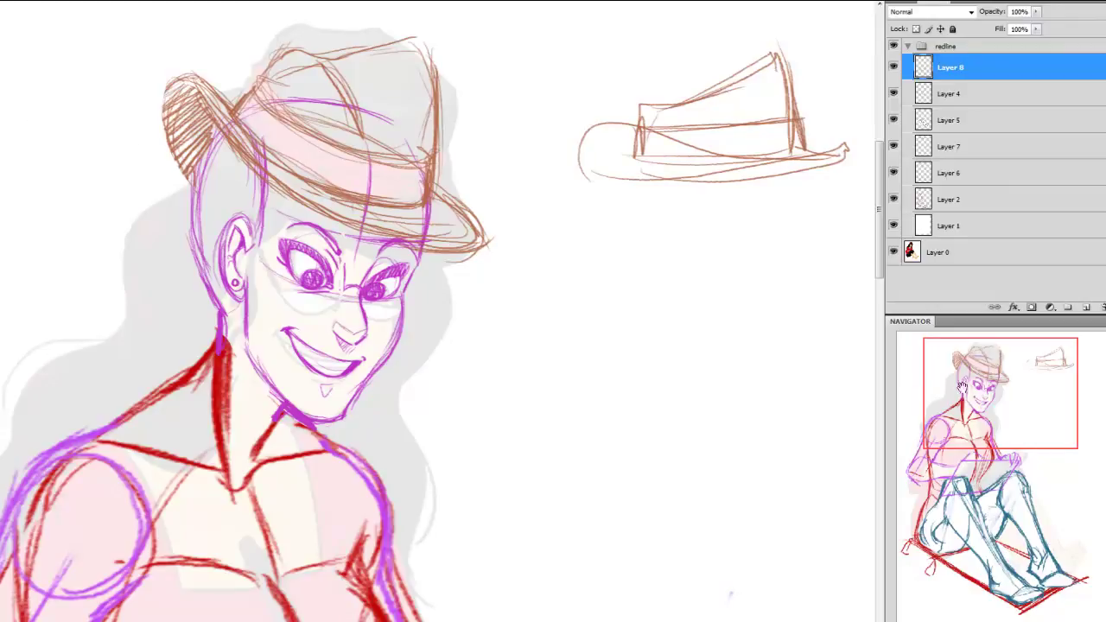
{"action": "left_click_drag", "start_coordinate": [972, 421], "coordinate": [967, 430]}
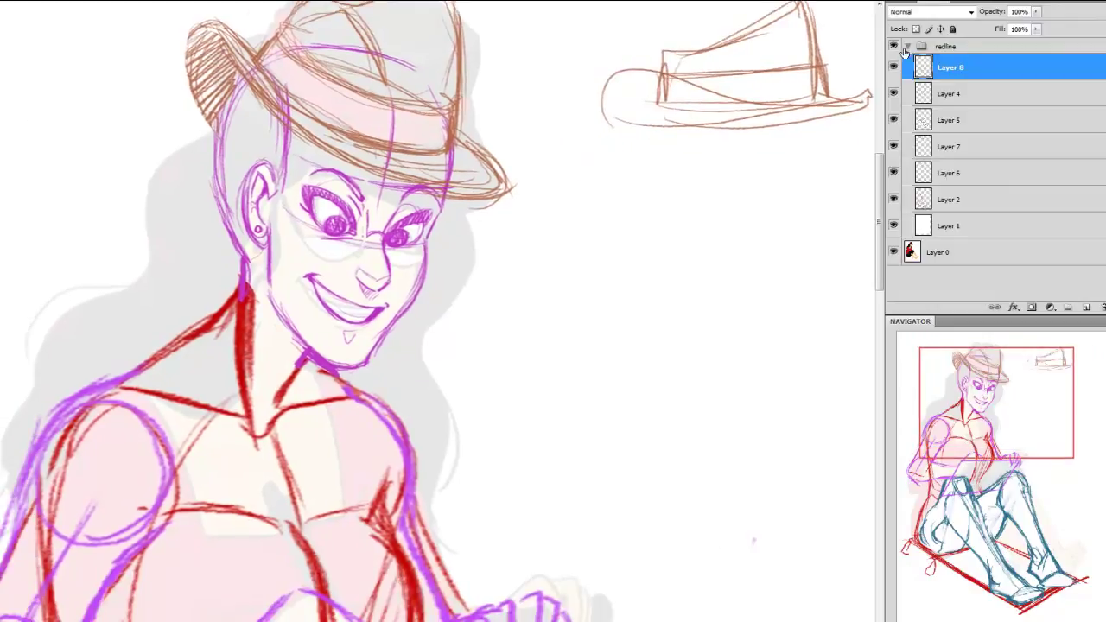
{"action": "left_click", "coordinate": [894, 46]}
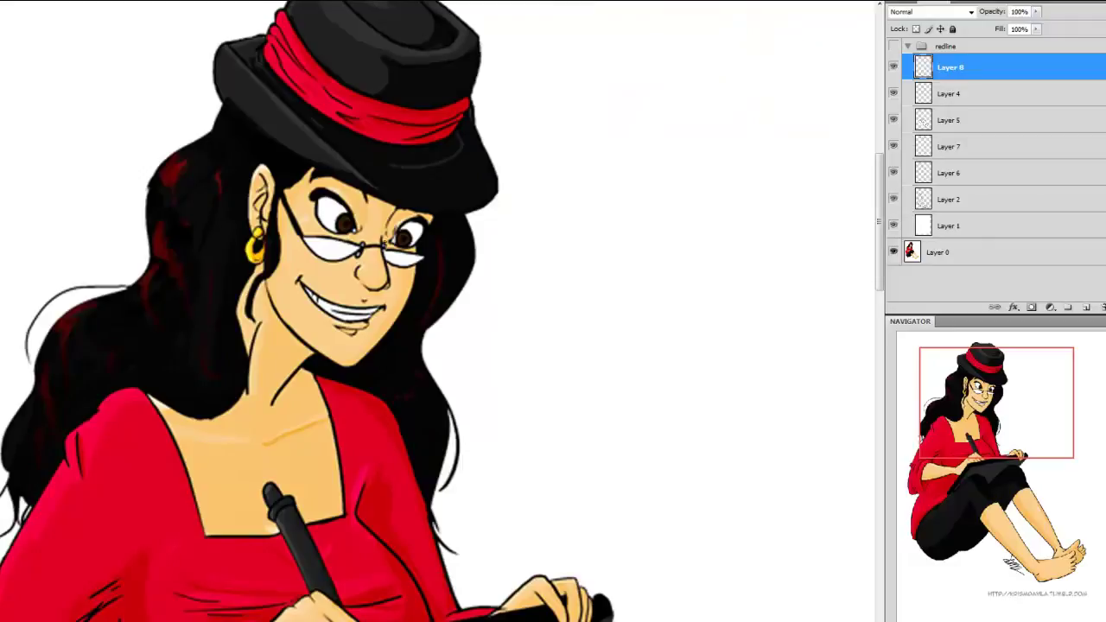
{"action": "left_click", "coordinate": [893, 46]}
{"action": "left_click_drag", "start_coordinate": [1006, 427], "coordinate": [1022, 421]}
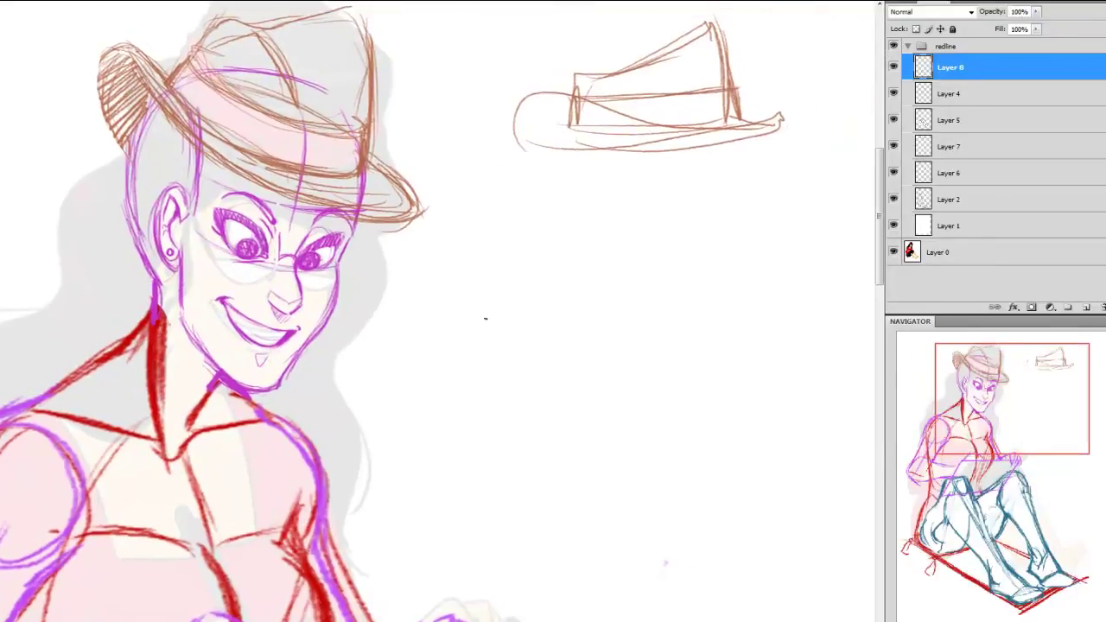
Sketch a blue half-moon glasses lens with a straight upper rim, outer hinge and bridge stub in the blank area beside the face
{"action": "left_click_drag", "start_coordinate": [424, 303], "coordinate": [567, 286]}
{"action": "left_click_drag", "start_coordinate": [437, 304], "coordinate": [524, 328]}
{"action": "mouse_move", "coordinate": [434, 306]}
{"action": "left_mouse_down"}
{"action": "mouse_move", "coordinate": [463, 334]}
{"action": "mouse_move", "coordinate": [527, 328]}
{"action": "mouse_move", "coordinate": [471, 340]}
{"action": "mouse_move", "coordinate": [493, 343]}
{"action": "left_mouse_up"}
{"action": "mouse_move", "coordinate": [511, 303]}
{"action": "left_mouse_down"}
{"action": "mouse_move", "coordinate": [460, 304]}
{"action": "mouse_move", "coordinate": [537, 310]}
{"action": "left_mouse_up"}
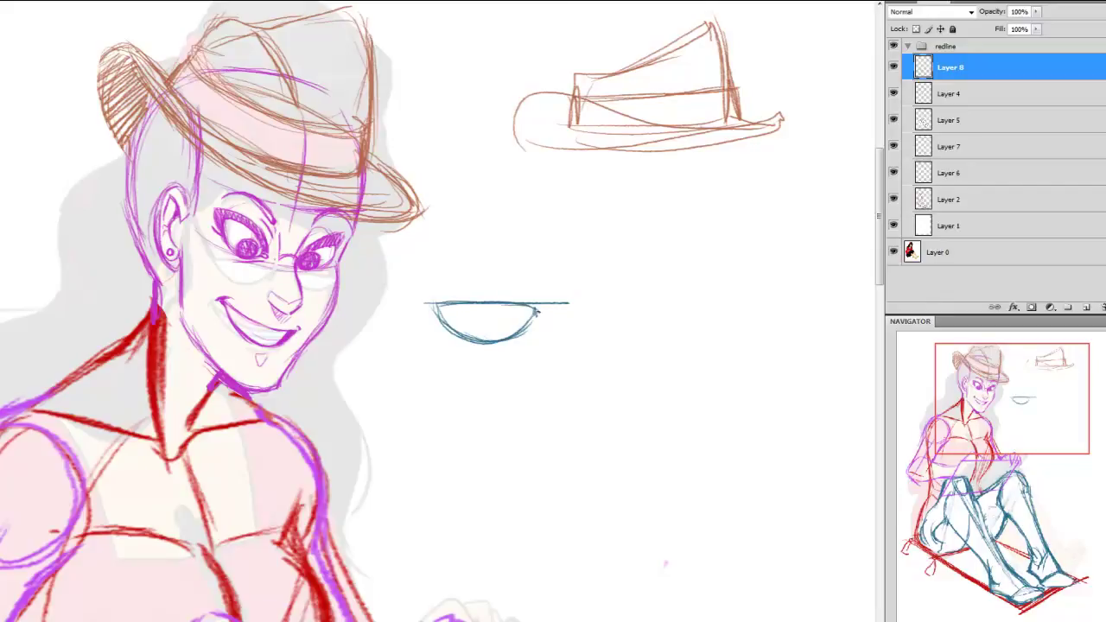
{"action": "left_click_drag", "start_coordinate": [537, 307], "coordinate": [536, 318]}
{"action": "left_click_drag", "start_coordinate": [437, 302], "coordinate": [503, 304]}
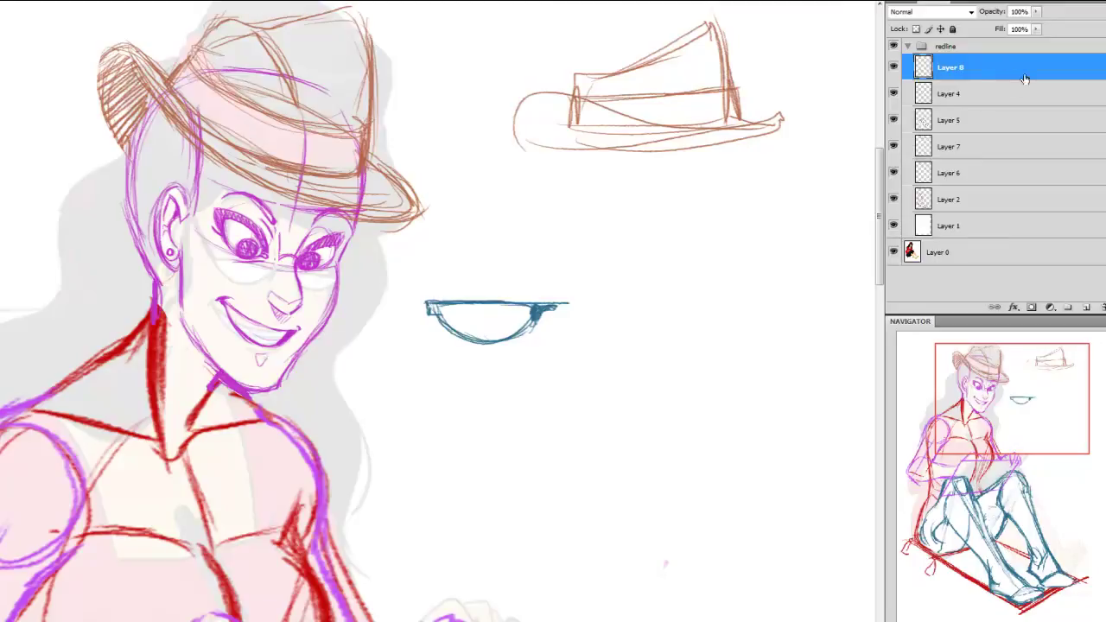
Duplicate the lens layer, flip the copy horizontally and place it beside the original so the two bridge halves meet
{"action": "left_click_drag", "start_coordinate": [1028, 77], "coordinate": [1089, 306]}
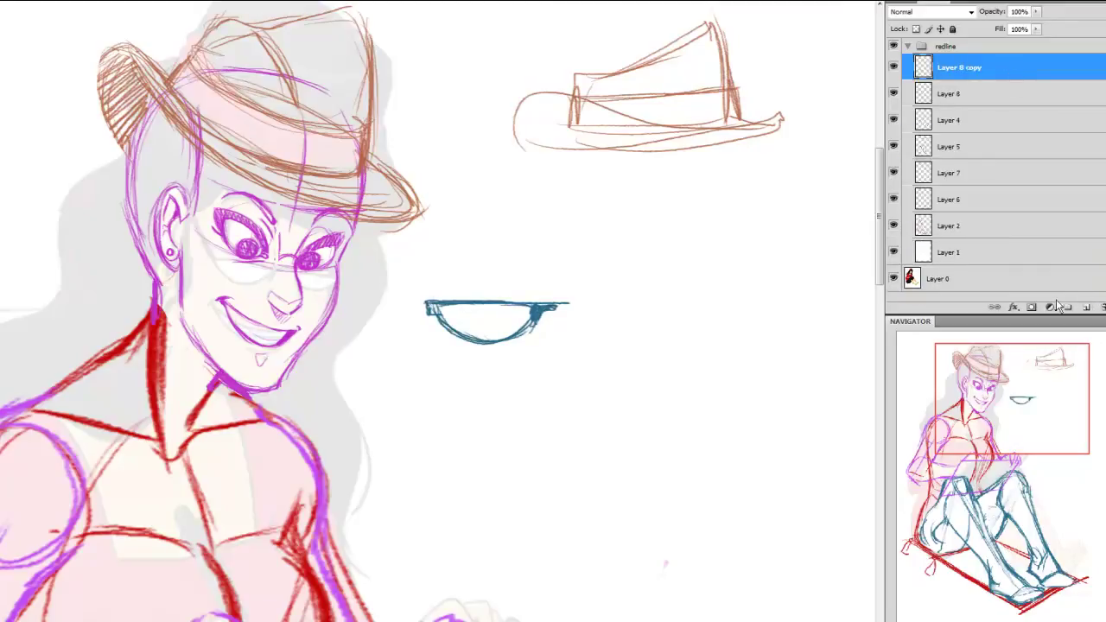
{"action": "key", "text": "ctrl+t"}
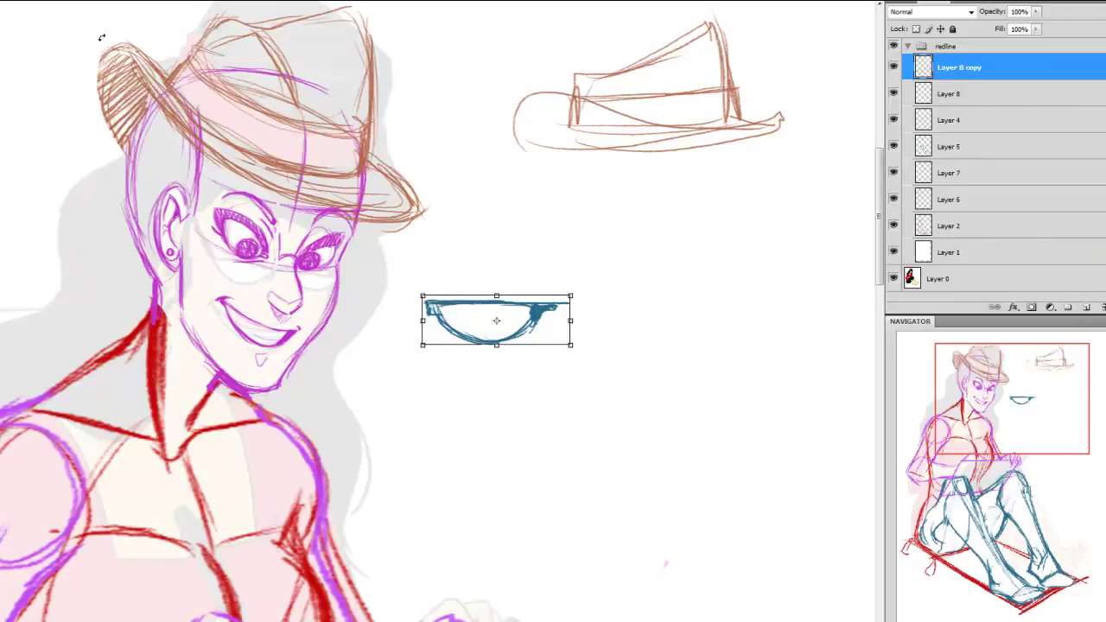
{"action": "key", "text": "ctrl+shift+h"}
{"action": "left_click_drag", "start_coordinate": [543, 335], "coordinate": [679, 321]}
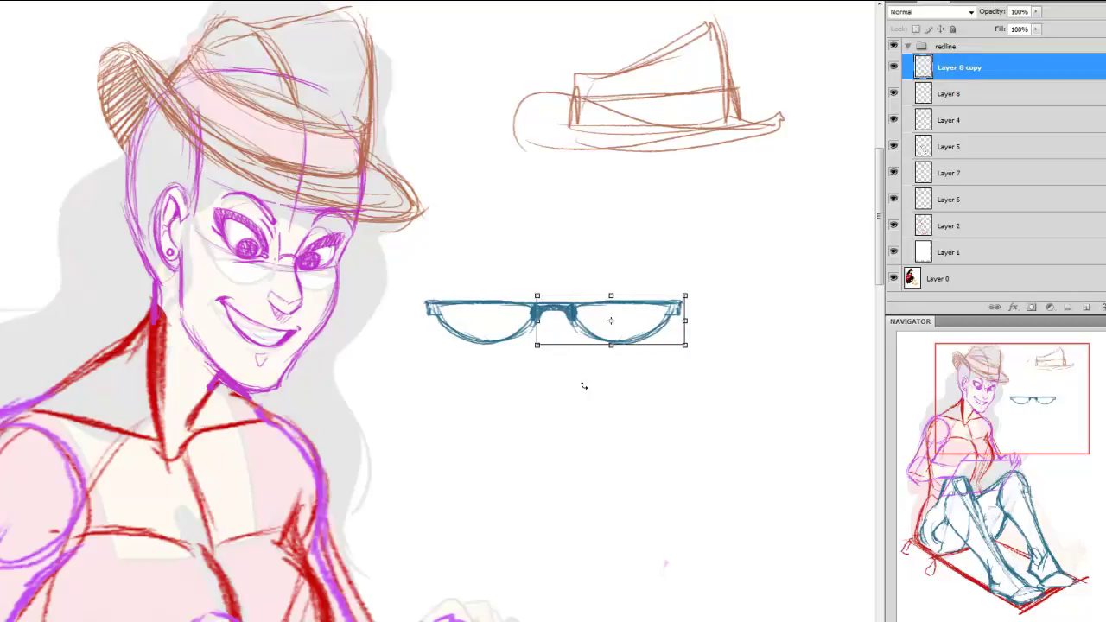
Narrow the mirrored lens for perspective and merge its layer down into Layer 8
{"action": "left_click_drag", "start_coordinate": [686, 320], "coordinate": [650, 329]}
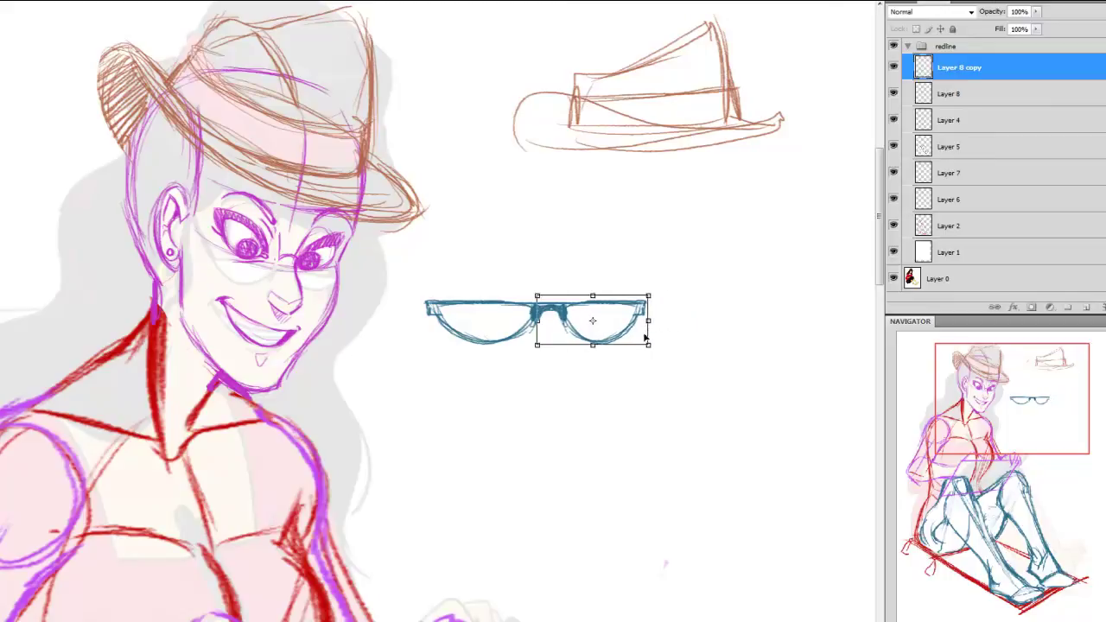
{"action": "left_click_drag", "start_coordinate": [653, 322], "coordinate": [656, 321]}
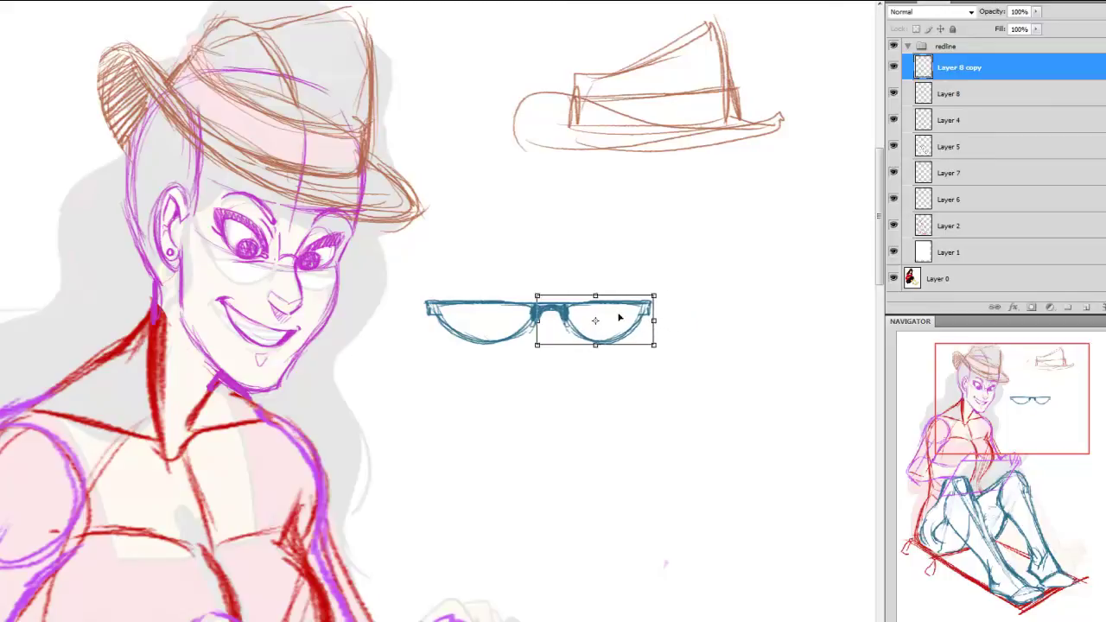
{"action": "key", "text": "Return"}
{"action": "key", "text": "ctrl+e"}
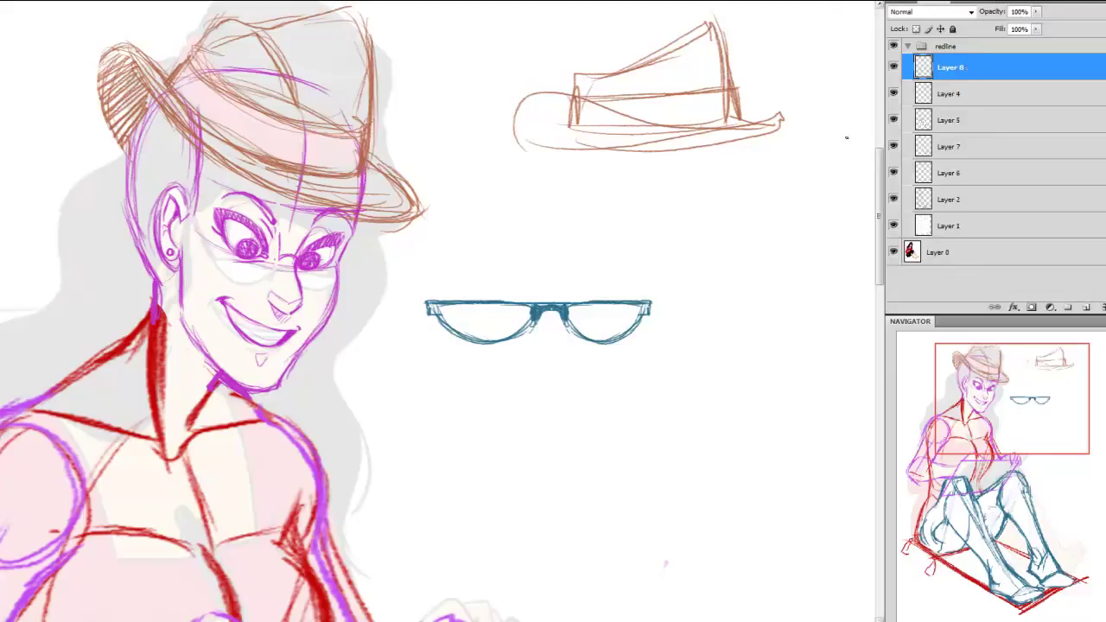
Move the glasses onto the face, scaled down and rotated to follow the tilt of the head
{"action": "key", "text": "ctrl+t"}
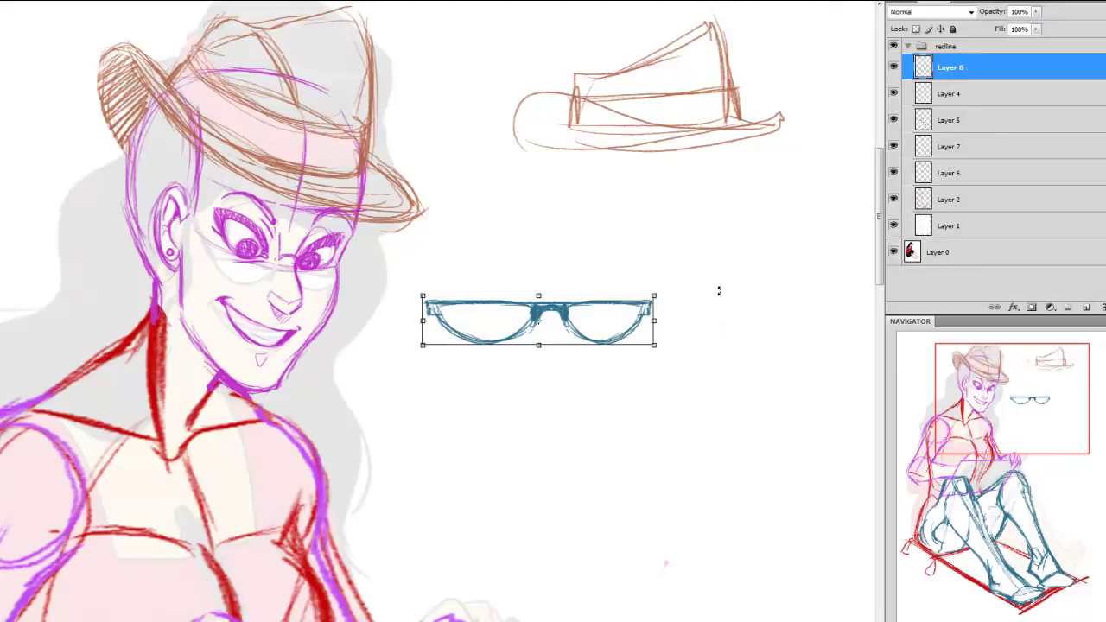
{"action": "left_click_drag", "start_coordinate": [717, 290], "coordinate": [713, 301]}
{"action": "left_click_drag", "start_coordinate": [615, 324], "coordinate": [339, 278]}
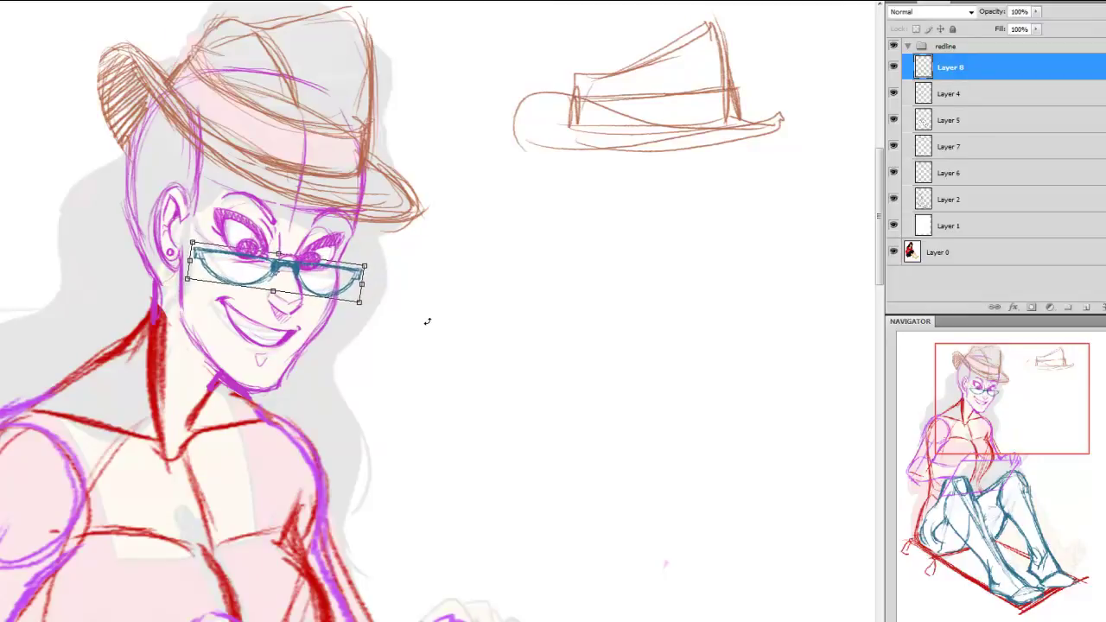
{"action": "left_click_drag", "start_coordinate": [336, 274], "coordinate": [332, 276]}
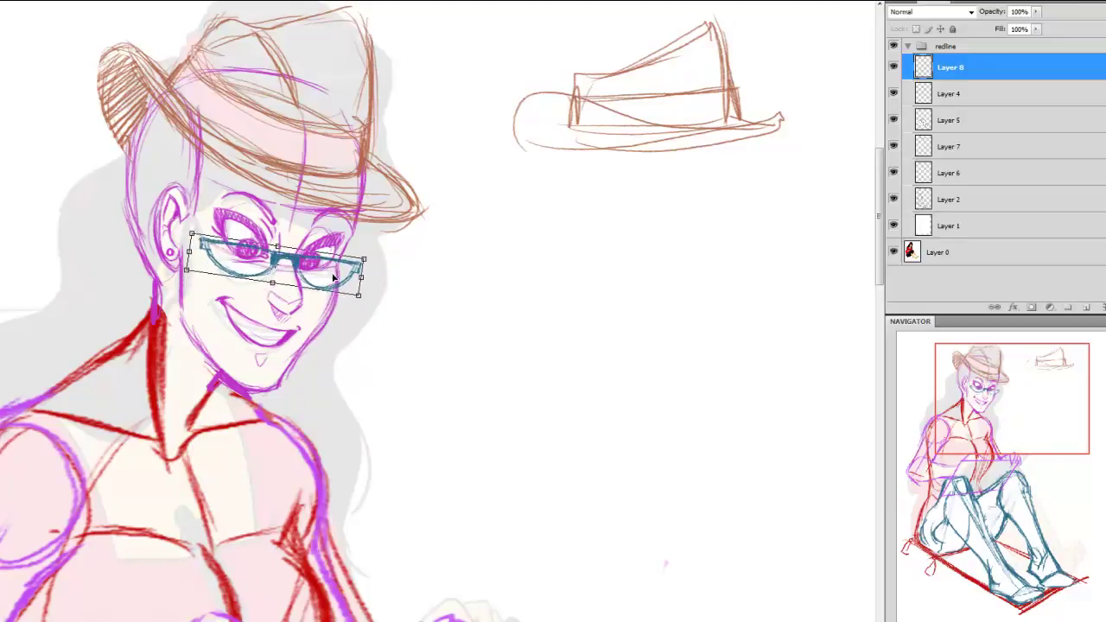
Fine-tune the width and position of the glasses so they fit the face, and apply the transform
{"action": "key", "text": "Right"}
{"action": "key", "text": "Right"}
{"action": "key", "text": "Right"}
{"action": "key", "text": "Right"}
{"action": "key", "text": "Right"}
{"action": "key", "text": "Right"}
{"action": "key", "text": "Right"}
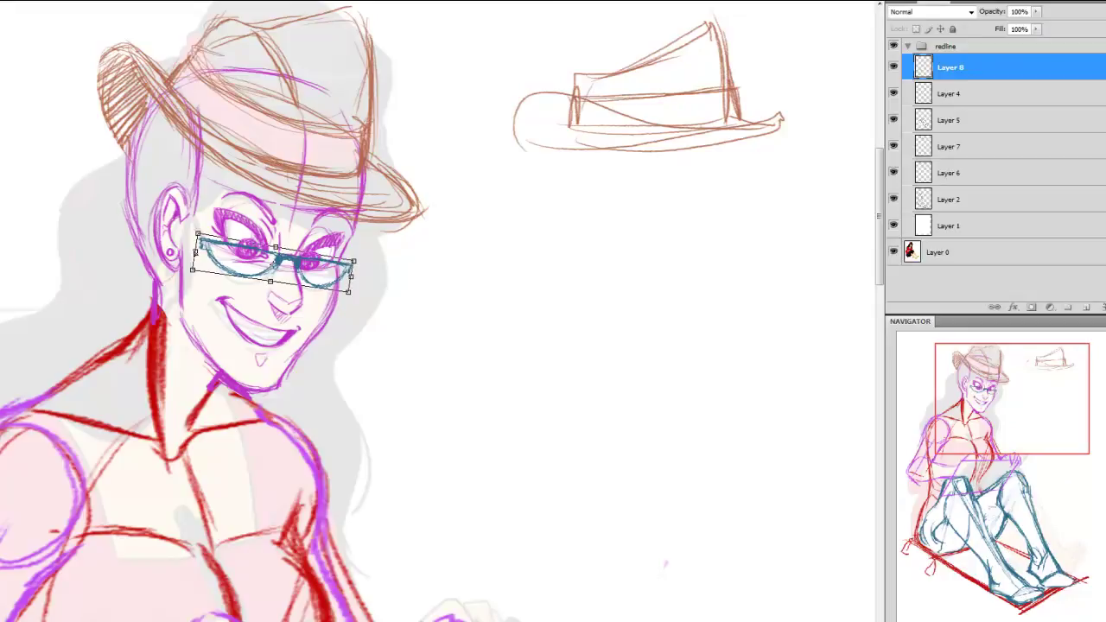
{"action": "left_click_drag", "start_coordinate": [195, 251], "coordinate": [194, 255]}
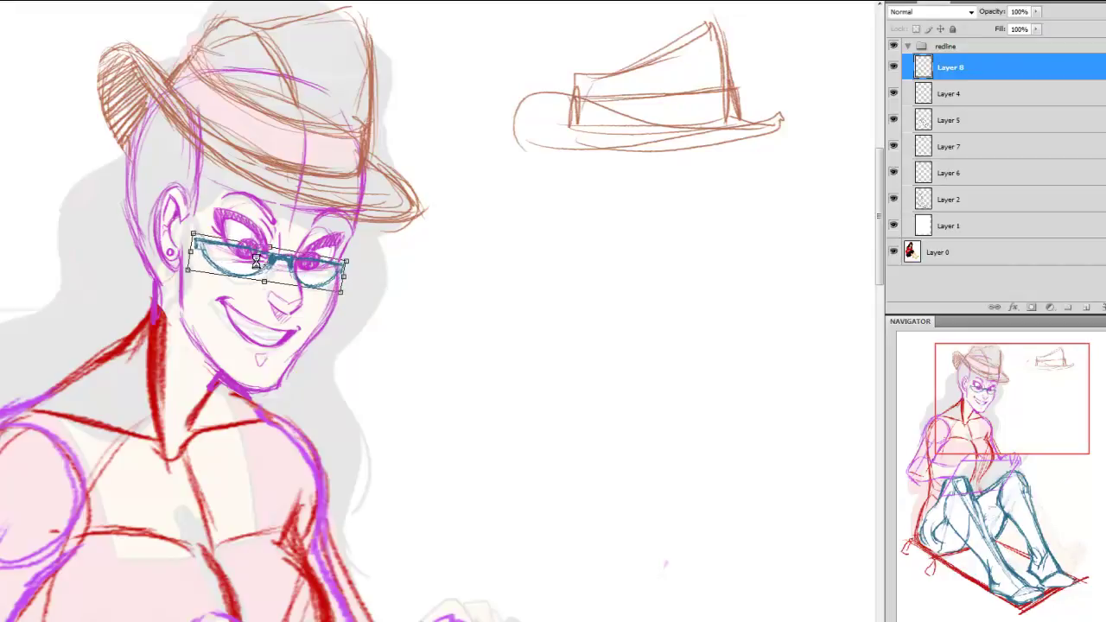
{"action": "key", "text": "Return"}
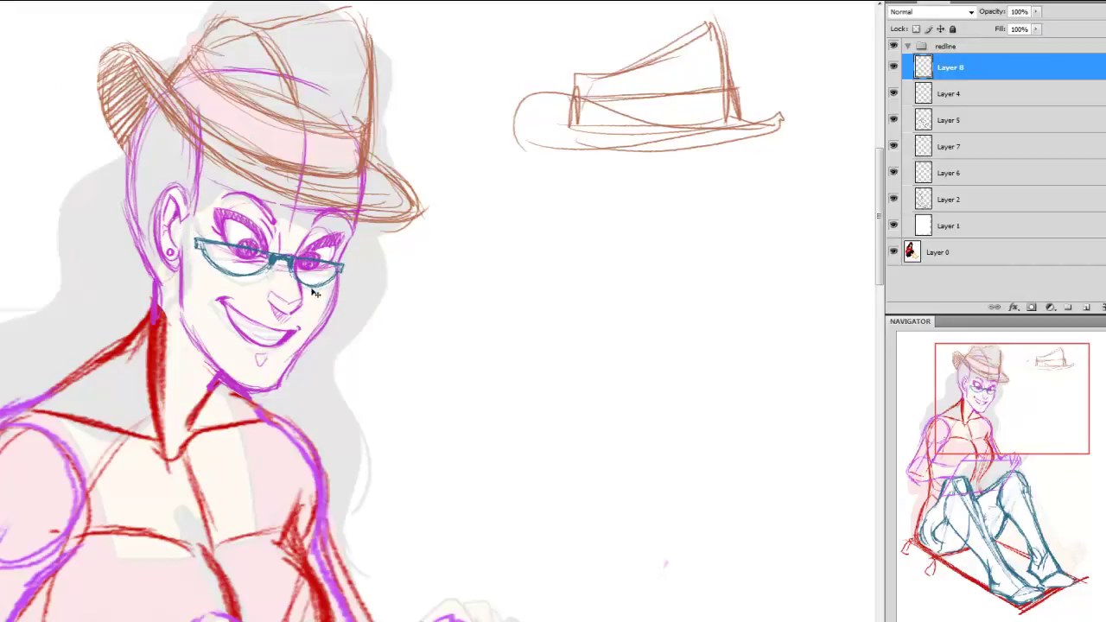
Shift the glasses slightly toward the far side of the face and refine their shape with another transform
{"action": "left_click_drag", "start_coordinate": [293, 263], "coordinate": [301, 262]}
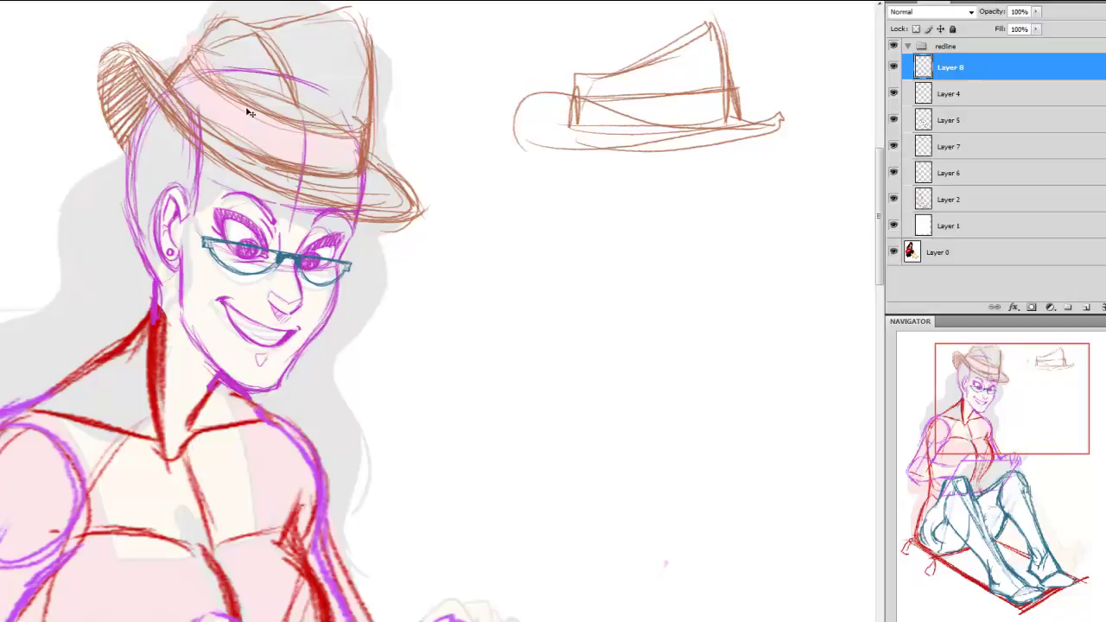
{"action": "key", "text": "ctrl+t"}
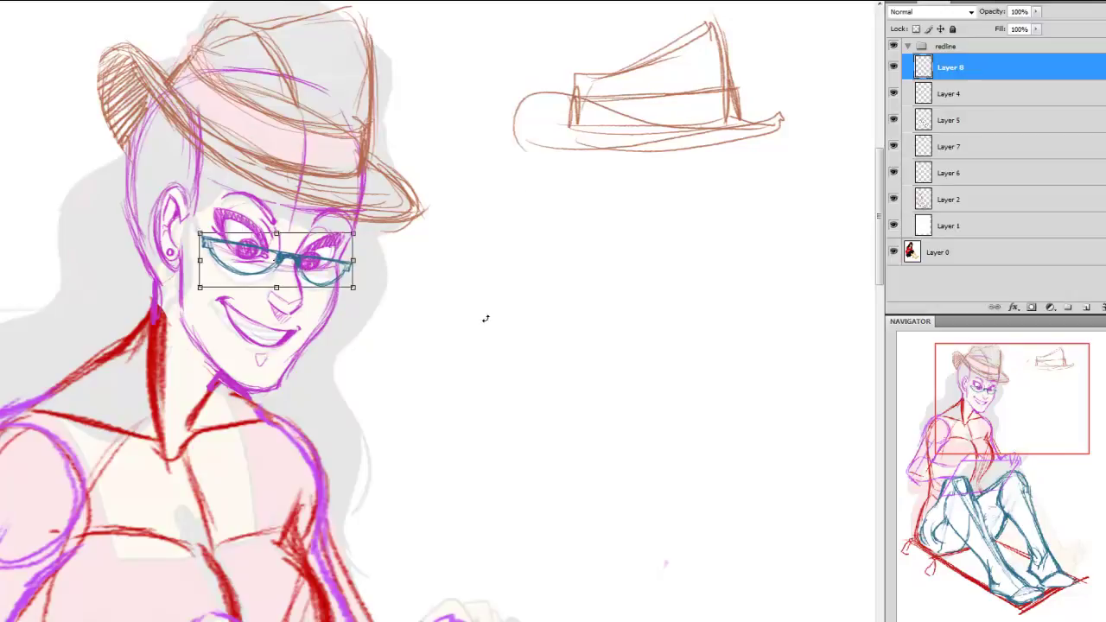
{"action": "key", "text": "Return"}
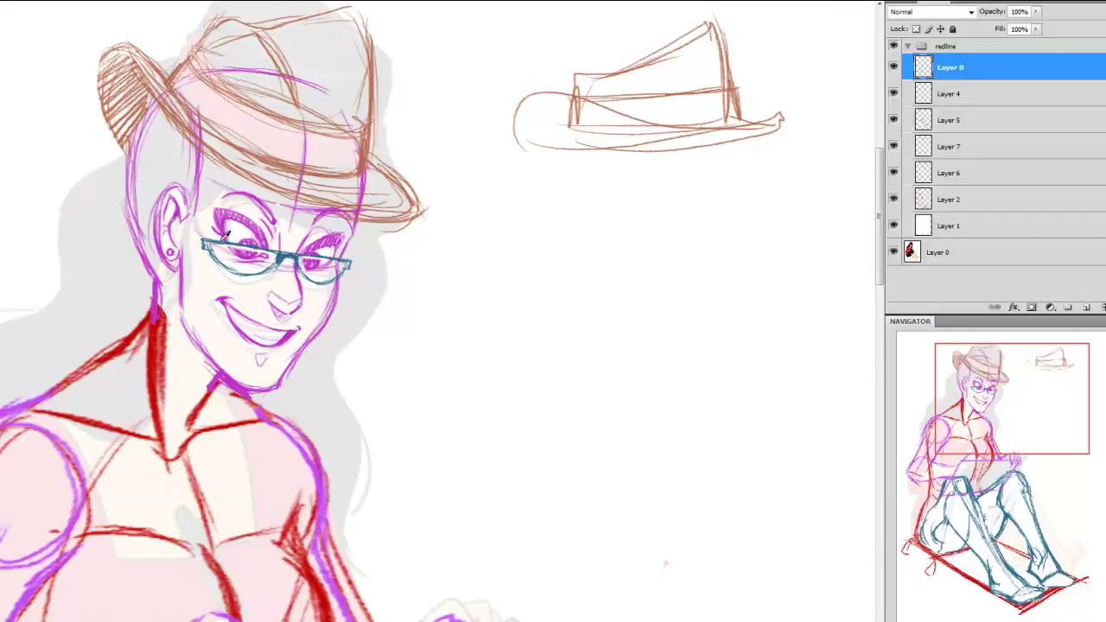
Draw the glasses' temple arm from the near lens's outer corner back to the ear
{"action": "mouse_move", "coordinate": [183, 204]}
{"action": "left_mouse_down"}
{"action": "mouse_move", "coordinate": [218, 240]}
{"action": "mouse_move", "coordinate": [183, 204]}
{"action": "left_mouse_up"}
{"action": "key", "text": "ctrl+z"}
{"action": "left_click_drag", "start_coordinate": [204, 244], "coordinate": [181, 199]}
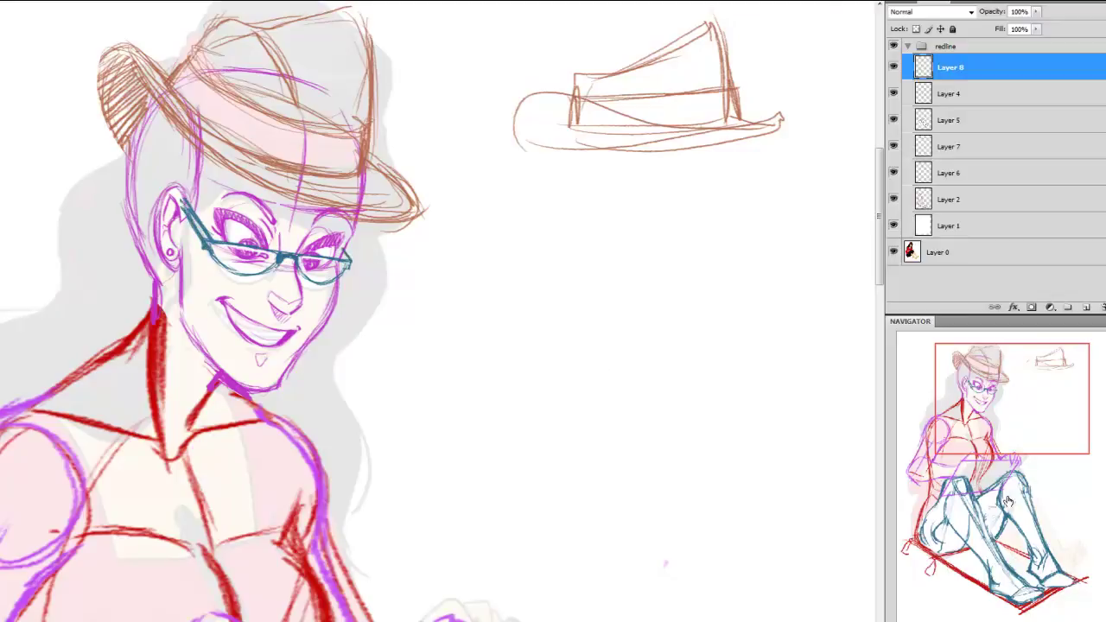
Compare the head redline with the original artwork by hiding and reshowing the redline group
{"action": "left_click_drag", "start_coordinate": [1008, 501], "coordinate": [981, 428]}
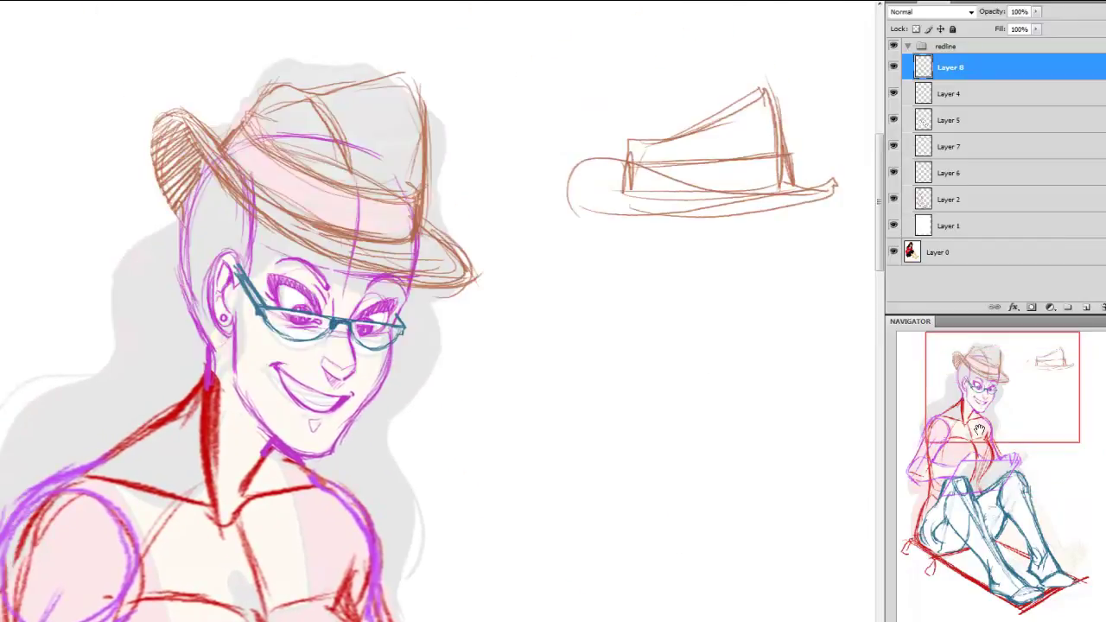
{"action": "left_click", "coordinate": [893, 46]}
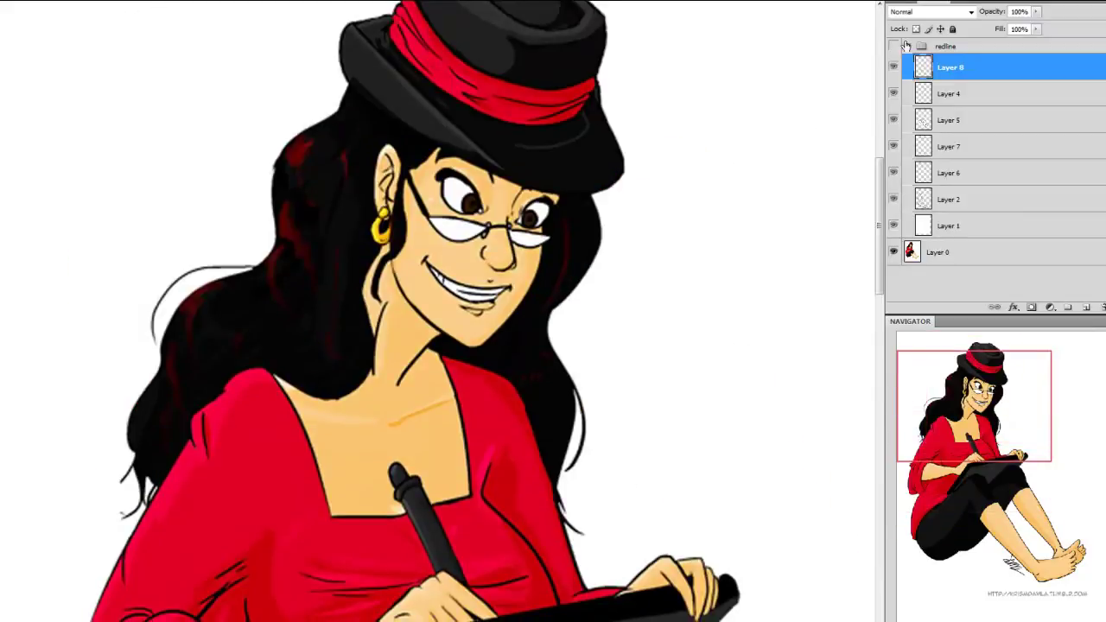
{"action": "left_click", "coordinate": [894, 47]}
{"action": "left_click_drag", "start_coordinate": [951, 404], "coordinate": [937, 380]}
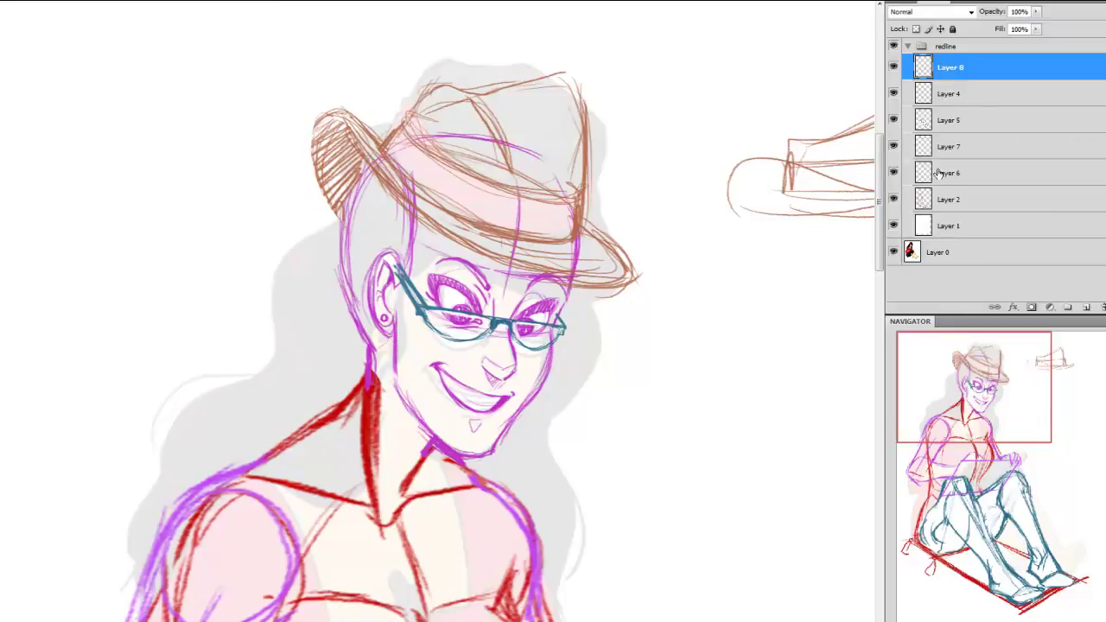
Delete the separate side-view hat sketch from Layer 7, keeping the hat on the head
{"action": "left_click", "coordinate": [893, 148]}
{"action": "left_click", "coordinate": [947, 147]}
{"action": "left_click", "coordinate": [894, 148]}
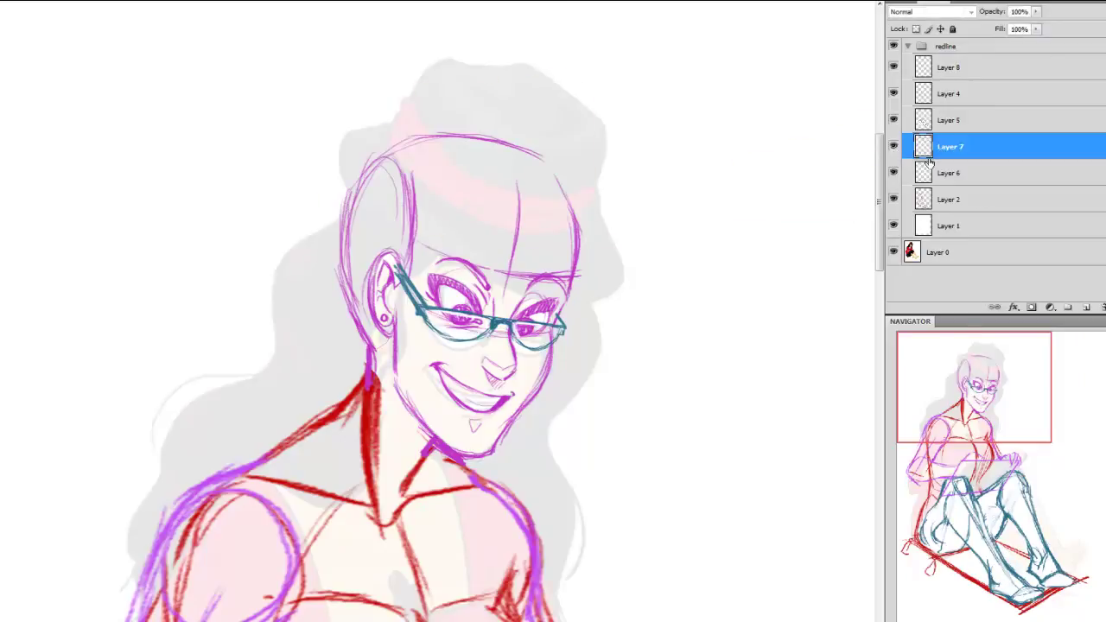
{"action": "left_click_drag", "start_coordinate": [1008, 348], "coordinate": [1055, 344]}
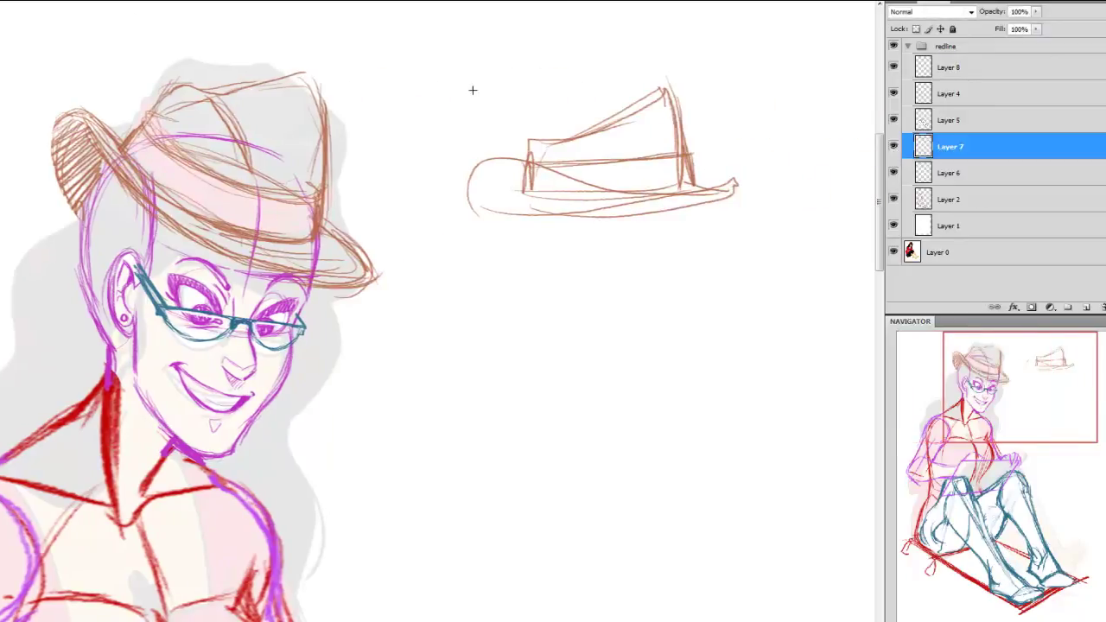
{"action": "left_click_drag", "start_coordinate": [432, 62], "coordinate": [832, 302]}
{"action": "key", "text": "Delete"}
{"action": "key", "text": "ctrl+d"}
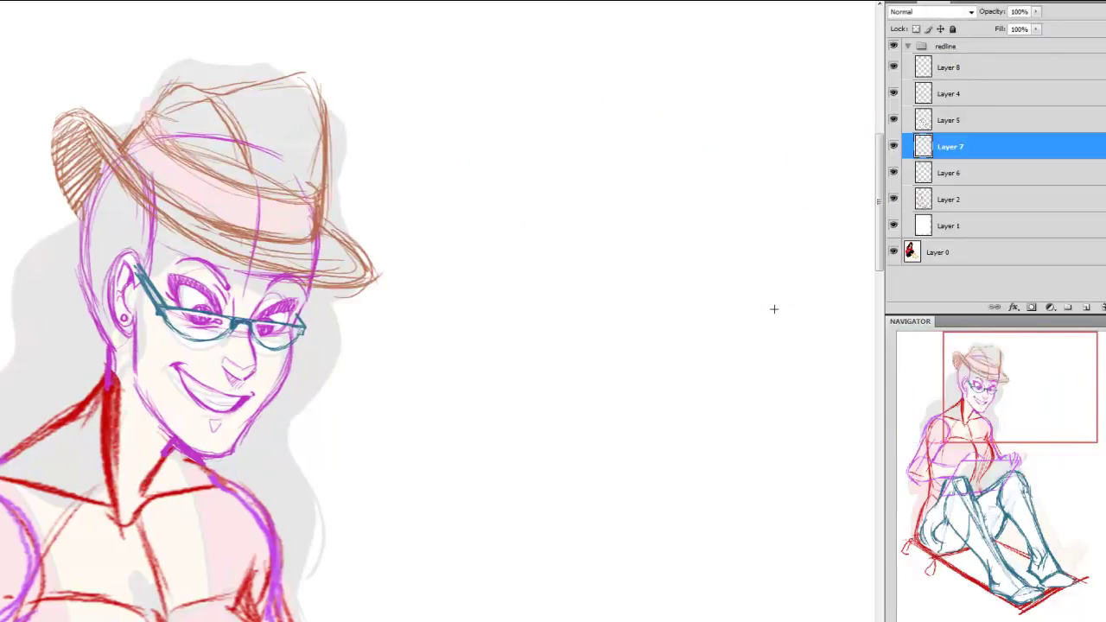
Recolour the hat sketch with Hue/Saturation, setting Saturation to +75 and Lightness to -42
{"action": "key", "text": "ctrl+u"}
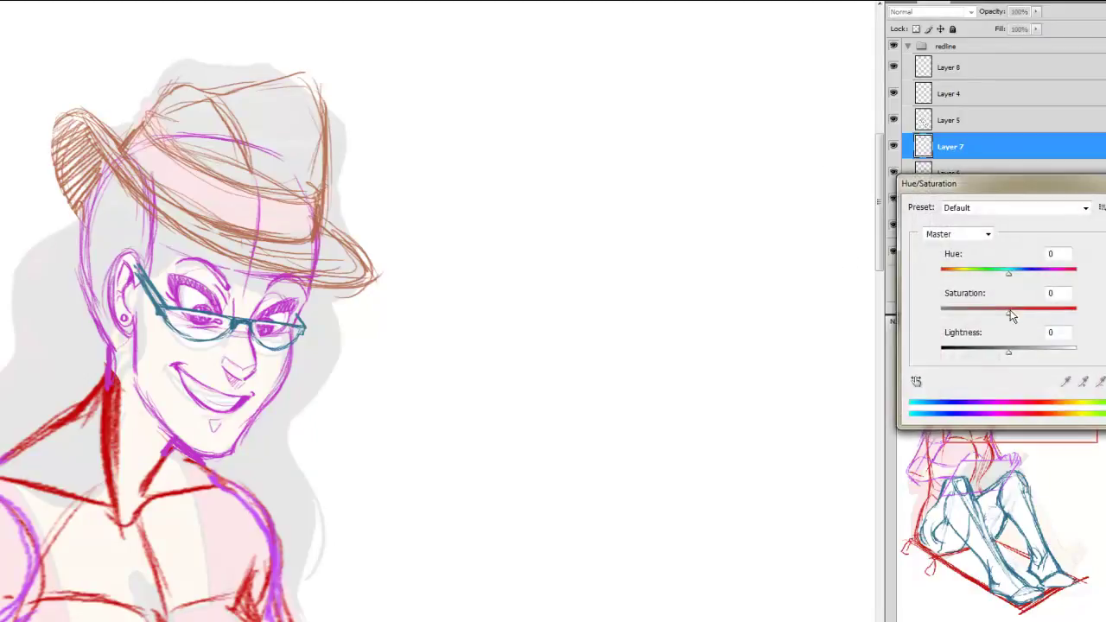
{"action": "left_click_drag", "start_coordinate": [1008, 312], "coordinate": [1059, 312]}
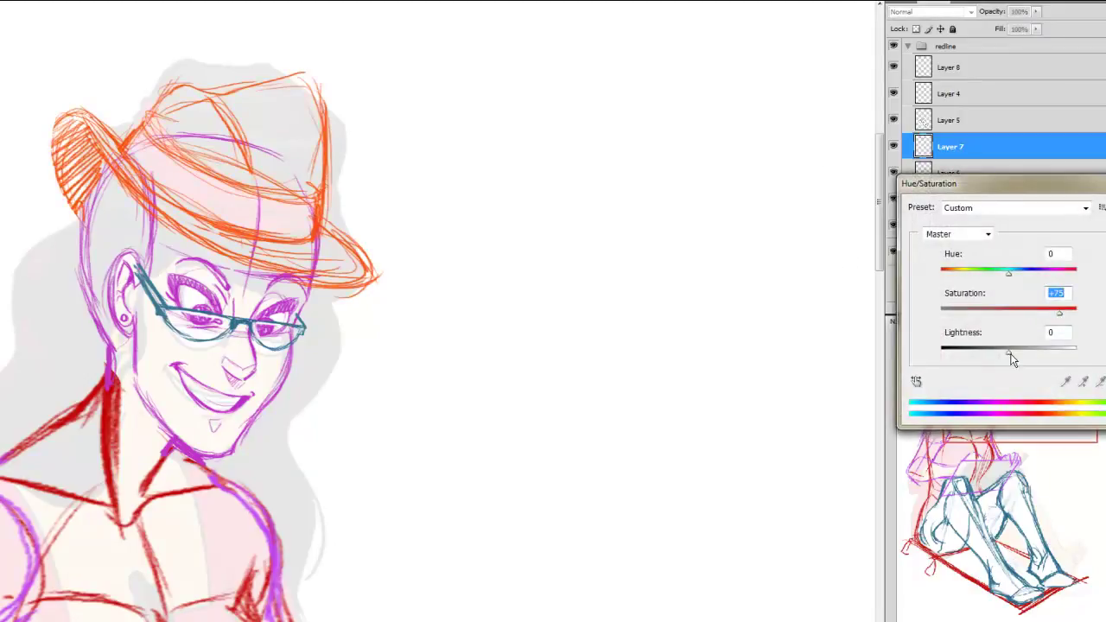
{"action": "left_click_drag", "start_coordinate": [1009, 352], "coordinate": [980, 353]}
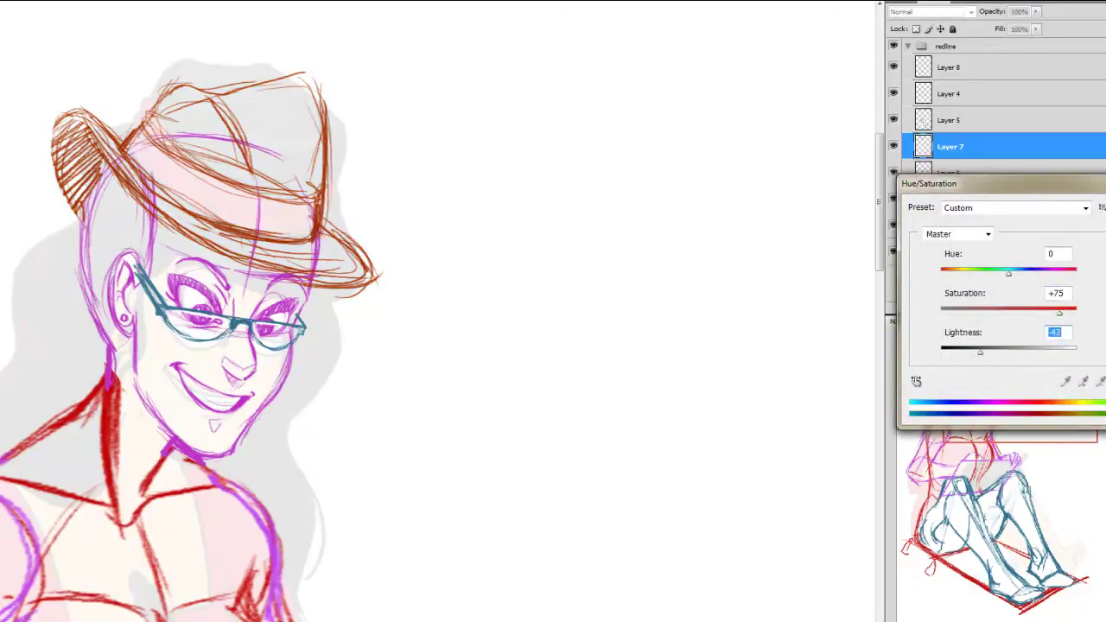
{"action": "left_click", "coordinate": [1104, 208]}
{"action": "left_click_drag", "start_coordinate": [1068, 401], "coordinate": [1022, 421]}
{"action": "left_click_drag", "start_coordinate": [970, 397], "coordinate": [970, 376]}
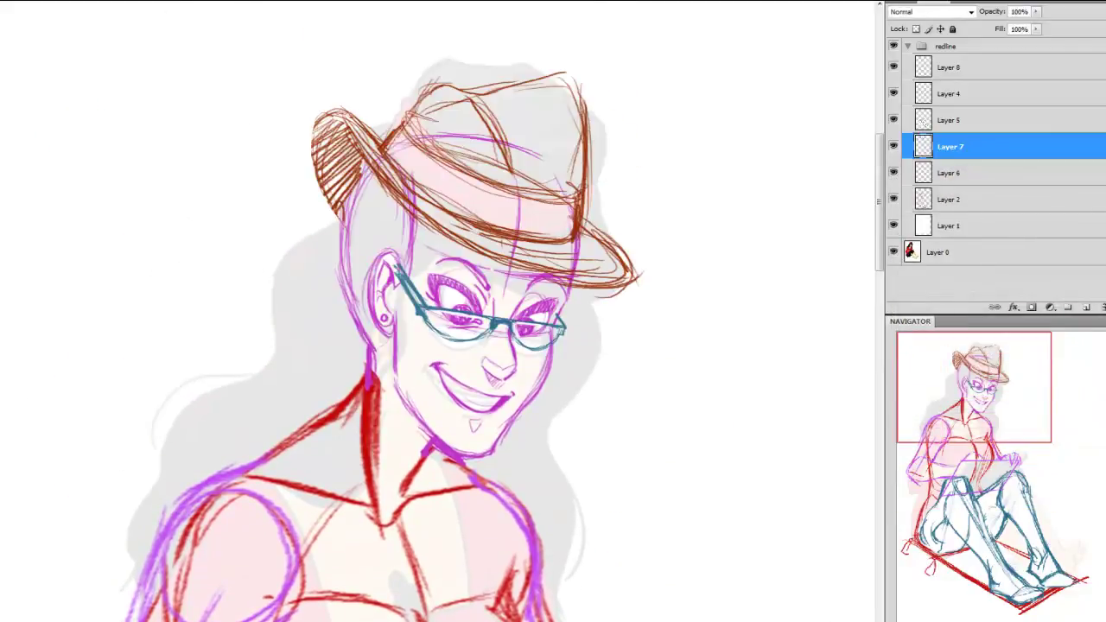
Rename Layer 8 as glasses and hide that layer
{"action": "left_click", "coordinate": [946, 68]}
{"action": "double_click", "coordinate": [950, 68]}
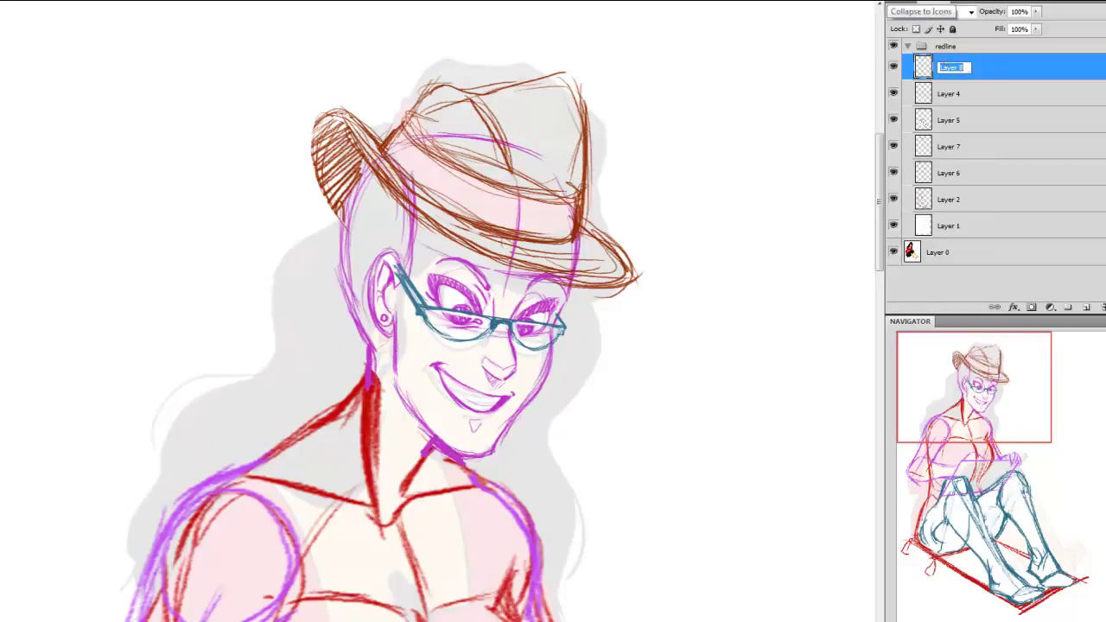
{"action": "type", "text": "glasses"}
{"action": "key", "text": "Return"}
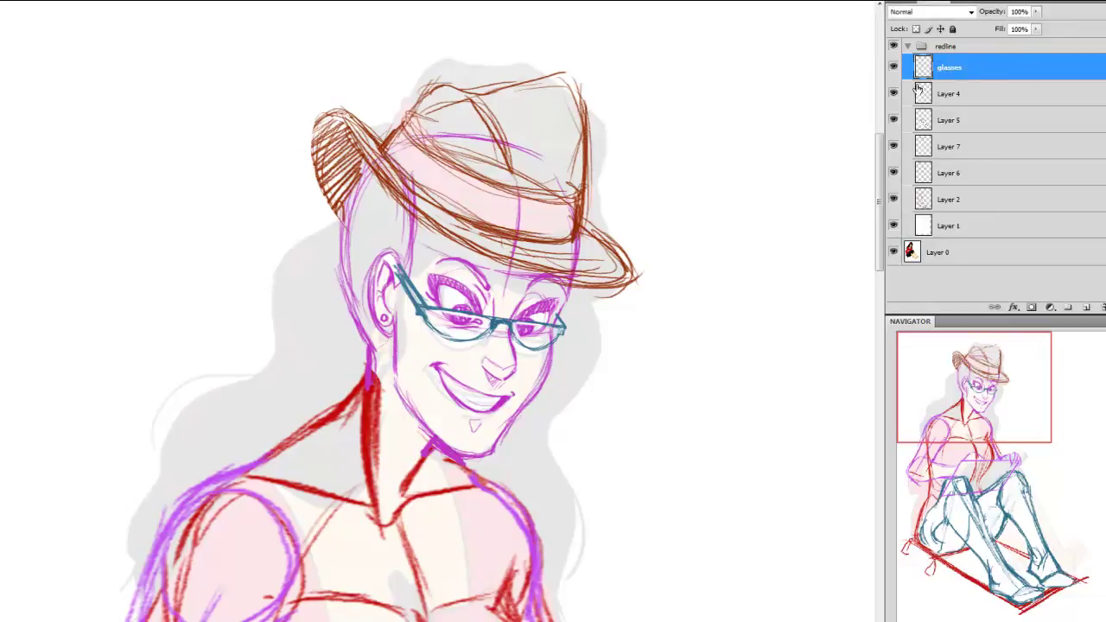
{"action": "left_click", "coordinate": [894, 69]}
Rename Layer 4 as arms and Layer 5 as legs, toggling visibility to check the contents of Layer 4
{"action": "double_click", "coordinate": [943, 95]}
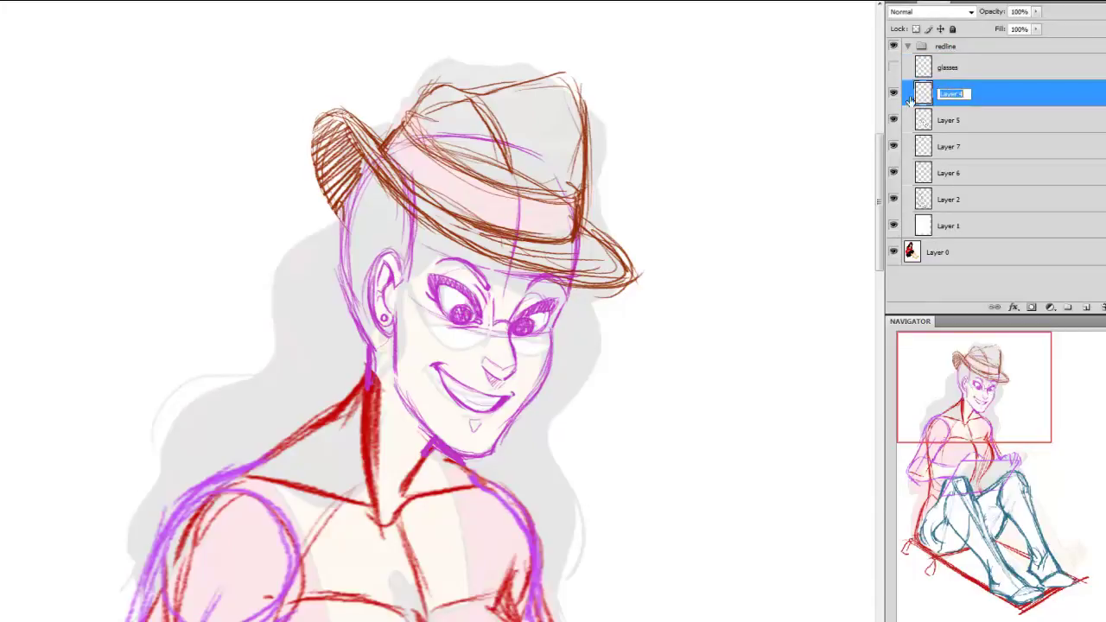
{"action": "left_click", "coordinate": [894, 93]}
{"action": "left_click", "coordinate": [894, 93]}
{"action": "double_click", "coordinate": [945, 93]}
{"action": "type", "text": "arms"}
{"action": "double_click", "coordinate": [950, 121]}
{"action": "type", "text": "legs"}
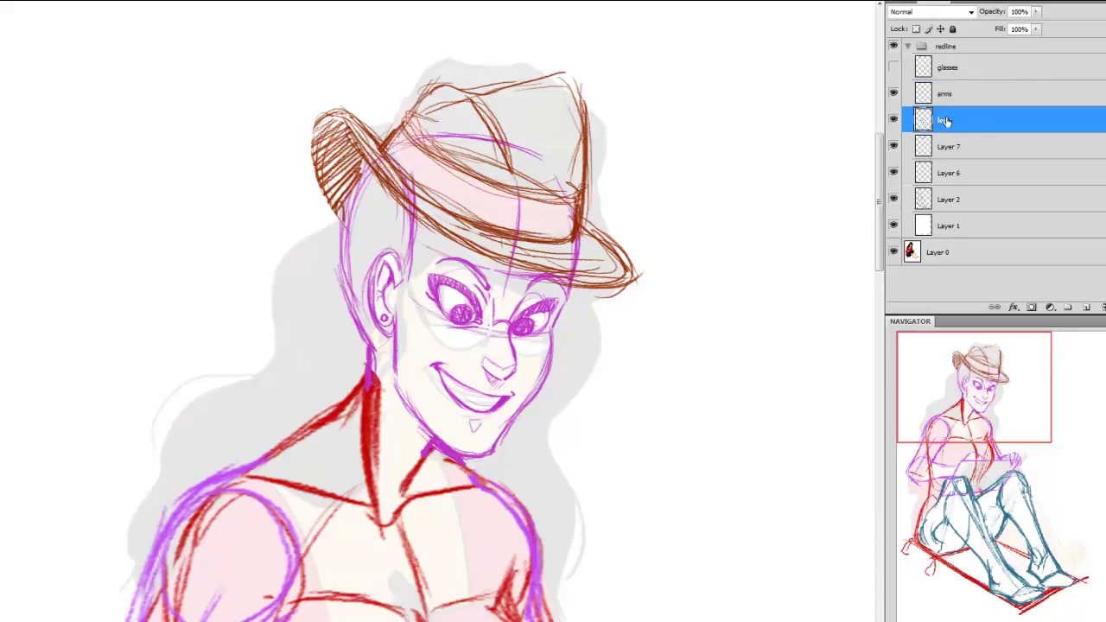
{"action": "key", "text": "Return"}
Check what Layer 7 contains, rename it as hat and hide it
{"action": "left_click", "coordinate": [894, 147]}
{"action": "left_click", "coordinate": [895, 146]}
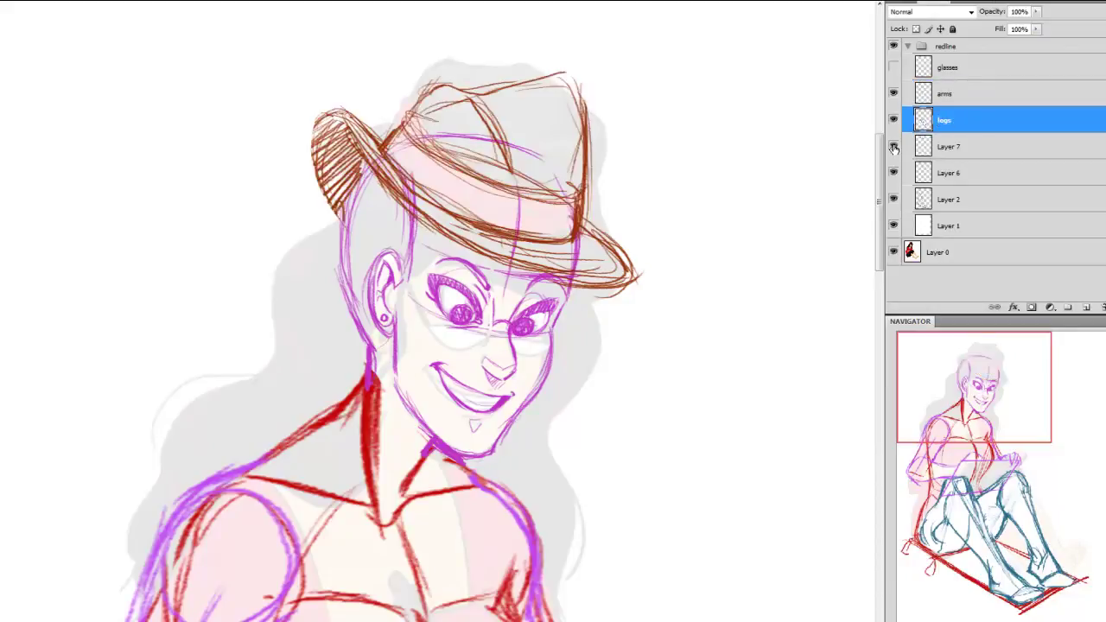
{"action": "double_click", "coordinate": [944, 147]}
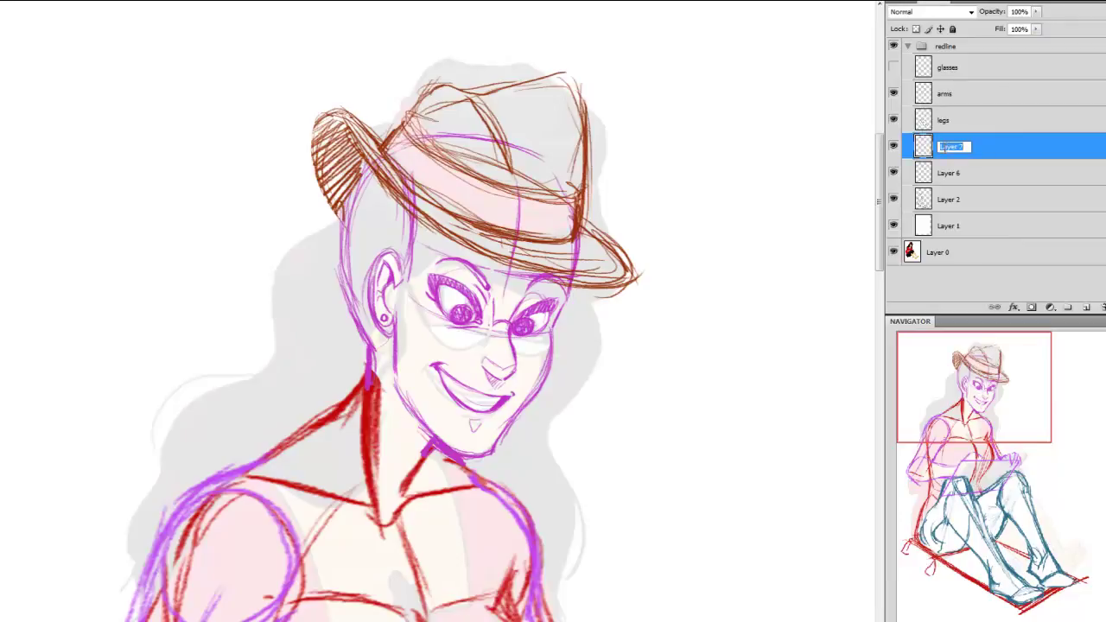
{"action": "type", "text": "hat"}
{"action": "key", "text": "Return"}
{"action": "left_click", "coordinate": [894, 147]}
Rename Layer 6 as head
{"action": "double_click", "coordinate": [948, 174]}
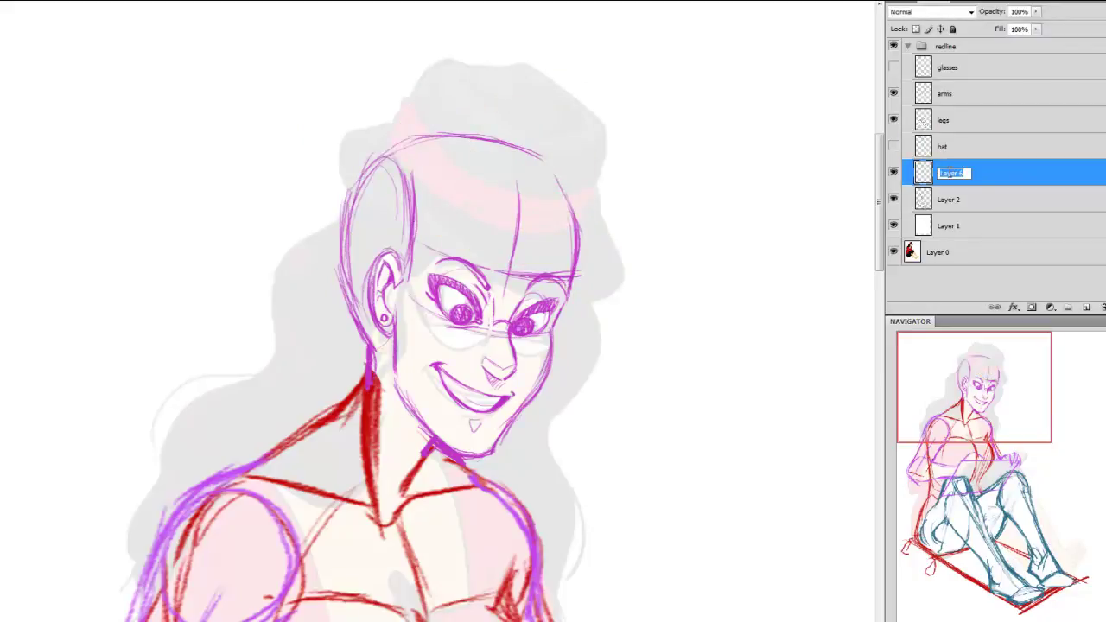
{"action": "type", "text": "hair"}
{"action": "key", "text": "Return"}
Rename Layer 2 as body and make the hat and glasses layers visible again
{"action": "left_click", "coordinate": [947, 198]}
{"action": "double_click", "coordinate": [967, 200]}
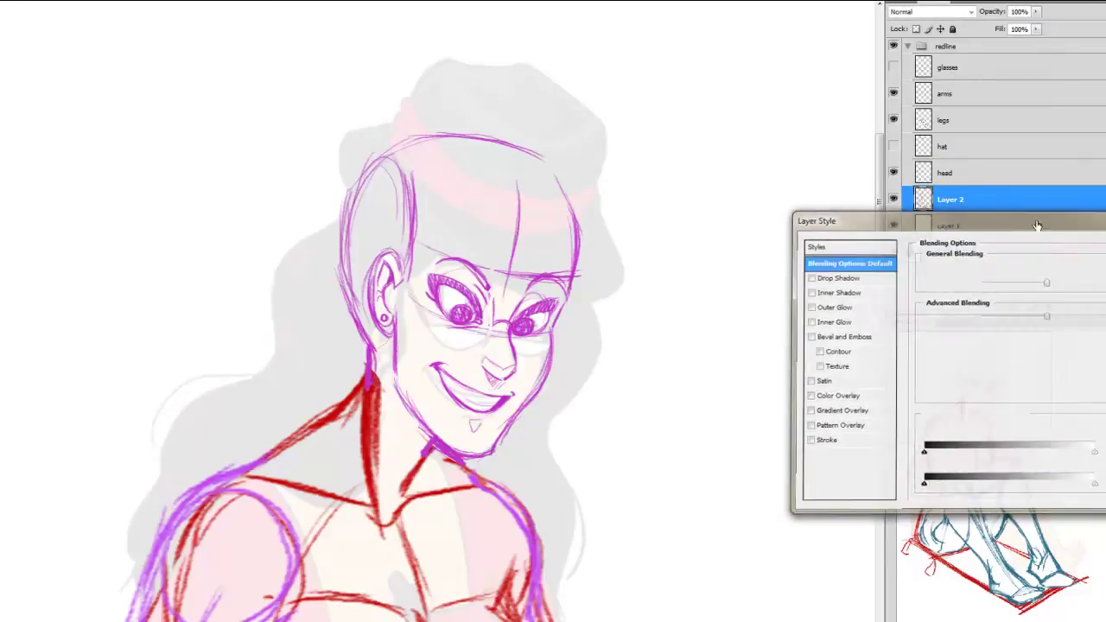
{"action": "key", "text": "Escape"}
{"action": "double_click", "coordinate": [950, 200]}
{"action": "type", "text": "body"}
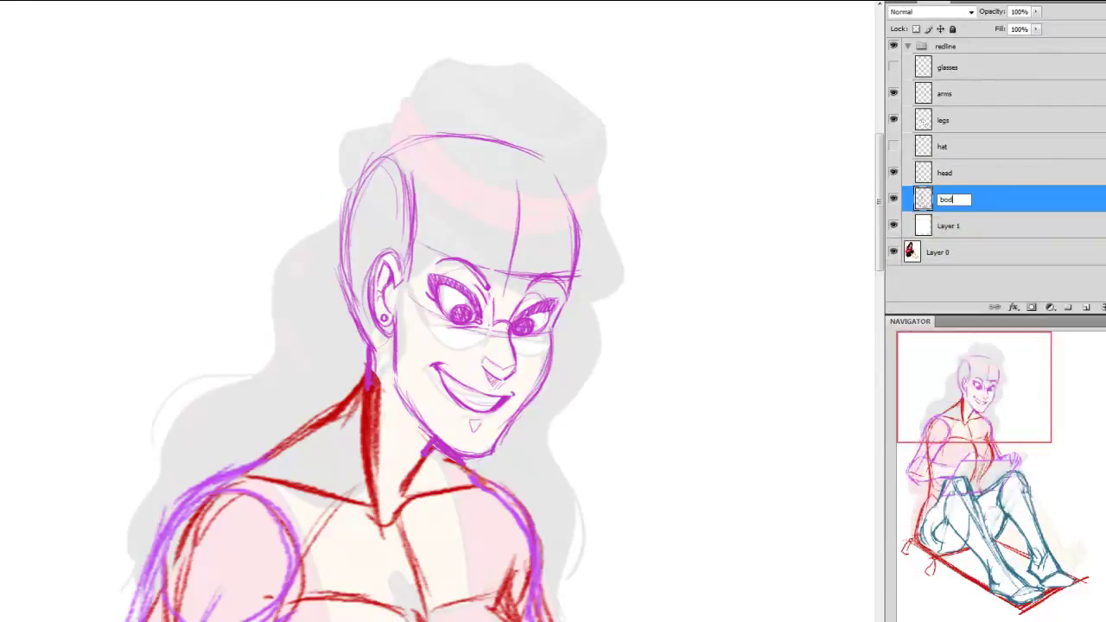
{"action": "key", "text": "Return"}
{"action": "left_click", "coordinate": [893, 146]}
{"action": "left_click", "coordinate": [893, 68]}
Duplicate the white Layer 1, move the copy above the glasses layer in the redline group and set its fill to 60%
{"action": "left_click", "coordinate": [1020, 226]}
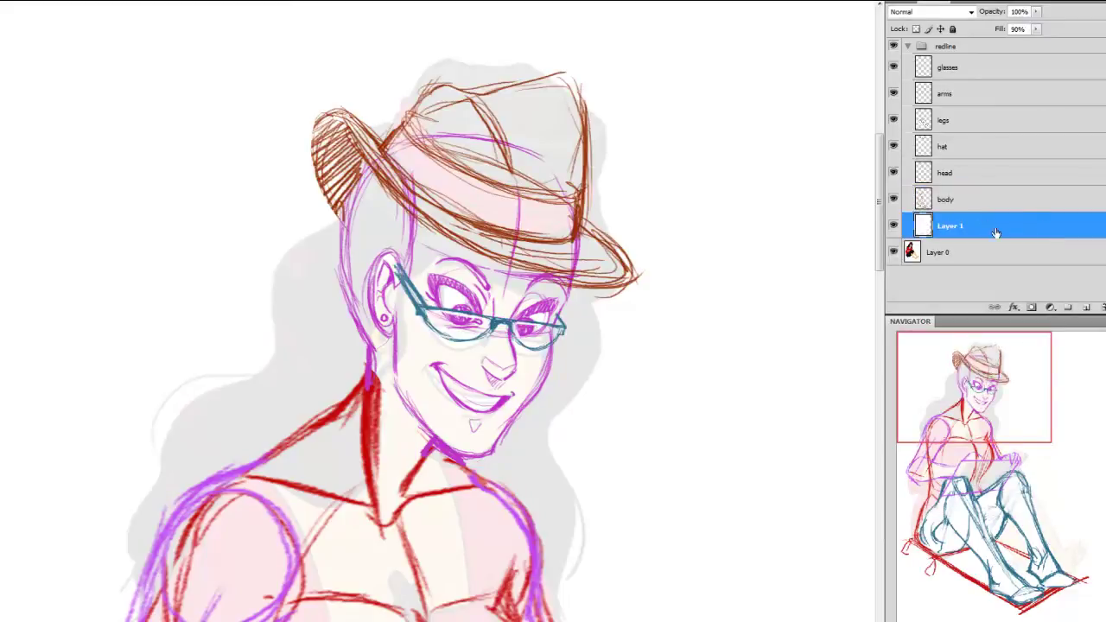
{"action": "left_click_drag", "start_coordinate": [1047, 234], "coordinate": [1086, 308]}
{"action": "left_click_drag", "start_coordinate": [965, 227], "coordinate": [945, 59]}
{"action": "left_click", "coordinate": [1036, 30]}
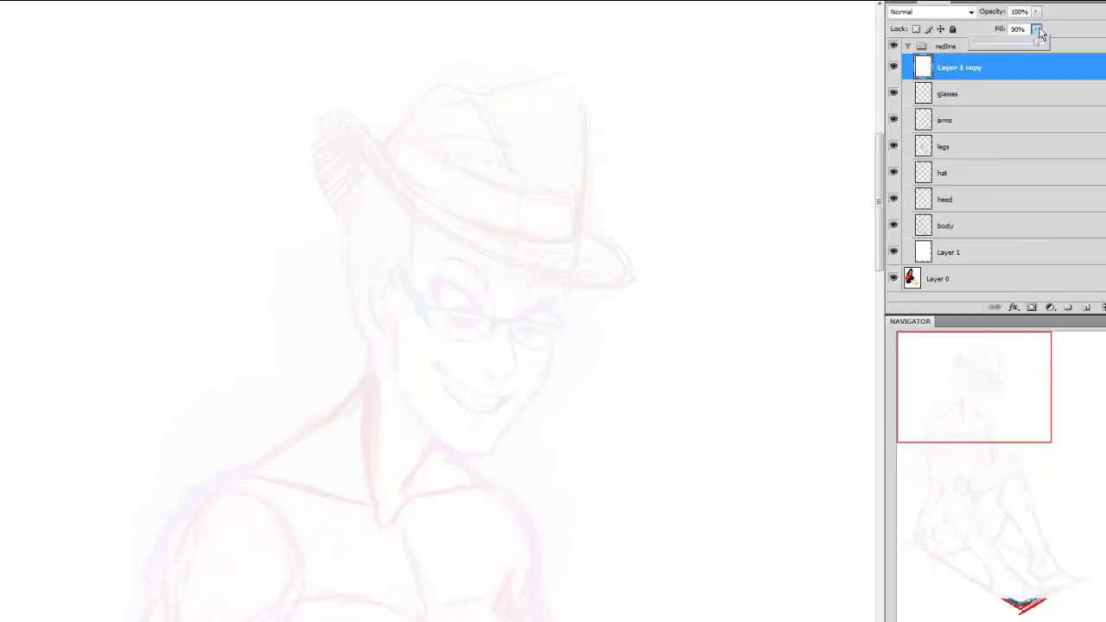
{"action": "left_click_drag", "start_coordinate": [1035, 41], "coordinate": [1011, 45]}
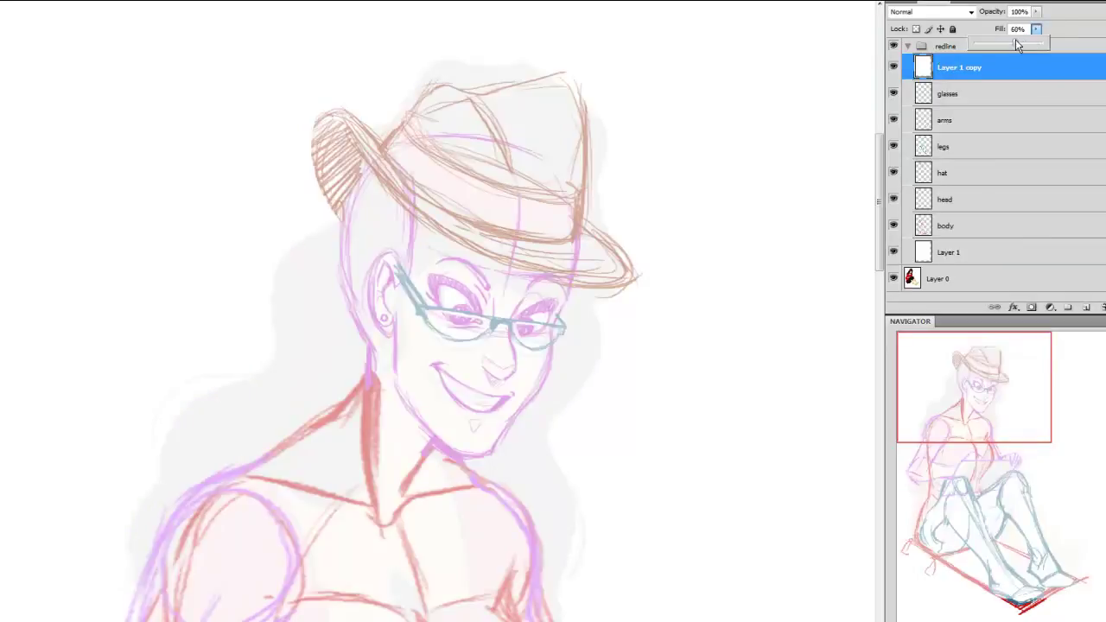
Fill the uncovered strip below the feet on Layer 1 copy with the sampled white
{"action": "left_click_drag", "start_coordinate": [977, 402], "coordinate": [1006, 580]}
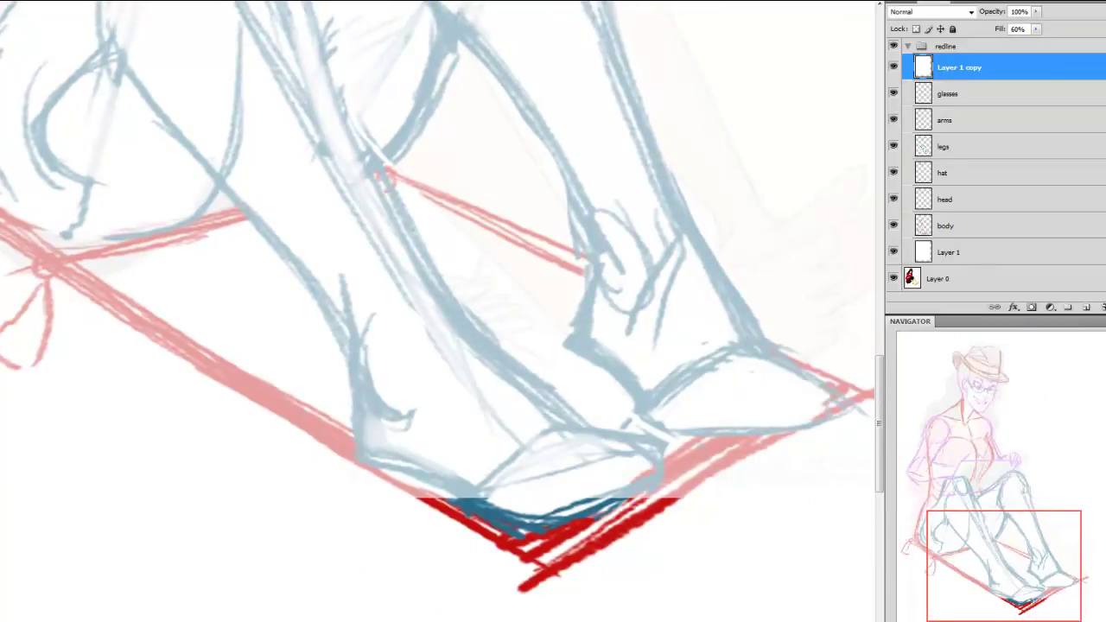
{"action": "left_click", "coordinate": [146, 489], "text": "alt"}
{"action": "left_click", "coordinate": [407, 617]}
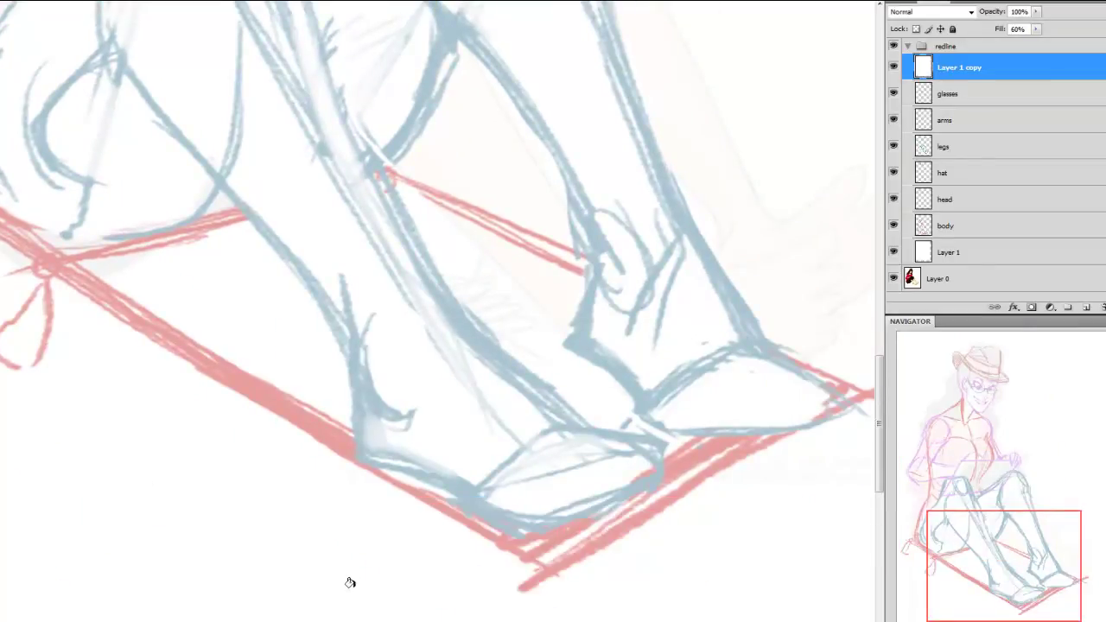
Add a new layer above Layer 1 copy and name it clothes
{"action": "left_click_drag", "start_coordinate": [972, 546], "coordinate": [912, 385]}
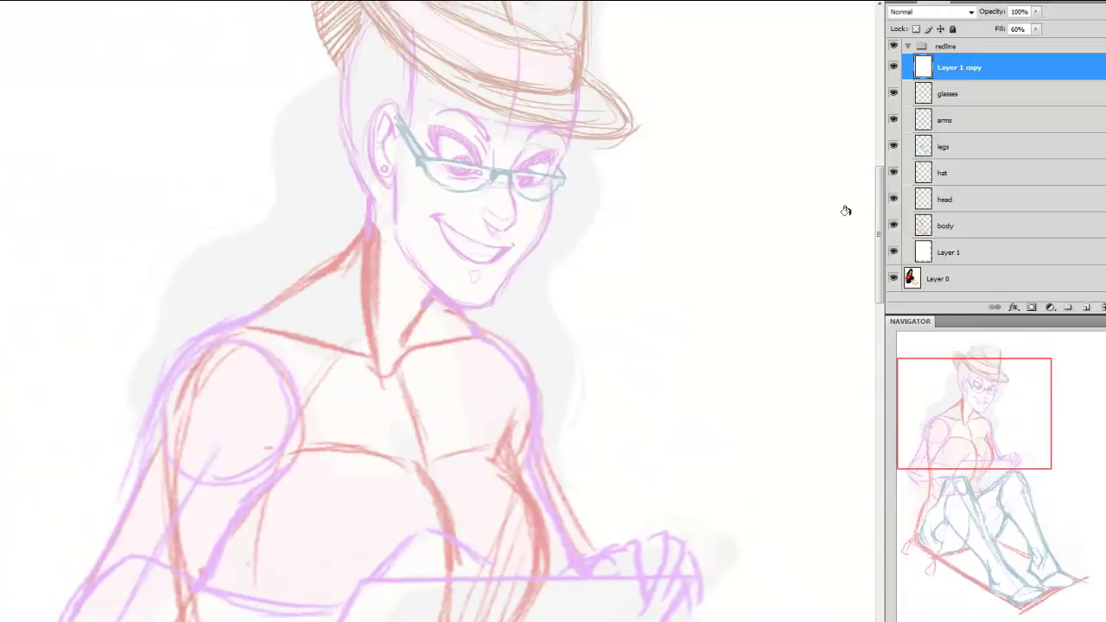
{"action": "left_click", "coordinate": [1086, 307]}
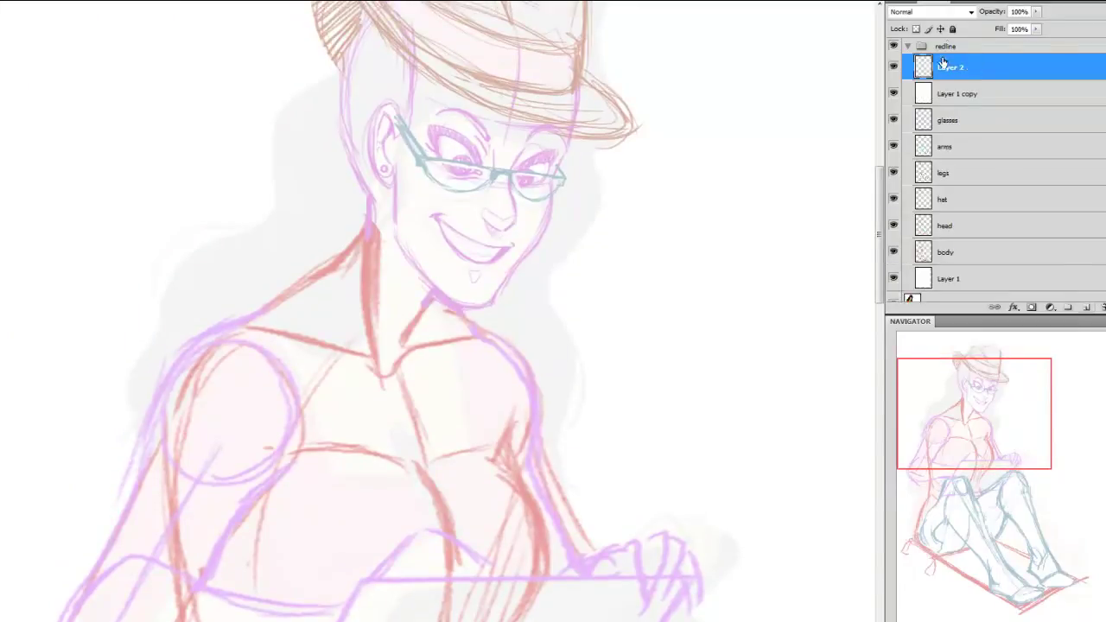
{"action": "double_click", "coordinate": [947, 68]}
{"action": "type", "text": "clothes"}
{"action": "key", "text": "Return"}
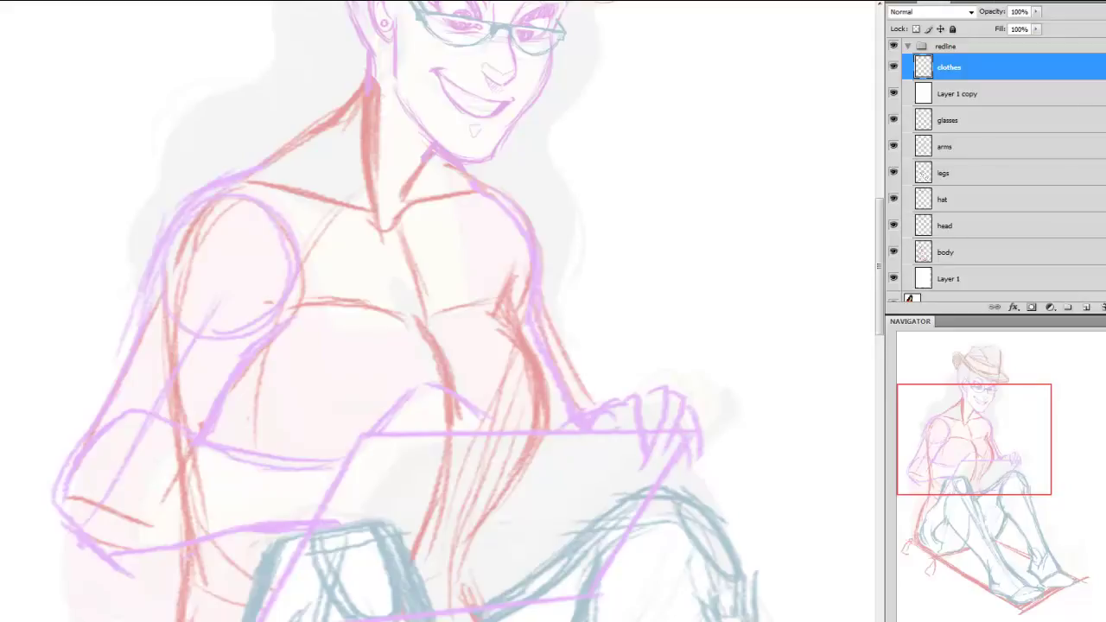
Sketch the top's strap edge over the near shoulder on the clothes layer and erase the trial line closer to the neck
{"action": "left_click_drag", "start_coordinate": [1005, 412], "coordinate": [973, 398]}
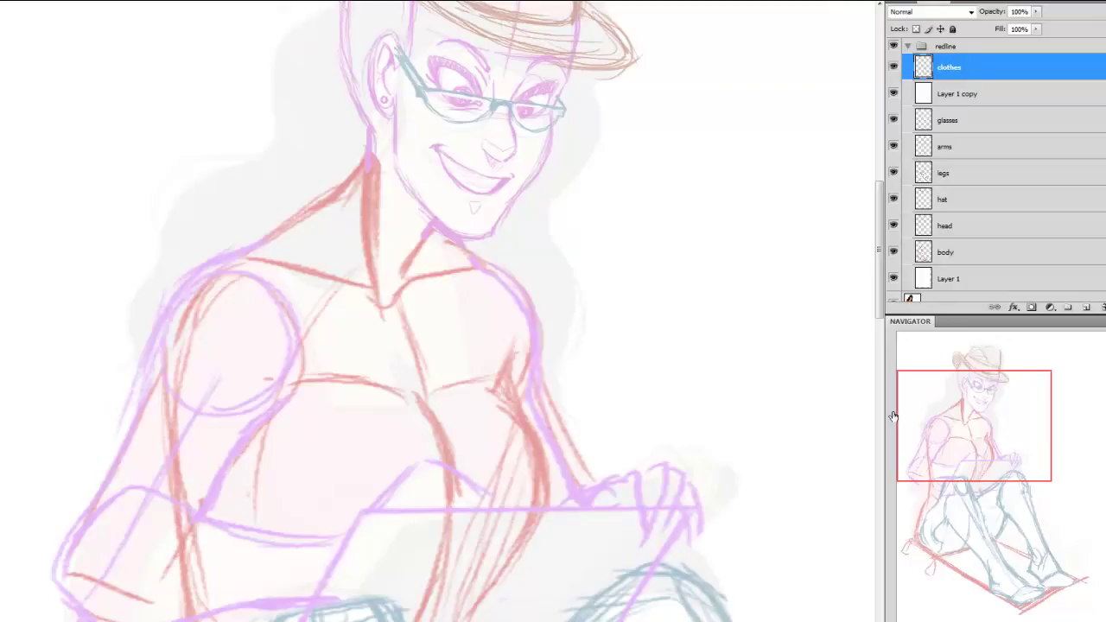
{"action": "left_click_drag", "start_coordinate": [978, 429], "coordinate": [978, 435]}
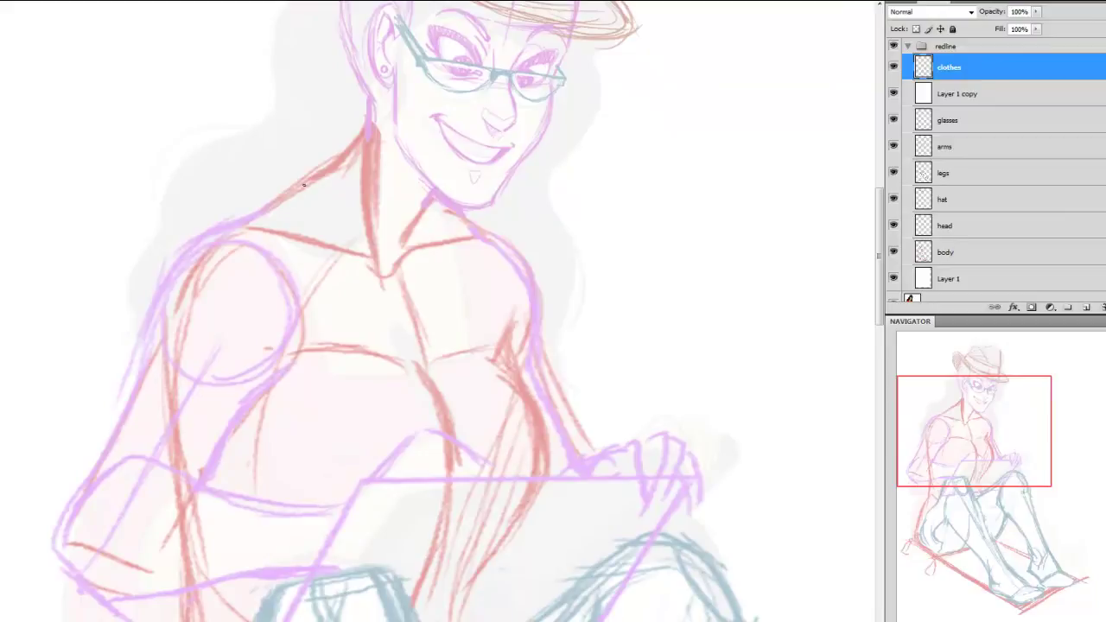
{"action": "mouse_move", "coordinate": [329, 236]}
{"action": "left_mouse_down"}
{"action": "mouse_move", "coordinate": [305, 181]}
{"action": "mouse_move", "coordinate": [332, 252]}
{"action": "left_mouse_up"}
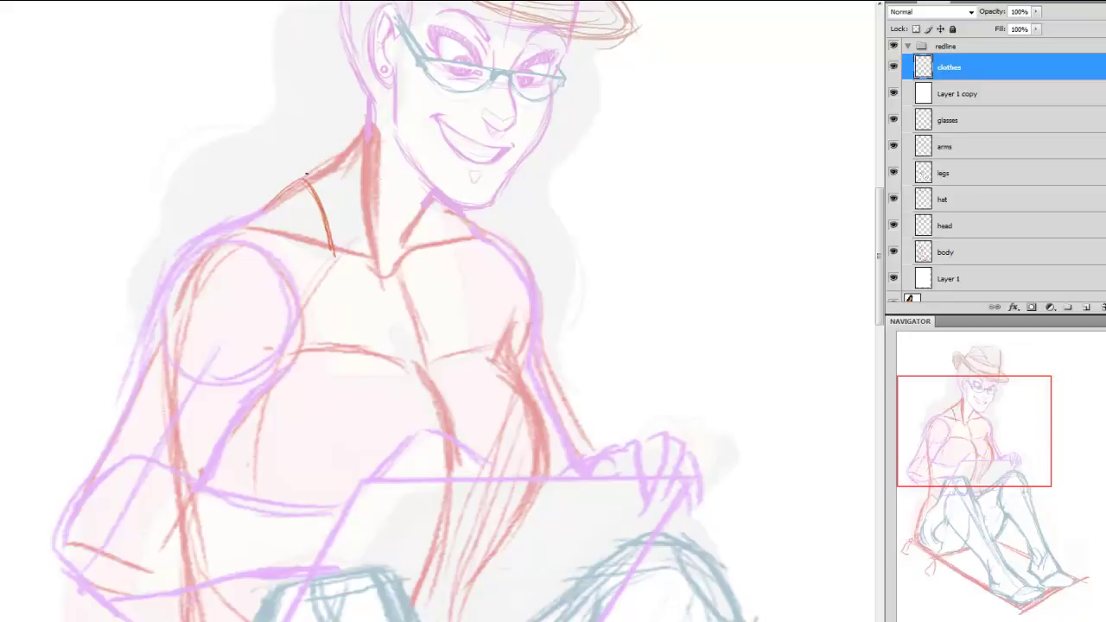
{"action": "mouse_move", "coordinate": [311, 166]}
{"action": "left_mouse_down"}
{"action": "mouse_move", "coordinate": [257, 215]}
{"action": "mouse_move", "coordinate": [327, 209]}
{"action": "mouse_move", "coordinate": [315, 196]}
{"action": "mouse_move", "coordinate": [216, 229]}
{"action": "mouse_move", "coordinate": [279, 234]}
{"action": "mouse_move", "coordinate": [302, 277]}
{"action": "left_mouse_up"}
{"action": "left_click_drag", "start_coordinate": [269, 210], "coordinate": [324, 316]}
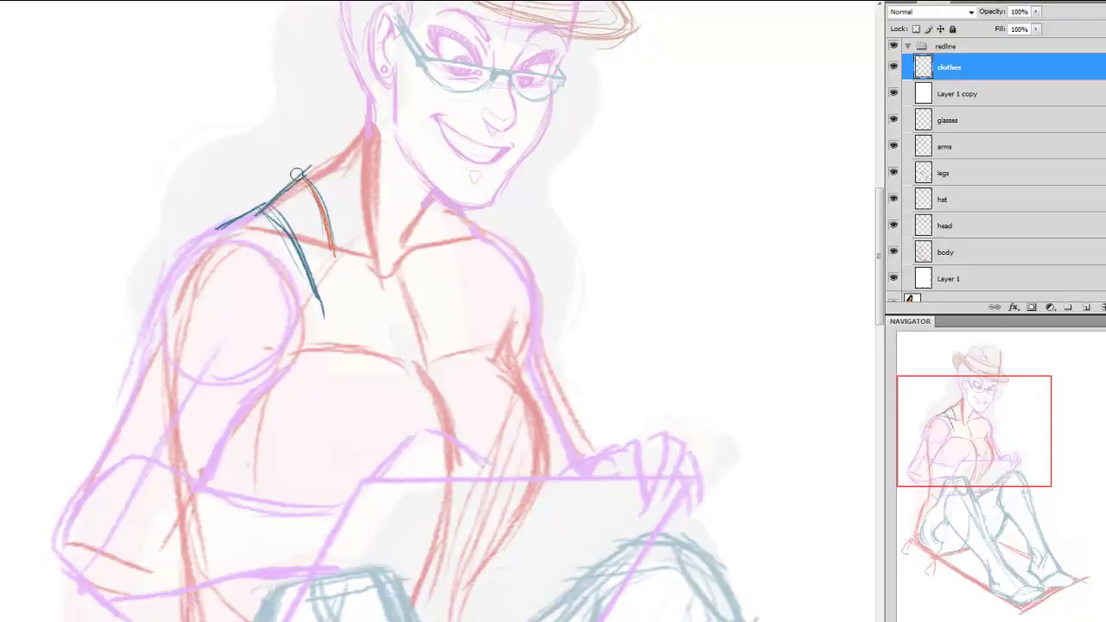
{"action": "mouse_move", "coordinate": [297, 175]}
{"action": "left_mouse_down"}
{"action": "mouse_move", "coordinate": [276, 185]}
{"action": "mouse_move", "coordinate": [303, 207]}
{"action": "mouse_move", "coordinate": [314, 200]}
{"action": "left_mouse_up"}
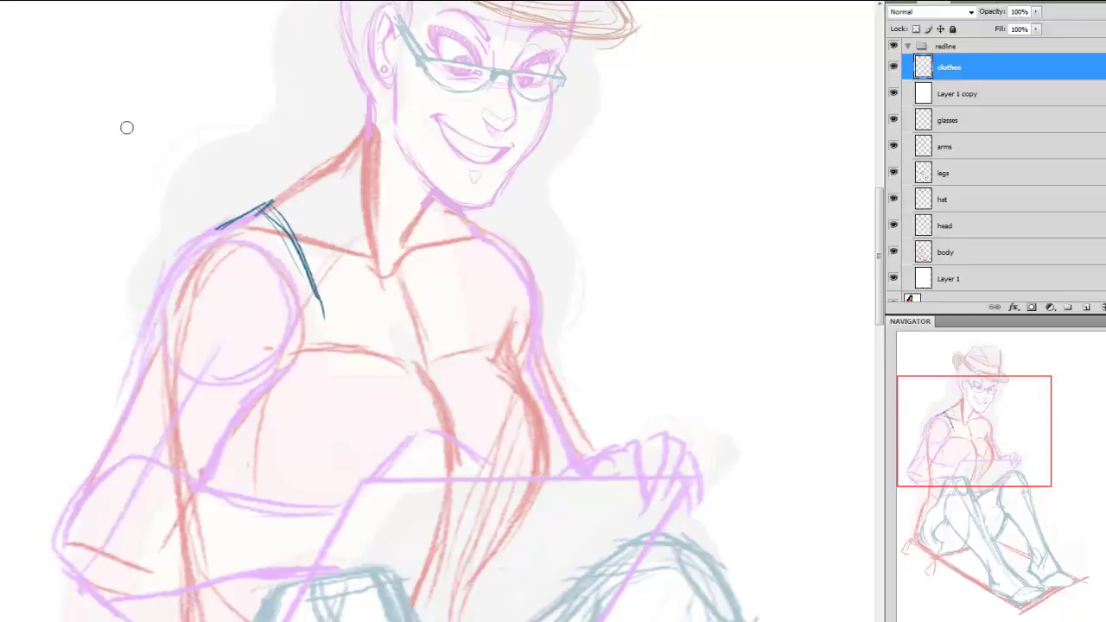
Draw the square neckline by darkening the near strap edge, crossing the chest and running up to the far shoulder
{"action": "left_click_drag", "start_coordinate": [286, 235], "coordinate": [327, 313]}
{"action": "left_click_drag", "start_coordinate": [299, 255], "coordinate": [340, 339]}
{"action": "left_click_drag", "start_coordinate": [268, 209], "coordinate": [332, 304]}
{"action": "mouse_move", "coordinate": [299, 243]}
{"action": "left_mouse_down"}
{"action": "mouse_move", "coordinate": [346, 352]}
{"action": "mouse_move", "coordinate": [464, 354]}
{"action": "left_mouse_up"}
{"action": "left_click_drag", "start_coordinate": [375, 365], "coordinate": [478, 343]}
{"action": "mouse_move", "coordinate": [461, 212]}
{"action": "left_mouse_down"}
{"action": "mouse_move", "coordinate": [487, 307]}
{"action": "mouse_move", "coordinate": [489, 349]}
{"action": "left_mouse_up"}
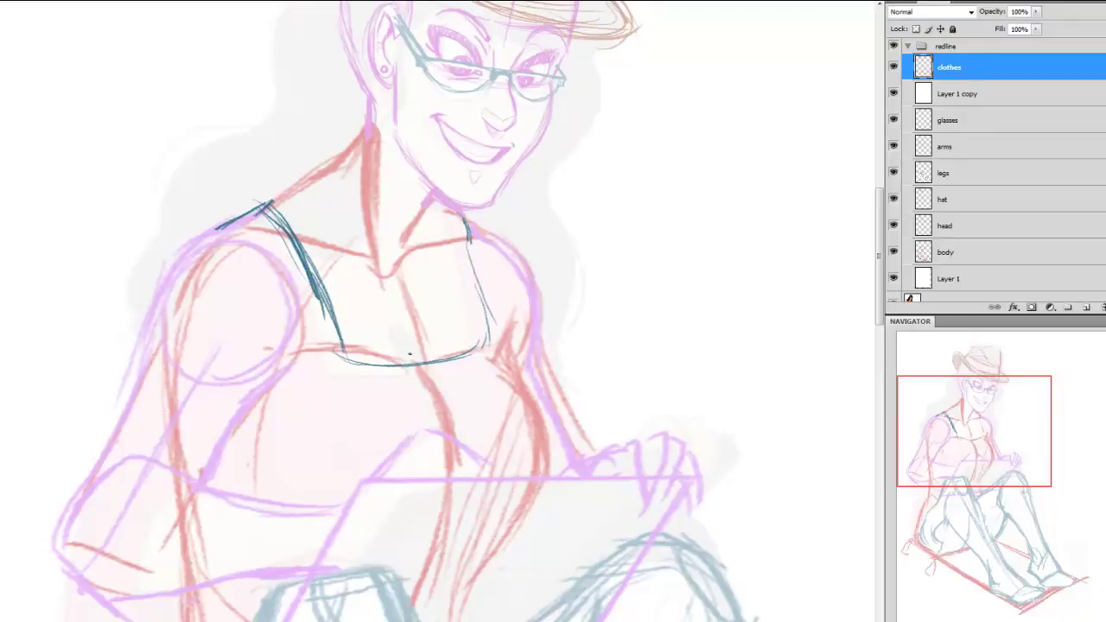
Sketch a small cross-hatched shadow at the centre of the chest, just above the neckline's lower edge
{"action": "left_click_drag", "start_coordinate": [362, 340], "coordinate": [421, 354]}
{"action": "mouse_move", "coordinate": [363, 339]}
{"action": "left_mouse_down"}
{"action": "mouse_move", "coordinate": [403, 337]}
{"action": "mouse_move", "coordinate": [423, 362]}
{"action": "left_mouse_up"}
{"action": "key", "text": "ctrl+z"}
{"action": "mouse_move", "coordinate": [363, 339]}
{"action": "left_mouse_down"}
{"action": "mouse_move", "coordinate": [400, 335]}
{"action": "mouse_move", "coordinate": [412, 348]}
{"action": "mouse_move", "coordinate": [379, 350]}
{"action": "left_mouse_up"}
{"action": "mouse_move", "coordinate": [397, 337]}
{"action": "left_mouse_down"}
{"action": "mouse_move", "coordinate": [383, 351]}
{"action": "mouse_move", "coordinate": [393, 358]}
{"action": "left_mouse_up"}
{"action": "left_click_drag", "start_coordinate": [409, 340], "coordinate": [399, 360]}
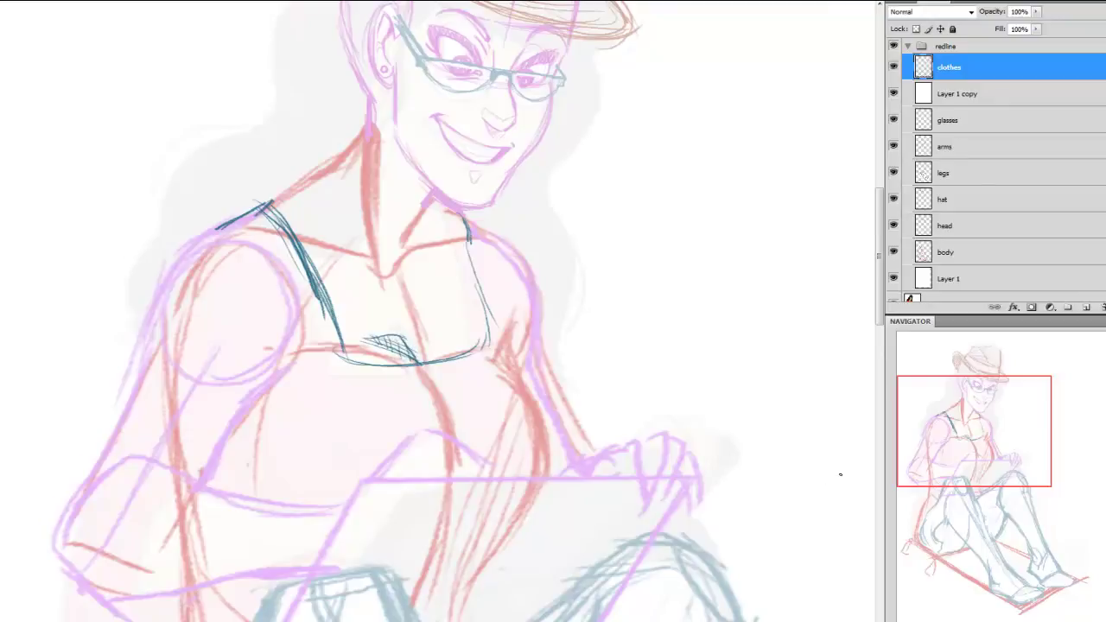
Outline the near shoulder and upper sleeve, and reinforce the neckline's lower and far edges
{"action": "scroll", "coordinate": [577, 227], "scroll_direction": "down", "scroll_amount": 3}
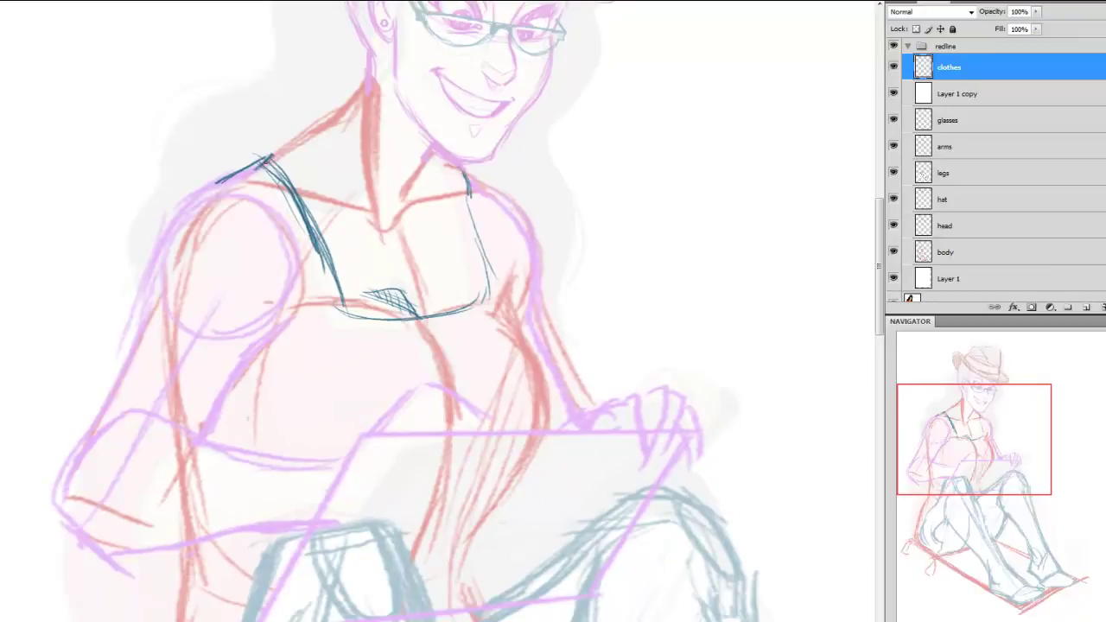
{"action": "mouse_move", "coordinate": [246, 171]}
{"action": "left_mouse_down"}
{"action": "mouse_move", "coordinate": [181, 200]}
{"action": "mouse_move", "coordinate": [147, 297]}
{"action": "left_mouse_up"}
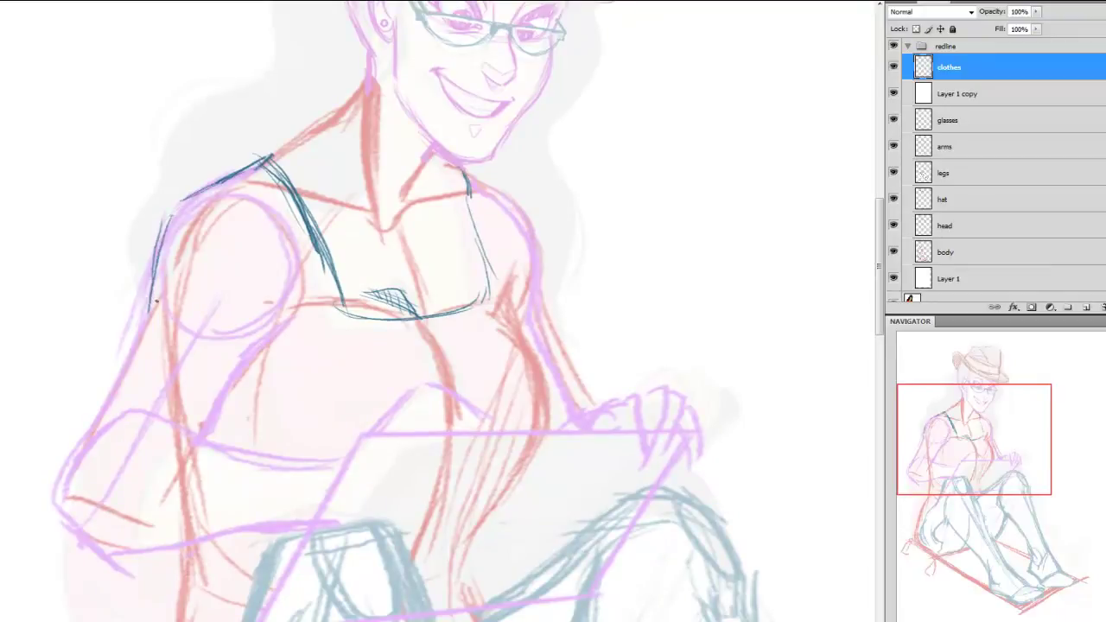
{"action": "mouse_move", "coordinate": [326, 282]}
{"action": "left_mouse_down"}
{"action": "mouse_move", "coordinate": [337, 323]}
{"action": "mouse_move", "coordinate": [503, 311]}
{"action": "left_mouse_up"}
{"action": "left_click_drag", "start_coordinate": [465, 184], "coordinate": [486, 302]}
{"action": "left_click_drag", "start_coordinate": [467, 211], "coordinate": [491, 302]}
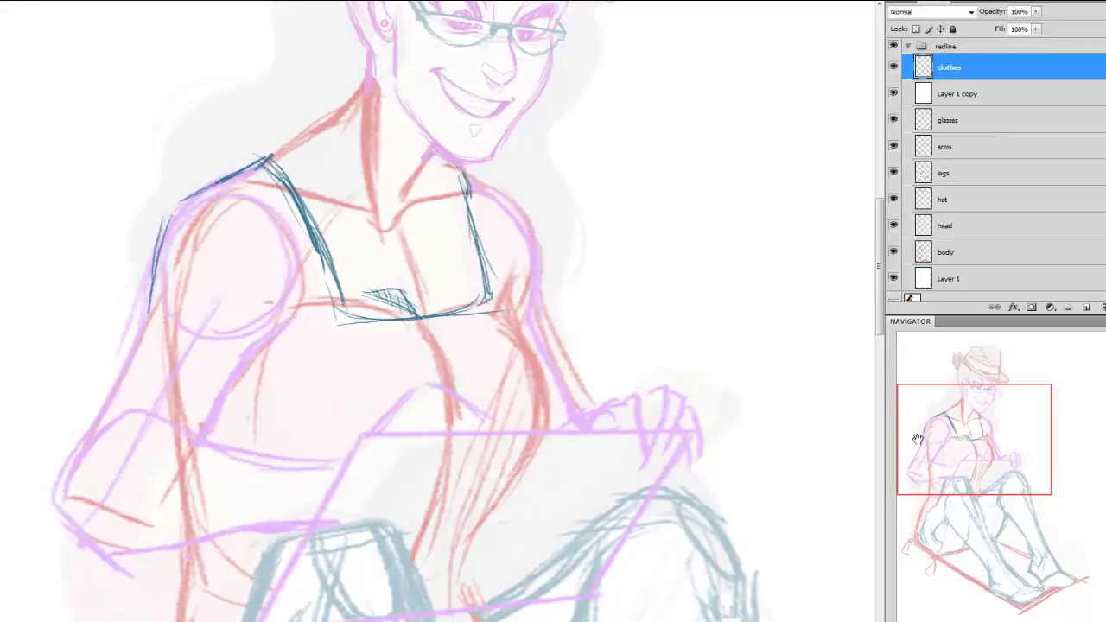
Extend the near sleeve's outer edge down the upper arm and draw a line from the chest to the near armpit
{"action": "left_click_drag", "start_coordinate": [916, 444], "coordinate": [918, 453]}
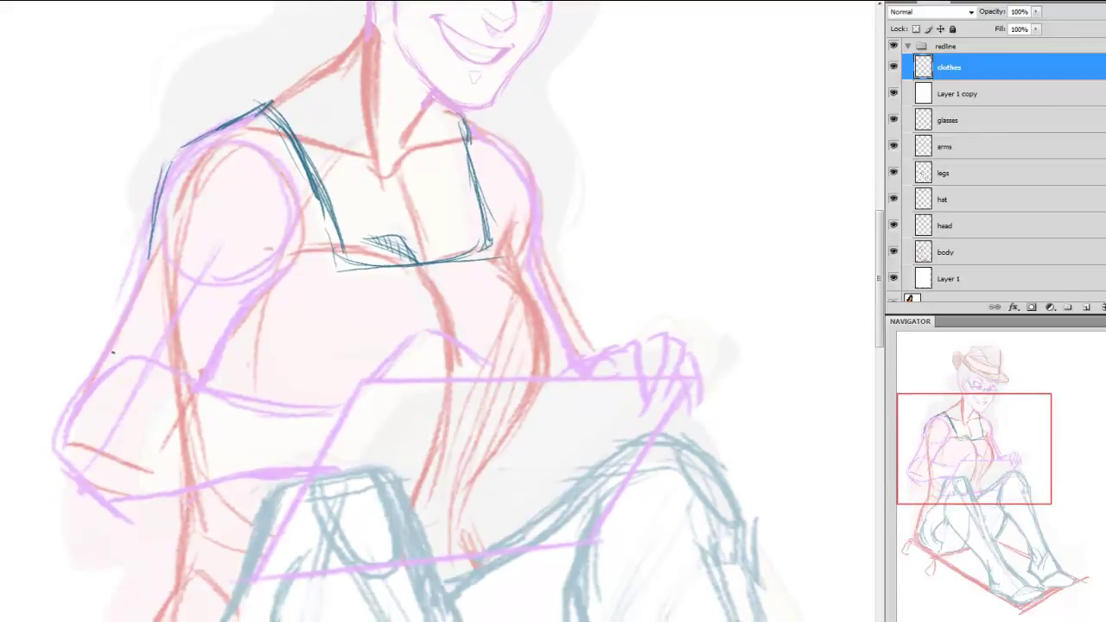
{"action": "left_click_drag", "start_coordinate": [952, 456], "coordinate": [952, 467]}
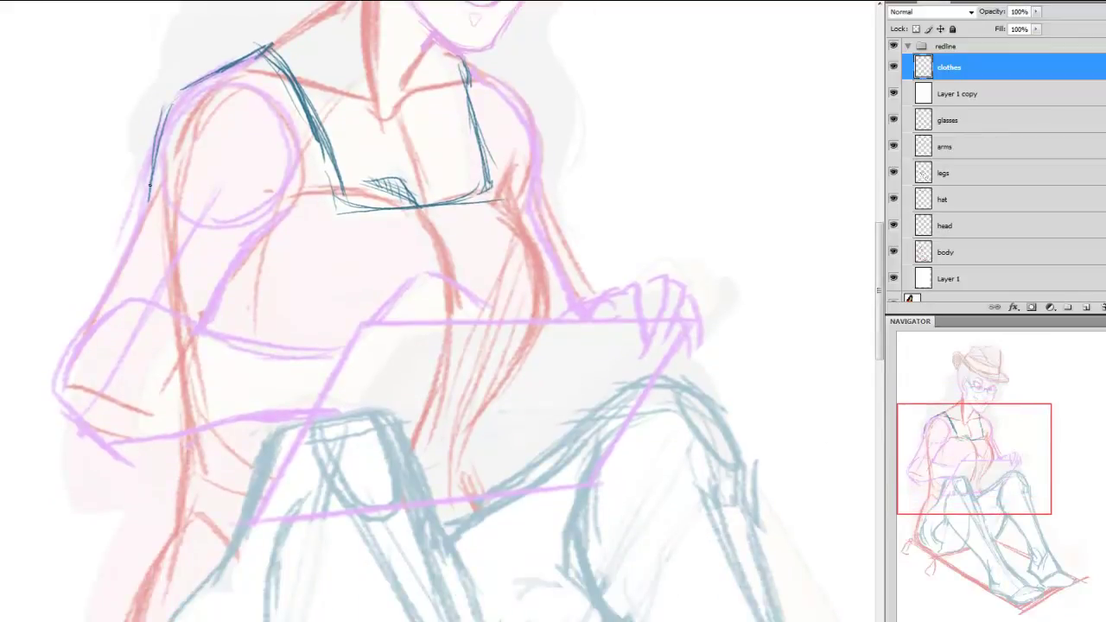
{"action": "mouse_move", "coordinate": [148, 184]}
{"action": "left_mouse_down"}
{"action": "mouse_move", "coordinate": [131, 240]}
{"action": "mouse_move", "coordinate": [268, 273]}
{"action": "left_mouse_up"}
{"action": "key", "text": "ctrl+z"}
{"action": "left_click_drag", "start_coordinate": [308, 203], "coordinate": [243, 250]}
{"action": "left_click_drag", "start_coordinate": [984, 480], "coordinate": [942, 452]}
{"action": "left_click_drag", "start_coordinate": [172, 187], "coordinate": [140, 296]}
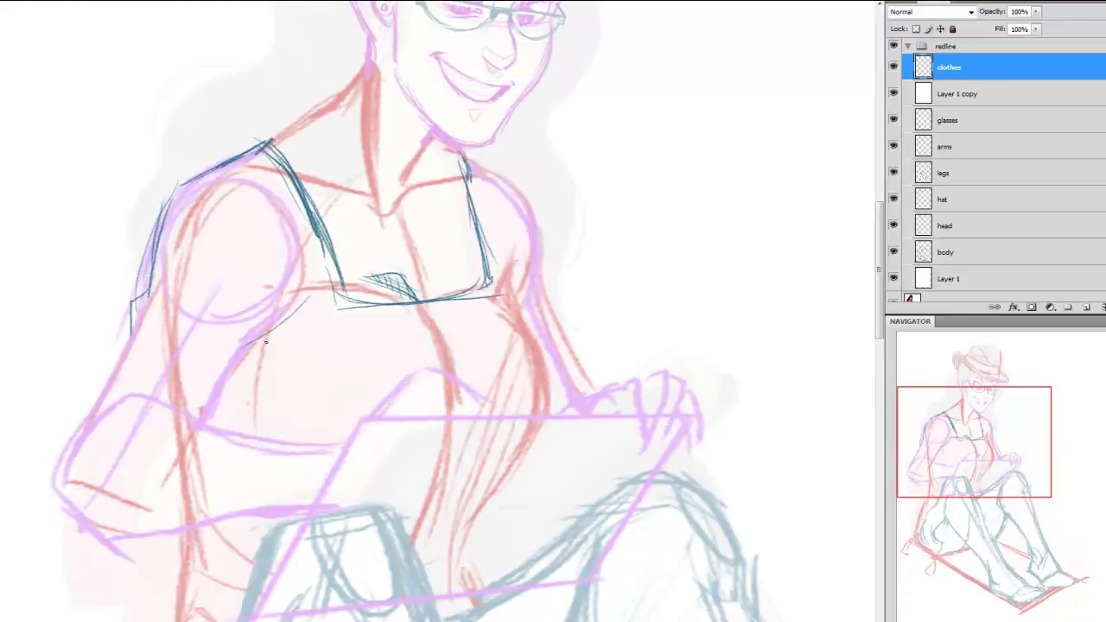
Sketch fabric folds radiating from the near armpit, running long ones across the chest below the neckline, and reinforce the sleeve edge
{"action": "mouse_move", "coordinate": [265, 341]}
{"action": "left_mouse_down"}
{"action": "mouse_move", "coordinate": [314, 334]}
{"action": "mouse_move", "coordinate": [254, 345]}
{"action": "mouse_move", "coordinate": [295, 365]}
{"action": "mouse_move", "coordinate": [246, 351]}
{"action": "mouse_move", "coordinate": [341, 399]}
{"action": "left_mouse_up"}
{"action": "mouse_move", "coordinate": [278, 333]}
{"action": "left_mouse_down"}
{"action": "mouse_move", "coordinate": [494, 349]}
{"action": "mouse_move", "coordinate": [469, 330]}
{"action": "left_mouse_up"}
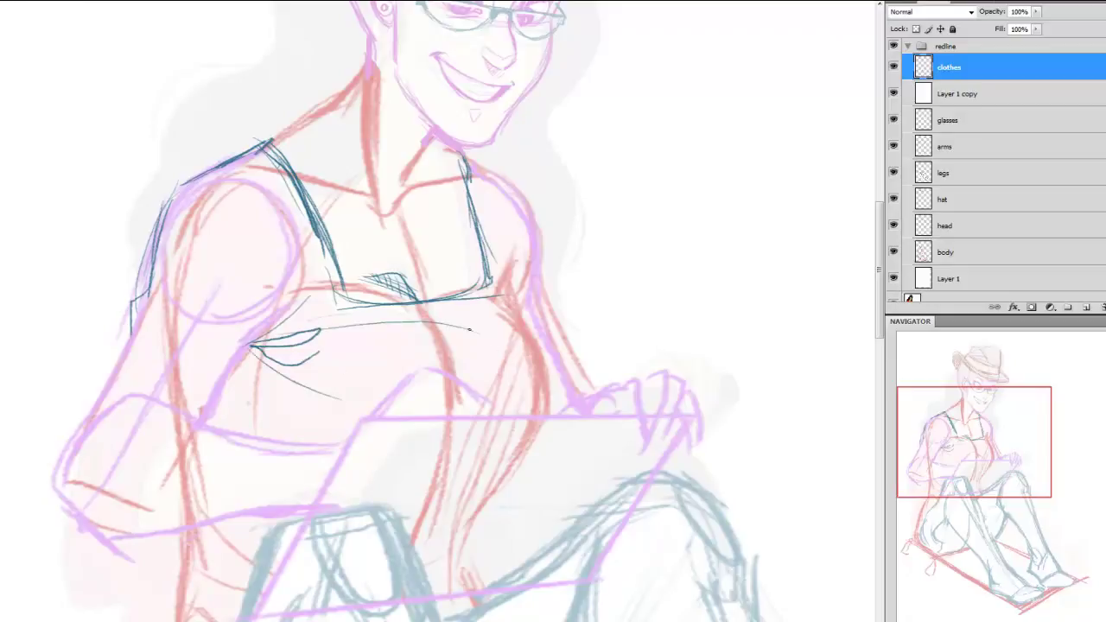
{"action": "mouse_move", "coordinate": [322, 326]}
{"action": "left_mouse_down"}
{"action": "mouse_move", "coordinate": [459, 319]}
{"action": "mouse_move", "coordinate": [461, 348]}
{"action": "mouse_move", "coordinate": [502, 351]}
{"action": "left_mouse_up"}
{"action": "mouse_move", "coordinate": [413, 325]}
{"action": "left_mouse_down"}
{"action": "mouse_move", "coordinate": [496, 320]}
{"action": "mouse_move", "coordinate": [499, 351]}
{"action": "left_mouse_up"}
{"action": "left_click_drag", "start_coordinate": [260, 336], "coordinate": [247, 352]}
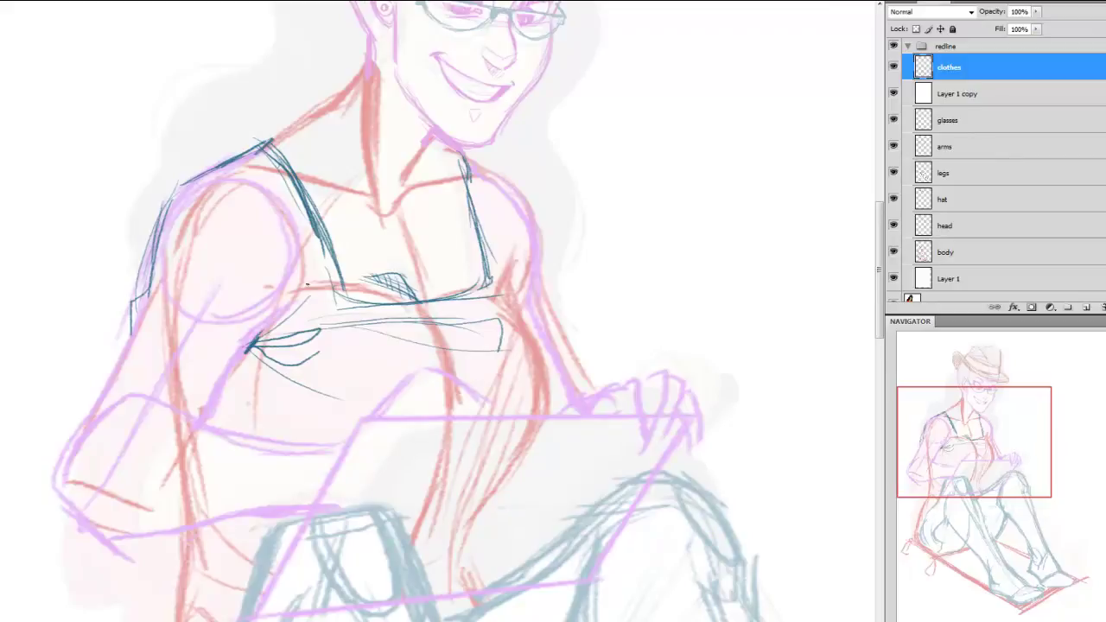
{"action": "left_click_drag", "start_coordinate": [150, 287], "coordinate": [134, 334]}
{"action": "left_click_drag", "start_coordinate": [131, 383], "coordinate": [203, 420]}
{"action": "scroll", "coordinate": [650, 363], "scroll_direction": "down", "scroll_amount": 2}
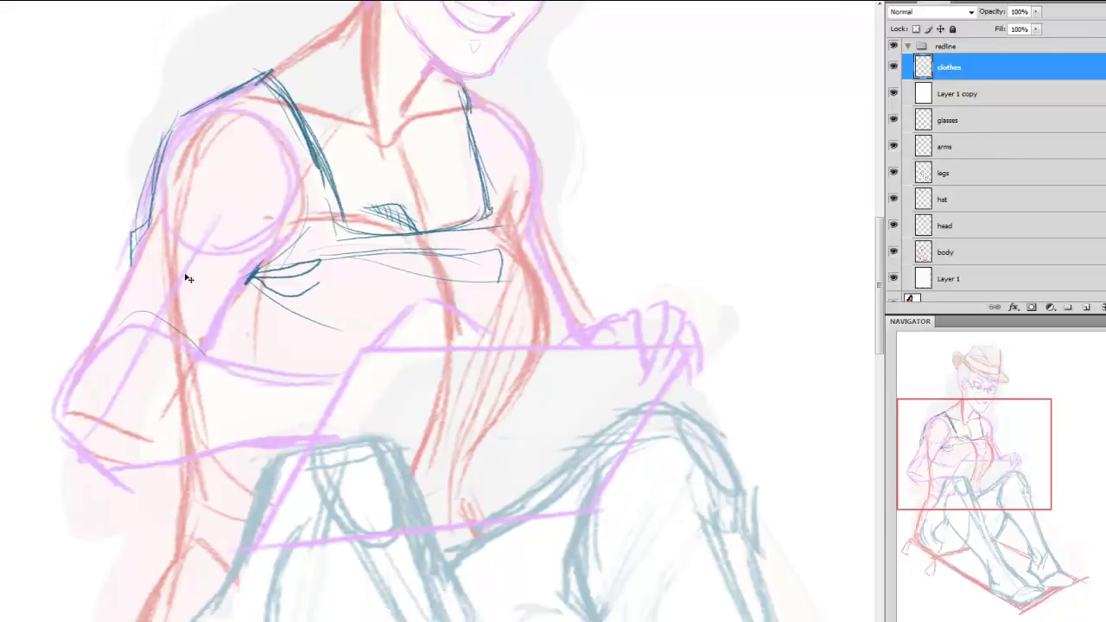
{"action": "key", "text": "ctrl+z"}
{"action": "left_click_drag", "start_coordinate": [1009, 431], "coordinate": [1037, 427]}
{"action": "mouse_move", "coordinate": [608, 111]}
{"action": "left_mouse_down"}
{"action": "mouse_move", "coordinate": [552, 112]}
{"action": "mouse_move", "coordinate": [524, 265]}
{"action": "mouse_move", "coordinate": [563, 265]}
{"action": "mouse_move", "coordinate": [583, 192]}
{"action": "mouse_move", "coordinate": [595, 281]}
{"action": "mouse_move", "coordinate": [704, 312]}
{"action": "mouse_move", "coordinate": [696, 190]}
{"action": "mouse_move", "coordinate": [744, 231]}
{"action": "mouse_move", "coordinate": [793, 226]}
{"action": "mouse_move", "coordinate": [783, 201]}
{"action": "mouse_move", "coordinate": [619, 109]}
{"action": "left_mouse_up"}
{"action": "key", "text": "ctrl+z"}
Extend the near sleeve's outer edge outward and draw curved folds wrapping over the arm down to the inner elbow
{"action": "left_click_drag", "start_coordinate": [1005, 425], "coordinate": [977, 441]}
{"action": "left_click_drag", "start_coordinate": [143, 159], "coordinate": [123, 190]}
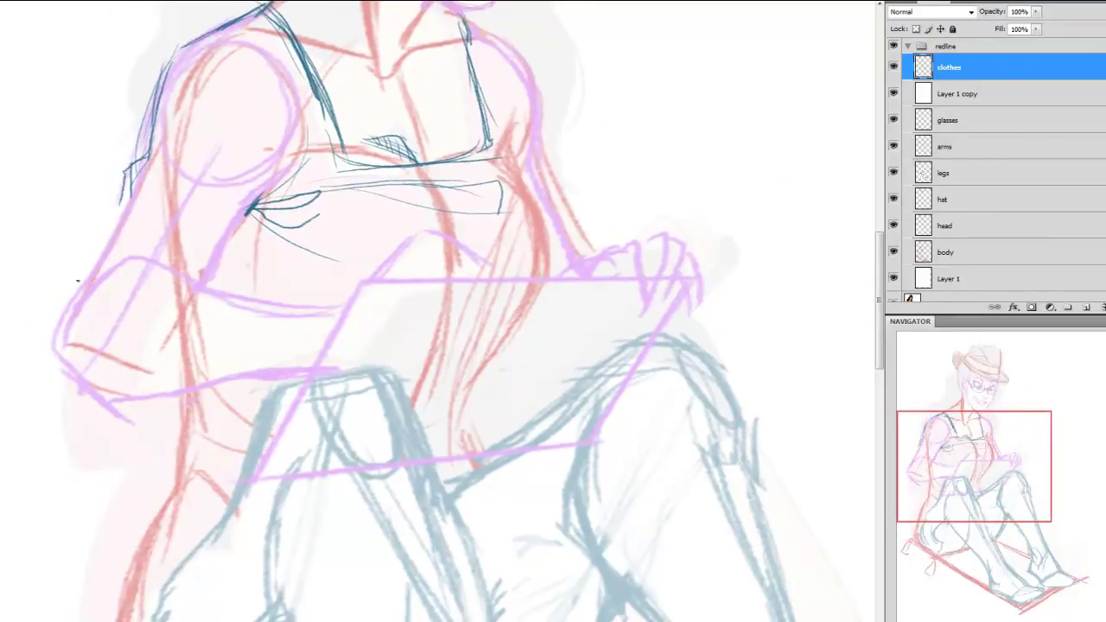
{"action": "mouse_move", "coordinate": [72, 287]}
{"action": "left_mouse_down"}
{"action": "mouse_move", "coordinate": [129, 231]}
{"action": "mouse_move", "coordinate": [213, 273]}
{"action": "left_mouse_up"}
{"action": "left_click_drag", "start_coordinate": [128, 241], "coordinate": [203, 287]}
{"action": "left_click_drag", "start_coordinate": [137, 180], "coordinate": [214, 270]}
{"action": "left_click_drag", "start_coordinate": [180, 190], "coordinate": [217, 277]}
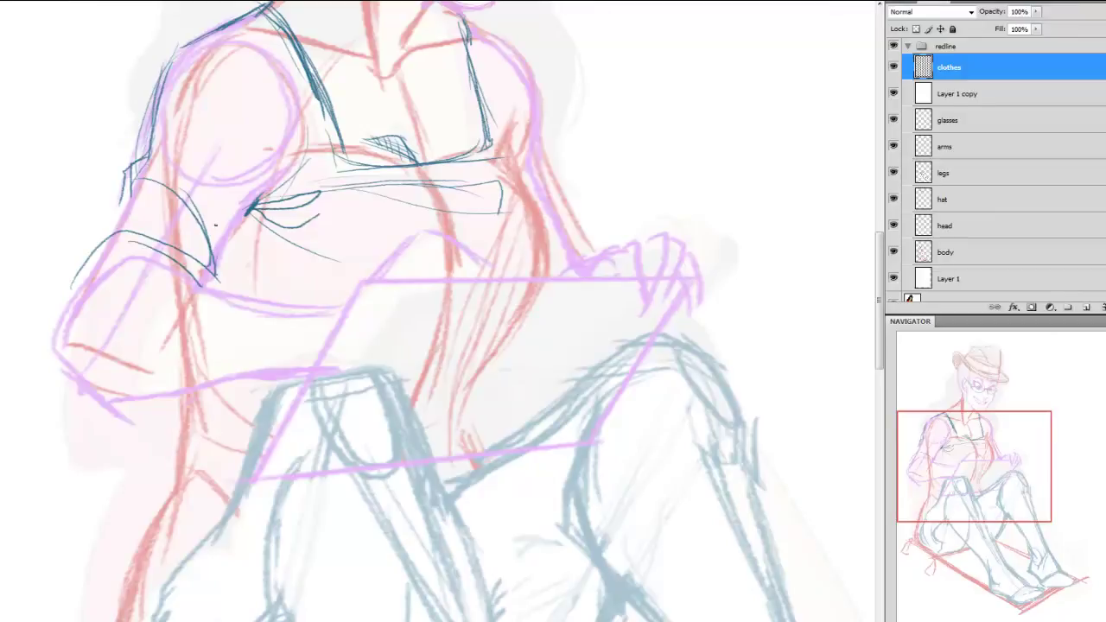
Reinforce the folds gathering at the near inner elbow and add more curved folds across the upper arm
{"action": "left_click_drag", "start_coordinate": [216, 225], "coordinate": [209, 275]}
{"action": "left_click_drag", "start_coordinate": [226, 226], "coordinate": [223, 259]}
{"action": "left_click_drag", "start_coordinate": [149, 185], "coordinate": [113, 230]}
{"action": "left_click_drag", "start_coordinate": [132, 194], "coordinate": [204, 247]}
{"action": "left_click_drag", "start_coordinate": [192, 126], "coordinate": [228, 209]}
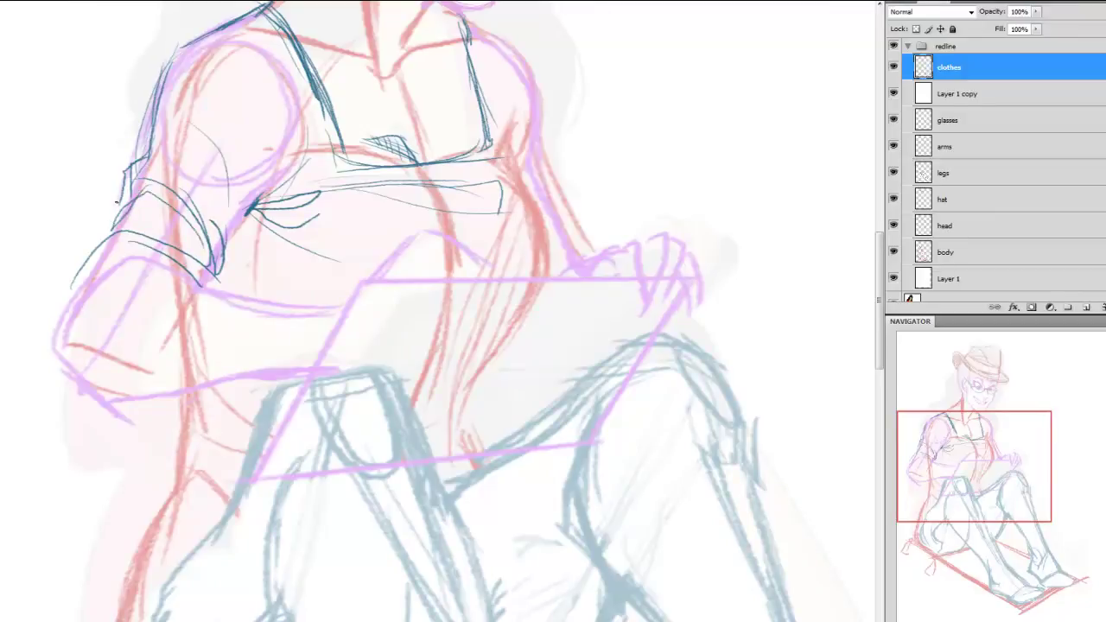
Draw the near sleeve's jagged outer edge down toward the elbow and compare the redline with the original artwork
{"action": "left_click_drag", "start_coordinate": [116, 201], "coordinate": [57, 322]}
{"action": "left_click_drag", "start_coordinate": [74, 271], "coordinate": [52, 321]}
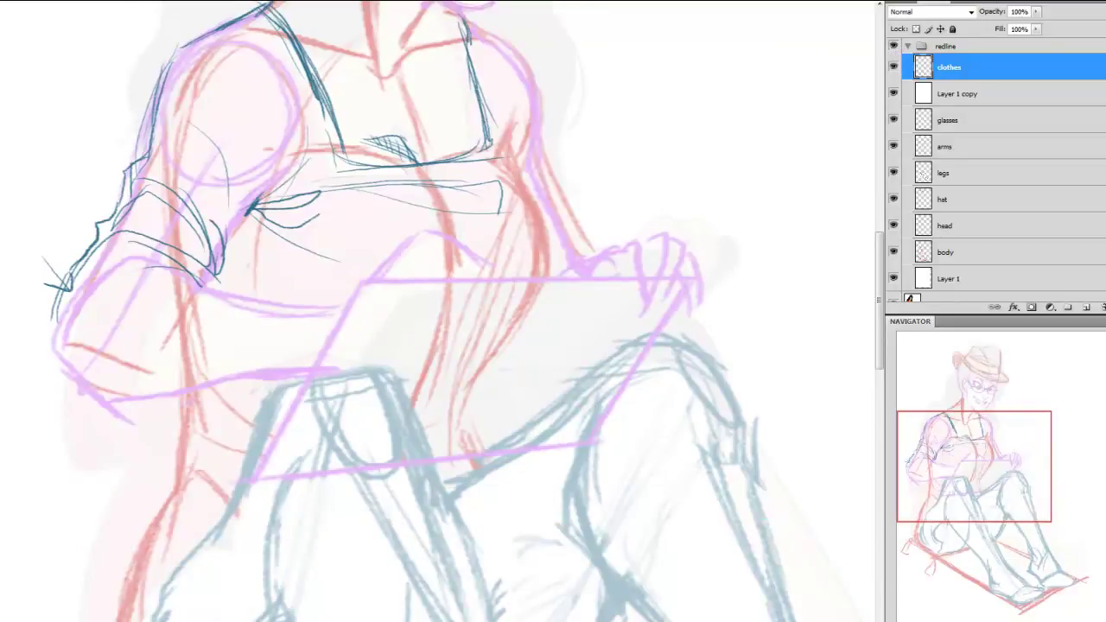
{"action": "left_click", "coordinate": [894, 46]}
{"action": "left_click", "coordinate": [893, 46]}
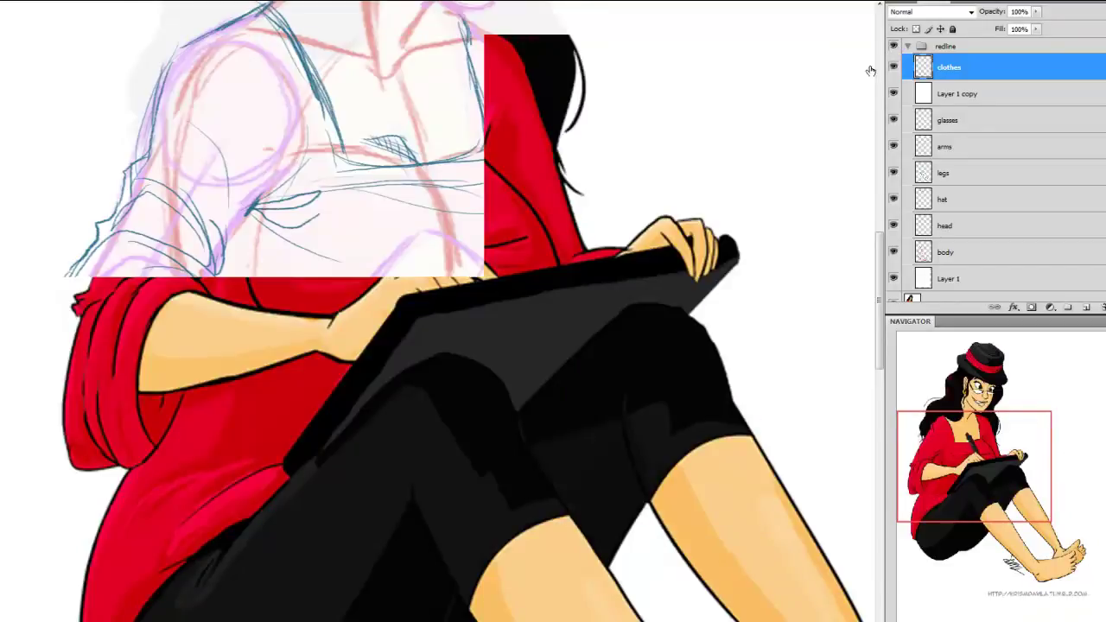
Draw the rolled sleeve cuff around the near elbow with curved inner folds and a hatched opening along its underside
{"action": "mouse_move", "coordinate": [180, 270]}
{"action": "left_mouse_down"}
{"action": "mouse_move", "coordinate": [102, 386]}
{"action": "mouse_move", "coordinate": [187, 424]}
{"action": "mouse_move", "coordinate": [200, 378]}
{"action": "left_mouse_up"}
{"action": "mouse_move", "coordinate": [129, 400]}
{"action": "left_mouse_down"}
{"action": "mouse_move", "coordinate": [190, 406]}
{"action": "mouse_move", "coordinate": [186, 416]}
{"action": "left_mouse_up"}
{"action": "mouse_move", "coordinate": [173, 274]}
{"action": "left_mouse_down"}
{"action": "mouse_move", "coordinate": [126, 329]}
{"action": "mouse_move", "coordinate": [166, 418]}
{"action": "mouse_move", "coordinate": [218, 393]}
{"action": "mouse_move", "coordinate": [210, 378]}
{"action": "mouse_move", "coordinate": [180, 413]}
{"action": "mouse_move", "coordinate": [140, 416]}
{"action": "mouse_move", "coordinate": [178, 413]}
{"action": "mouse_move", "coordinate": [184, 390]}
{"action": "mouse_move", "coordinate": [198, 387]}
{"action": "left_mouse_up"}
{"action": "left_click_drag", "start_coordinate": [202, 406], "coordinate": [214, 380]}
{"action": "mouse_move", "coordinate": [152, 259]}
{"action": "left_mouse_down"}
{"action": "mouse_move", "coordinate": [97, 273]}
{"action": "mouse_move", "coordinate": [76, 406]}
{"action": "left_mouse_up"}
{"action": "left_click_drag", "start_coordinate": [154, 262], "coordinate": [126, 420]}
{"action": "mouse_move", "coordinate": [67, 395]}
{"action": "left_mouse_down"}
{"action": "mouse_move", "coordinate": [115, 431]}
{"action": "mouse_move", "coordinate": [215, 399]}
{"action": "mouse_move", "coordinate": [144, 440]}
{"action": "mouse_move", "coordinate": [217, 380]}
{"action": "left_mouse_up"}
{"action": "left_click_drag", "start_coordinate": [202, 423], "coordinate": [126, 432]}
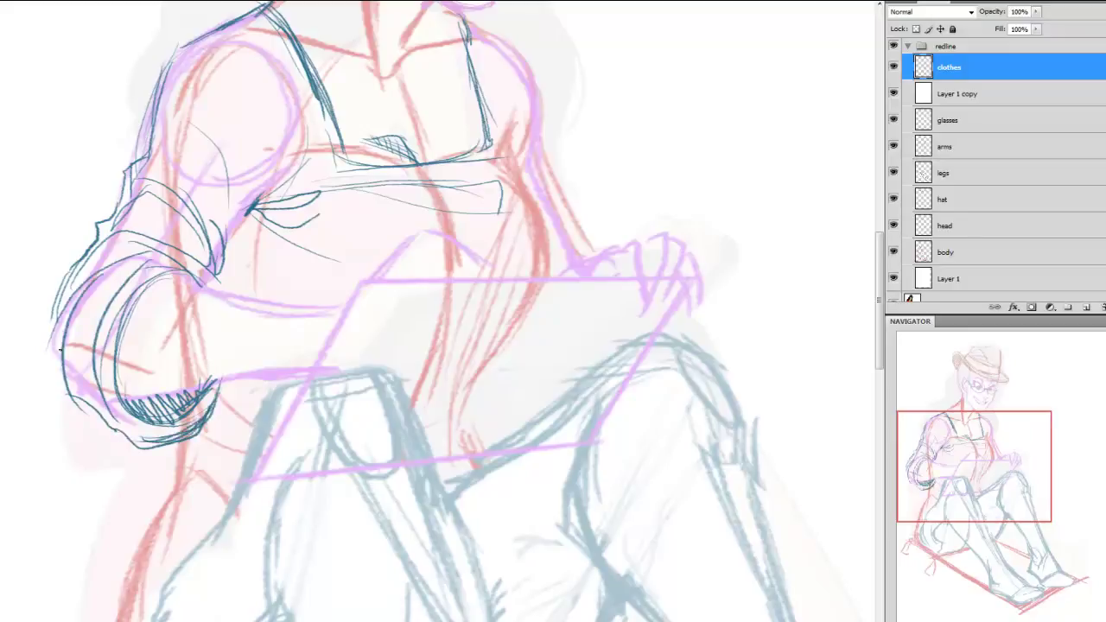
Reinforce the rolled sleeve's outer contour around the elbow, darken the inner elbow crease and add a fold below the armpit
{"action": "left_click_drag", "start_coordinate": [71, 305], "coordinate": [64, 380]}
{"action": "left_click_drag", "start_coordinate": [947, 484], "coordinate": [948, 454]}
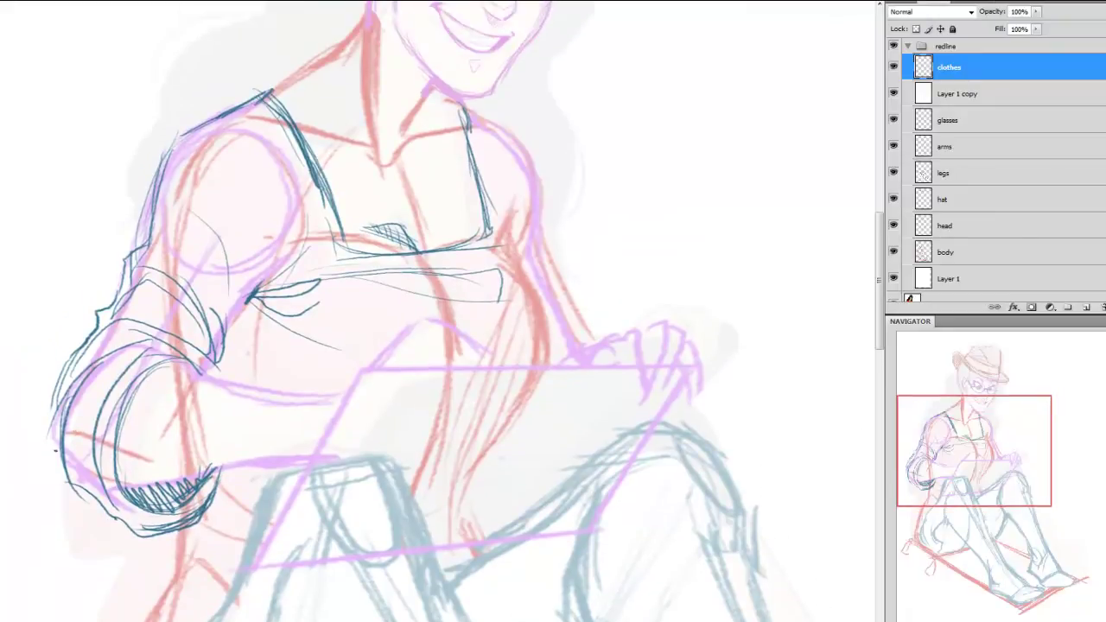
{"action": "mouse_move", "coordinate": [56, 391]}
{"action": "left_mouse_down"}
{"action": "mouse_move", "coordinate": [53, 463]}
{"action": "mouse_move", "coordinate": [93, 503]}
{"action": "left_mouse_up"}
{"action": "mouse_move", "coordinate": [207, 377]}
{"action": "left_mouse_down"}
{"action": "mouse_move", "coordinate": [149, 361]}
{"action": "mouse_move", "coordinate": [207, 375]}
{"action": "mouse_move", "coordinate": [220, 356]}
{"action": "left_mouse_up"}
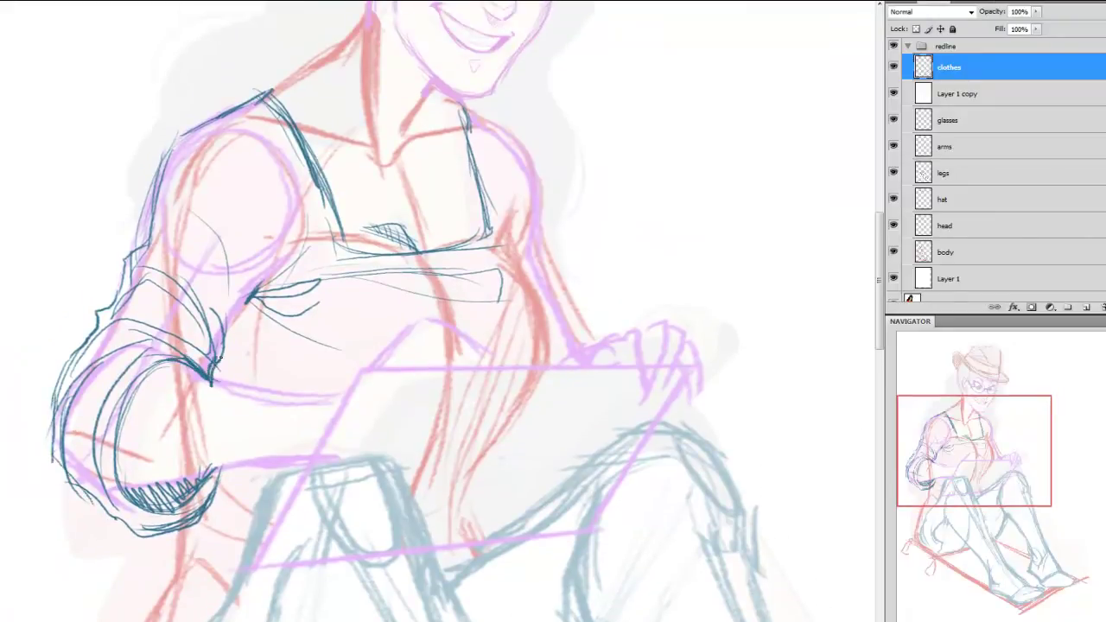
{"action": "left_click_drag", "start_coordinate": [248, 298], "coordinate": [227, 342]}
Start a fabric fold study in the blank area beside the figure with an arched fold and a long trailing edge
{"action": "left_click_drag", "start_coordinate": [992, 453], "coordinate": [1051, 423]}
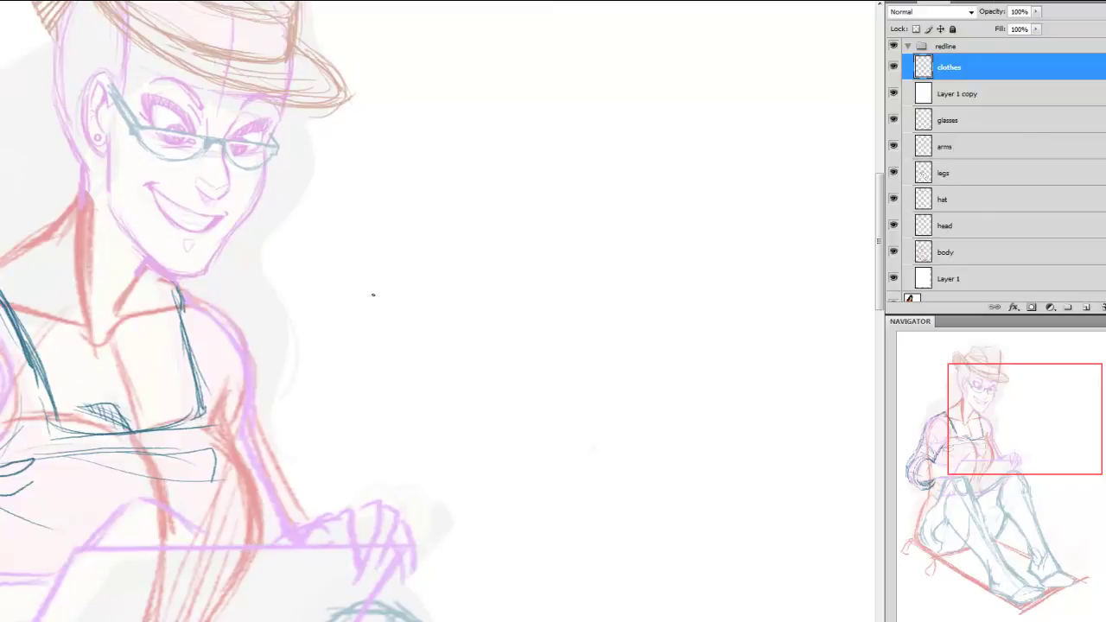
{"action": "mouse_move", "coordinate": [394, 306]}
{"action": "left_mouse_down"}
{"action": "mouse_move", "coordinate": [375, 294]}
{"action": "mouse_move", "coordinate": [449, 236]}
{"action": "mouse_move", "coordinate": [482, 325]}
{"action": "left_mouse_up"}
{"action": "mouse_move", "coordinate": [449, 235]}
{"action": "left_mouse_down"}
{"action": "mouse_move", "coordinate": [497, 271]}
{"action": "mouse_move", "coordinate": [495, 300]}
{"action": "left_mouse_up"}
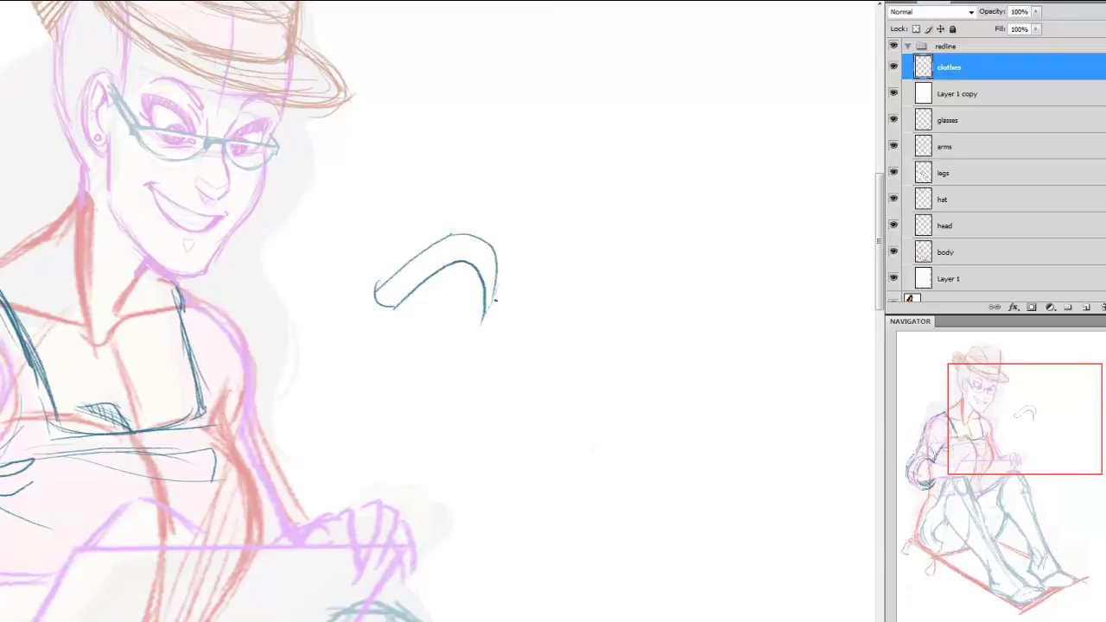
{"action": "mouse_move", "coordinate": [471, 264]}
{"action": "left_mouse_down"}
{"action": "mouse_move", "coordinate": [483, 332]}
{"action": "mouse_move", "coordinate": [536, 382]}
{"action": "left_mouse_up"}
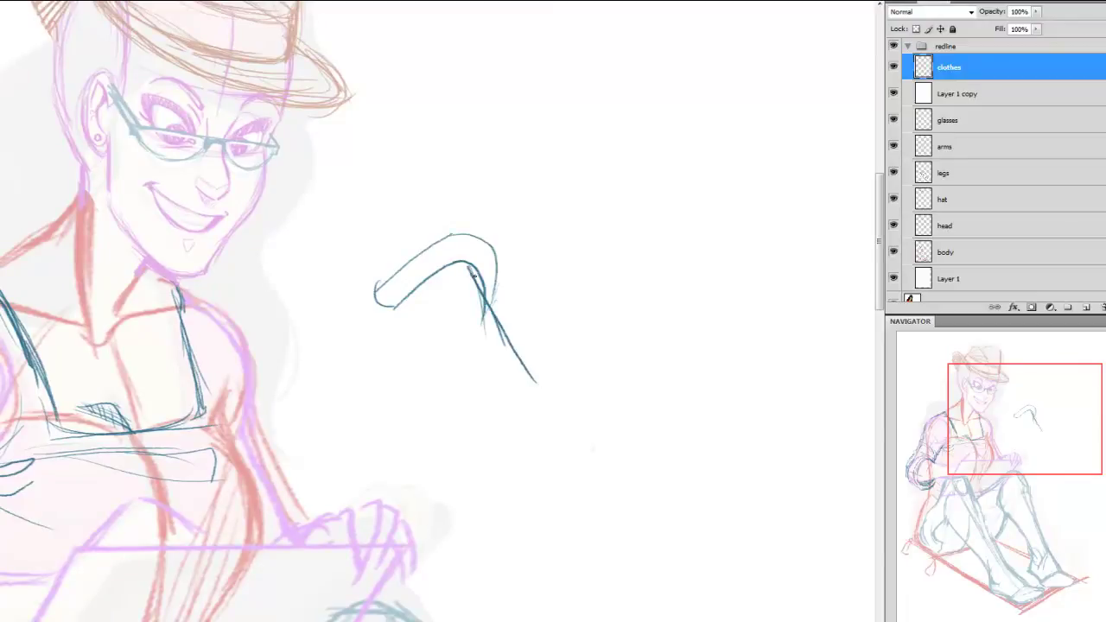
{"action": "mouse_move", "coordinate": [401, 308]}
{"action": "left_mouse_down"}
{"action": "mouse_move", "coordinate": [482, 294]}
{"action": "mouse_move", "coordinate": [502, 318]}
{"action": "left_mouse_up"}
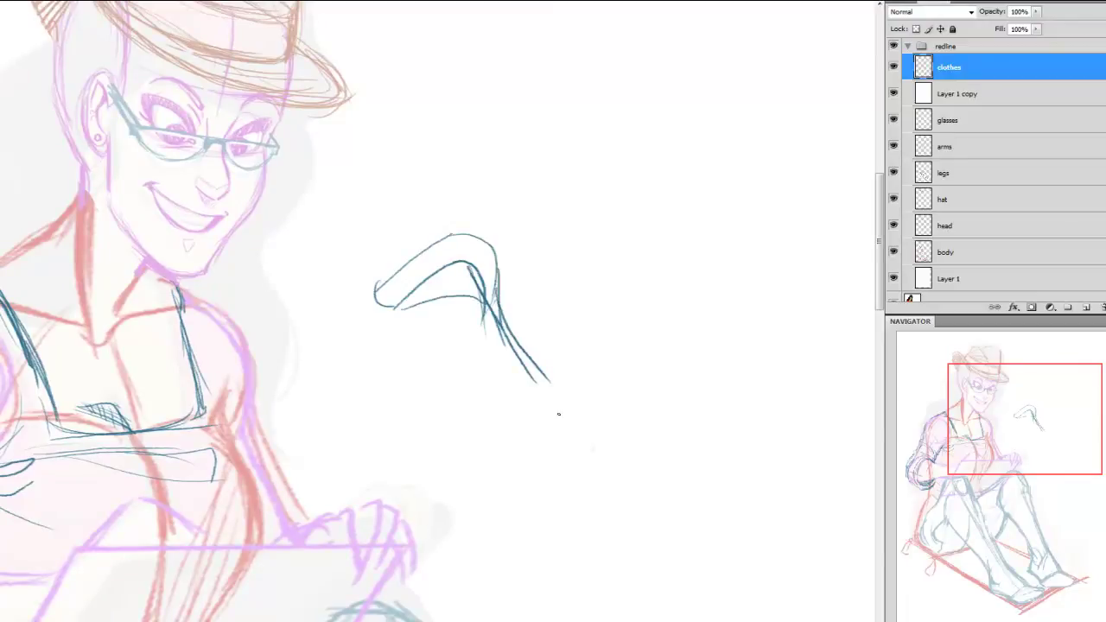
Add a second contour over the study's arched fold and a pointed curl just above it
{"action": "mouse_move", "coordinate": [393, 271]}
{"action": "left_mouse_down"}
{"action": "mouse_move", "coordinate": [462, 227]}
{"action": "mouse_move", "coordinate": [472, 233]}
{"action": "left_mouse_up"}
{"action": "left_click_drag", "start_coordinate": [433, 183], "coordinate": [453, 222]}
{"action": "left_click_drag", "start_coordinate": [433, 184], "coordinate": [473, 226]}
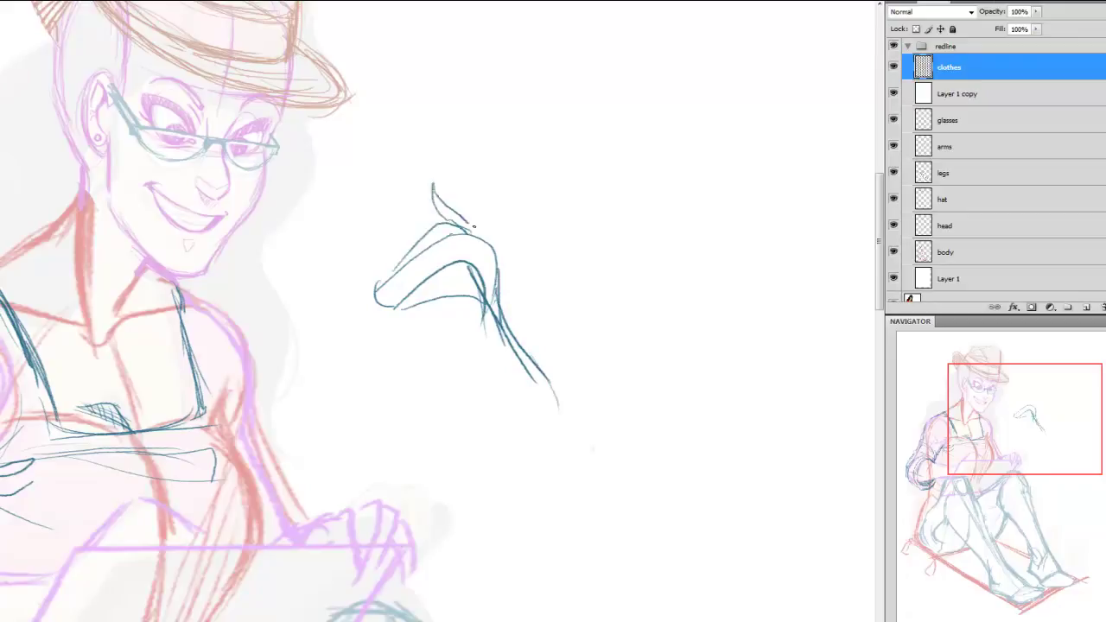
Draw the zigzag near edge of the fabric study, stepping down from the arched fold
{"action": "left_click_drag", "start_coordinate": [358, 292], "coordinate": [401, 344]}
{"action": "left_click_drag", "start_coordinate": [351, 286], "coordinate": [437, 406]}
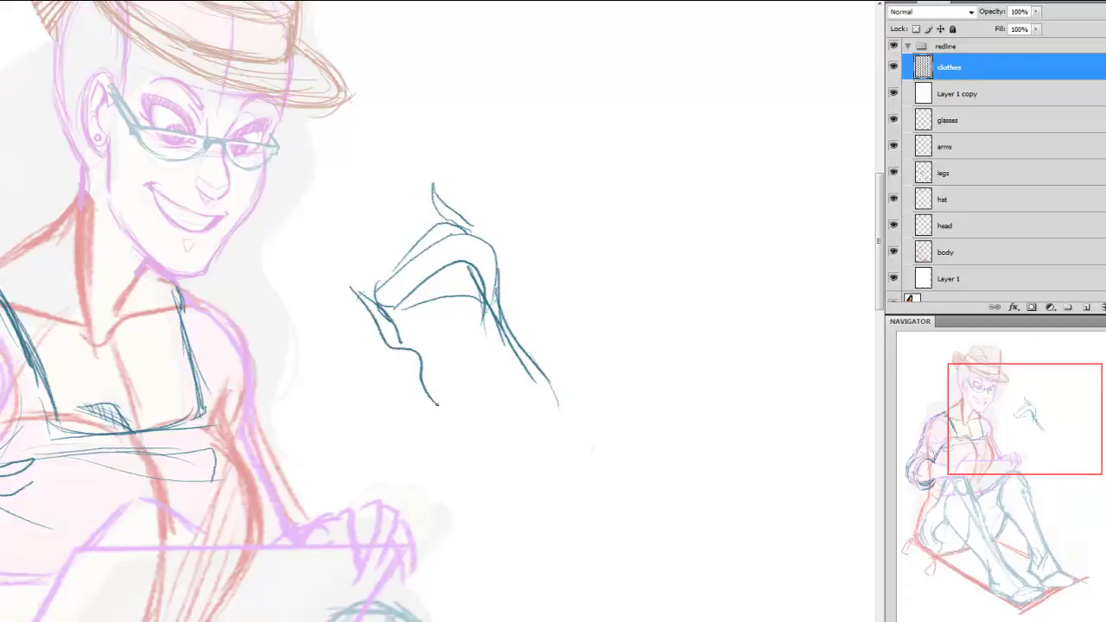
{"action": "left_click_drag", "start_coordinate": [403, 367], "coordinate": [442, 404]}
{"action": "mouse_move", "coordinate": [394, 346]}
{"action": "left_mouse_down"}
{"action": "mouse_move", "coordinate": [489, 345]}
{"action": "mouse_move", "coordinate": [421, 348]}
{"action": "mouse_move", "coordinate": [467, 436]}
{"action": "left_mouse_up"}
Close the fabric study with a rolled lower hem and hatch the shadows inside its two folds
{"action": "left_click_drag", "start_coordinate": [423, 399], "coordinate": [544, 441]}
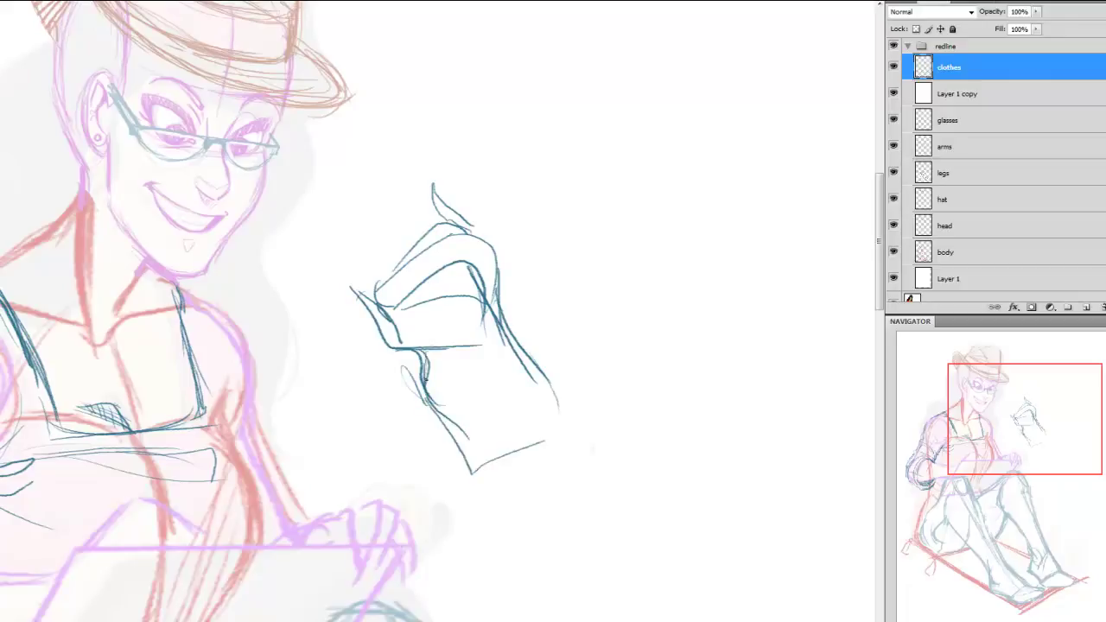
{"action": "mouse_move", "coordinate": [425, 386]}
{"action": "left_mouse_down"}
{"action": "mouse_move", "coordinate": [442, 349]}
{"action": "mouse_move", "coordinate": [490, 353]}
{"action": "left_mouse_up"}
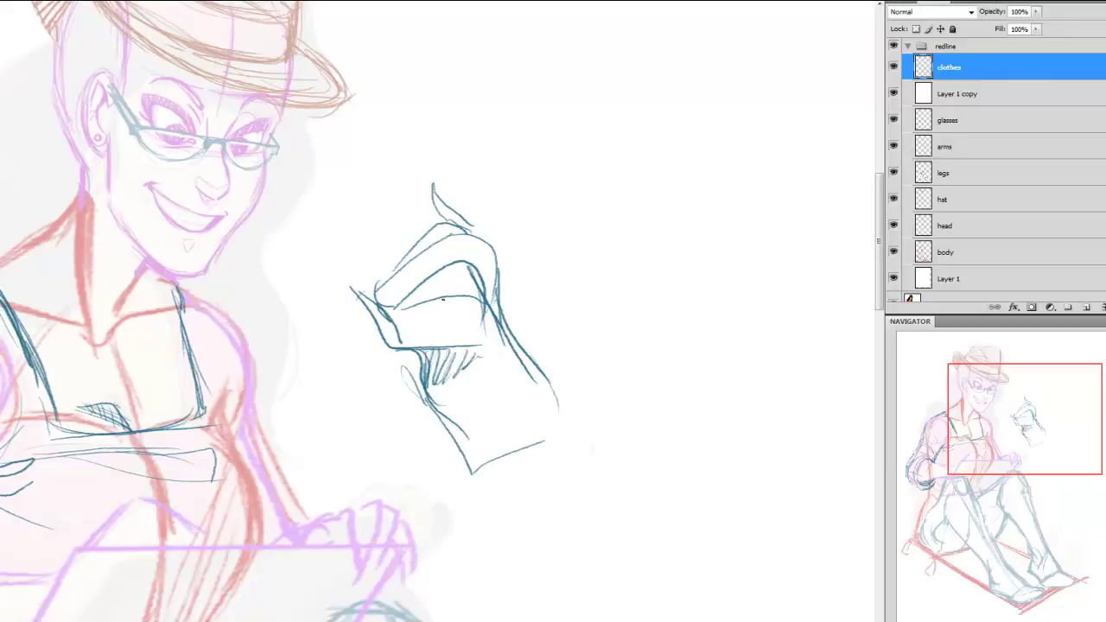
{"action": "mouse_move", "coordinate": [393, 304]}
{"action": "left_mouse_down"}
{"action": "mouse_move", "coordinate": [475, 272]}
{"action": "mouse_move", "coordinate": [531, 344]}
{"action": "mouse_move", "coordinate": [583, 441]}
{"action": "mouse_move", "coordinate": [525, 468]}
{"action": "mouse_move", "coordinate": [605, 457]}
{"action": "mouse_move", "coordinate": [560, 522]}
{"action": "left_mouse_up"}
Begin a gathered-cloth study above the first one with a curved side contour, a looped fold and an oval gathering point
{"action": "left_click_drag", "start_coordinate": [1055, 444], "coordinate": [1065, 427]}
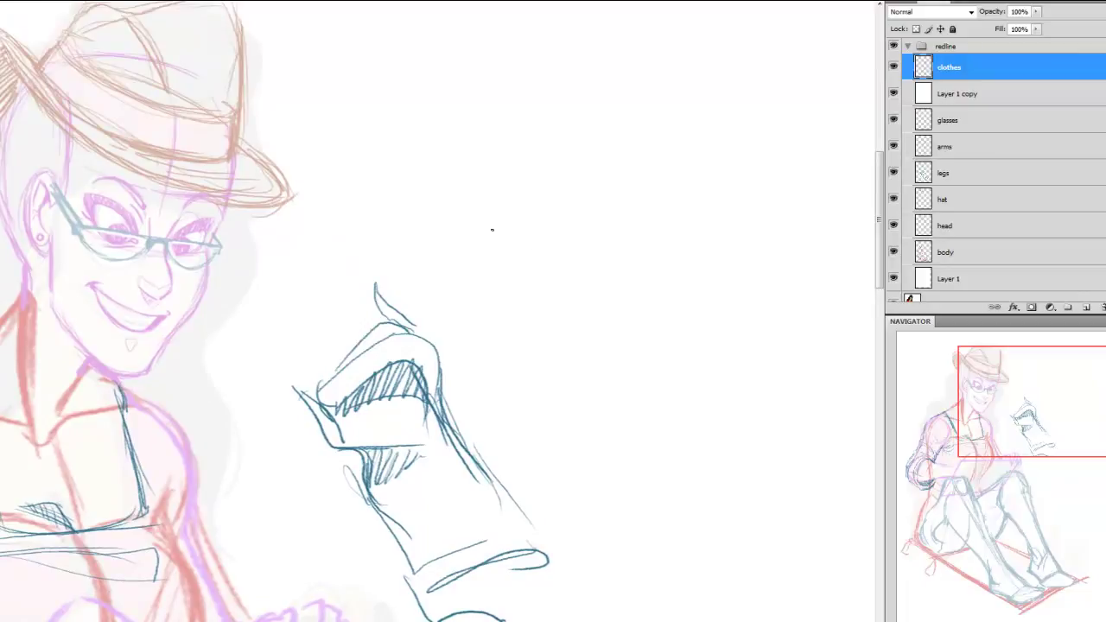
{"action": "mouse_move", "coordinate": [406, 160]}
{"action": "left_mouse_down"}
{"action": "mouse_move", "coordinate": [444, 307]}
{"action": "mouse_move", "coordinate": [540, 354]}
{"action": "left_mouse_up"}
{"action": "key", "text": "ctrl+z"}
{"action": "left_click_drag", "start_coordinate": [416, 174], "coordinate": [439, 303]}
{"action": "left_click_drag", "start_coordinate": [430, 243], "coordinate": [524, 352]}
{"action": "mouse_move", "coordinate": [464, 333]}
{"action": "left_mouse_down"}
{"action": "mouse_move", "coordinate": [524, 320]}
{"action": "mouse_move", "coordinate": [552, 360]}
{"action": "left_mouse_up"}
{"action": "mouse_move", "coordinate": [505, 320]}
{"action": "left_mouse_down"}
{"action": "mouse_move", "coordinate": [529, 290]}
{"action": "mouse_move", "coordinate": [563, 329]}
{"action": "left_mouse_up"}
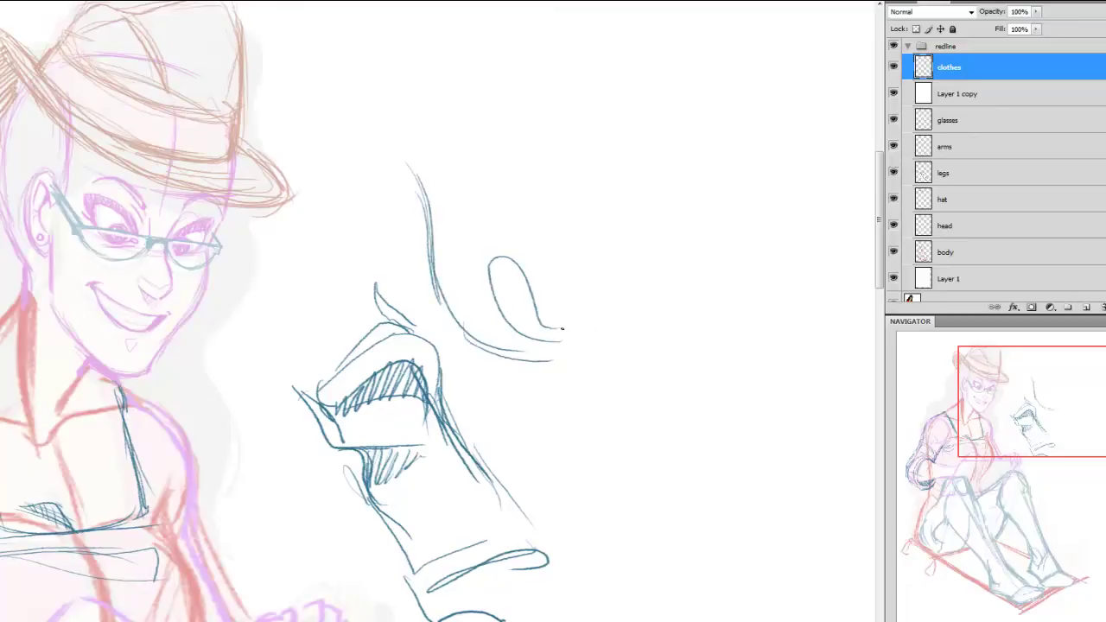
{"action": "left_click_drag", "start_coordinate": [620, 306], "coordinate": [548, 342]}
{"action": "left_click_drag", "start_coordinate": [612, 310], "coordinate": [614, 308]}
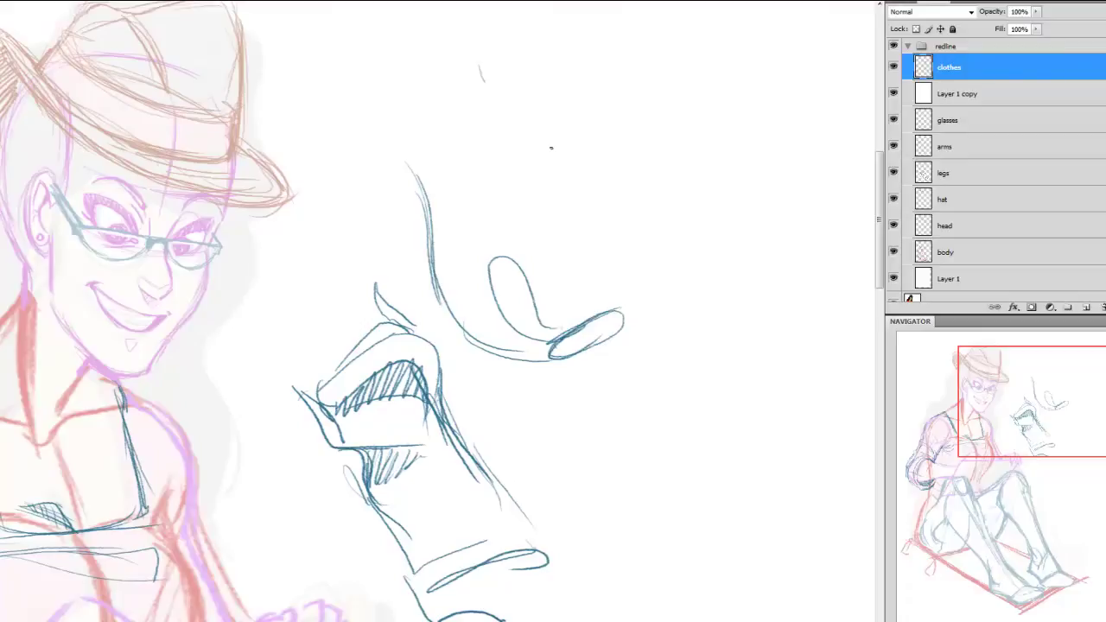
Draw the gathered cloth's long opposite contour, bulging outward and curving back in to the gathering point
{"action": "mouse_move", "coordinate": [552, 148]}
{"action": "left_mouse_down"}
{"action": "mouse_move", "coordinate": [641, 239]}
{"action": "mouse_move", "coordinate": [607, 334]}
{"action": "left_mouse_up"}
{"action": "left_click_drag", "start_coordinate": [650, 255], "coordinate": [606, 336]}
{"action": "left_click_drag", "start_coordinate": [584, 173], "coordinate": [638, 317]}
{"action": "left_click_drag", "start_coordinate": [493, 97], "coordinate": [648, 299]}
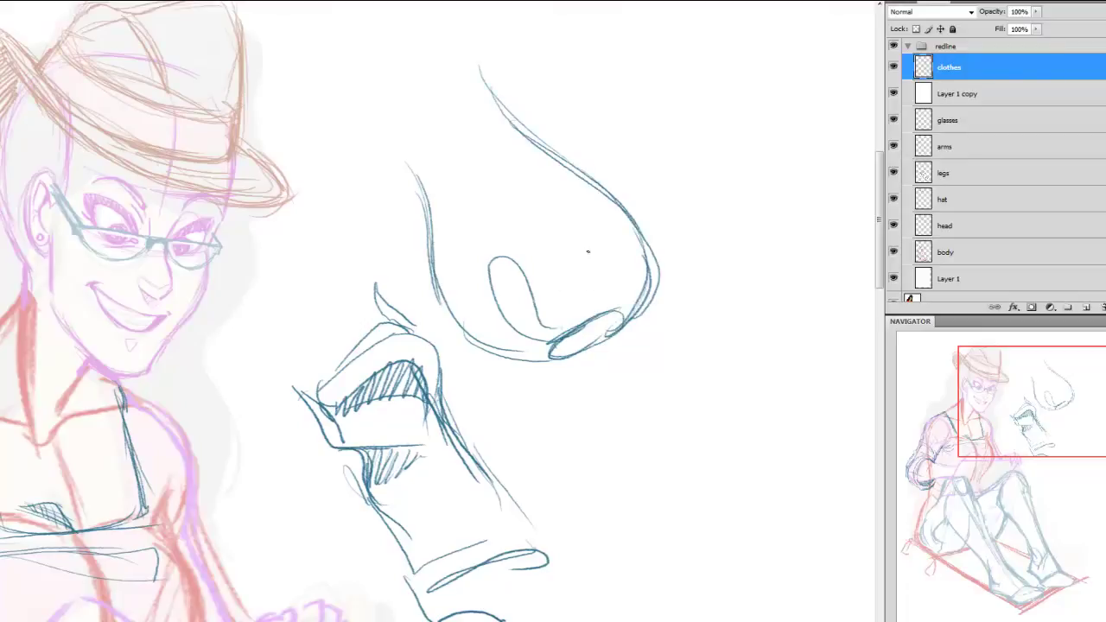
Add inner contour lines along both sides of the gathered cloth, converging on the gathering point
{"action": "left_click_drag", "start_coordinate": [481, 315], "coordinate": [557, 343]}
{"action": "left_click_drag", "start_coordinate": [485, 322], "coordinate": [563, 342]}
{"action": "left_click_drag", "start_coordinate": [621, 245], "coordinate": [615, 311]}
{"action": "left_click_drag", "start_coordinate": [605, 213], "coordinate": [627, 306]}
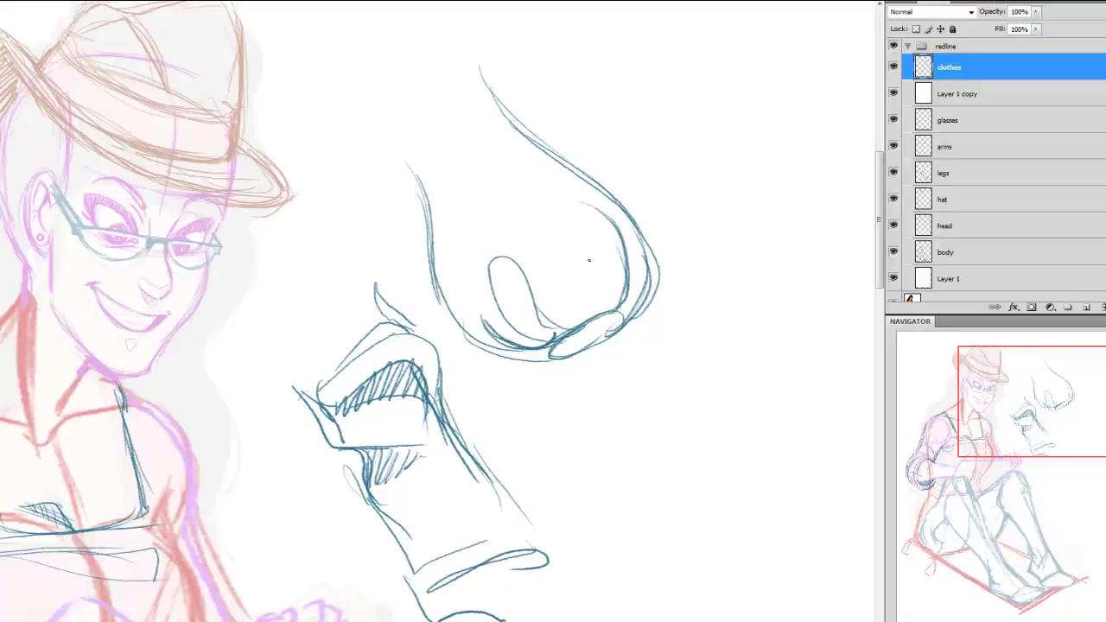
Draw an inner fold, the band cinching the gathered cloth and the loose fabric tail flaring out beyond it
{"action": "mouse_move", "coordinate": [566, 221]}
{"action": "left_mouse_down"}
{"action": "mouse_move", "coordinate": [581, 324]}
{"action": "mouse_move", "coordinate": [615, 363]}
{"action": "left_mouse_up"}
{"action": "left_click_drag", "start_coordinate": [611, 321], "coordinate": [624, 355]}
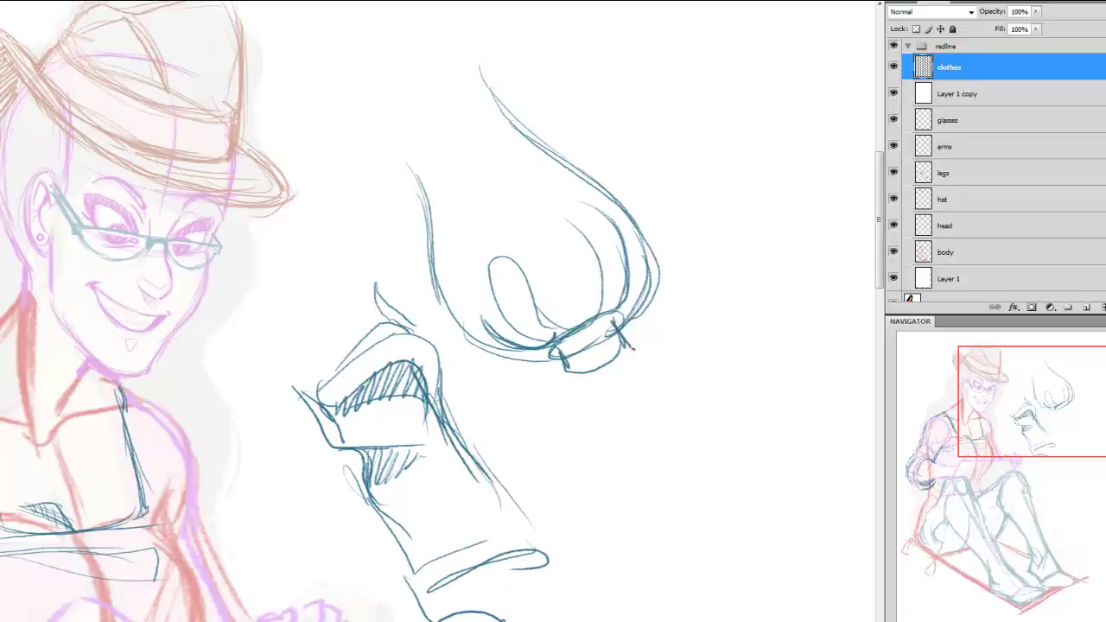
{"action": "mouse_move", "coordinate": [569, 375]}
{"action": "left_mouse_down"}
{"action": "mouse_move", "coordinate": [645, 374]}
{"action": "mouse_move", "coordinate": [630, 360]}
{"action": "mouse_move", "coordinate": [718, 381]}
{"action": "left_mouse_up"}
{"action": "mouse_move", "coordinate": [594, 389]}
{"action": "left_mouse_down"}
{"action": "mouse_move", "coordinate": [654, 432]}
{"action": "mouse_move", "coordinate": [663, 428]}
{"action": "mouse_move", "coordinate": [644, 410]}
{"action": "mouse_move", "coordinate": [730, 419]}
{"action": "mouse_move", "coordinate": [726, 386]}
{"action": "mouse_move", "coordinate": [748, 423]}
{"action": "left_mouse_up"}
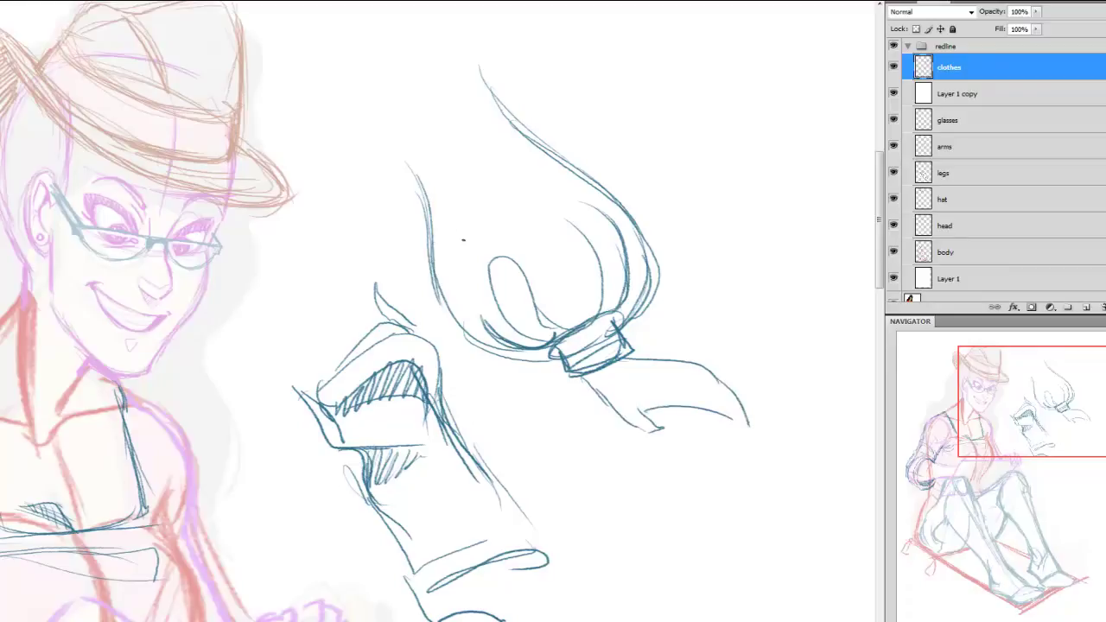
Add long fold lines down both sides of the gathered cloth, curving in toward the band
{"action": "mouse_move", "coordinate": [454, 201]}
{"action": "left_mouse_down"}
{"action": "mouse_move", "coordinate": [504, 338]}
{"action": "mouse_move", "coordinate": [558, 354]}
{"action": "left_mouse_up"}
{"action": "mouse_move", "coordinate": [461, 244]}
{"action": "left_mouse_down"}
{"action": "mouse_move", "coordinate": [501, 338]}
{"action": "mouse_move", "coordinate": [446, 299]}
{"action": "mouse_move", "coordinate": [523, 343]}
{"action": "left_mouse_up"}
{"action": "left_click_drag", "start_coordinate": [458, 287], "coordinate": [518, 341]}
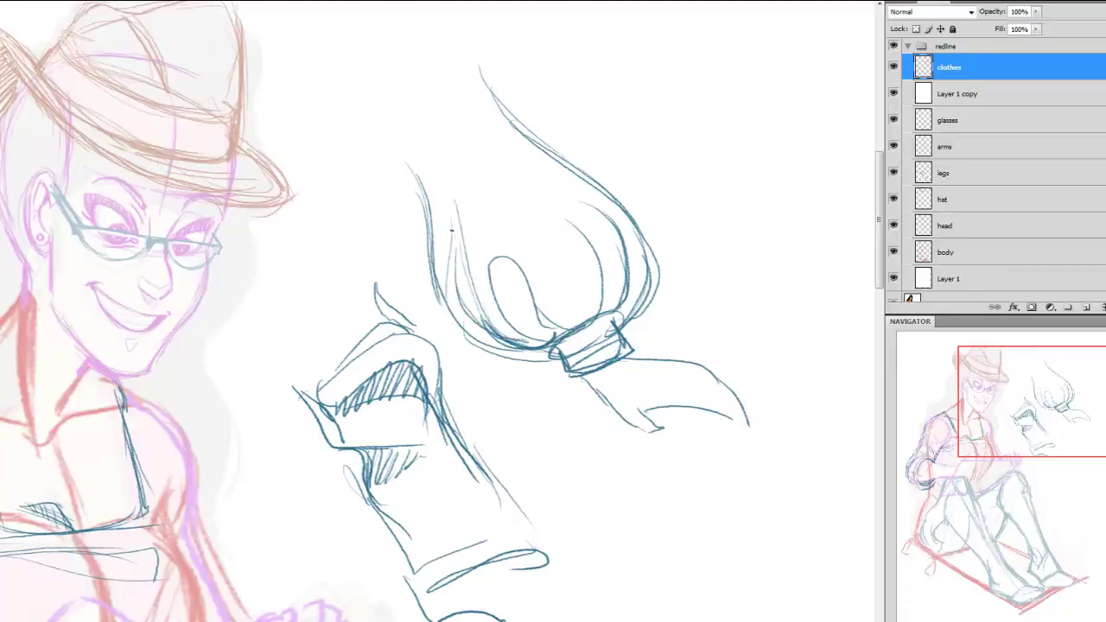
{"action": "left_click_drag", "start_coordinate": [451, 199], "coordinate": [456, 287]}
{"action": "left_click_drag", "start_coordinate": [485, 161], "coordinate": [574, 233]}
{"action": "left_click_drag", "start_coordinate": [548, 195], "coordinate": [594, 318]}
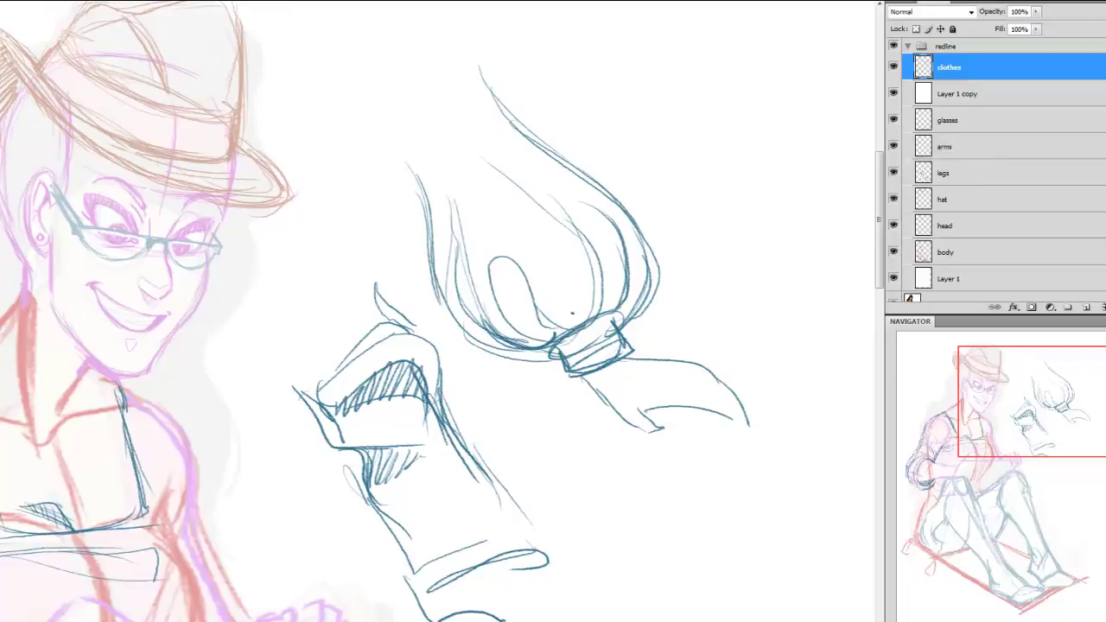
{"action": "mouse_move", "coordinate": [584, 199]}
{"action": "left_mouse_down"}
{"action": "mouse_move", "coordinate": [627, 318]}
{"action": "mouse_move", "coordinate": [616, 319]}
{"action": "left_mouse_up"}
Darken the looped fold in the gathered cloth and hatch shadows inside it and along the opposite inner fold
{"action": "mouse_move", "coordinate": [490, 278]}
{"action": "left_mouse_down"}
{"action": "mouse_move", "coordinate": [541, 343]}
{"action": "mouse_move", "coordinate": [529, 264]}
{"action": "left_mouse_up"}
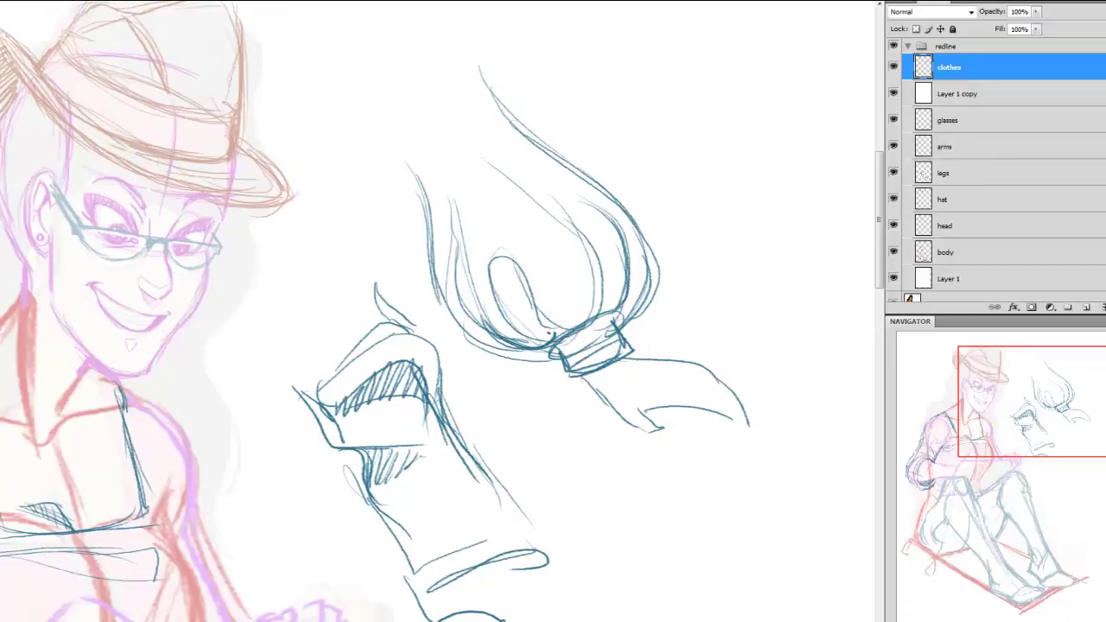
{"action": "left_click_drag", "start_coordinate": [534, 311], "coordinate": [547, 343]}
{"action": "left_click_drag", "start_coordinate": [493, 294], "coordinate": [553, 342]}
{"action": "left_click_drag", "start_coordinate": [1012, 404], "coordinate": [1022, 394]}
{"action": "left_click_drag", "start_coordinate": [579, 280], "coordinate": [597, 313]}
{"action": "left_click_drag", "start_coordinate": [505, 319], "coordinate": [518, 372]}
Start a third fold study above the gathered cloth with curved and straight creases converging on a single tension point
{"action": "mouse_move", "coordinate": [1009, 432]}
{"action": "left_mouse_down"}
{"action": "mouse_move", "coordinate": [1007, 476]}
{"action": "mouse_move", "coordinate": [1006, 429]}
{"action": "left_mouse_up"}
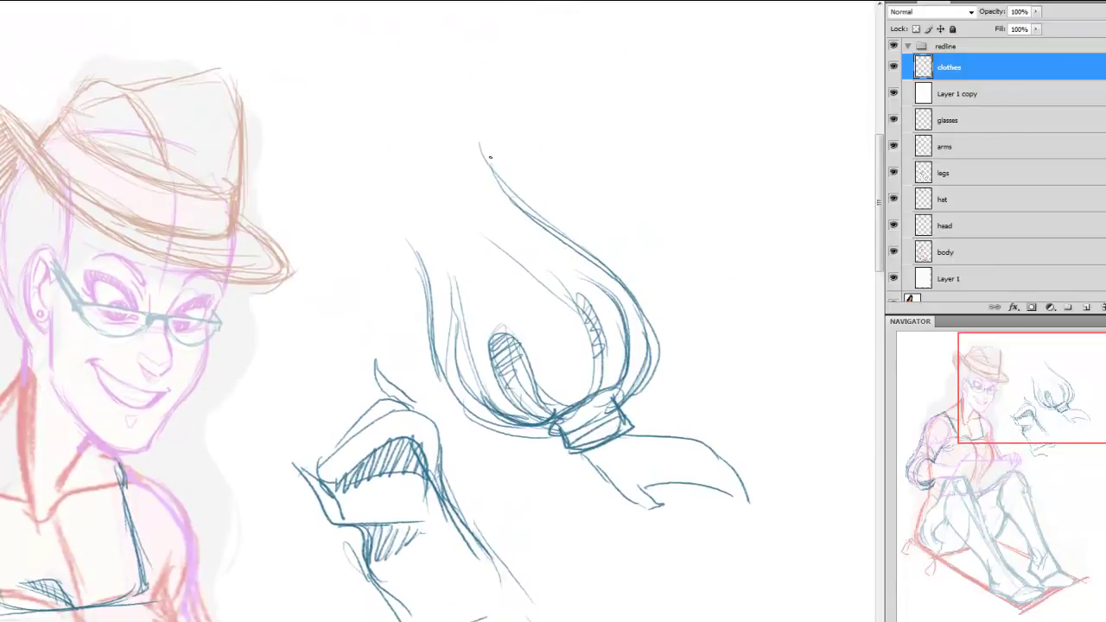
{"action": "left_click_drag", "start_coordinate": [1036, 374], "coordinate": [1092, 373]}
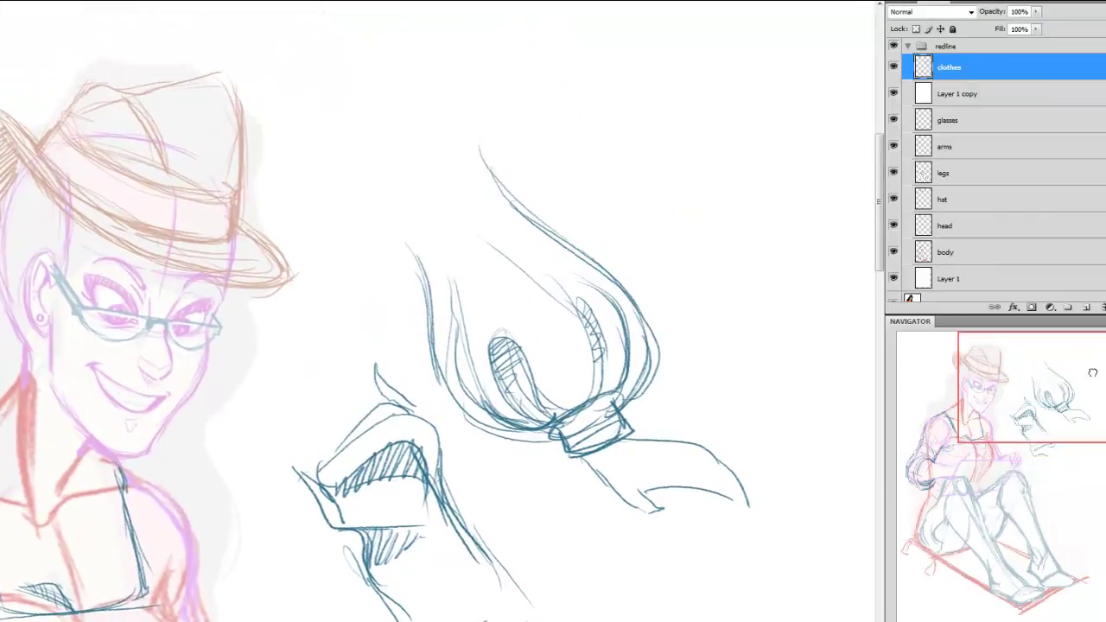
{"action": "mouse_move", "coordinate": [484, 88]}
{"action": "left_mouse_down"}
{"action": "mouse_move", "coordinate": [643, 184]}
{"action": "mouse_move", "coordinate": [714, 88]}
{"action": "left_mouse_up"}
{"action": "left_click_drag", "start_coordinate": [488, 97], "coordinate": [613, 168]}
{"action": "mouse_move", "coordinate": [505, 157]}
{"action": "left_mouse_down"}
{"action": "mouse_move", "coordinate": [615, 173]}
{"action": "mouse_move", "coordinate": [768, 147]}
{"action": "left_mouse_up"}
{"action": "mouse_move", "coordinate": [1060, 364]}
{"action": "left_mouse_down"}
{"action": "mouse_move", "coordinate": [1031, 439]}
{"action": "mouse_move", "coordinate": [973, 432]}
{"action": "mouse_move", "coordinate": [957, 484]}
{"action": "mouse_move", "coordinate": [1022, 414]}
{"action": "mouse_move", "coordinate": [1044, 345]}
{"action": "left_mouse_up"}
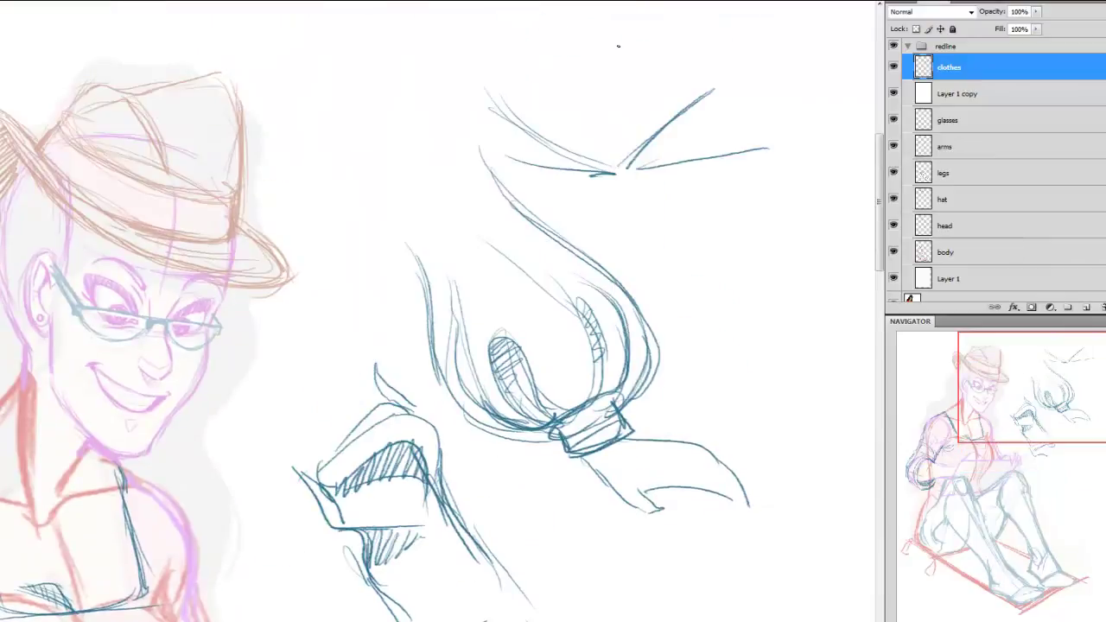
Add flaring folds below the tension point and long parallel fabric lines across the top of the third study
{"action": "mouse_move", "coordinate": [638, 184]}
{"action": "left_mouse_down"}
{"action": "mouse_move", "coordinate": [793, 197]}
{"action": "mouse_move", "coordinate": [757, 239]}
{"action": "mouse_move", "coordinate": [666, 235]}
{"action": "mouse_move", "coordinate": [685, 242]}
{"action": "left_mouse_up"}
{"action": "left_click_drag", "start_coordinate": [491, 135], "coordinate": [760, 83]}
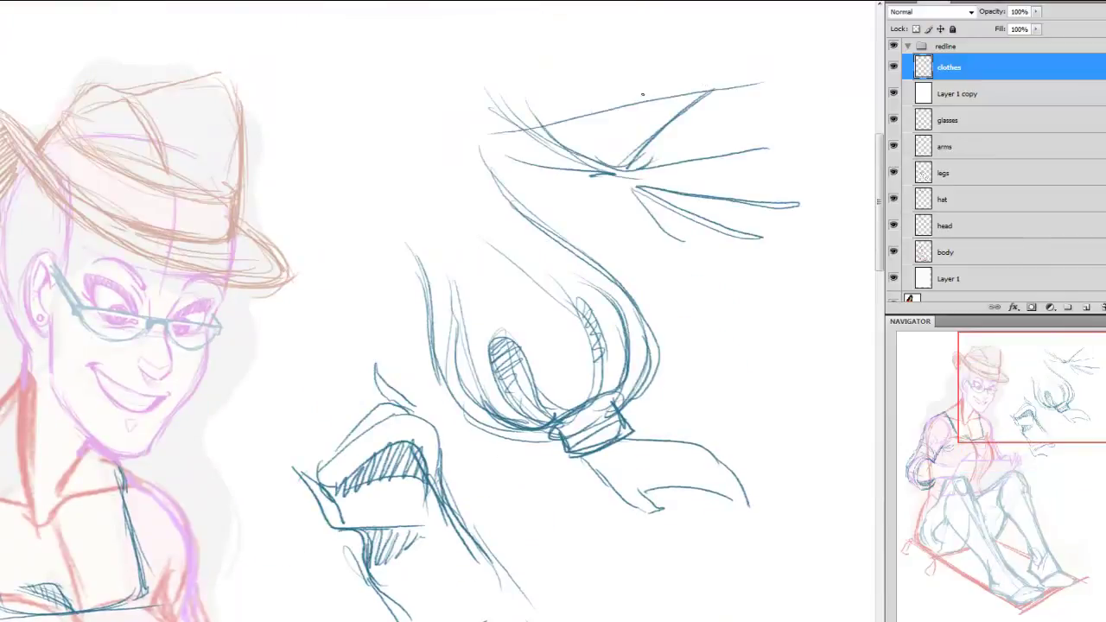
{"action": "mouse_move", "coordinate": [508, 101]}
{"action": "left_mouse_down"}
{"action": "mouse_move", "coordinate": [717, 65]}
{"action": "mouse_move", "coordinate": [654, 127]}
{"action": "left_mouse_up"}
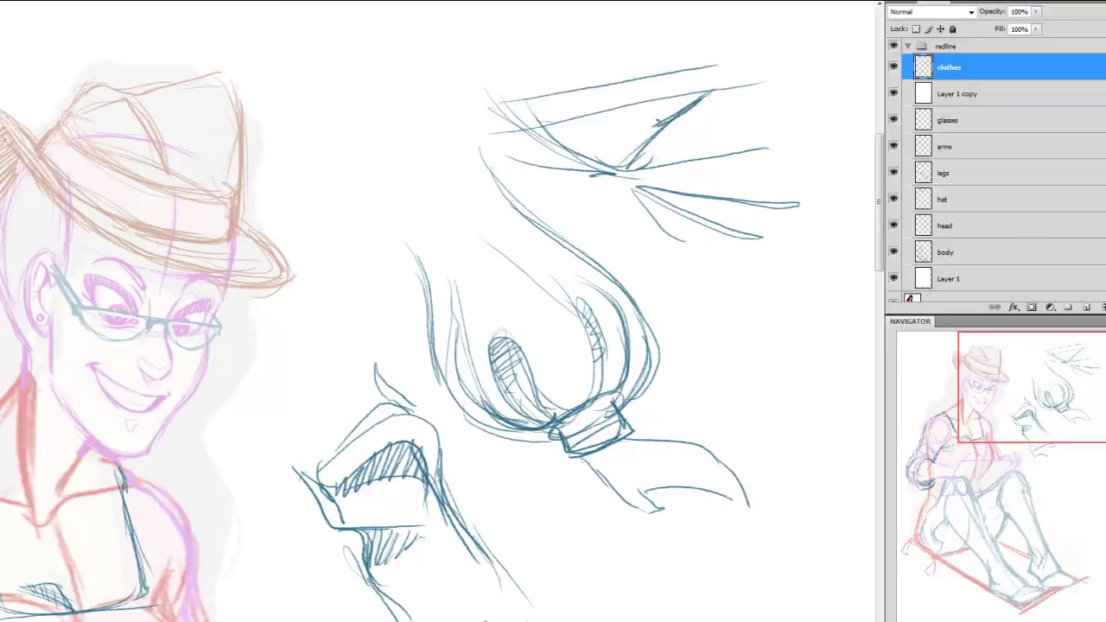
{"action": "left_click_drag", "start_coordinate": [552, 123], "coordinate": [684, 111]}
{"action": "left_click_drag", "start_coordinate": [1055, 419], "coordinate": [979, 458]}
{"action": "scroll", "coordinate": [979, 458], "scroll_direction": "down", "scroll_amount": 5}
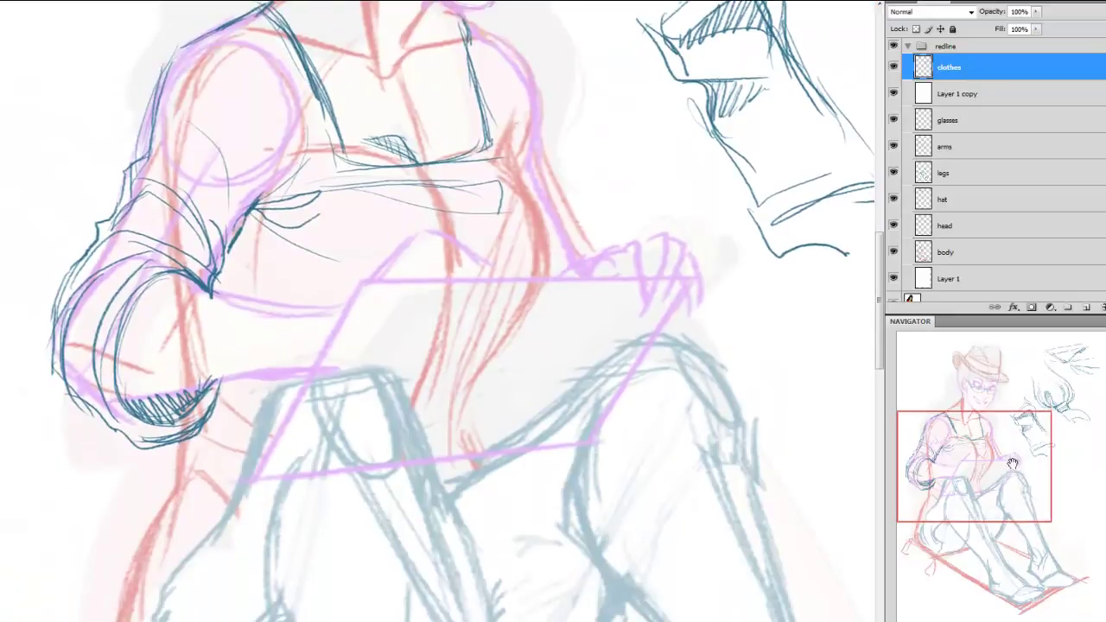
Sketch the shirt's lower edge bunching over the hip and arcing across the lap to a point at the inner thigh
{"action": "scroll", "coordinate": [984, 428], "scroll_direction": "down", "scroll_amount": 4}
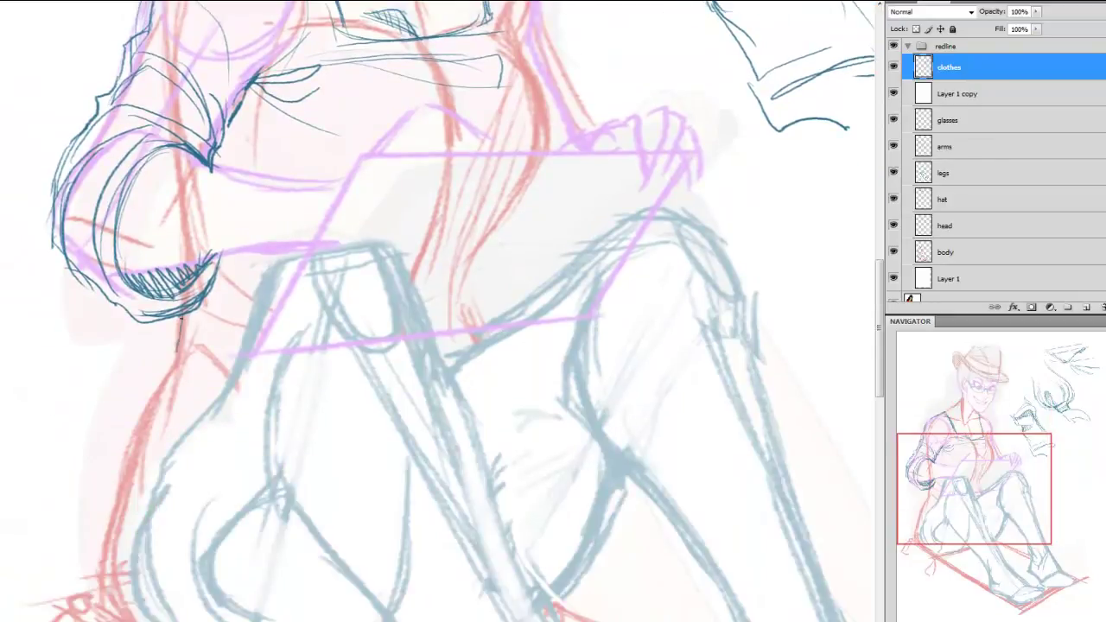
{"action": "left_click_drag", "start_coordinate": [177, 351], "coordinate": [168, 373]}
{"action": "left_click_drag", "start_coordinate": [223, 393], "coordinate": [121, 466]}
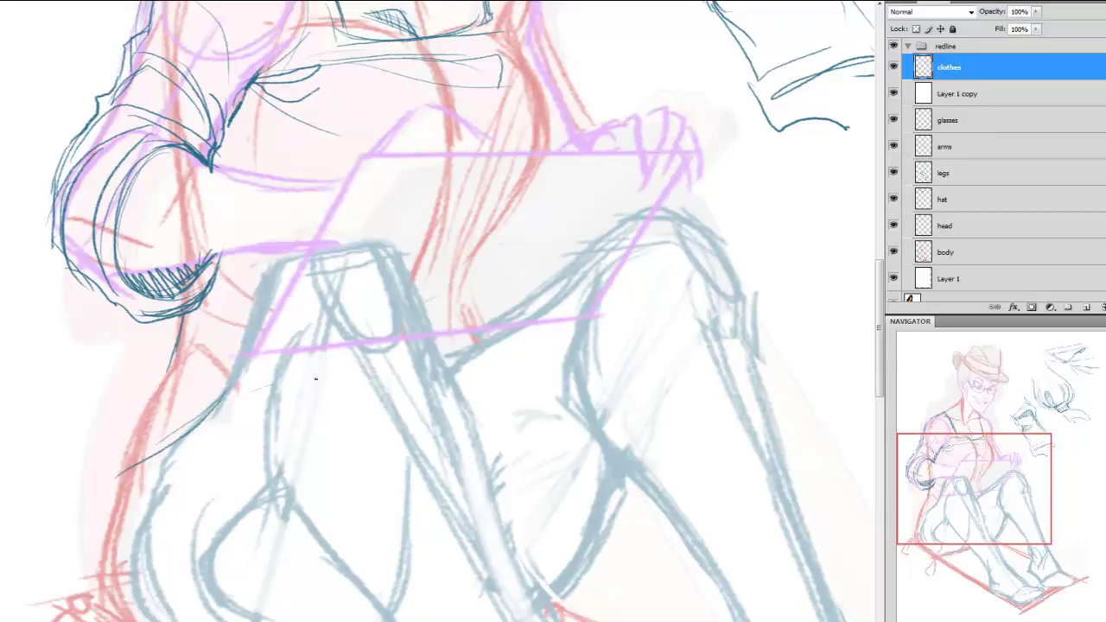
{"action": "mouse_move", "coordinate": [255, 387]}
{"action": "left_mouse_down"}
{"action": "mouse_move", "coordinate": [416, 426]}
{"action": "mouse_move", "coordinate": [488, 366]}
{"action": "left_mouse_up"}
{"action": "mouse_move", "coordinate": [412, 392]}
{"action": "left_mouse_down"}
{"action": "mouse_move", "coordinate": [350, 361]}
{"action": "mouse_move", "coordinate": [156, 361]}
{"action": "mouse_move", "coordinate": [101, 533]}
{"action": "mouse_move", "coordinate": [112, 500]}
{"action": "mouse_move", "coordinate": [207, 372]}
{"action": "left_mouse_up"}
{"action": "left_click_drag", "start_coordinate": [119, 451], "coordinate": [105, 492]}
{"action": "mouse_move", "coordinate": [103, 513]}
{"action": "left_mouse_down"}
{"action": "mouse_move", "coordinate": [178, 437]}
{"action": "mouse_move", "coordinate": [148, 458]}
{"action": "mouse_move", "coordinate": [107, 535]}
{"action": "left_mouse_up"}
Outline the seated figure's rear hip in a rounded curve down to the mat
{"action": "left_click_drag", "start_coordinate": [916, 467], "coordinate": [916, 503]}
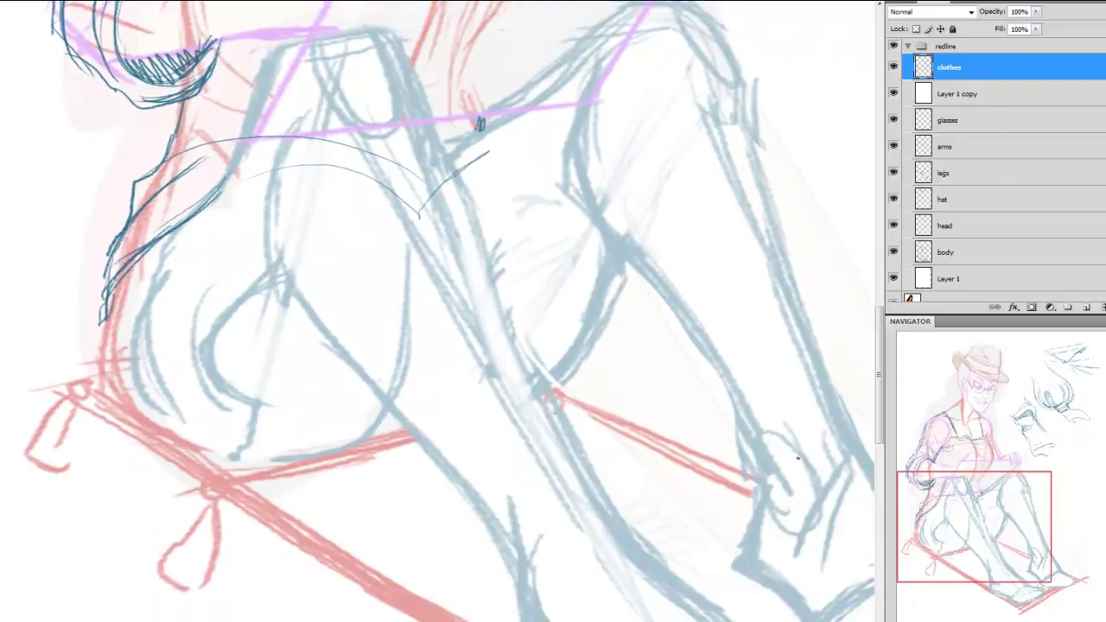
{"action": "mouse_move", "coordinate": [130, 275]}
{"action": "left_mouse_down"}
{"action": "mouse_move", "coordinate": [106, 347]}
{"action": "mouse_move", "coordinate": [109, 404]}
{"action": "left_mouse_up"}
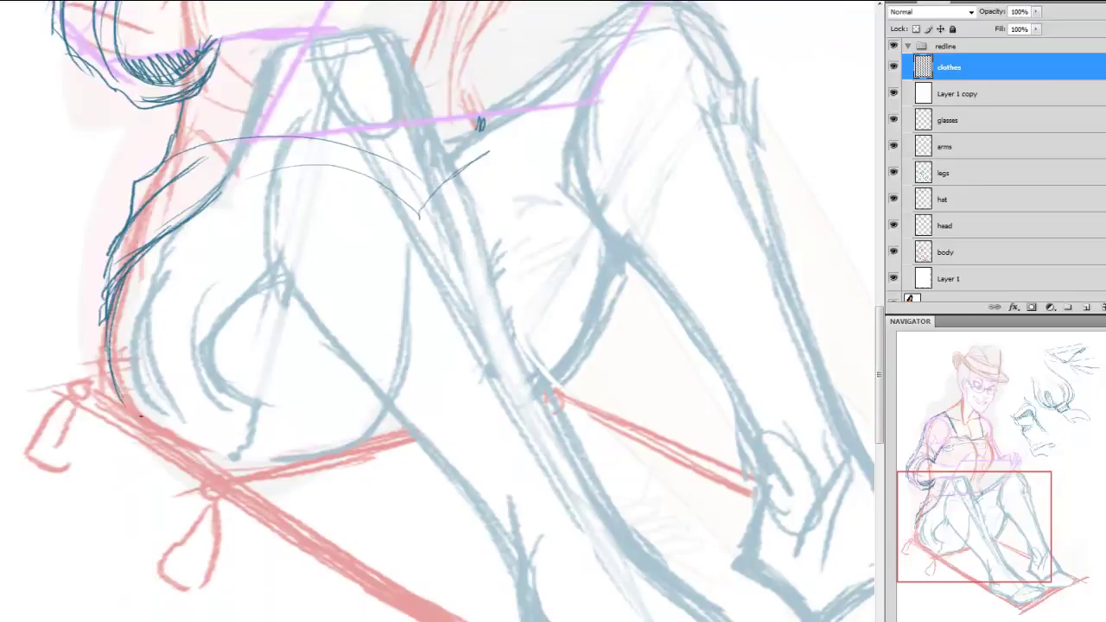
{"action": "mouse_move", "coordinate": [121, 294]}
{"action": "left_mouse_down"}
{"action": "mouse_move", "coordinate": [161, 434]}
{"action": "mouse_move", "coordinate": [251, 464]}
{"action": "left_mouse_up"}
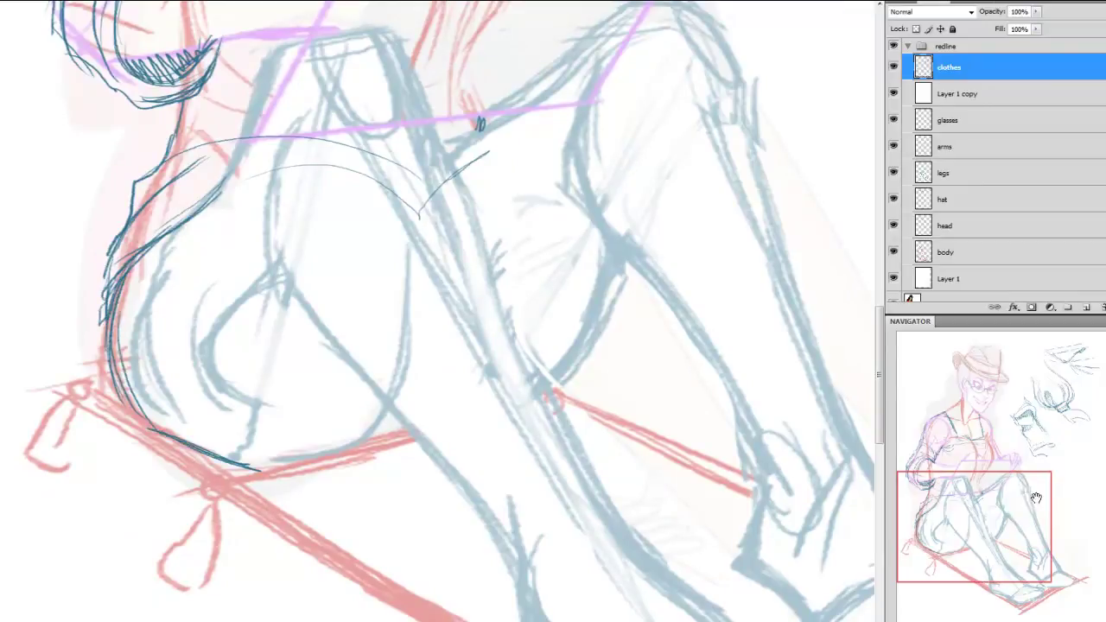
Draw the far sleeve from the shoulder to the wrist with a wrinkled outer edge and reinforce the near shoulder line
{"action": "left_click_drag", "start_coordinate": [1036, 497], "coordinate": [1036, 409]}
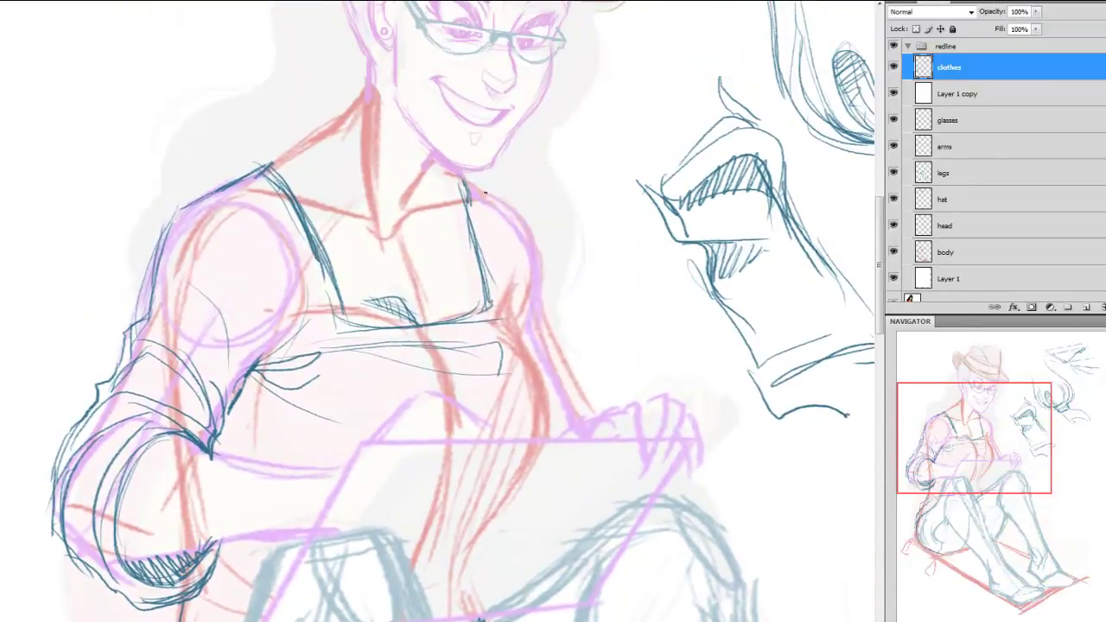
{"action": "mouse_move", "coordinate": [470, 179]}
{"action": "left_mouse_down"}
{"action": "mouse_move", "coordinate": [535, 229]}
{"action": "mouse_move", "coordinate": [557, 384]}
{"action": "mouse_move", "coordinate": [567, 362]}
{"action": "mouse_move", "coordinate": [591, 420]}
{"action": "left_mouse_up"}
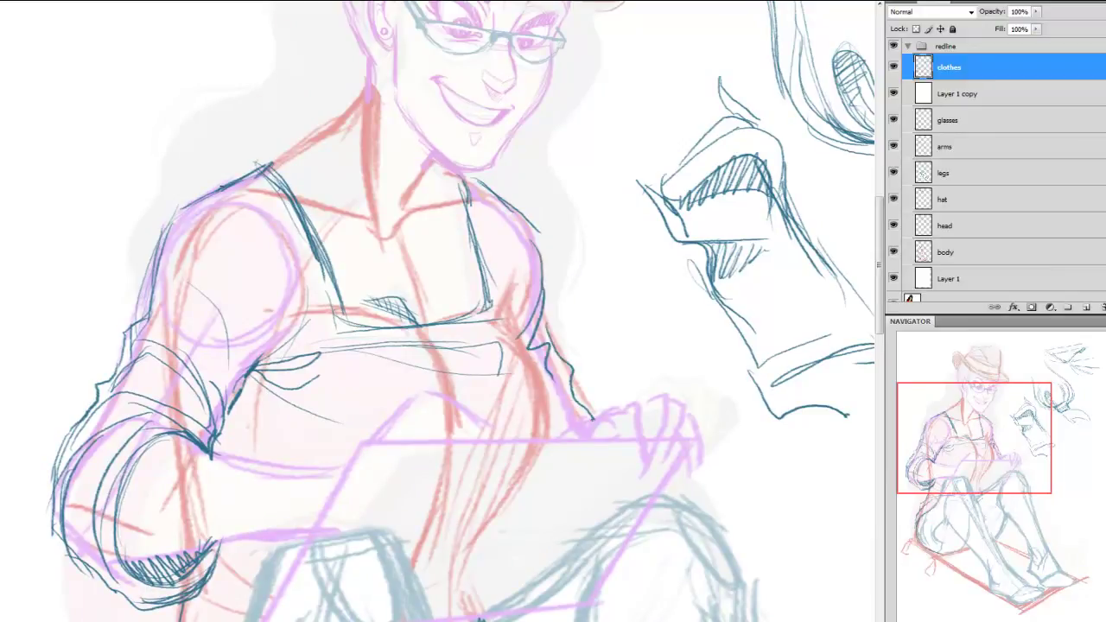
{"action": "left_click_drag", "start_coordinate": [181, 200], "coordinate": [150, 318]}
Draw the far side of the torso as a heavy curve and add sharp creases at the far armpit
{"action": "left_click_drag", "start_coordinate": [1016, 465], "coordinate": [1016, 485]}
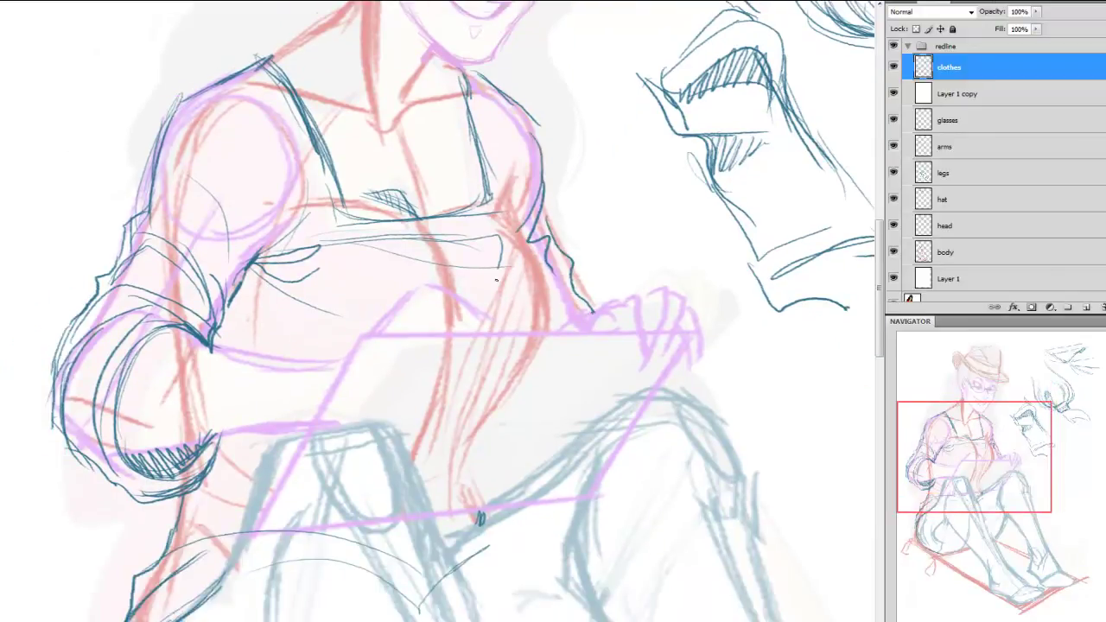
{"action": "left_click_drag", "start_coordinate": [508, 187], "coordinate": [545, 335]}
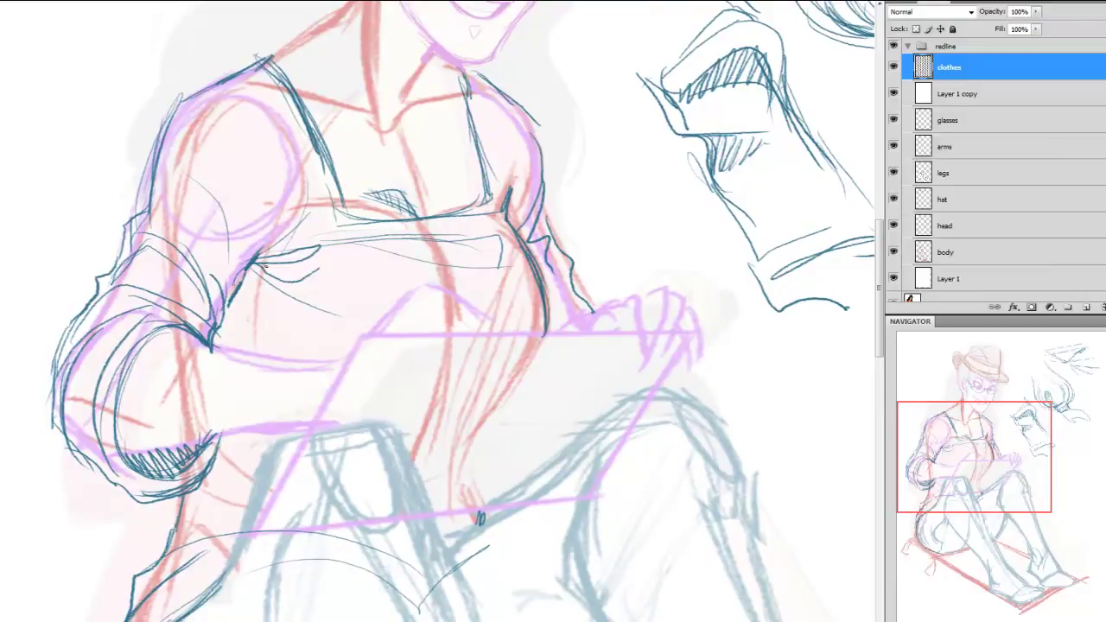
{"action": "left_click_drag", "start_coordinate": [1018, 471], "coordinate": [1025, 449]}
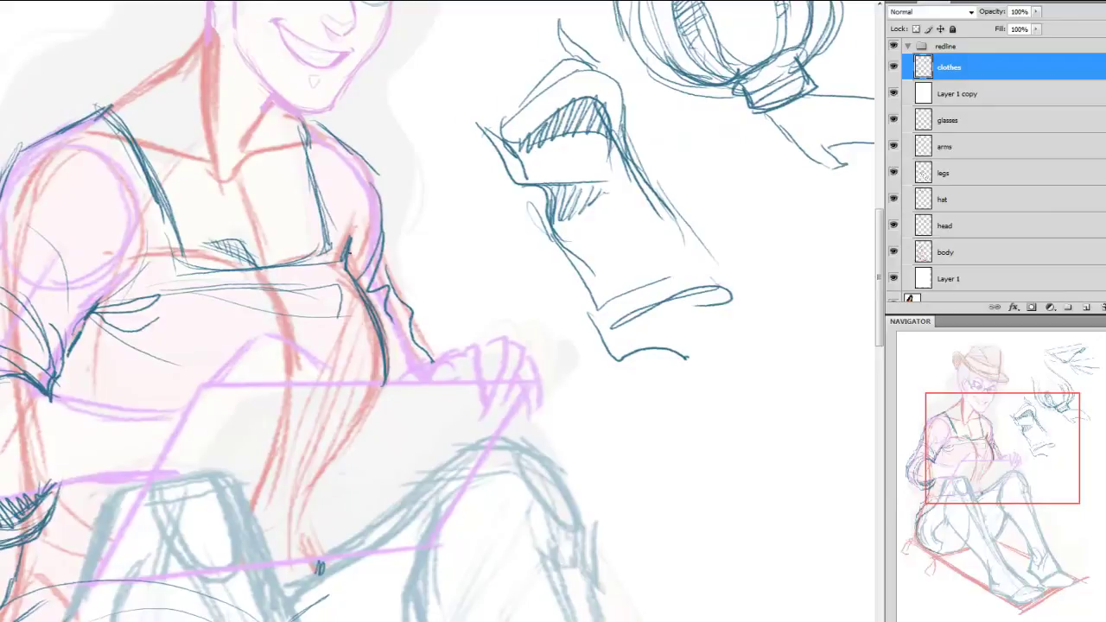
{"action": "left_click_drag", "start_coordinate": [335, 257], "coordinate": [359, 204]}
{"action": "left_click_drag", "start_coordinate": [358, 206], "coordinate": [346, 263]}
Outline the upper and lower edges of the near forearm from the rolled sleeve toward the drawing board
{"action": "left_click_drag", "start_coordinate": [990, 439], "coordinate": [962, 462]}
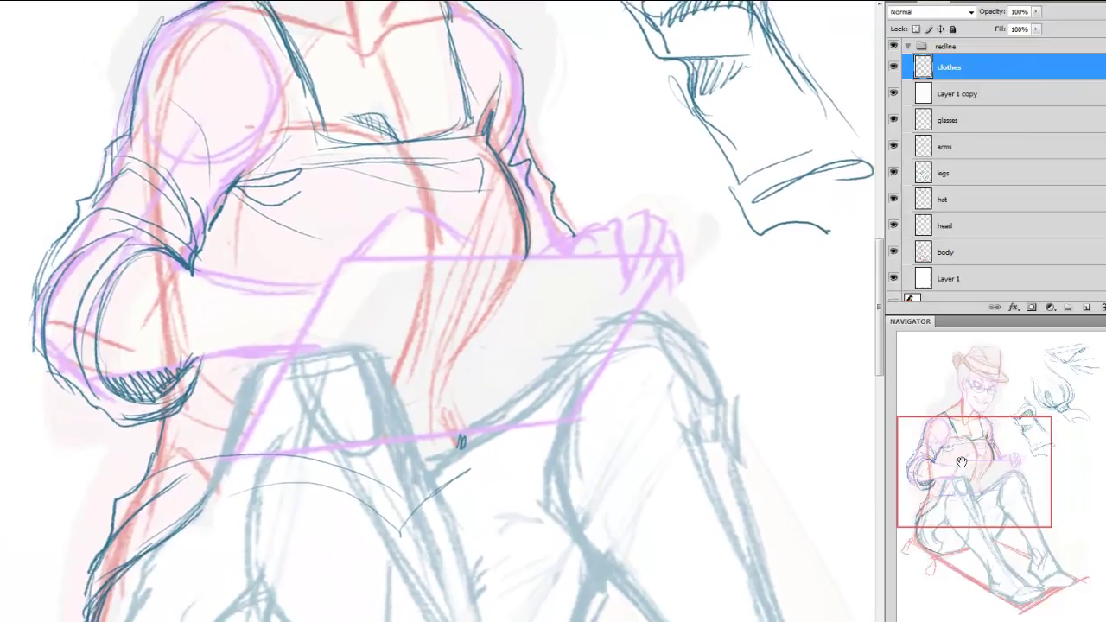
{"action": "left_click_drag", "start_coordinate": [209, 258], "coordinate": [332, 276]}
{"action": "left_click_drag", "start_coordinate": [210, 355], "coordinate": [304, 348]}
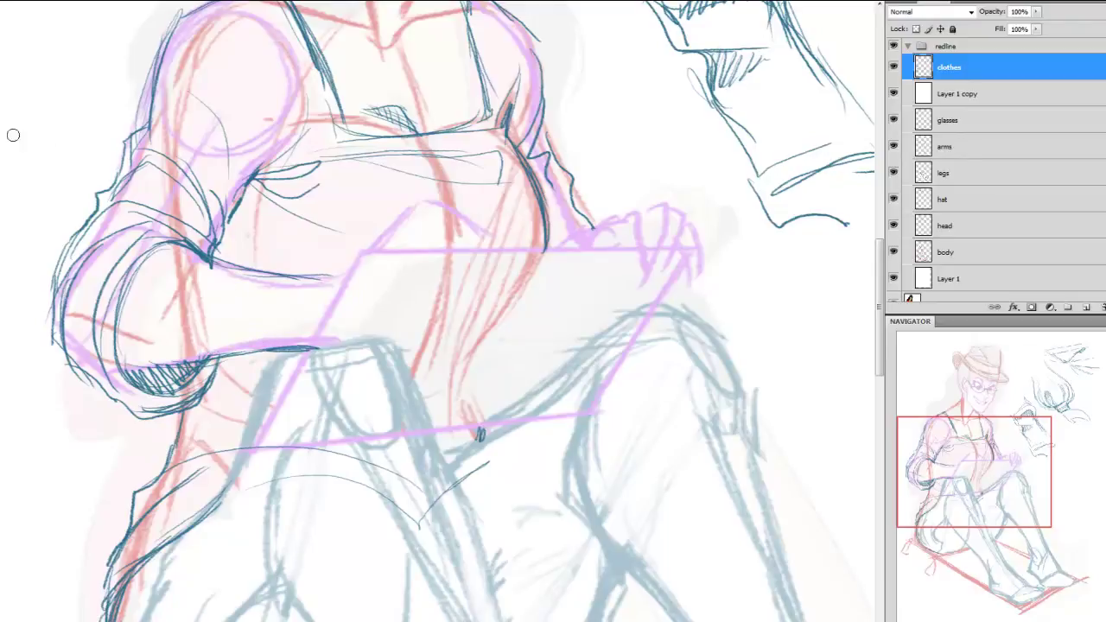
Start a torso study in the blank area beside the legs, outlining shoulders, chest, narrow waist and a rounded base
{"action": "left_click_drag", "start_coordinate": [1026, 469], "coordinate": [1087, 506]}
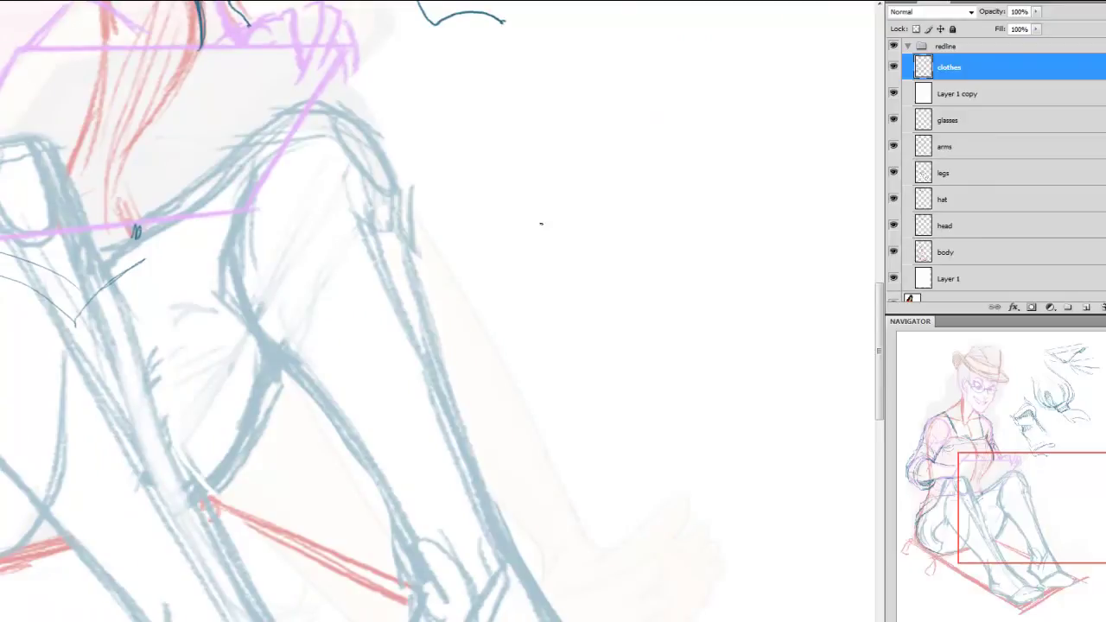
{"action": "mouse_move", "coordinate": [610, 136]}
{"action": "left_mouse_down"}
{"action": "mouse_move", "coordinate": [565, 203]}
{"action": "mouse_move", "coordinate": [570, 233]}
{"action": "mouse_move", "coordinate": [547, 270]}
{"action": "mouse_move", "coordinate": [607, 358]}
{"action": "left_mouse_up"}
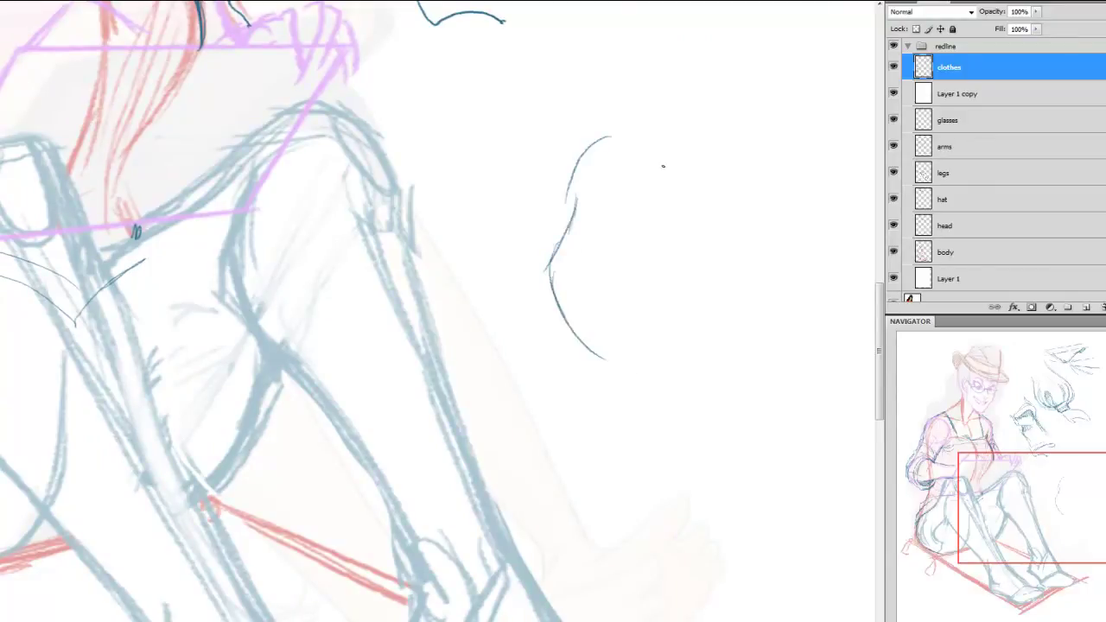
{"action": "mouse_move", "coordinate": [650, 138]}
{"action": "left_mouse_down"}
{"action": "mouse_move", "coordinate": [777, 175]}
{"action": "mouse_move", "coordinate": [769, 274]}
{"action": "left_mouse_up"}
{"action": "left_click_drag", "start_coordinate": [782, 224], "coordinate": [740, 378]}
{"action": "left_click_drag", "start_coordinate": [742, 378], "coordinate": [764, 440]}
{"action": "mouse_move", "coordinate": [605, 361]}
{"action": "left_mouse_down"}
{"action": "mouse_move", "coordinate": [654, 516]}
{"action": "mouse_move", "coordinate": [764, 488]}
{"action": "left_mouse_up"}
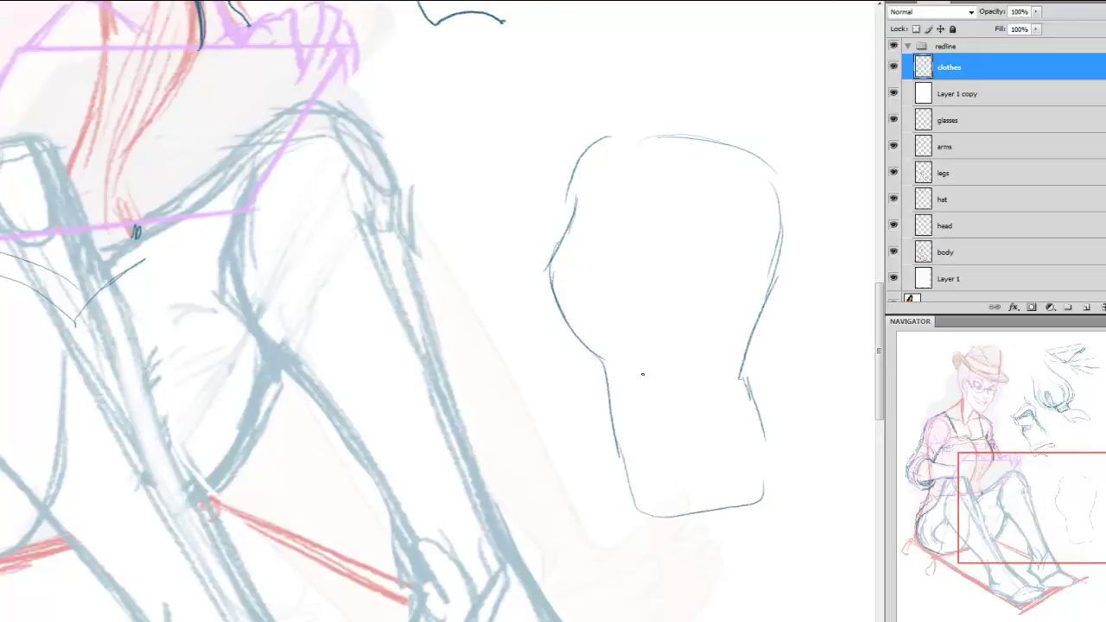
Add an abdomen line inside the torso study and strengthen the inward pinch at its waist
{"action": "left_click_drag", "start_coordinate": [639, 367], "coordinate": [654, 430]}
{"action": "left_click_drag", "start_coordinate": [771, 293], "coordinate": [740, 381]}
{"action": "left_click_drag", "start_coordinate": [746, 382], "coordinate": [776, 440]}
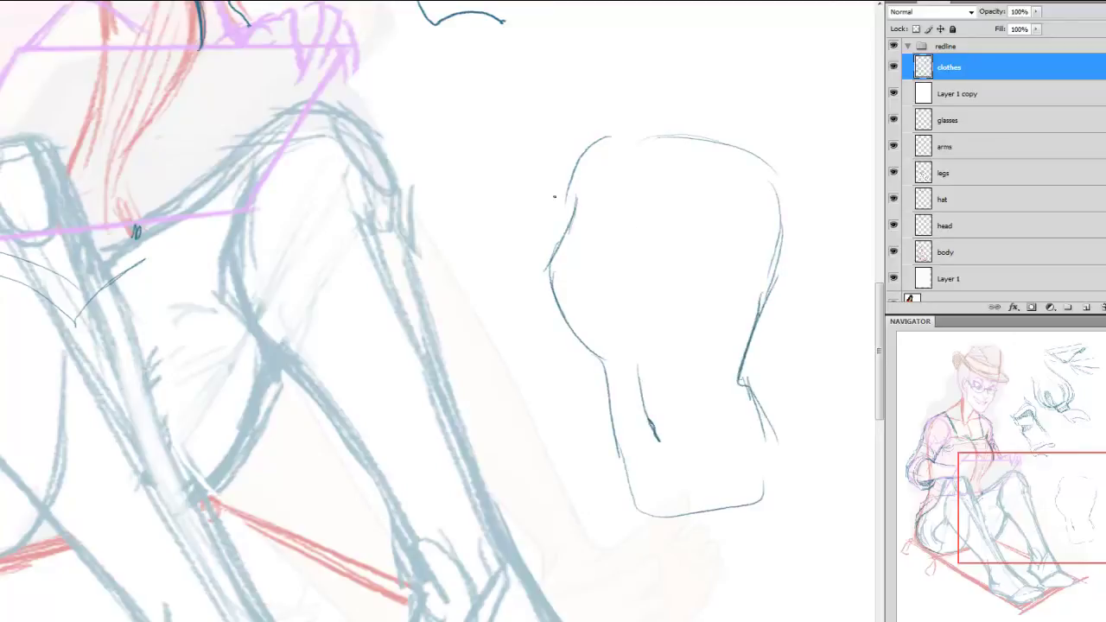
Sketch two separate rounded breast forms inside the torso study, darkening their lower curves
{"action": "left_click_drag", "start_coordinate": [559, 242], "coordinate": [602, 352]}
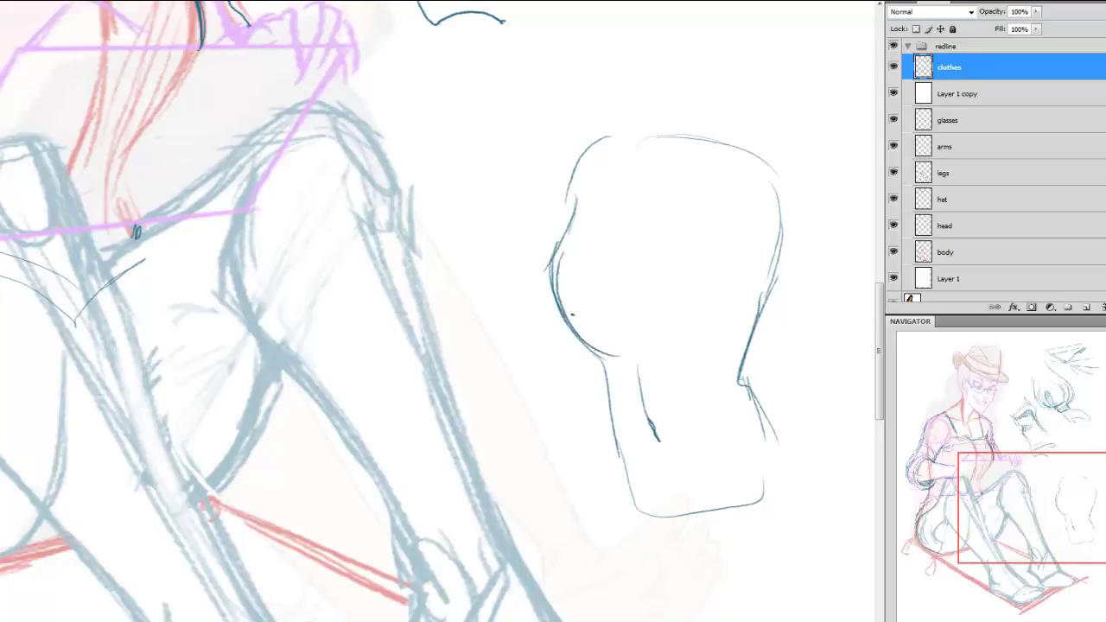
{"action": "mouse_move", "coordinate": [624, 313]}
{"action": "left_mouse_down"}
{"action": "mouse_move", "coordinate": [605, 346]}
{"action": "mouse_move", "coordinate": [554, 269]}
{"action": "left_mouse_up"}
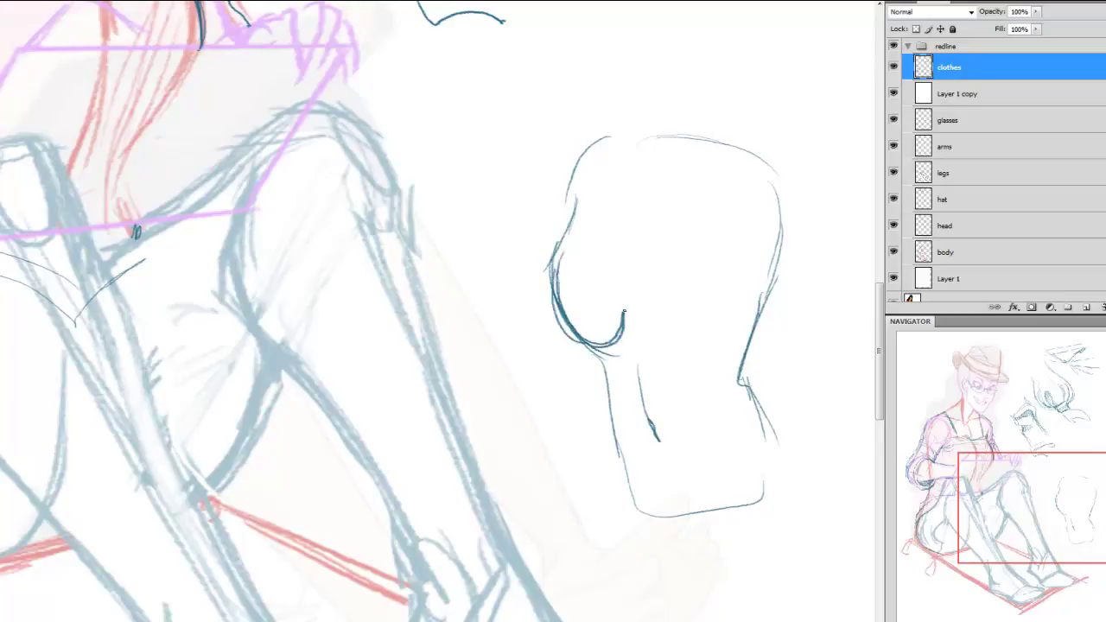
{"action": "left_click_drag", "start_coordinate": [624, 290], "coordinate": [565, 306]}
{"action": "mouse_move", "coordinate": [687, 200]}
{"action": "left_mouse_down"}
{"action": "mouse_move", "coordinate": [637, 275]}
{"action": "mouse_move", "coordinate": [674, 342]}
{"action": "left_mouse_up"}
{"action": "left_click_drag", "start_coordinate": [674, 342], "coordinate": [743, 266]}
{"action": "left_click_drag", "start_coordinate": [631, 285], "coordinate": [740, 293]}
{"action": "mouse_move", "coordinate": [681, 200]}
{"action": "left_mouse_down"}
{"action": "mouse_move", "coordinate": [629, 276]}
{"action": "mouse_move", "coordinate": [674, 326]}
{"action": "left_mouse_up"}
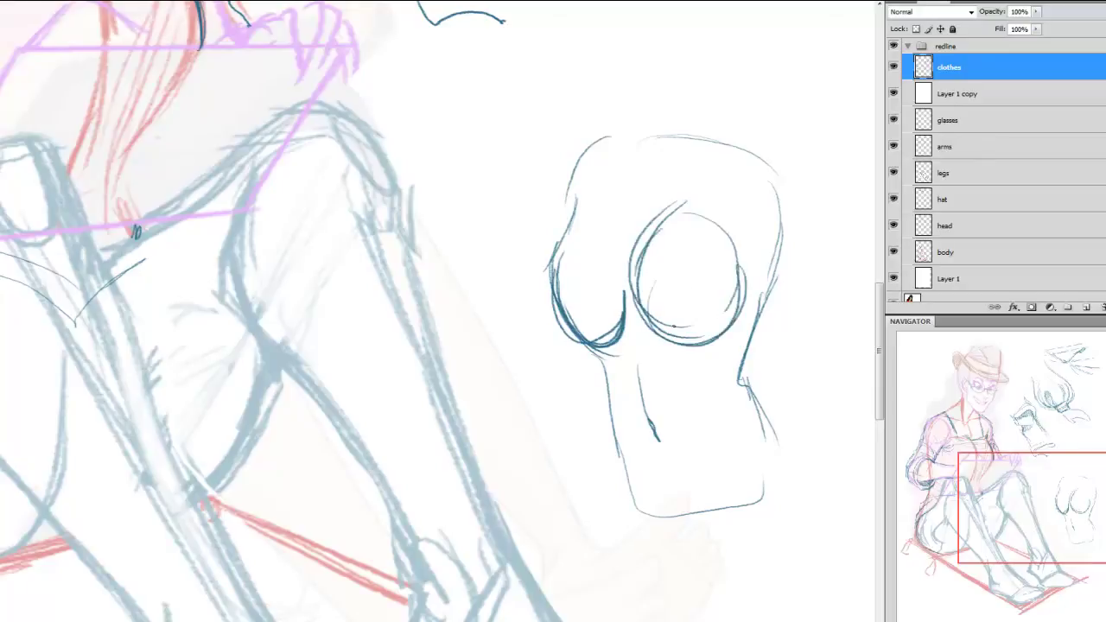
Thicken the torso study's front contour with a small underarm bulge and a fuller outer chest curve
{"action": "mouse_move", "coordinate": [1046, 464]}
{"action": "left_mouse_down"}
{"action": "mouse_move", "coordinate": [1045, 449]}
{"action": "mouse_move", "coordinate": [1046, 462]}
{"action": "left_mouse_up"}
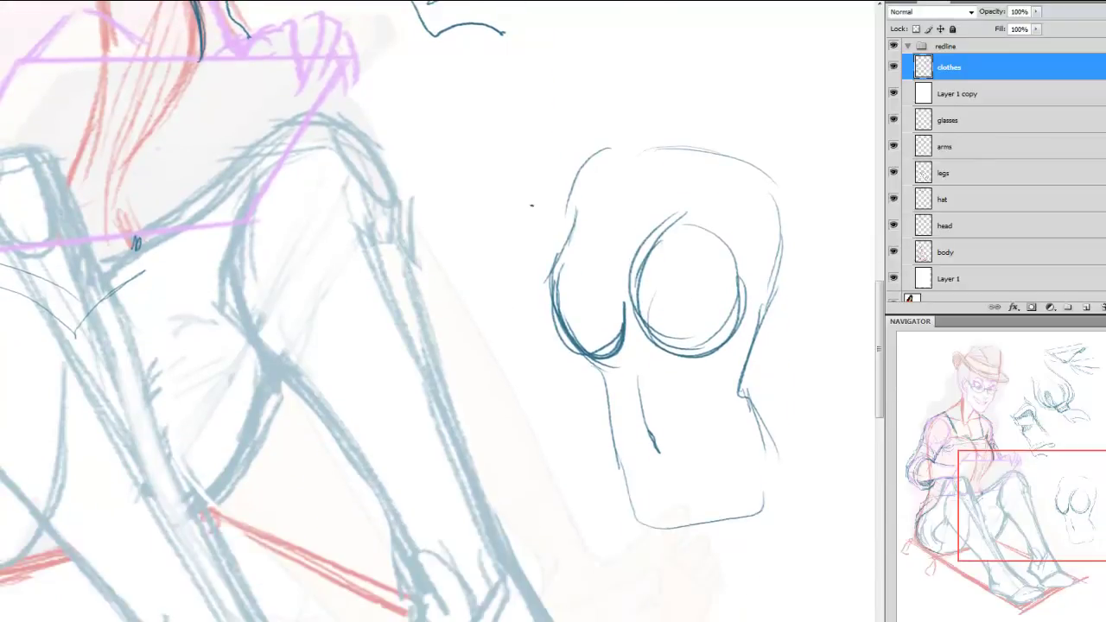
{"action": "left_click_drag", "start_coordinate": [591, 162], "coordinate": [556, 226]}
{"action": "left_click_drag", "start_coordinate": [567, 195], "coordinate": [568, 231]}
{"action": "left_click_drag", "start_coordinate": [629, 343], "coordinate": [537, 309]}
{"action": "left_click_drag", "start_coordinate": [572, 210], "coordinate": [539, 310]}
{"action": "mouse_move", "coordinate": [577, 231]}
{"action": "left_mouse_down"}
{"action": "mouse_move", "coordinate": [536, 318]}
{"action": "mouse_move", "coordinate": [599, 367]}
{"action": "left_mouse_up"}
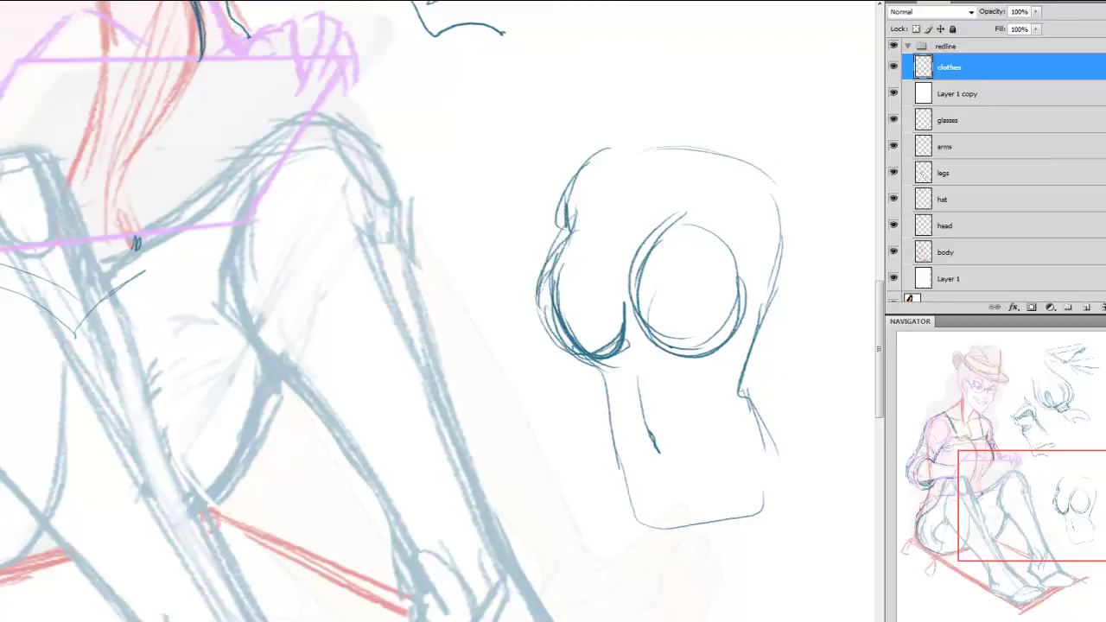
Erase most of the two round breast forms and draw stretched fabric folds across the chest instead
{"action": "mouse_move", "coordinate": [578, 277]}
{"action": "left_mouse_down"}
{"action": "mouse_move", "coordinate": [572, 239]}
{"action": "mouse_move", "coordinate": [553, 315]}
{"action": "mouse_move", "coordinate": [587, 345]}
{"action": "mouse_move", "coordinate": [621, 322]}
{"action": "mouse_move", "coordinate": [639, 251]}
{"action": "mouse_move", "coordinate": [712, 211]}
{"action": "mouse_move", "coordinate": [621, 291]}
{"action": "mouse_move", "coordinate": [647, 290]}
{"action": "left_mouse_up"}
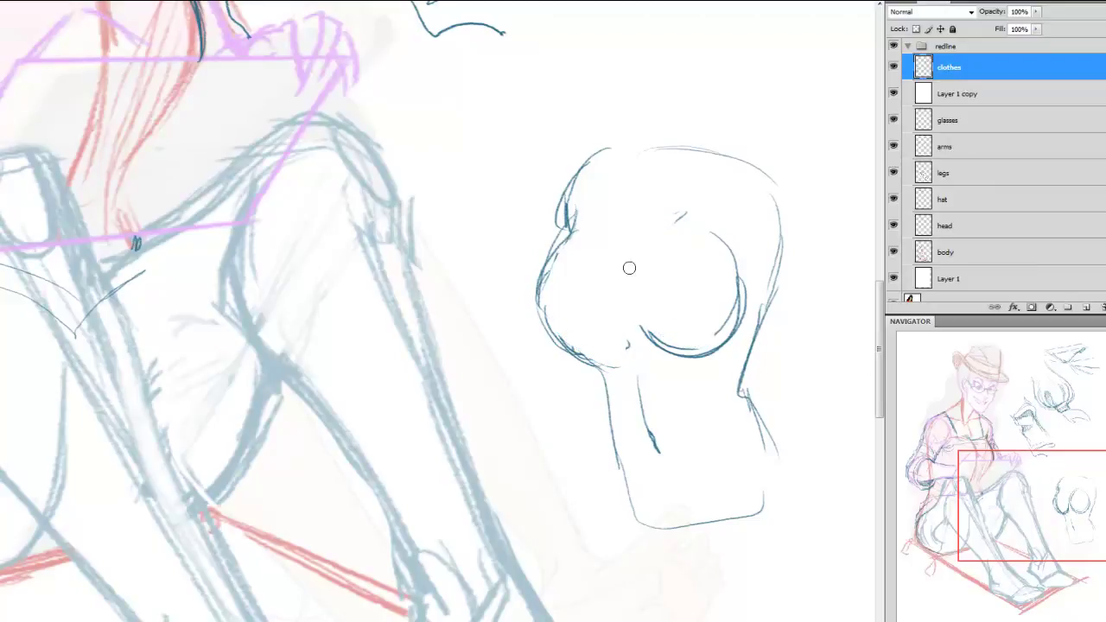
{"action": "mouse_move", "coordinate": [747, 282]}
{"action": "left_mouse_down"}
{"action": "mouse_move", "coordinate": [748, 314]}
{"action": "mouse_move", "coordinate": [682, 321]}
{"action": "mouse_move", "coordinate": [735, 320]}
{"action": "mouse_move", "coordinate": [666, 319]}
{"action": "mouse_move", "coordinate": [636, 336]}
{"action": "left_mouse_up"}
{"action": "left_click_drag", "start_coordinate": [570, 318], "coordinate": [646, 348]}
{"action": "mouse_move", "coordinate": [606, 280]}
{"action": "left_mouse_down"}
{"action": "mouse_move", "coordinate": [555, 275]}
{"action": "mouse_move", "coordinate": [674, 247]}
{"action": "mouse_move", "coordinate": [641, 282]}
{"action": "left_mouse_up"}
{"action": "mouse_move", "coordinate": [563, 278]}
{"action": "left_mouse_down"}
{"action": "mouse_move", "coordinate": [663, 306]}
{"action": "mouse_move", "coordinate": [716, 279]}
{"action": "left_mouse_up"}
Reinforce both sides of the torso study, pinching the waist and flaring the lines outward over the hips
{"action": "left_click_drag", "start_coordinate": [775, 192], "coordinate": [767, 313]}
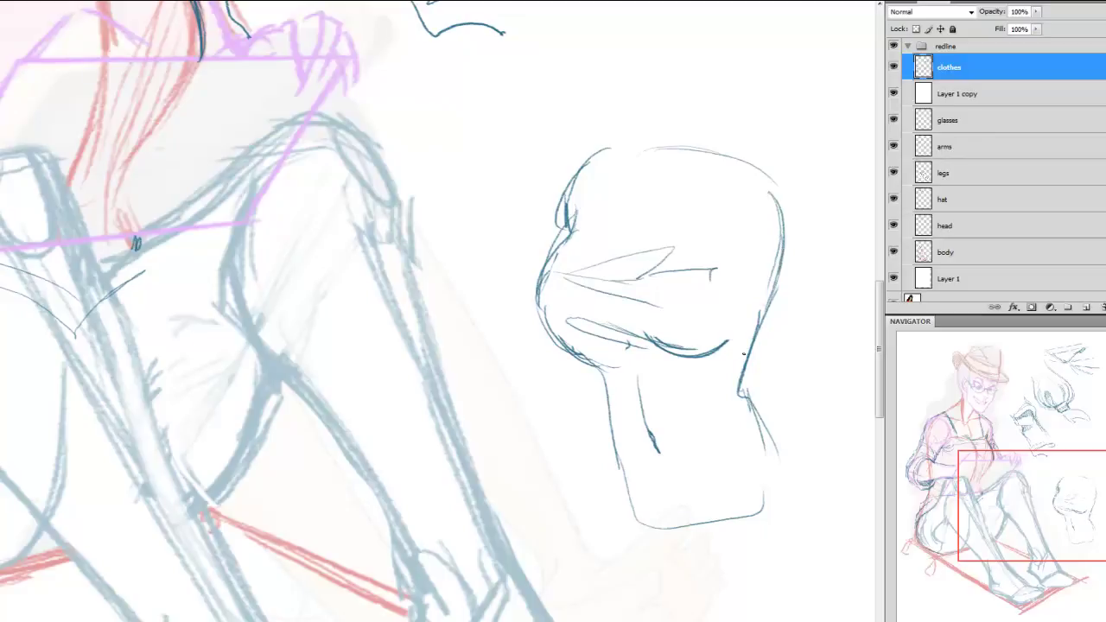
{"action": "left_click_drag", "start_coordinate": [779, 251], "coordinate": [752, 389]}
{"action": "left_click_drag", "start_coordinate": [771, 307], "coordinate": [748, 394]}
{"action": "left_click_drag", "start_coordinate": [750, 380], "coordinate": [789, 451]}
{"action": "left_click_drag", "start_coordinate": [760, 406], "coordinate": [812, 537]}
{"action": "left_click_drag", "start_coordinate": [591, 366], "coordinate": [611, 444]}
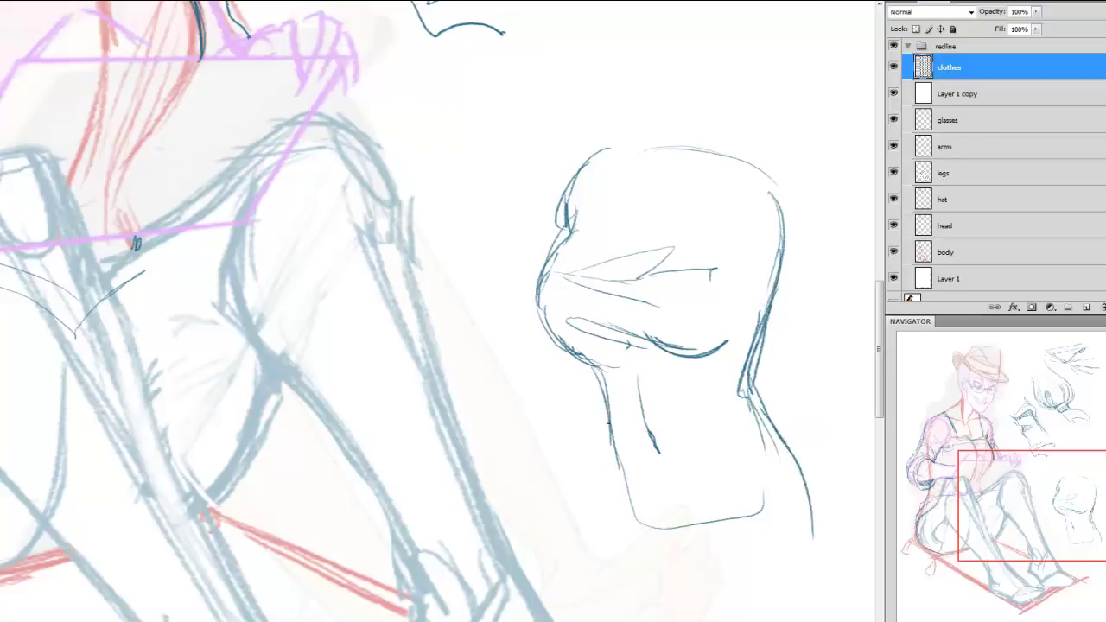
{"action": "left_click_drag", "start_coordinate": [603, 396], "coordinate": [624, 529]}
Add a scooped neckline and a curved seam under the bust to the torso study
{"action": "left_click_drag", "start_coordinate": [1002, 514], "coordinate": [1002, 520]}
{"action": "mouse_move", "coordinate": [609, 146]}
{"action": "left_mouse_down"}
{"action": "mouse_move", "coordinate": [662, 201]}
{"action": "mouse_move", "coordinate": [760, 145]}
{"action": "left_mouse_up"}
{"action": "left_click_drag", "start_coordinate": [1003, 484], "coordinate": [1003, 492]}
{"action": "left_click_drag", "start_coordinate": [610, 304], "coordinate": [755, 291]}
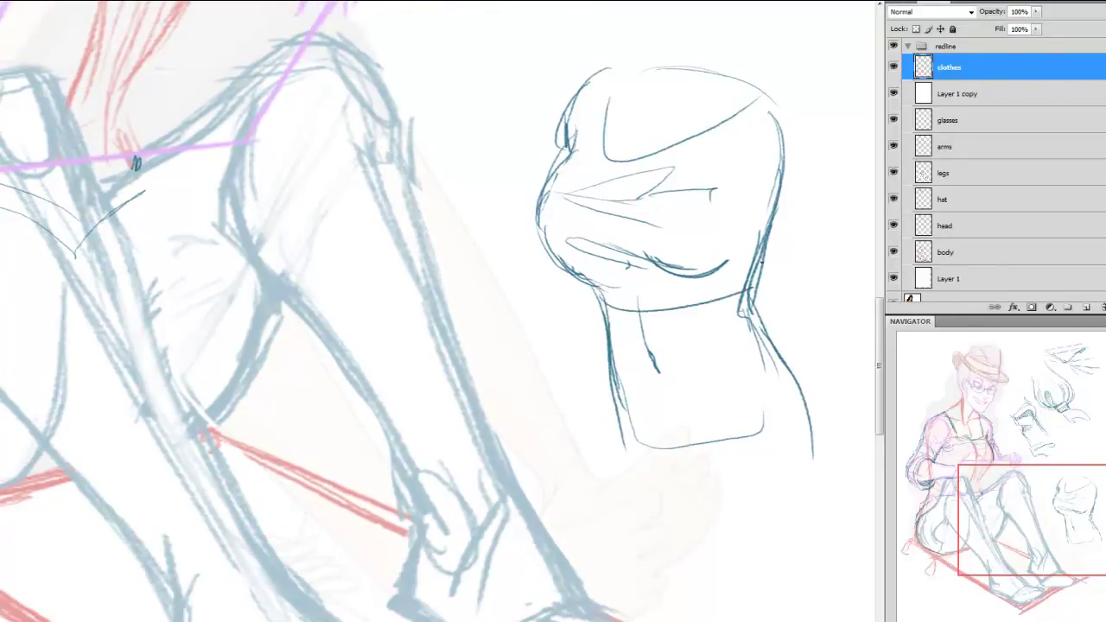
Extend the torso study below the waist with flared hip lines and a front shape tapering down to a rounded point
{"action": "left_click_drag", "start_coordinate": [1069, 511], "coordinate": [1070, 523]}
{"action": "mouse_move", "coordinate": [607, 206]}
{"action": "left_mouse_down"}
{"action": "mouse_move", "coordinate": [592, 286]}
{"action": "mouse_move", "coordinate": [599, 385]}
{"action": "left_mouse_up"}
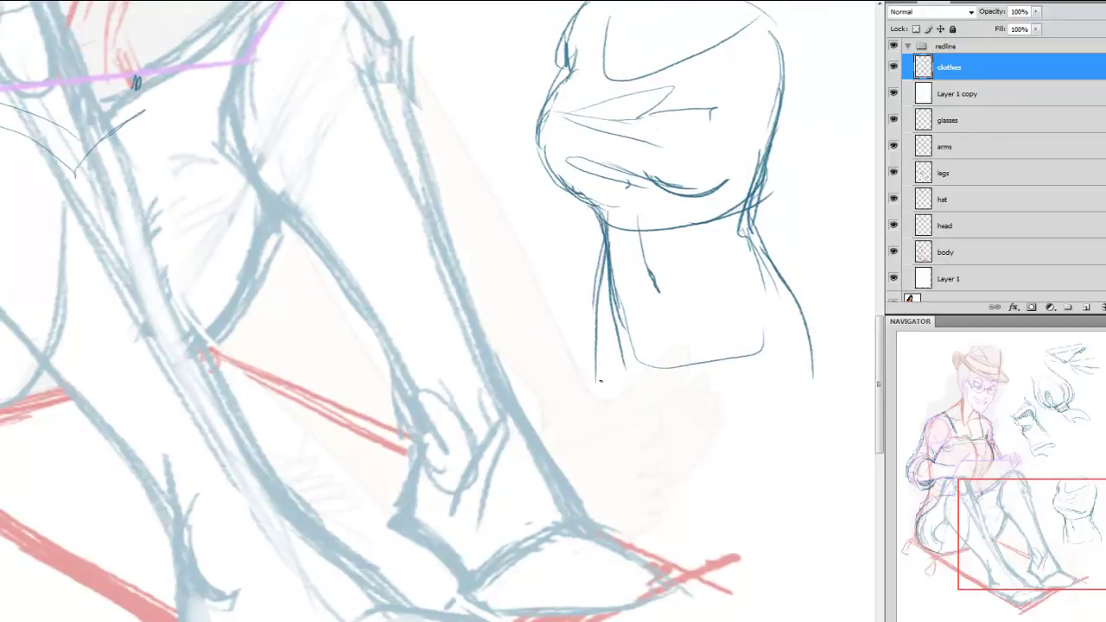
{"action": "left_click_drag", "start_coordinate": [607, 259], "coordinate": [596, 397]}
{"action": "left_click_drag", "start_coordinate": [615, 303], "coordinate": [647, 412]}
{"action": "left_click_drag", "start_coordinate": [624, 339], "coordinate": [740, 399]}
{"action": "left_click_drag", "start_coordinate": [736, 445], "coordinate": [774, 352]}
{"action": "mouse_move", "coordinate": [727, 461]}
{"action": "left_mouse_down"}
{"action": "mouse_move", "coordinate": [799, 299]}
{"action": "mouse_move", "coordinate": [739, 430]}
{"action": "left_mouse_up"}
{"action": "left_click_drag", "start_coordinate": [767, 295], "coordinate": [806, 397]}
{"action": "left_click_drag", "start_coordinate": [805, 335], "coordinate": [823, 398]}
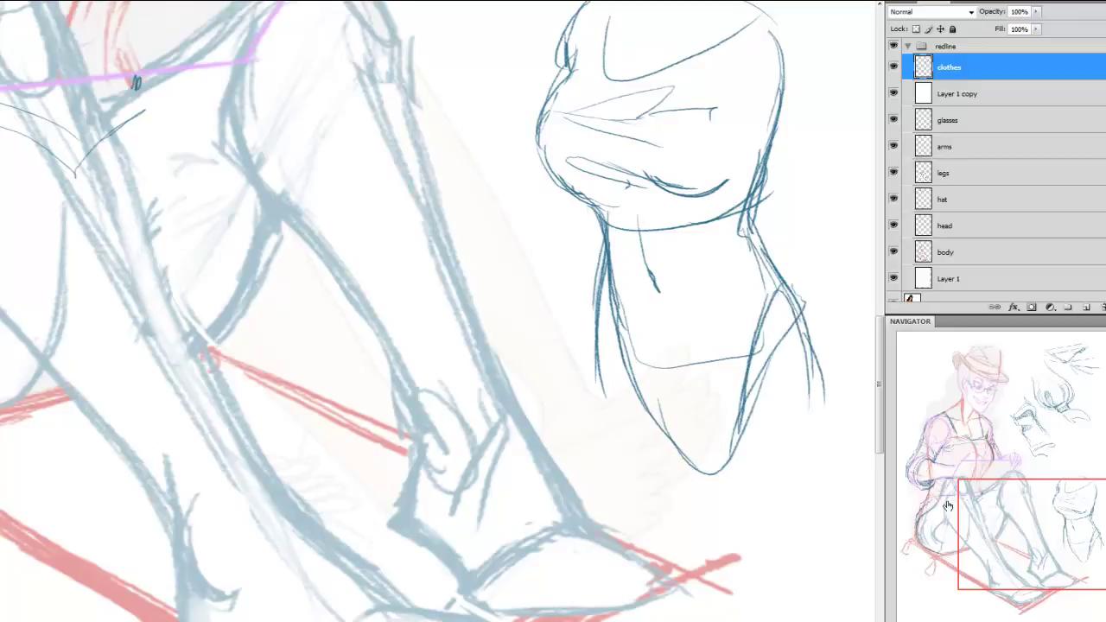
Add diagonal fabric folds across the seated figure's chest toward the far side
{"action": "mouse_move", "coordinate": [990, 521]}
{"action": "left_mouse_down"}
{"action": "mouse_move", "coordinate": [973, 491]}
{"action": "mouse_move", "coordinate": [997, 514]}
{"action": "mouse_move", "coordinate": [1040, 503]}
{"action": "mouse_move", "coordinate": [974, 448]}
{"action": "mouse_move", "coordinate": [980, 464]}
{"action": "mouse_move", "coordinate": [977, 439]}
{"action": "left_mouse_up"}
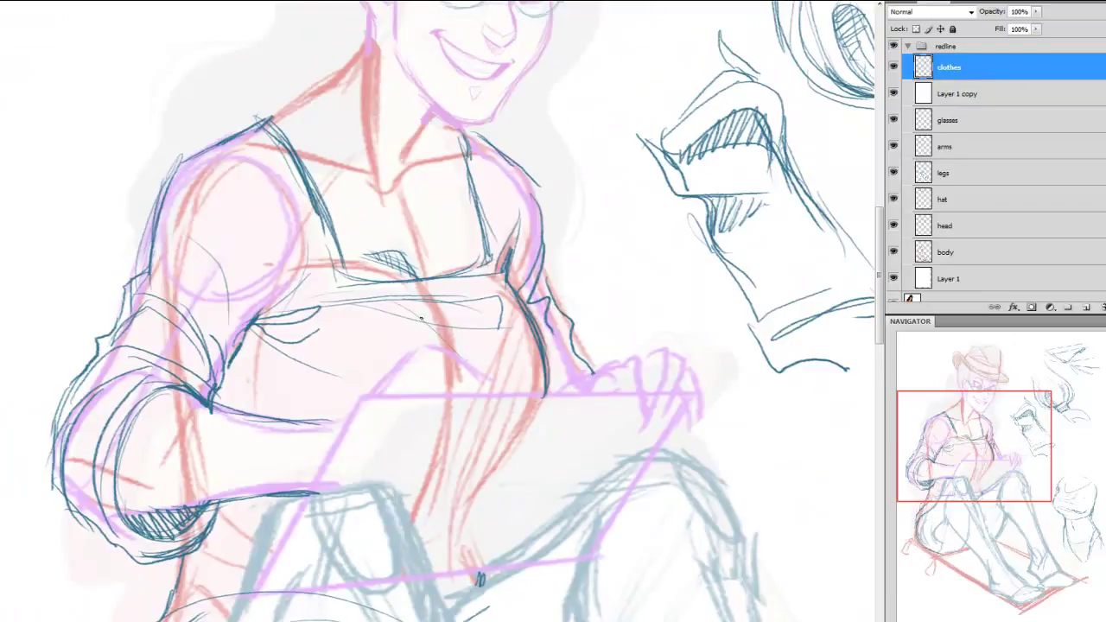
{"action": "mouse_move", "coordinate": [384, 295]}
{"action": "left_mouse_down"}
{"action": "mouse_move", "coordinate": [475, 371]}
{"action": "mouse_move", "coordinate": [473, 359]}
{"action": "left_mouse_up"}
{"action": "left_click_drag", "start_coordinate": [971, 463], "coordinate": [903, 482]}
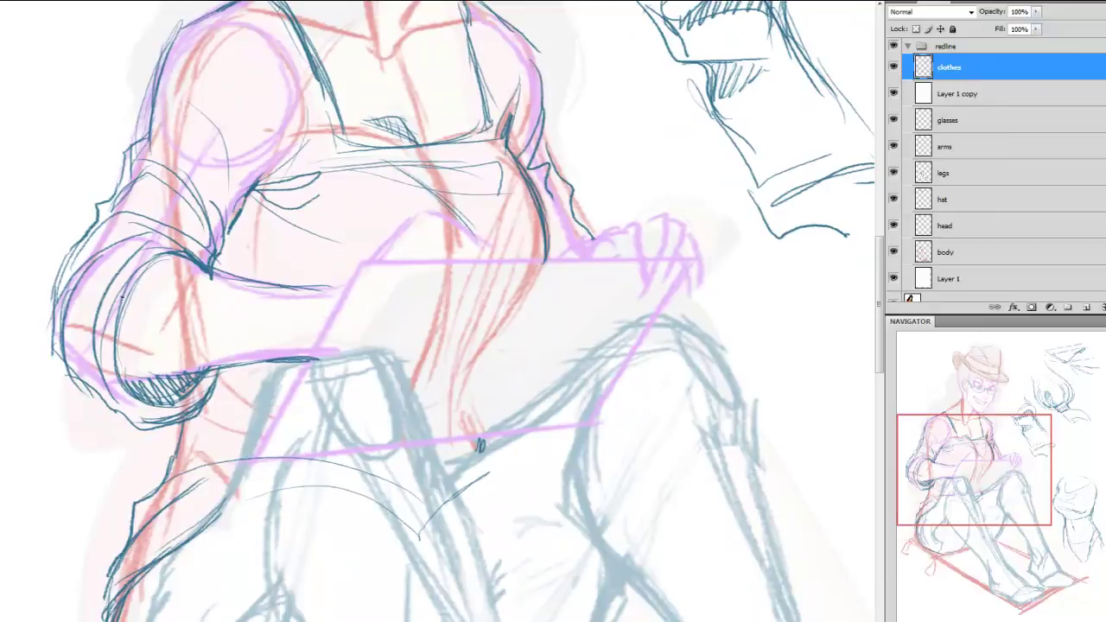
Close the underside of the near hip with a curved line along the mat up to the back of the leg
{"action": "left_click_drag", "start_coordinate": [1032, 469], "coordinate": [1028, 516]}
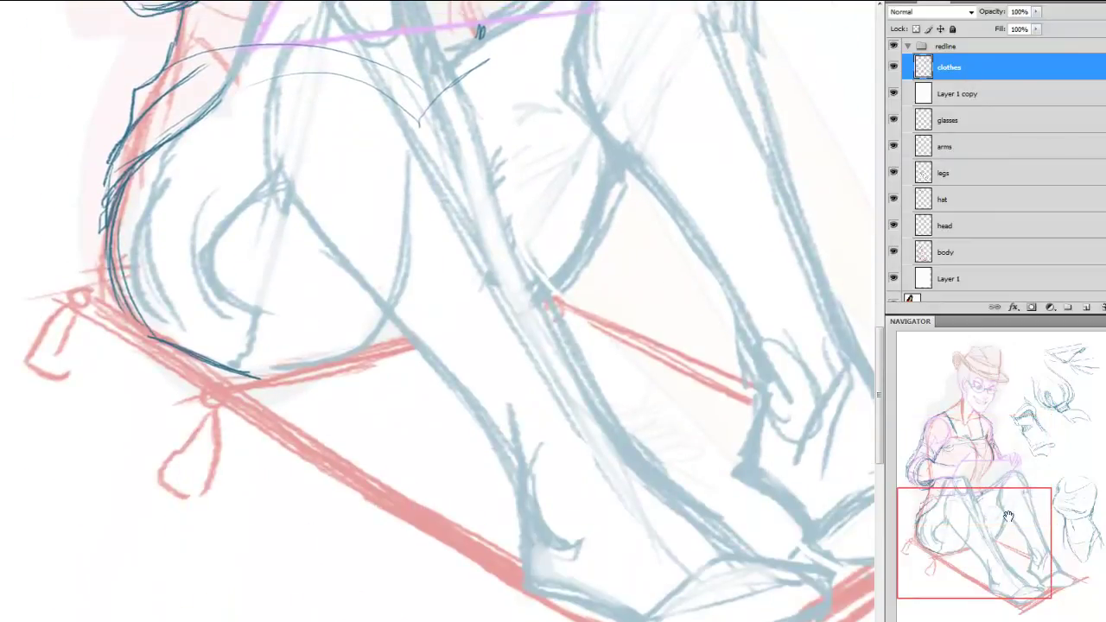
{"action": "scroll", "coordinate": [347, 353], "scroll_direction": "up", "scroll_amount": 2}
{"action": "left_click_drag", "start_coordinate": [388, 358], "coordinate": [380, 378]}
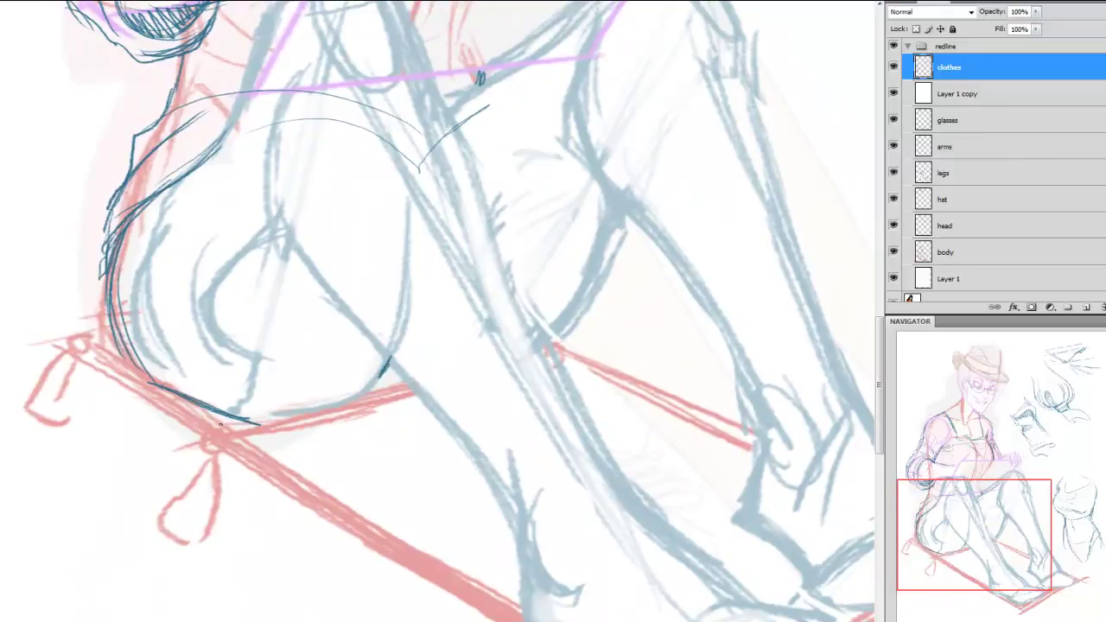
{"action": "left_click_drag", "start_coordinate": [220, 425], "coordinate": [367, 373]}
Sketch folds near the top of the near leg and a long contour sweeping down its back edge
{"action": "left_click_drag", "start_coordinate": [300, 58], "coordinate": [268, 169]}
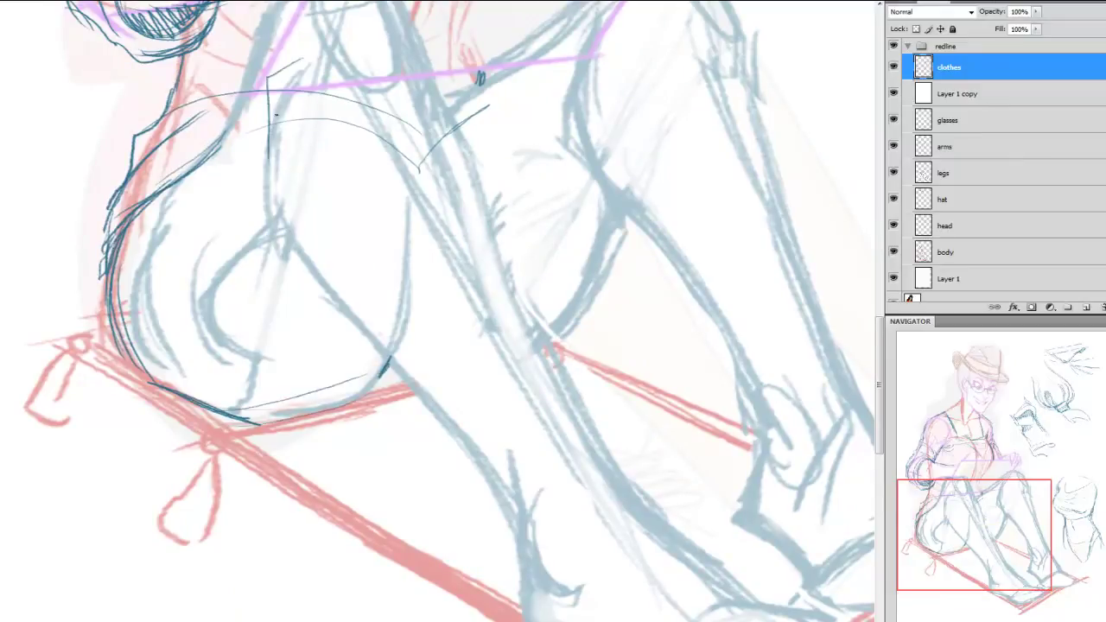
{"action": "left_click_drag", "start_coordinate": [253, 111], "coordinate": [270, 186]}
{"action": "mouse_move", "coordinate": [267, 138]}
{"action": "left_mouse_down"}
{"action": "mouse_move", "coordinate": [279, 207]}
{"action": "mouse_move", "coordinate": [517, 514]}
{"action": "left_mouse_up"}
Outline the near bent knee and add converging fold lines below it toward the point of the shirt's hem
{"action": "left_click_drag", "start_coordinate": [1026, 520], "coordinate": [1009, 489]}
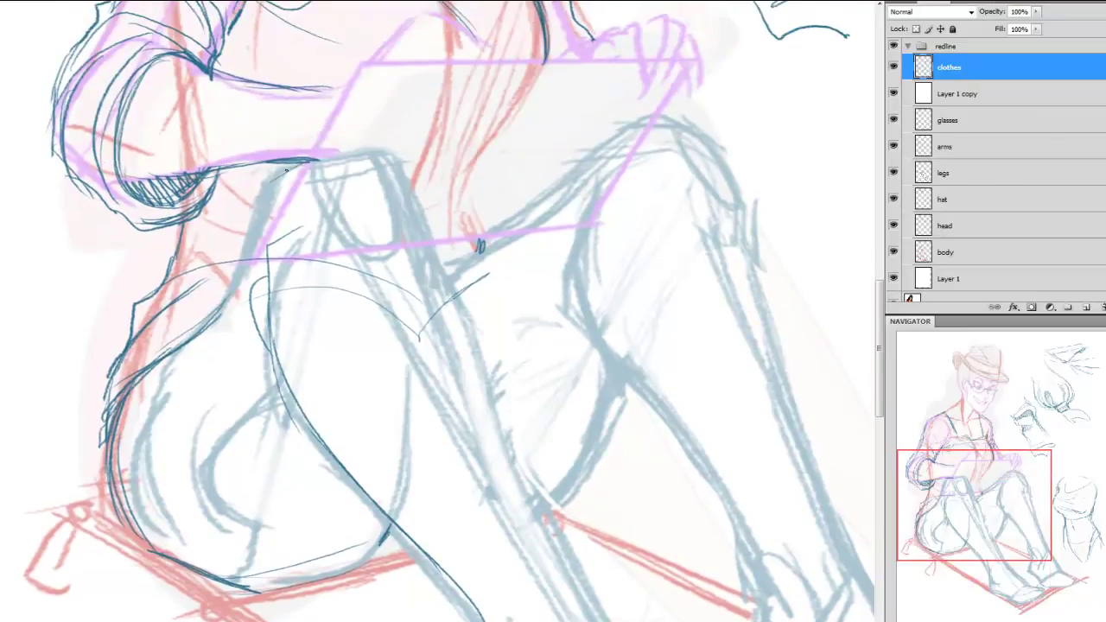
{"action": "mouse_move", "coordinate": [259, 203]}
{"action": "left_mouse_down"}
{"action": "mouse_move", "coordinate": [309, 156]}
{"action": "mouse_move", "coordinate": [385, 150]}
{"action": "mouse_move", "coordinate": [432, 288]}
{"action": "left_mouse_up"}
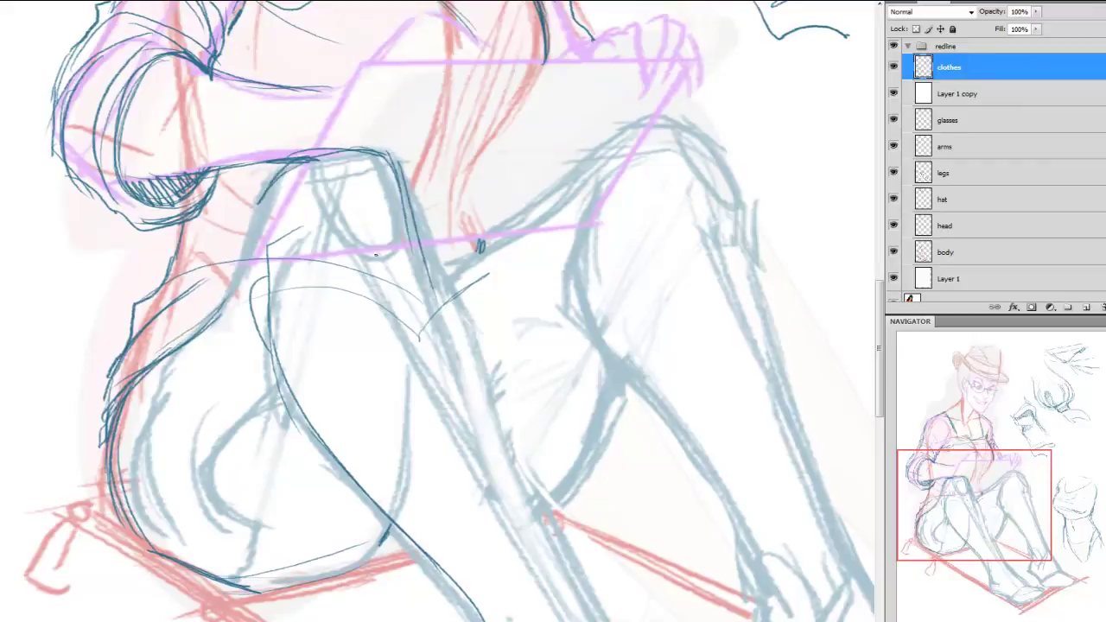
{"action": "mouse_move", "coordinate": [323, 222]}
{"action": "left_mouse_down"}
{"action": "mouse_move", "coordinate": [399, 307]}
{"action": "mouse_move", "coordinate": [384, 309]}
{"action": "mouse_move", "coordinate": [452, 299]}
{"action": "left_mouse_up"}
{"action": "left_click_drag", "start_coordinate": [451, 300], "coordinate": [411, 318]}
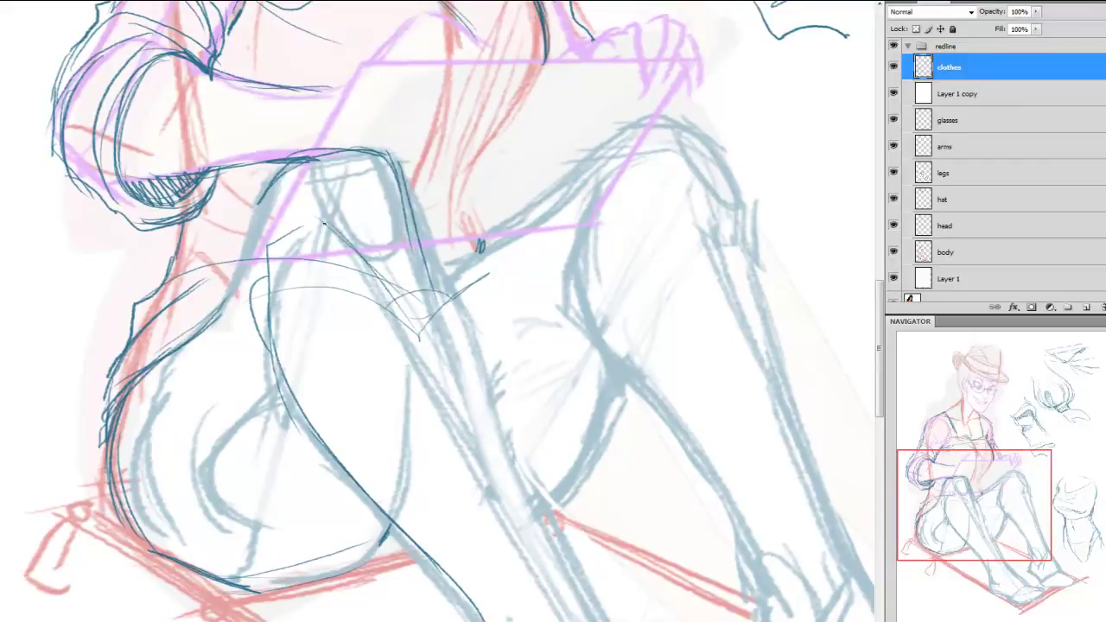
Add long diagonal fold lines running from beside the near knee down toward the hip, and compare the drawing with the redline hidden
{"action": "left_click_drag", "start_coordinate": [258, 200], "coordinate": [216, 304]}
{"action": "mouse_move", "coordinate": [248, 225]}
{"action": "left_mouse_down"}
{"action": "mouse_move", "coordinate": [170, 363]}
{"action": "mouse_move", "coordinate": [182, 343]}
{"action": "left_mouse_up"}
{"action": "left_click_drag", "start_coordinate": [269, 189], "coordinate": [194, 367]}
{"action": "left_click_drag", "start_coordinate": [251, 225], "coordinate": [185, 368]}
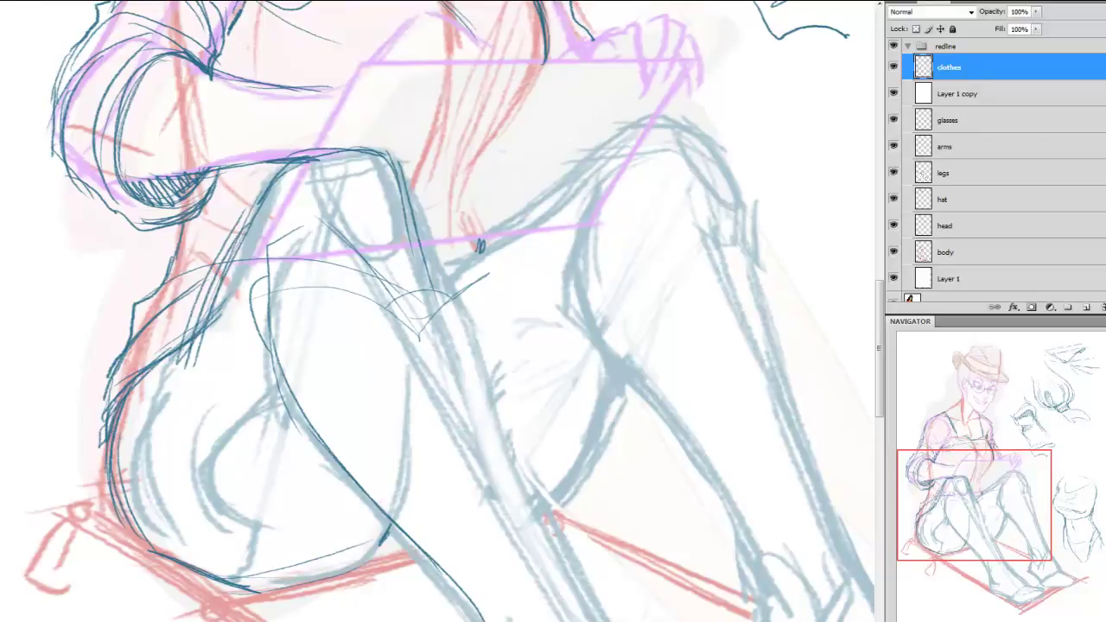
{"action": "left_click_drag", "start_coordinate": [229, 285], "coordinate": [195, 363]}
{"action": "left_click_drag", "start_coordinate": [228, 273], "coordinate": [190, 358]}
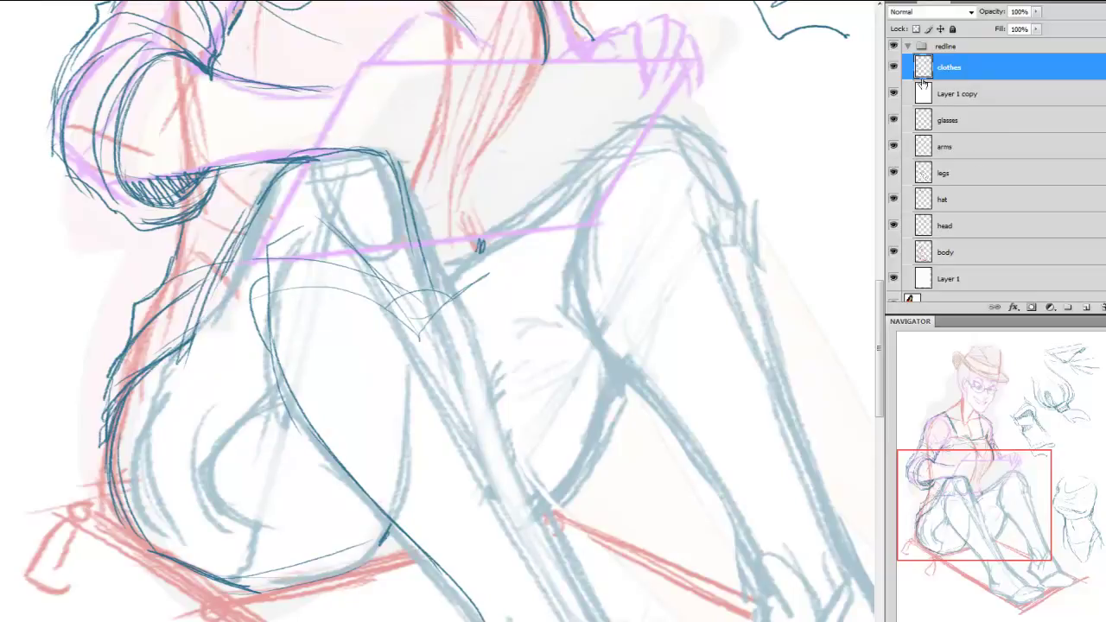
{"action": "left_click", "coordinate": [893, 47]}
{"action": "left_click", "coordinate": [893, 47]}
Draw the near trouser leg's hem as a curve wrapping around the upper calf below the knee
{"action": "mouse_move", "coordinate": [324, 441]}
{"action": "left_mouse_down"}
{"action": "mouse_move", "coordinate": [328, 401]}
{"action": "mouse_move", "coordinate": [361, 358]}
{"action": "left_mouse_up"}
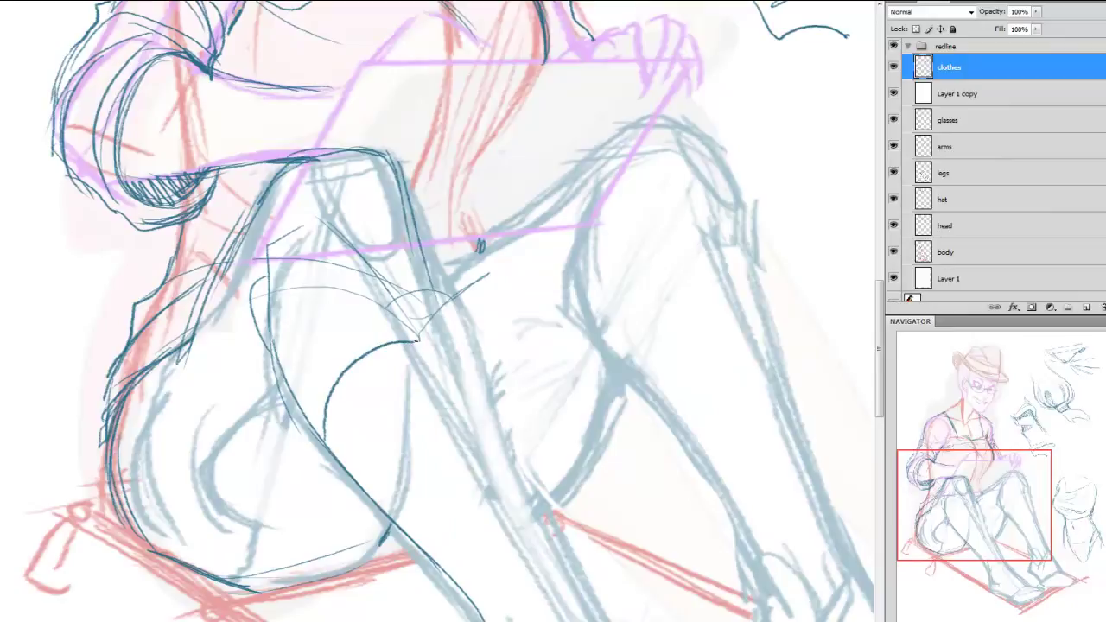
{"action": "left_click_drag", "start_coordinate": [464, 339], "coordinate": [480, 355]}
{"action": "mouse_move", "coordinate": [326, 393]}
{"action": "left_mouse_down"}
{"action": "mouse_move", "coordinate": [336, 456]}
{"action": "mouse_move", "coordinate": [380, 488]}
{"action": "left_mouse_up"}
{"action": "left_click_drag", "start_coordinate": [472, 357], "coordinate": [487, 387]}
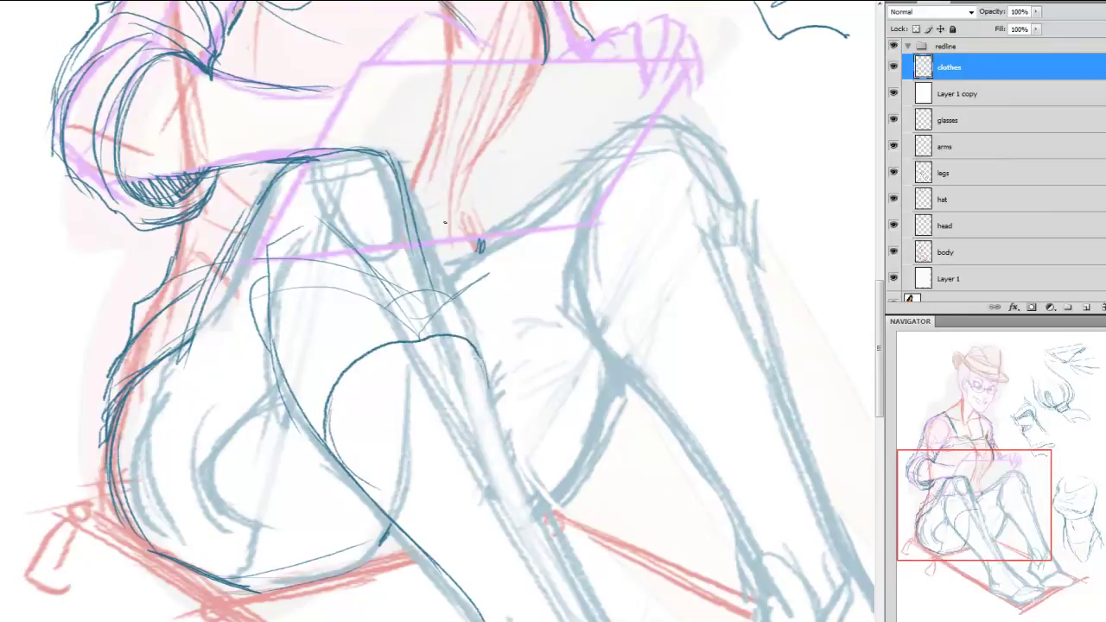
Connect the near knee to the hem with a front trouser edge and build up the rear edge with overlapping strokes
{"action": "left_click_drag", "start_coordinate": [421, 213], "coordinate": [484, 363]}
{"action": "left_click_drag", "start_coordinate": [270, 216], "coordinate": [260, 313]}
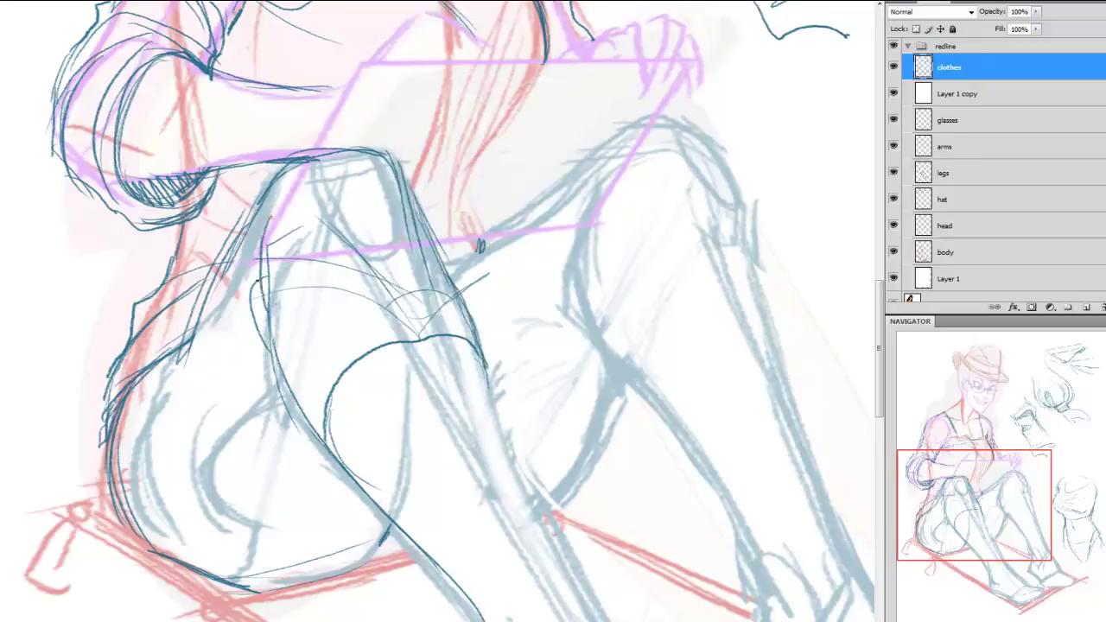
{"action": "left_click_drag", "start_coordinate": [265, 249], "coordinate": [259, 350]}
{"action": "left_click_drag", "start_coordinate": [262, 299], "coordinate": [311, 419]}
{"action": "left_click_drag", "start_coordinate": [275, 362], "coordinate": [343, 450]}
{"action": "left_click_drag", "start_coordinate": [283, 389], "coordinate": [349, 472]}
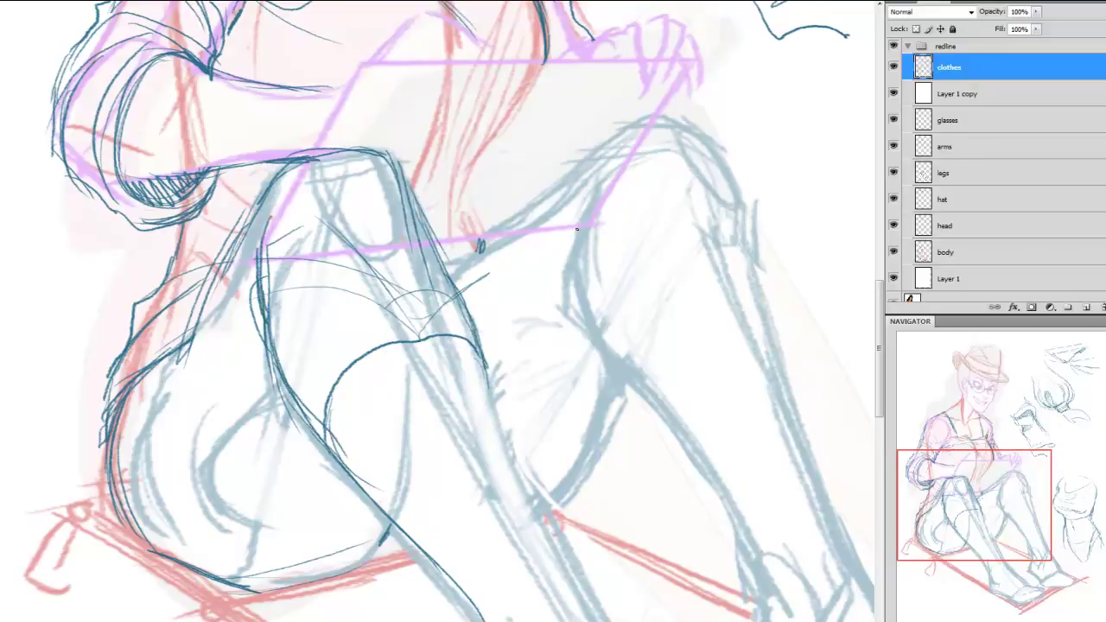
Draw the far trouser leg's hem as a curved band across the shin below the far knee
{"action": "left_click_drag", "start_coordinate": [984, 483], "coordinate": [994, 498]}
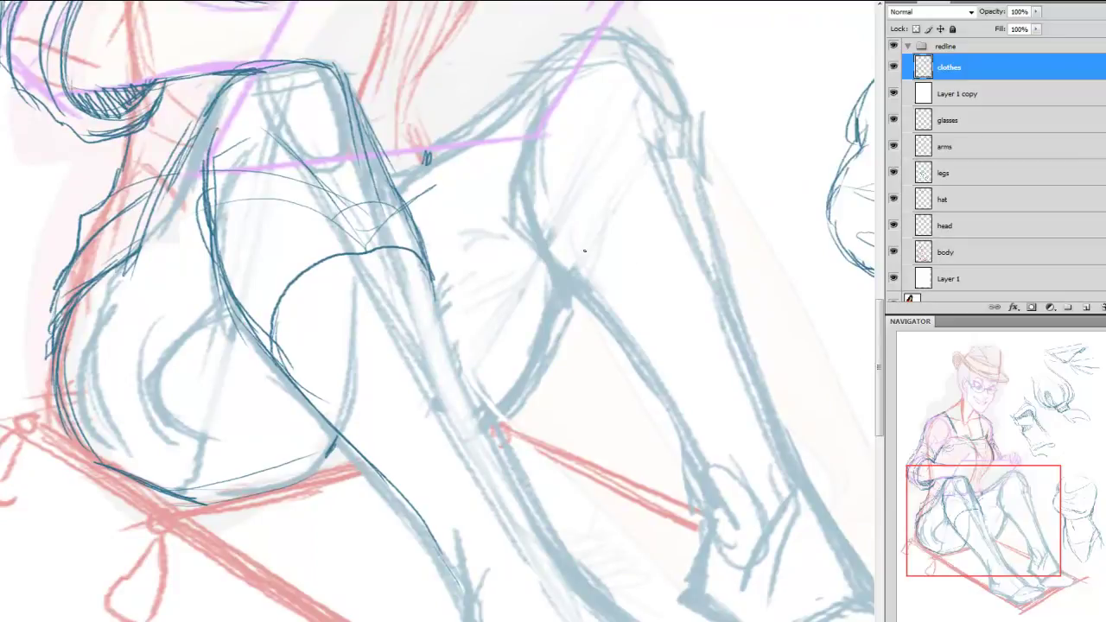
{"action": "mouse_move", "coordinate": [577, 279]}
{"action": "left_mouse_down"}
{"action": "mouse_move", "coordinate": [596, 216]}
{"action": "mouse_move", "coordinate": [619, 203]}
{"action": "left_mouse_up"}
{"action": "mouse_move", "coordinate": [582, 249]}
{"action": "left_mouse_down"}
{"action": "mouse_move", "coordinate": [676, 194]}
{"action": "mouse_move", "coordinate": [650, 192]}
{"action": "left_mouse_up"}
{"action": "left_click_drag", "start_coordinate": [599, 320], "coordinate": [577, 226]}
{"action": "left_click_drag", "start_coordinate": [584, 298], "coordinate": [615, 203]}
{"action": "mouse_move", "coordinate": [677, 190]}
{"action": "left_mouse_down"}
{"action": "mouse_move", "coordinate": [639, 192]}
{"action": "mouse_move", "coordinate": [707, 192]}
{"action": "mouse_move", "coordinate": [615, 213]}
{"action": "mouse_move", "coordinate": [586, 288]}
{"action": "left_mouse_up"}
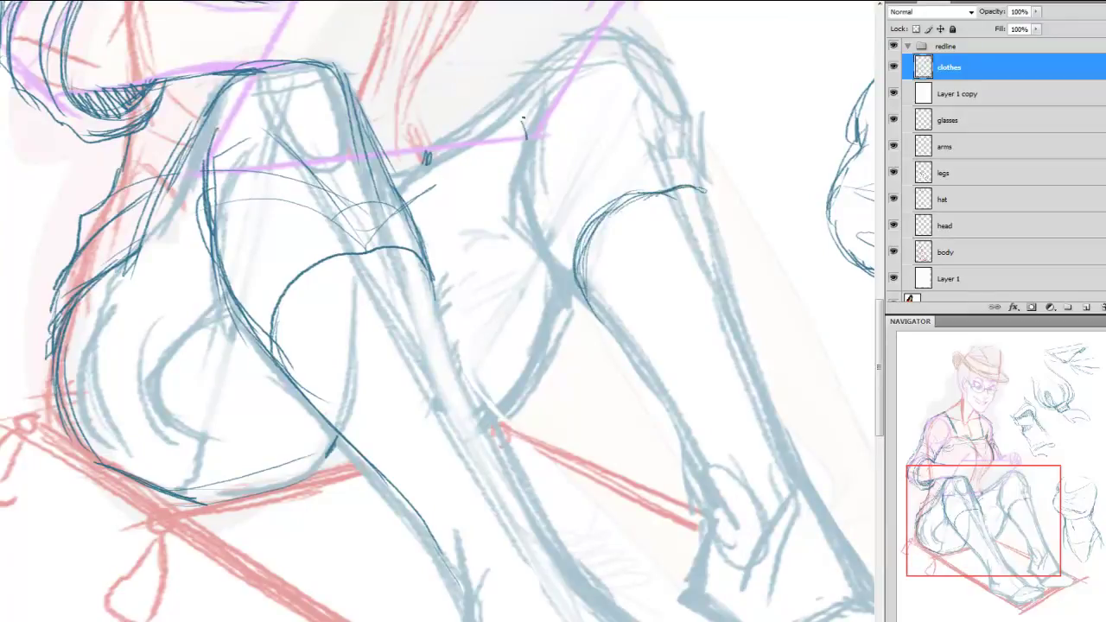
Build up the far trouser leg's curved back edge behind the knee down to its hem, and double the near hem line
{"action": "mouse_move", "coordinate": [524, 118]}
{"action": "left_mouse_down"}
{"action": "mouse_move", "coordinate": [512, 181]}
{"action": "mouse_move", "coordinate": [553, 273]}
{"action": "left_mouse_up"}
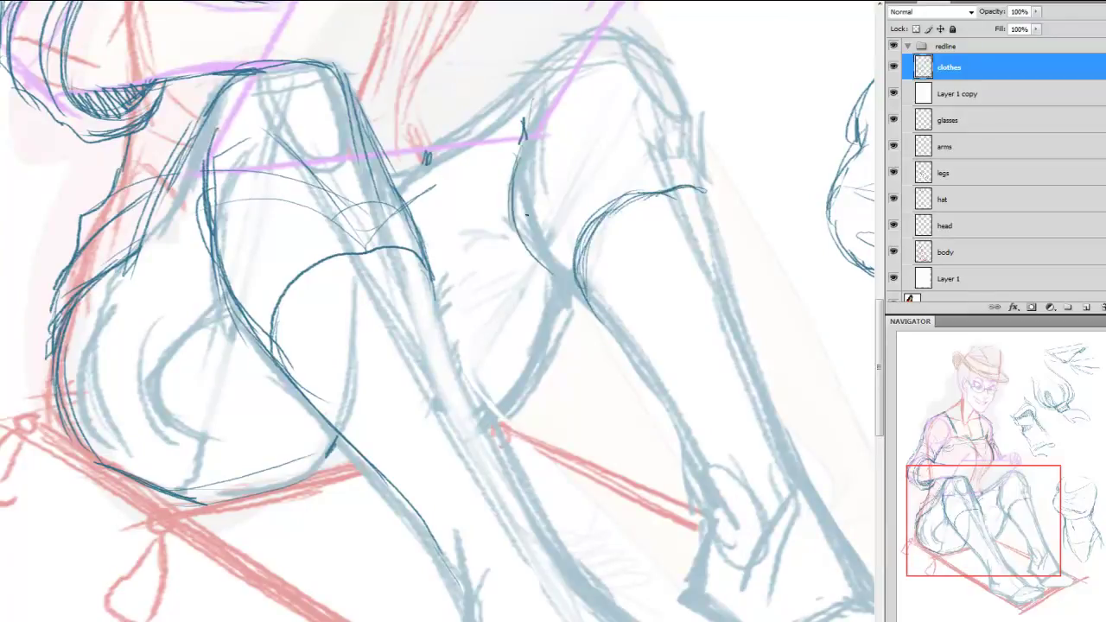
{"action": "left_click_drag", "start_coordinate": [507, 168], "coordinate": [566, 296]}
{"action": "left_click_drag", "start_coordinate": [520, 216], "coordinate": [561, 287]}
{"action": "mouse_move", "coordinate": [523, 160]}
{"action": "left_mouse_down"}
{"action": "mouse_move", "coordinate": [539, 264]}
{"action": "mouse_move", "coordinate": [622, 345]}
{"action": "left_mouse_up"}
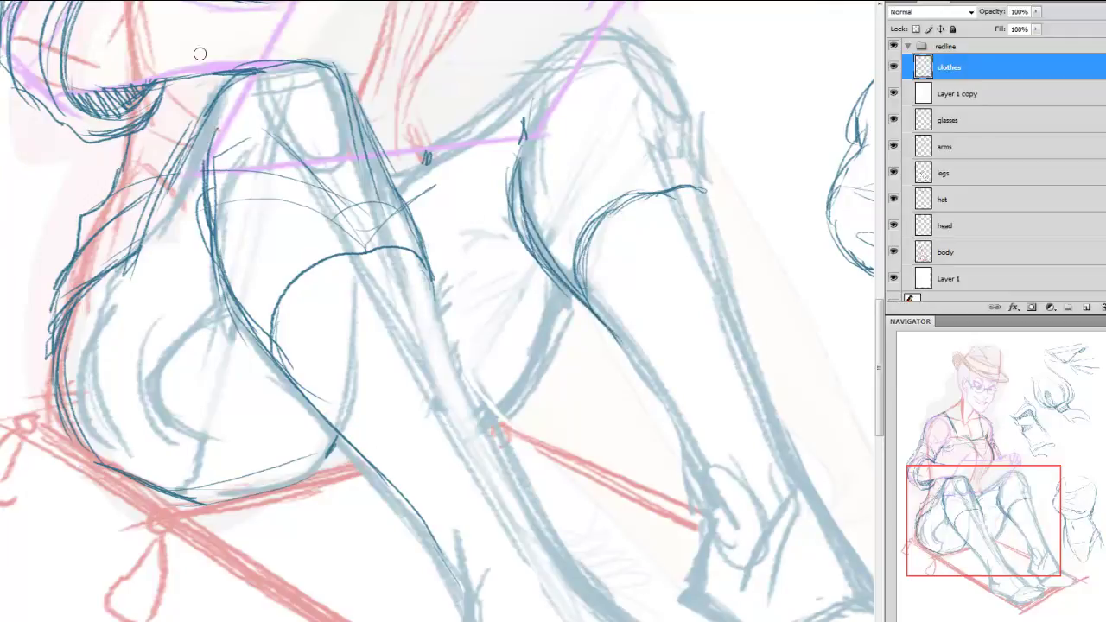
{"action": "left_click_drag", "start_coordinate": [499, 181], "coordinate": [546, 284]}
{"action": "left_click_drag", "start_coordinate": [507, 221], "coordinate": [591, 317]}
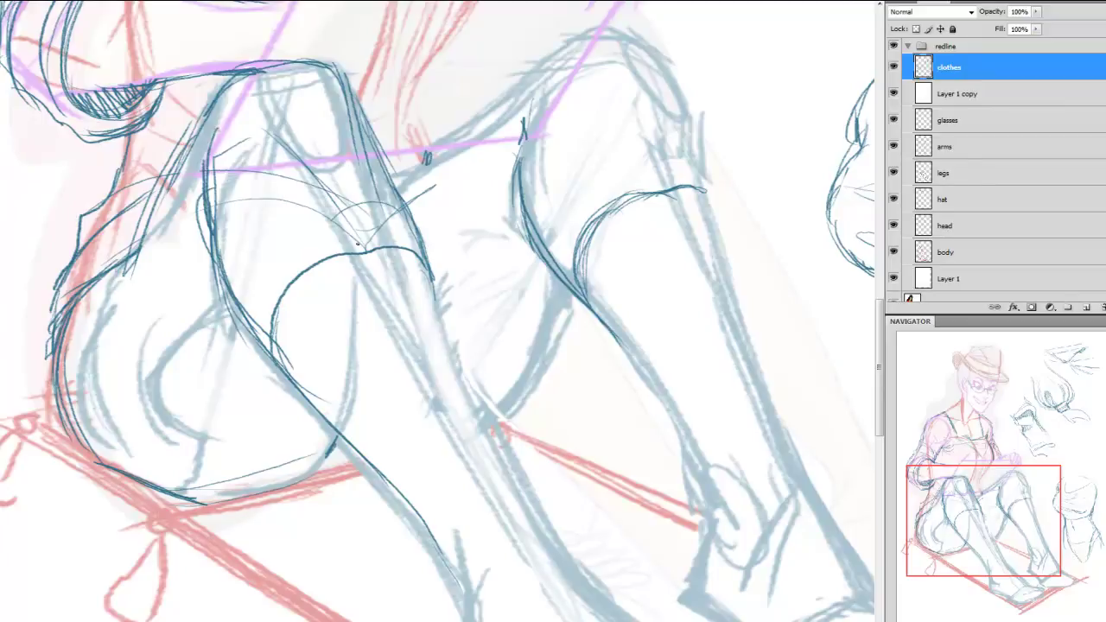
{"action": "left_click_drag", "start_coordinate": [334, 261], "coordinate": [285, 327]}
Add angular folds behind the far knee and outline the underside of the far thigh down to the near leg
{"action": "left_click_drag", "start_coordinate": [995, 476], "coordinate": [996, 477]}
{"action": "left_click_drag", "start_coordinate": [486, 183], "coordinate": [528, 258]}
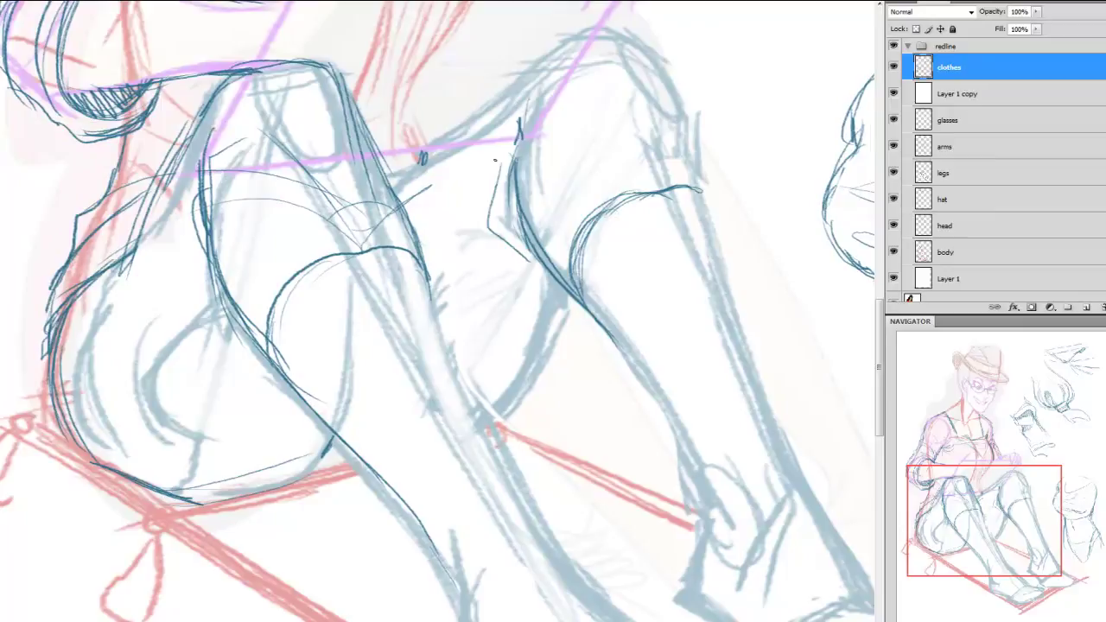
{"action": "left_click_drag", "start_coordinate": [494, 161], "coordinate": [479, 201]}
{"action": "left_click_drag", "start_coordinate": [567, 289], "coordinate": [541, 356]}
{"action": "left_click_drag", "start_coordinate": [554, 314], "coordinate": [499, 430]}
{"action": "left_click_drag", "start_coordinate": [560, 294], "coordinate": [501, 426]}
{"action": "left_click_drag", "start_coordinate": [553, 324], "coordinate": [488, 426]}
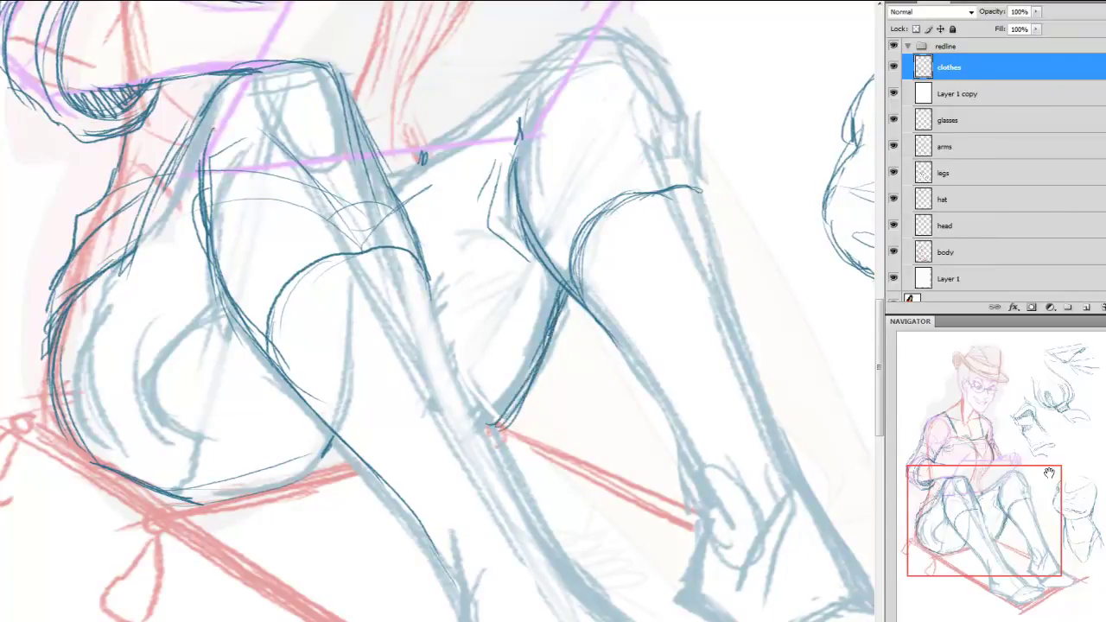
Strengthen the near foot's instep contour from ankle toward the toes and place an oval for its little toe
{"action": "left_click_drag", "start_coordinate": [1034, 541], "coordinate": [1039, 579]}
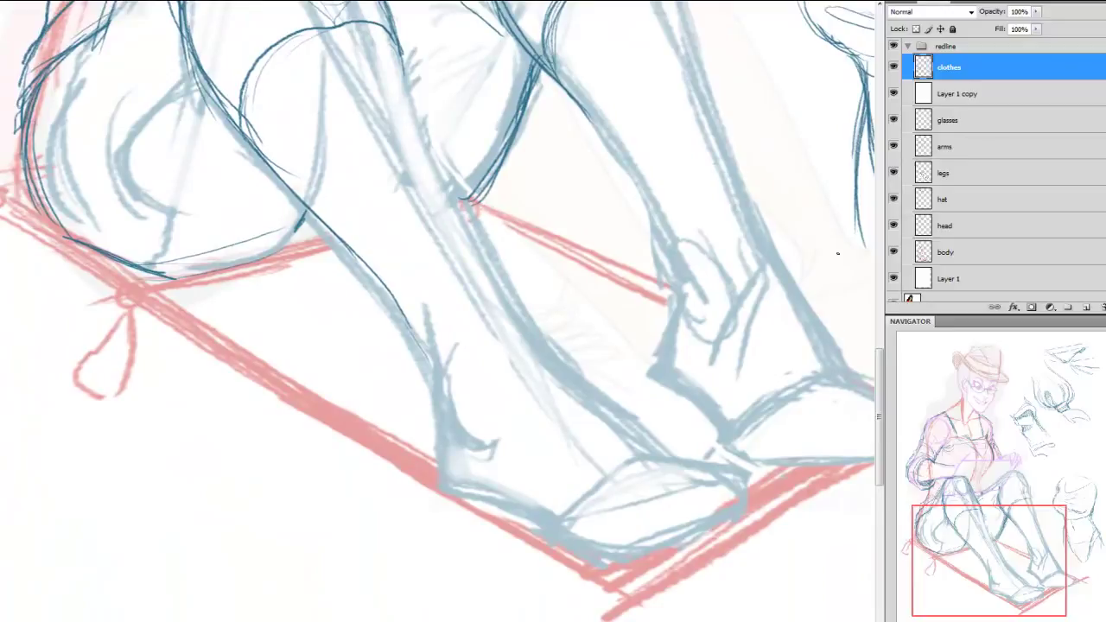
{"action": "left_click", "coordinate": [893, 48]}
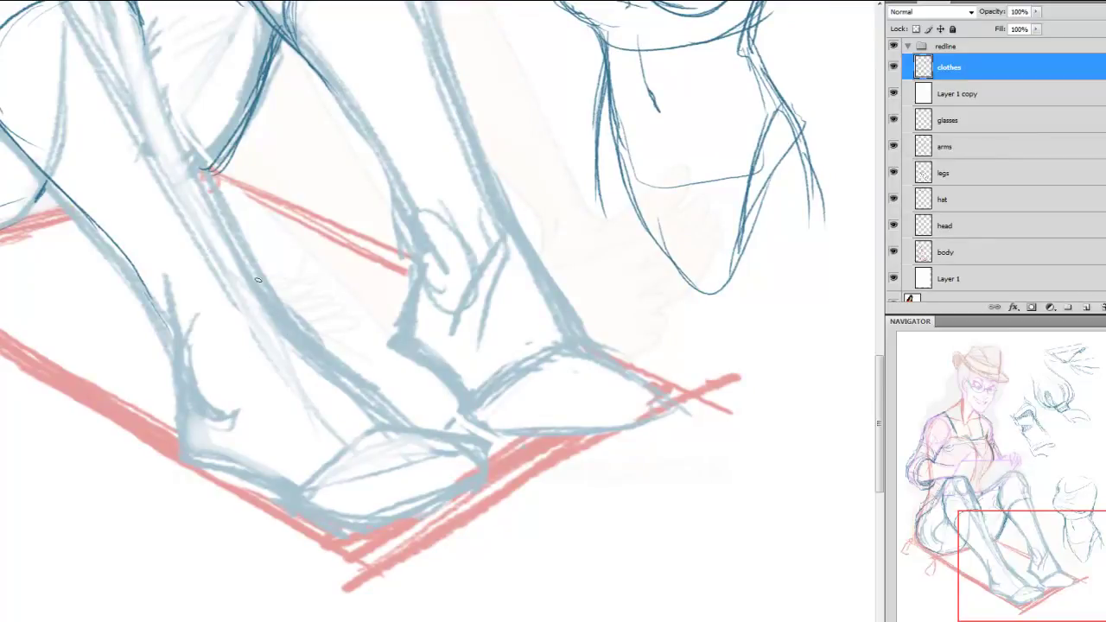
{"action": "mouse_move", "coordinate": [264, 278]}
{"action": "left_mouse_down"}
{"action": "mouse_move", "coordinate": [307, 349]}
{"action": "mouse_move", "coordinate": [389, 412]}
{"action": "left_mouse_up"}
{"action": "left_click_drag", "start_coordinate": [318, 357], "coordinate": [387, 407]}
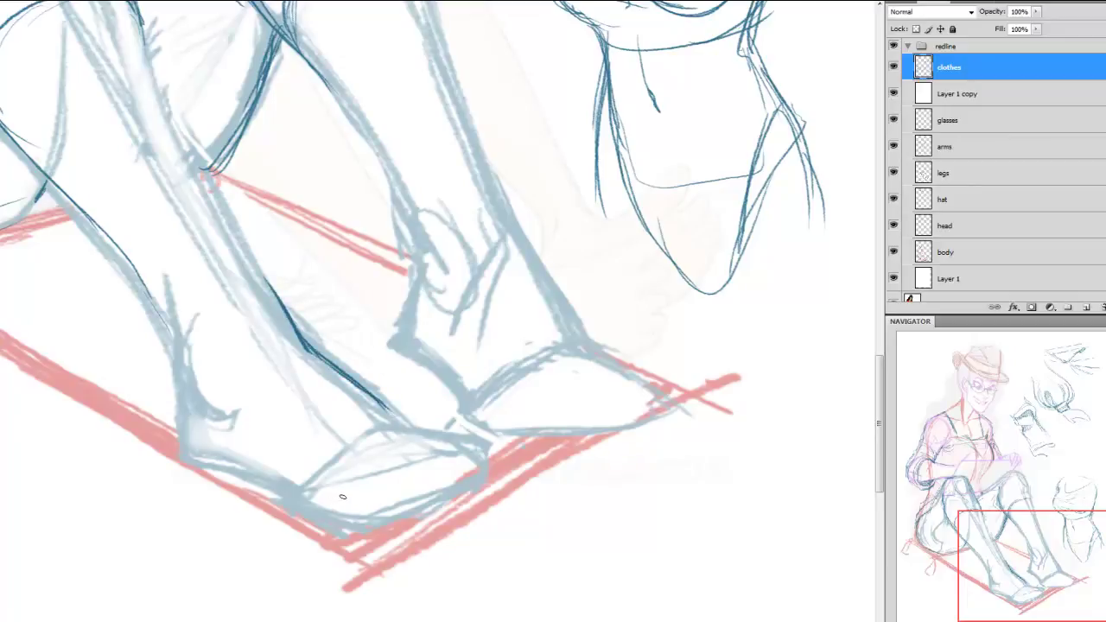
{"action": "mouse_move", "coordinate": [329, 486]}
{"action": "left_mouse_down"}
{"action": "mouse_move", "coordinate": [351, 513]}
{"action": "mouse_move", "coordinate": [328, 486]}
{"action": "mouse_move", "coordinate": [306, 490]}
{"action": "mouse_move", "coordinate": [355, 506]}
{"action": "mouse_move", "coordinate": [323, 480]}
{"action": "left_mouse_up"}
Sketch a small study of two overlapping ovals beside the near foot and delete it
{"action": "mouse_move", "coordinate": [547, 510]}
{"action": "left_mouse_down"}
{"action": "mouse_move", "coordinate": [579, 506]}
{"action": "mouse_move", "coordinate": [622, 517]}
{"action": "mouse_move", "coordinate": [621, 529]}
{"action": "left_mouse_up"}
{"action": "left_click_drag", "start_coordinate": [555, 540], "coordinate": [593, 542]}
{"action": "mouse_move", "coordinate": [574, 540]}
{"action": "left_mouse_down"}
{"action": "mouse_move", "coordinate": [604, 544]}
{"action": "mouse_move", "coordinate": [554, 533]}
{"action": "mouse_move", "coordinate": [584, 540]}
{"action": "left_mouse_up"}
{"action": "mouse_move", "coordinate": [547, 531]}
{"action": "left_mouse_down"}
{"action": "mouse_move", "coordinate": [579, 509]}
{"action": "mouse_move", "coordinate": [622, 511]}
{"action": "left_mouse_up"}
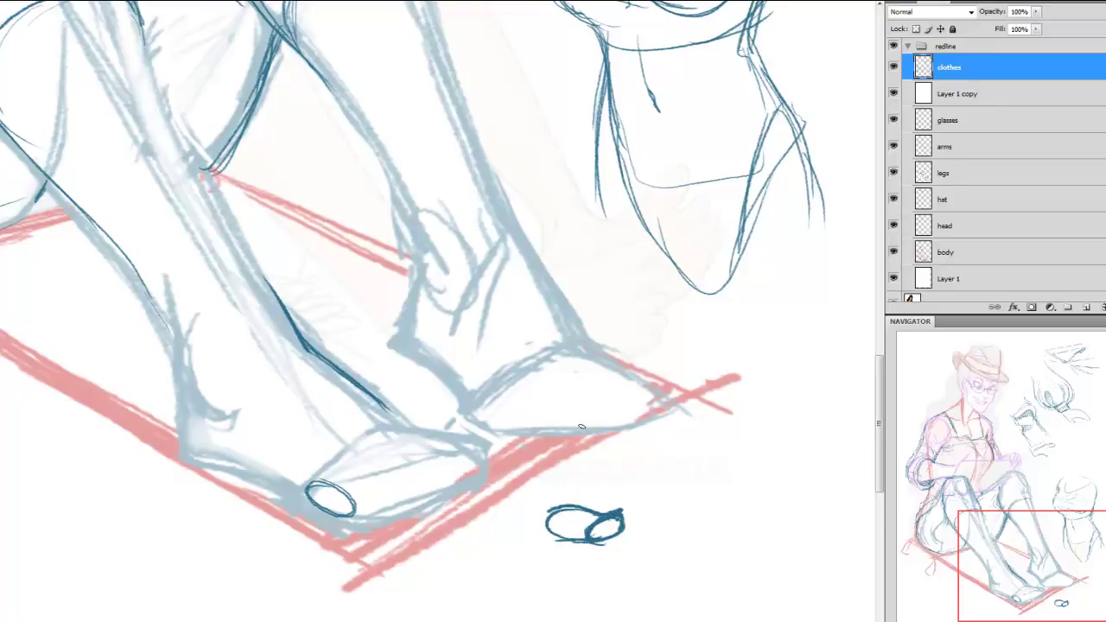
{"action": "key", "text": "l"}
{"action": "mouse_move", "coordinate": [678, 525]}
{"action": "left_mouse_down"}
{"action": "mouse_move", "coordinate": [640, 495]}
{"action": "mouse_move", "coordinate": [655, 540]}
{"action": "left_mouse_up"}
{"action": "key", "text": "Delete"}
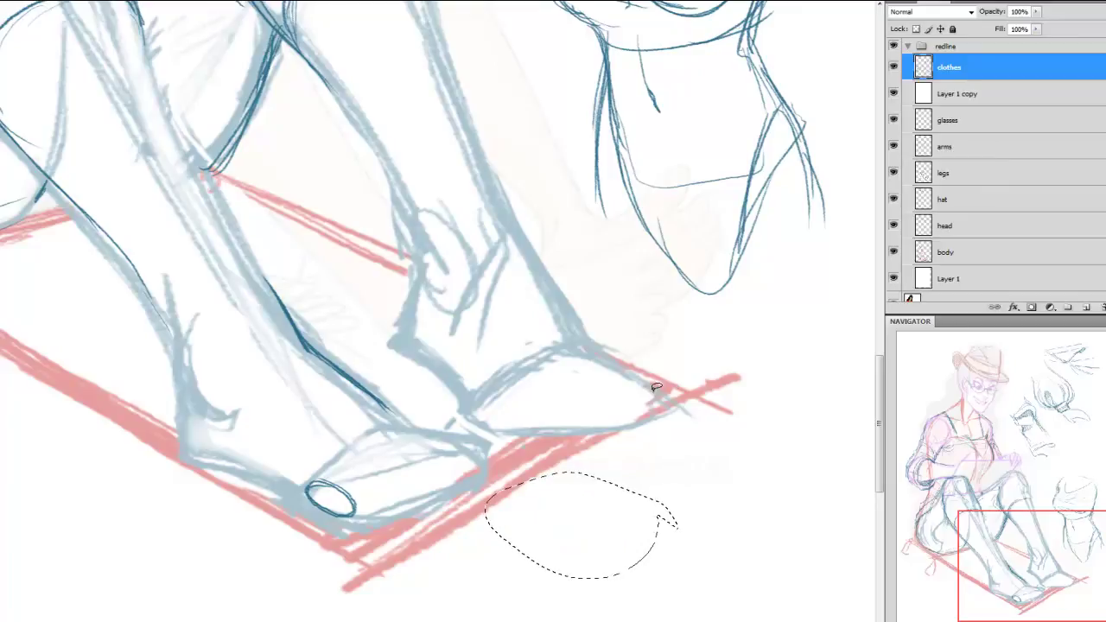
{"action": "key", "text": "ctrl+d"}
Draw the near foot's remaining toes from the little toe across to the big toe
{"action": "mouse_move", "coordinate": [353, 455]}
{"action": "left_mouse_down"}
{"action": "mouse_move", "coordinate": [381, 475]}
{"action": "mouse_move", "coordinate": [390, 508]}
{"action": "mouse_move", "coordinate": [394, 492]}
{"action": "left_mouse_up"}
{"action": "left_click_drag", "start_coordinate": [347, 454], "coordinate": [394, 493]}
{"action": "mouse_move", "coordinate": [376, 441]}
{"action": "left_mouse_down"}
{"action": "mouse_move", "coordinate": [411, 477]}
{"action": "mouse_move", "coordinate": [406, 501]}
{"action": "mouse_move", "coordinate": [421, 473]}
{"action": "mouse_move", "coordinate": [430, 495]}
{"action": "left_mouse_up"}
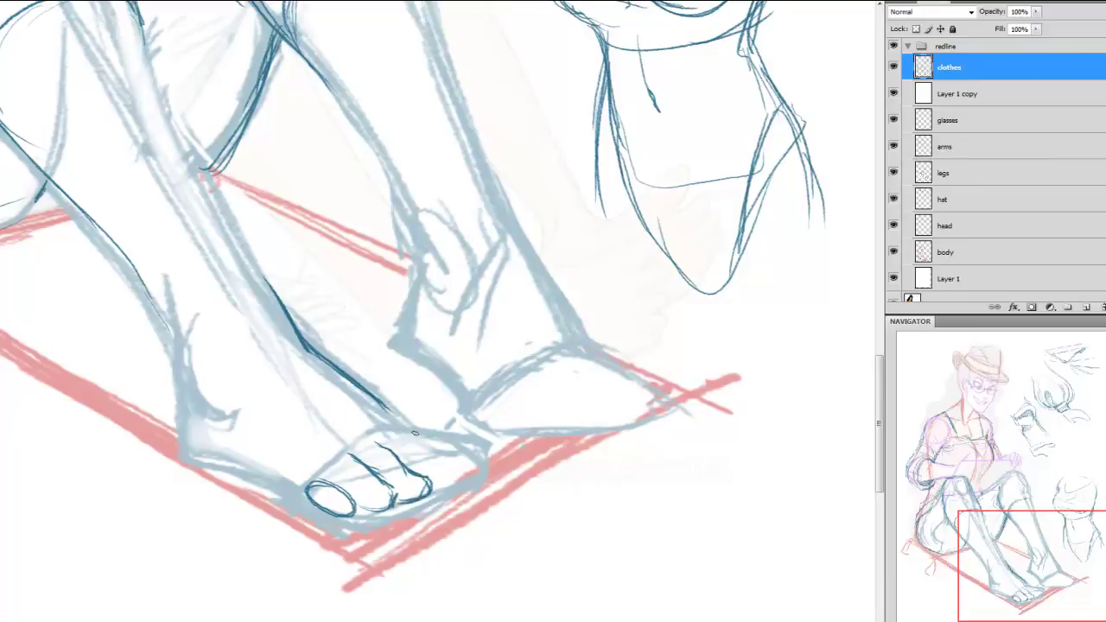
{"action": "mouse_move", "coordinate": [410, 436]}
{"action": "left_mouse_down"}
{"action": "mouse_move", "coordinate": [432, 462]}
{"action": "mouse_move", "coordinate": [437, 492]}
{"action": "mouse_move", "coordinate": [447, 455]}
{"action": "mouse_move", "coordinate": [437, 441]}
{"action": "mouse_move", "coordinate": [451, 442]}
{"action": "mouse_move", "coordinate": [473, 480]}
{"action": "left_mouse_up"}
{"action": "left_click_drag", "start_coordinate": [337, 485], "coordinate": [354, 516]}
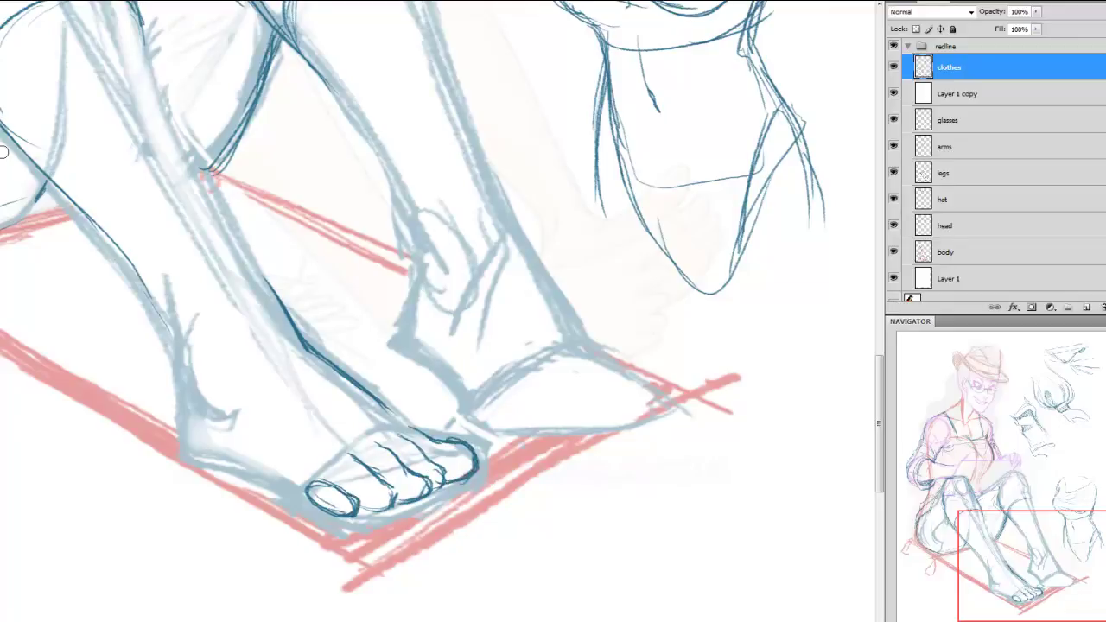
Outline the near foot's heel and outer edge up to the little toe, and add toenails
{"action": "left_click_drag", "start_coordinate": [313, 485], "coordinate": [334, 493]}
{"action": "mouse_move", "coordinate": [186, 334]}
{"action": "left_mouse_down"}
{"action": "mouse_move", "coordinate": [183, 379]}
{"action": "mouse_move", "coordinate": [222, 418]}
{"action": "mouse_move", "coordinate": [186, 451]}
{"action": "left_mouse_up"}
{"action": "mouse_move", "coordinate": [187, 396]}
{"action": "left_mouse_down"}
{"action": "mouse_move", "coordinate": [188, 451]}
{"action": "mouse_move", "coordinate": [302, 498]}
{"action": "left_mouse_up"}
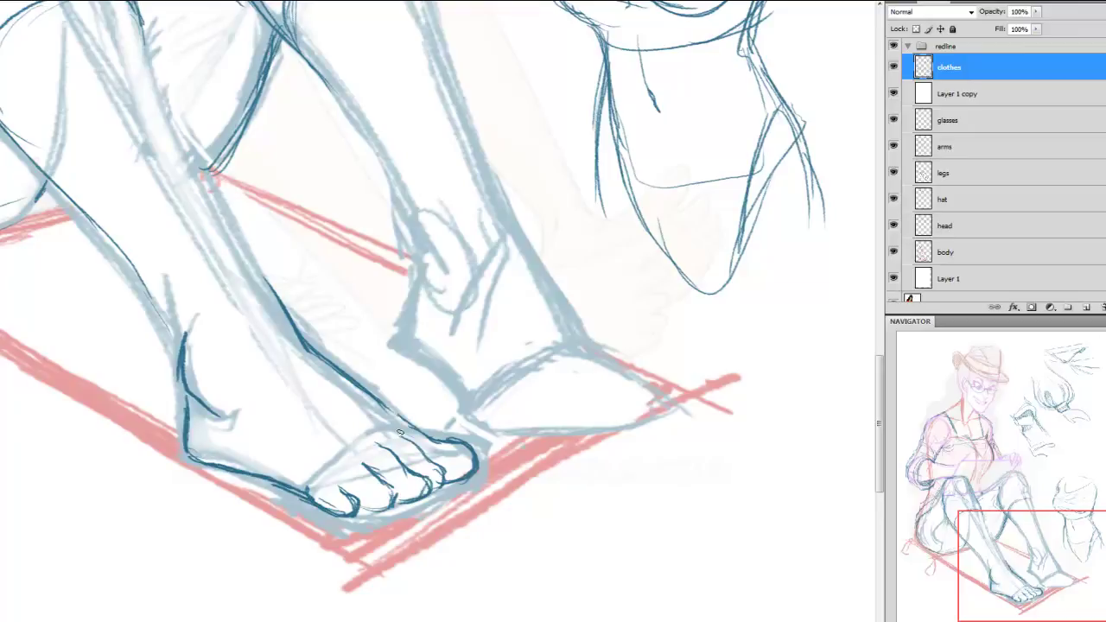
{"action": "left_click_drag", "start_coordinate": [398, 482], "coordinate": [463, 443]}
{"action": "left_click_drag", "start_coordinate": [381, 491], "coordinate": [354, 489]}
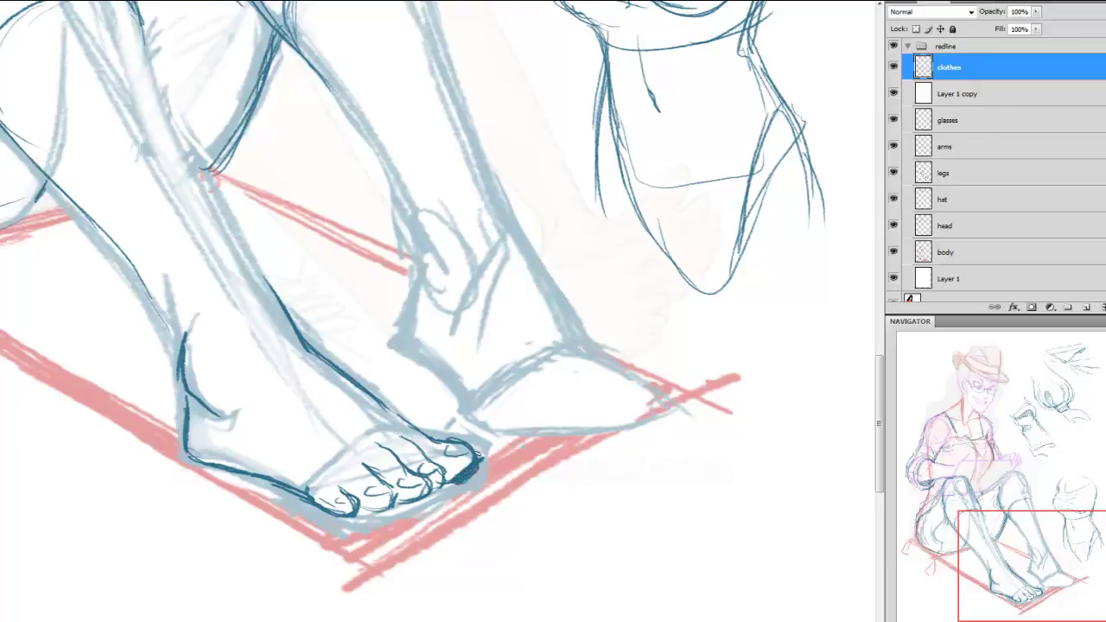
Sketch the far foot's inner edge and its row of toes with toenails
{"action": "left_click_drag", "start_coordinate": [1018, 565], "coordinate": [1019, 554]}
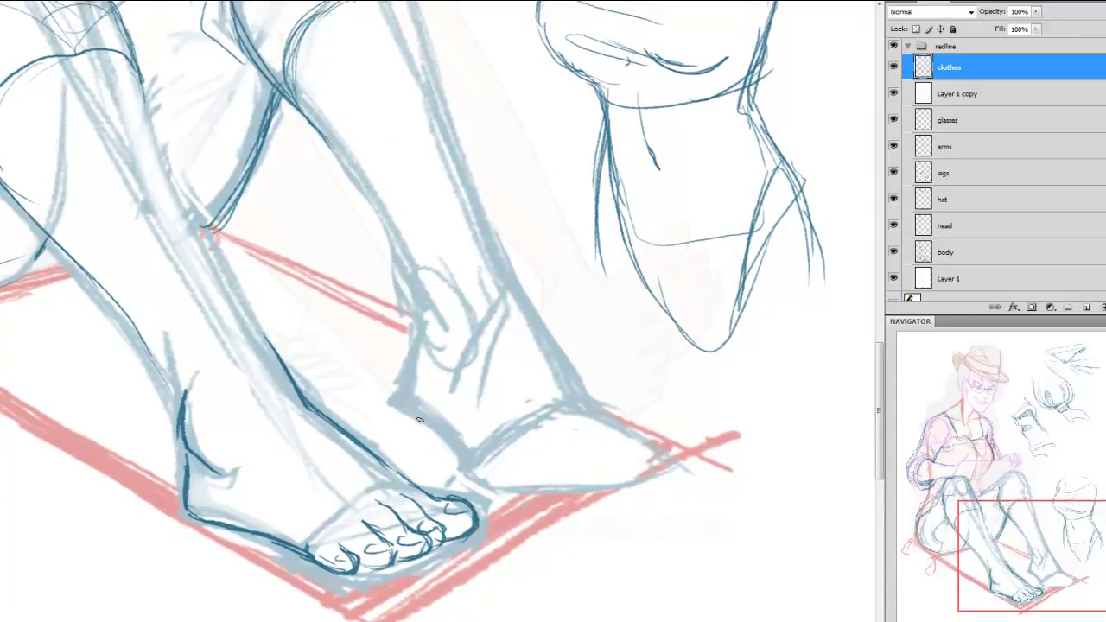
{"action": "mouse_move", "coordinate": [399, 403]}
{"action": "left_mouse_down"}
{"action": "mouse_move", "coordinate": [466, 462]}
{"action": "mouse_move", "coordinate": [493, 451]}
{"action": "mouse_move", "coordinate": [481, 480]}
{"action": "mouse_move", "coordinate": [528, 480]}
{"action": "mouse_move", "coordinate": [498, 487]}
{"action": "left_mouse_up"}
{"action": "mouse_move", "coordinate": [523, 447]}
{"action": "left_mouse_down"}
{"action": "mouse_move", "coordinate": [558, 444]}
{"action": "mouse_move", "coordinate": [557, 484]}
{"action": "mouse_move", "coordinate": [571, 484]}
{"action": "left_mouse_up"}
{"action": "mouse_move", "coordinate": [569, 433]}
{"action": "left_mouse_down"}
{"action": "mouse_move", "coordinate": [612, 486]}
{"action": "mouse_move", "coordinate": [610, 465]}
{"action": "left_mouse_up"}
{"action": "mouse_move", "coordinate": [599, 424]}
{"action": "left_mouse_down"}
{"action": "mouse_move", "coordinate": [638, 480]}
{"action": "mouse_move", "coordinate": [637, 443]}
{"action": "mouse_move", "coordinate": [648, 459]}
{"action": "left_mouse_up"}
{"action": "left_click_drag", "start_coordinate": [634, 470], "coordinate": [653, 465]}
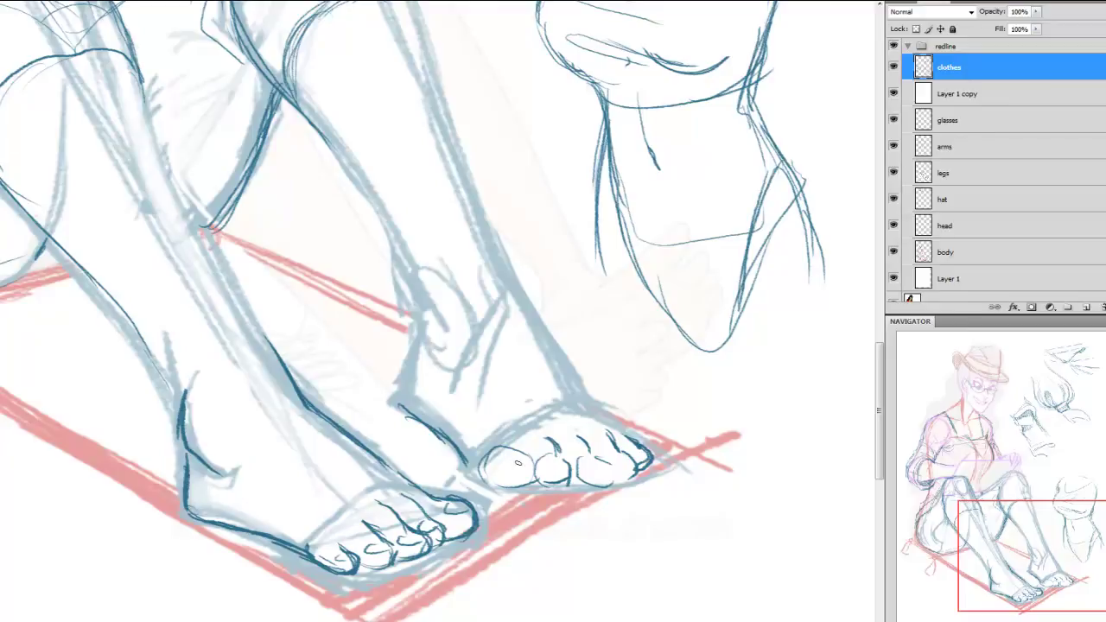
{"action": "mouse_move", "coordinate": [491, 464]}
{"action": "left_mouse_down"}
{"action": "mouse_move", "coordinate": [558, 469]}
{"action": "mouse_move", "coordinate": [539, 486]}
{"action": "mouse_move", "coordinate": [610, 485]}
{"action": "mouse_move", "coordinate": [623, 473]}
{"action": "mouse_move", "coordinate": [611, 468]}
{"action": "mouse_move", "coordinate": [631, 467]}
{"action": "mouse_move", "coordinate": [632, 445]}
{"action": "left_mouse_up"}
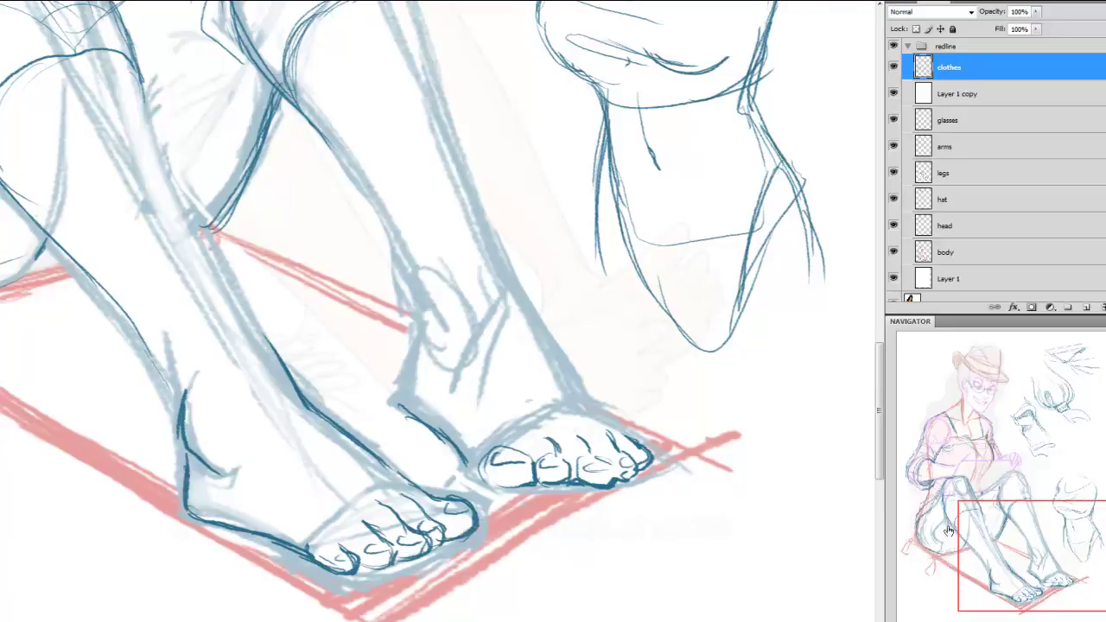
Outline the far foot's outer contour from ankle to little toe, and its heel and inner edge
{"action": "mouse_move", "coordinate": [592, 407]}
{"action": "left_mouse_down"}
{"action": "mouse_move", "coordinate": [641, 443]}
{"action": "mouse_move", "coordinate": [617, 427]}
{"action": "left_mouse_up"}
{"action": "left_click_drag", "start_coordinate": [568, 389], "coordinate": [585, 400]}
{"action": "left_click_drag", "start_coordinate": [523, 290], "coordinate": [541, 332]}
{"action": "left_click_drag", "start_coordinate": [524, 292], "coordinate": [584, 401]}
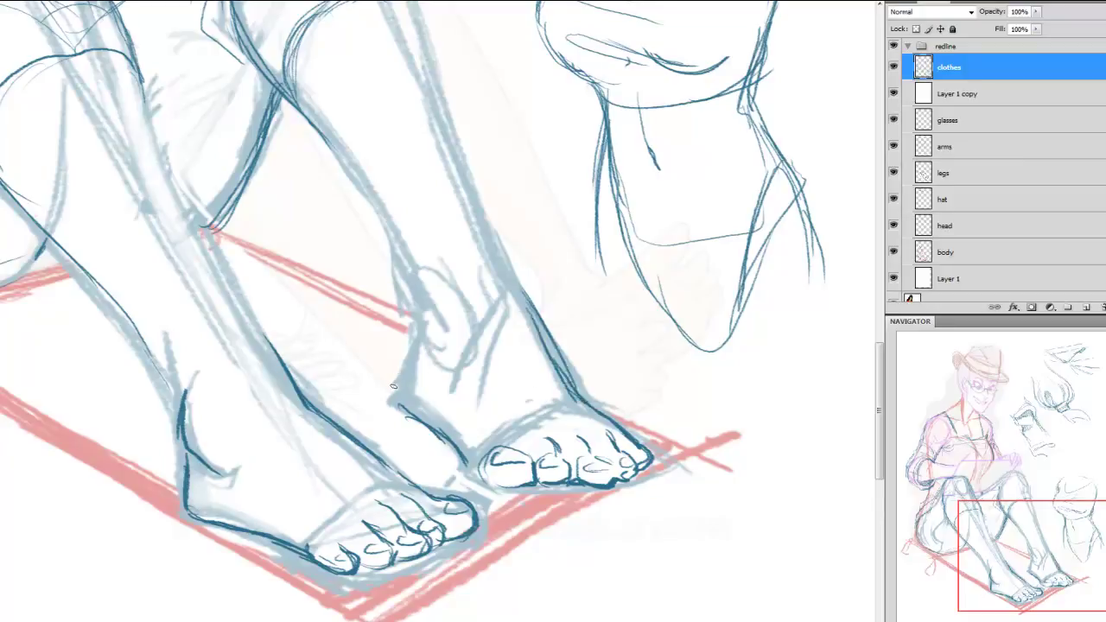
{"action": "mouse_move", "coordinate": [415, 344]}
{"action": "left_mouse_down"}
{"action": "mouse_move", "coordinate": [393, 399]}
{"action": "mouse_move", "coordinate": [476, 471]}
{"action": "left_mouse_up"}
{"action": "left_click_drag", "start_coordinate": [458, 411], "coordinate": [479, 483]}
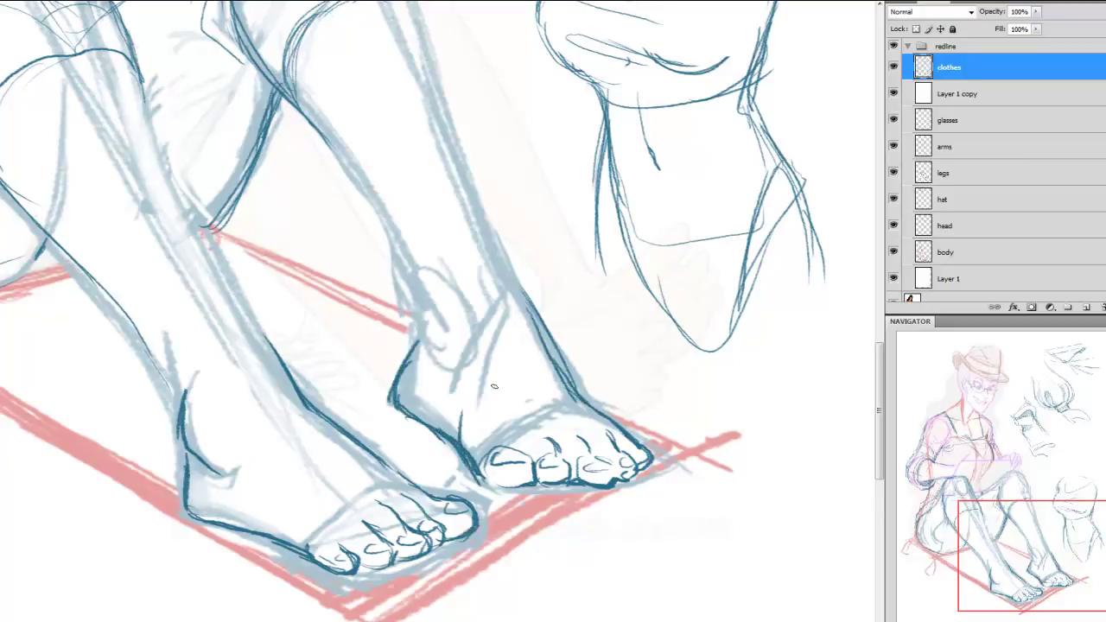
Darken the far foot's inner arch below the ankle and rework the undersides and shapes of its toes
{"action": "left_click_drag", "start_coordinate": [493, 353], "coordinate": [462, 414]}
{"action": "left_click_drag", "start_coordinate": [1010, 577], "coordinate": [996, 577]}
{"action": "mouse_move", "coordinate": [543, 411]}
{"action": "left_mouse_down"}
{"action": "mouse_move", "coordinate": [560, 481]}
{"action": "mouse_move", "coordinate": [553, 473]}
{"action": "left_mouse_up"}
{"action": "left_click_drag", "start_coordinate": [1019, 561], "coordinate": [1031, 571]}
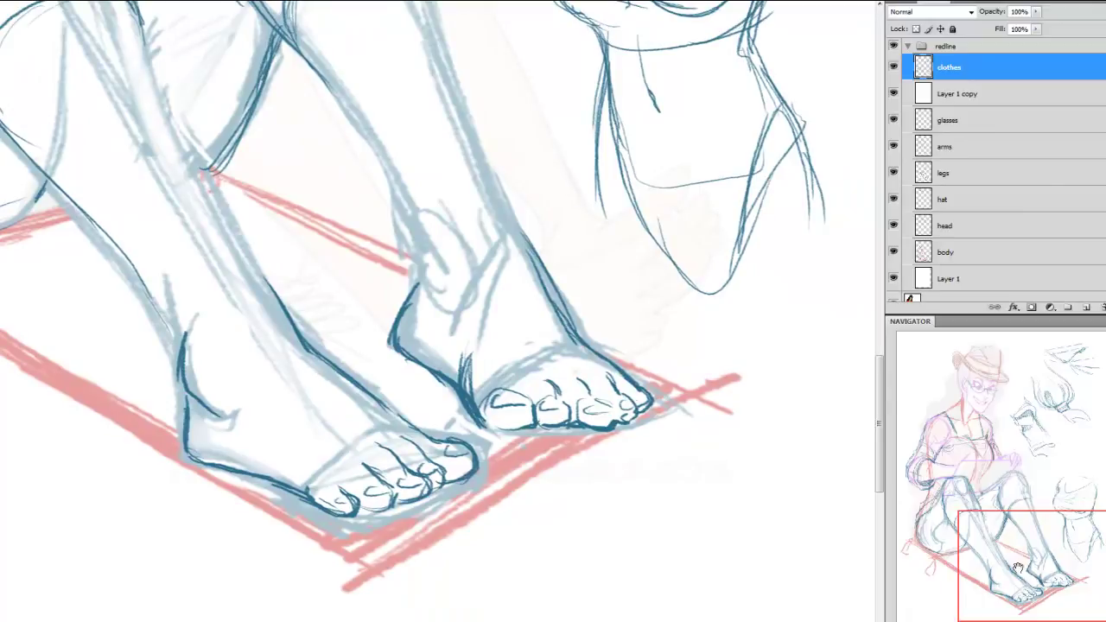
{"action": "left_click_drag", "start_coordinate": [535, 427], "coordinate": [613, 422]}
{"action": "mouse_move", "coordinate": [1030, 536]}
{"action": "left_mouse_down"}
{"action": "mouse_move", "coordinate": [1007, 538]}
{"action": "mouse_move", "coordinate": [1040, 537]}
{"action": "left_mouse_up"}
{"action": "left_click_drag", "start_coordinate": [613, 405], "coordinate": [609, 422]}
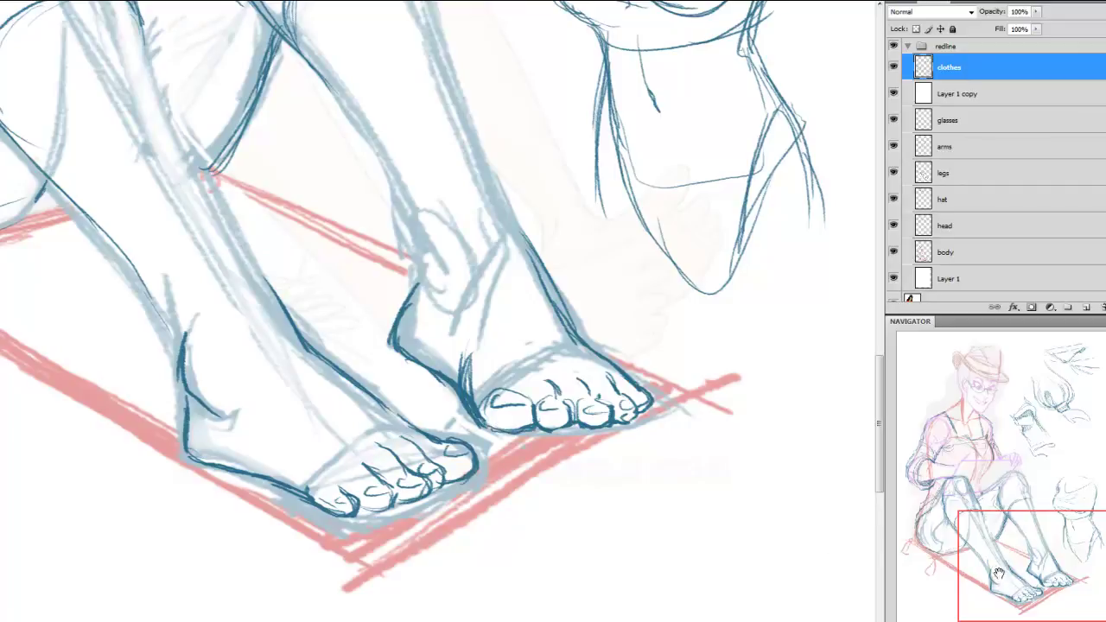
Trace the near lower leg's calf and shin contours down to the foot, and add a line at the far ankle
{"action": "mouse_move", "coordinate": [1000, 572]}
{"action": "left_mouse_down"}
{"action": "mouse_move", "coordinate": [976, 495]}
{"action": "mouse_move", "coordinate": [994, 579]}
{"action": "left_mouse_up"}
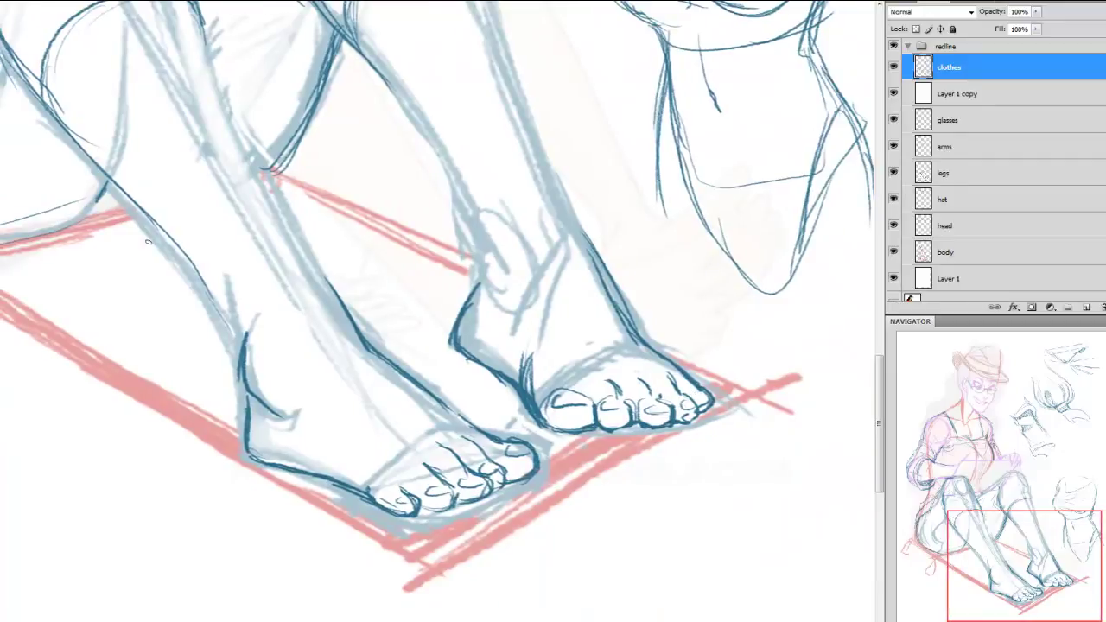
{"action": "left_click_drag", "start_coordinate": [1062, 538], "coordinate": [1038, 526]}
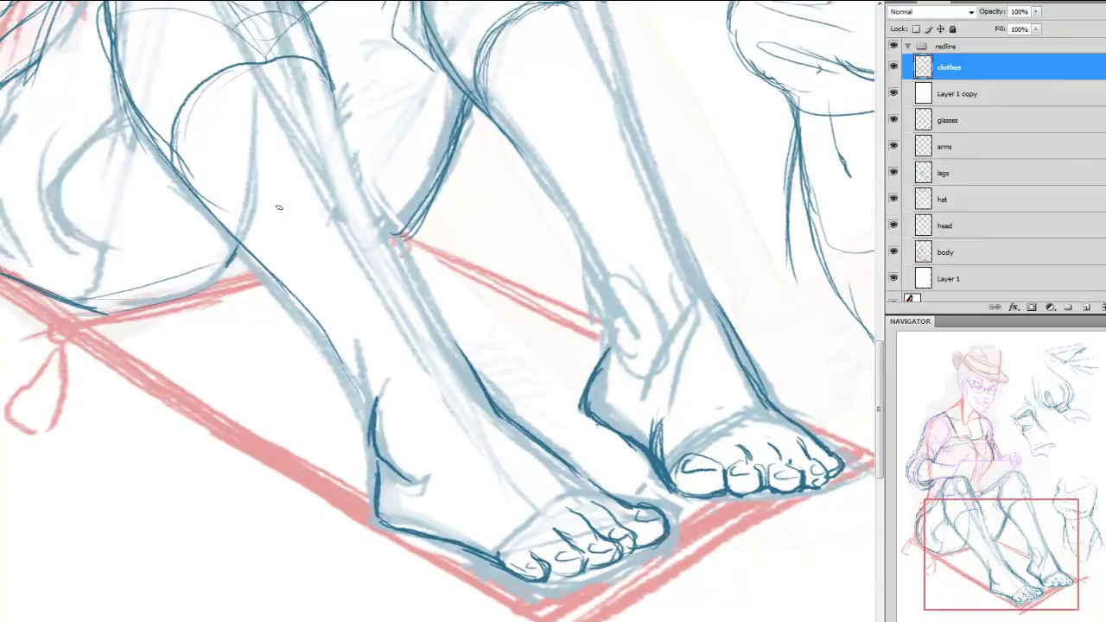
{"action": "mouse_move", "coordinate": [201, 202]}
{"action": "left_mouse_down"}
{"action": "mouse_move", "coordinate": [308, 322]}
{"action": "mouse_move", "coordinate": [369, 430]}
{"action": "left_mouse_up"}
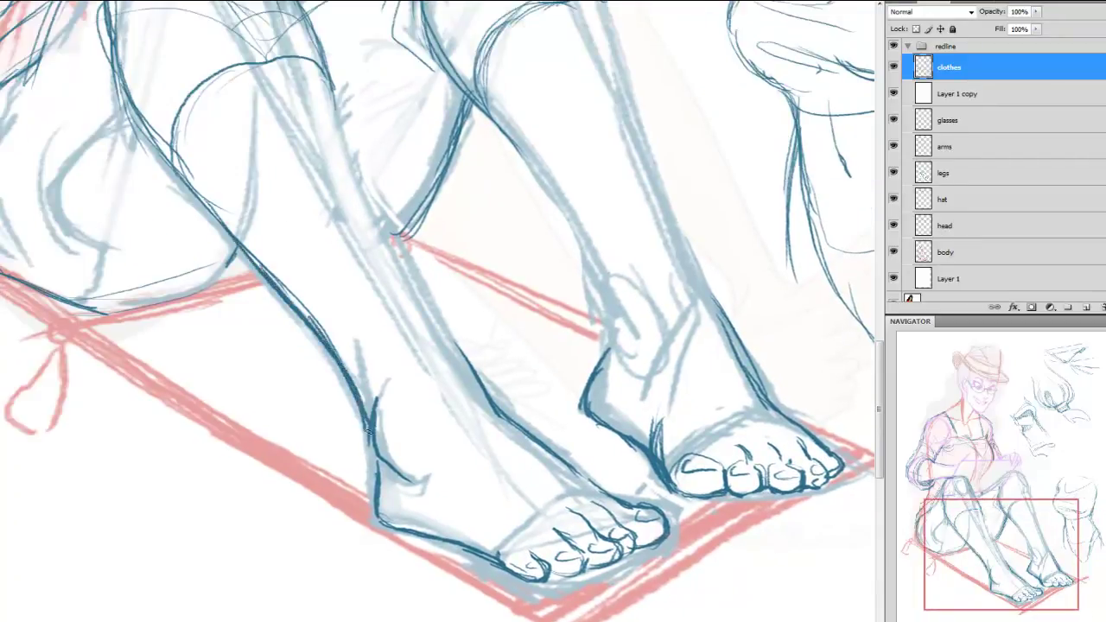
{"action": "mouse_move", "coordinate": [324, 73]}
{"action": "left_mouse_down"}
{"action": "mouse_move", "coordinate": [432, 328]}
{"action": "mouse_move", "coordinate": [479, 388]}
{"action": "left_mouse_up"}
{"action": "mouse_move", "coordinate": [999, 560]}
{"action": "left_mouse_down"}
{"action": "mouse_move", "coordinate": [973, 513]}
{"action": "mouse_move", "coordinate": [1004, 560]}
{"action": "left_mouse_up"}
{"action": "mouse_move", "coordinate": [569, 278]}
{"action": "left_mouse_down"}
{"action": "mouse_move", "coordinate": [579, 330]}
{"action": "mouse_move", "coordinate": [569, 287]}
{"action": "mouse_move", "coordinate": [584, 351]}
{"action": "mouse_move", "coordinate": [617, 374]}
{"action": "left_mouse_up"}
Delete the fabric fold and sleeve studies beside the character's head, including the leftover strokes above them
{"action": "left_click_drag", "start_coordinate": [980, 554], "coordinate": [946, 389]}
{"action": "mouse_move", "coordinate": [957, 430]}
{"action": "left_mouse_down"}
{"action": "mouse_move", "coordinate": [1024, 438]}
{"action": "mouse_move", "coordinate": [1008, 435]}
{"action": "left_mouse_up"}
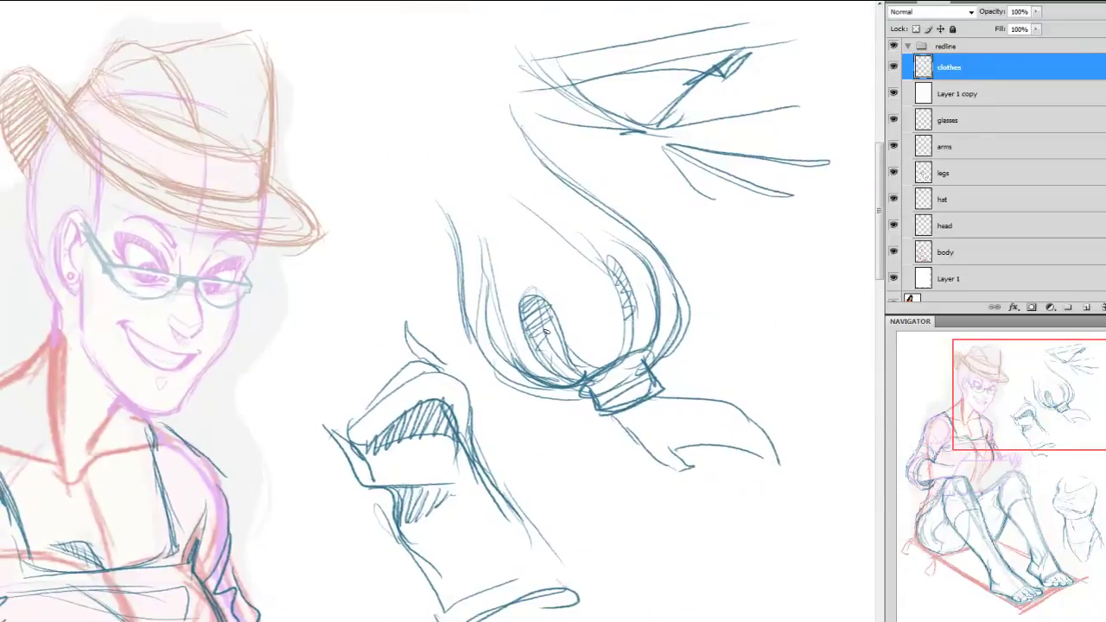
{"action": "mouse_move", "coordinate": [303, 424]}
{"action": "left_mouse_down"}
{"action": "mouse_move", "coordinate": [456, 10]}
{"action": "mouse_move", "coordinate": [785, 523]}
{"action": "mouse_move", "coordinate": [329, 322]}
{"action": "mouse_move", "coordinate": [301, 417]}
{"action": "left_mouse_up"}
{"action": "key", "text": "Delete"}
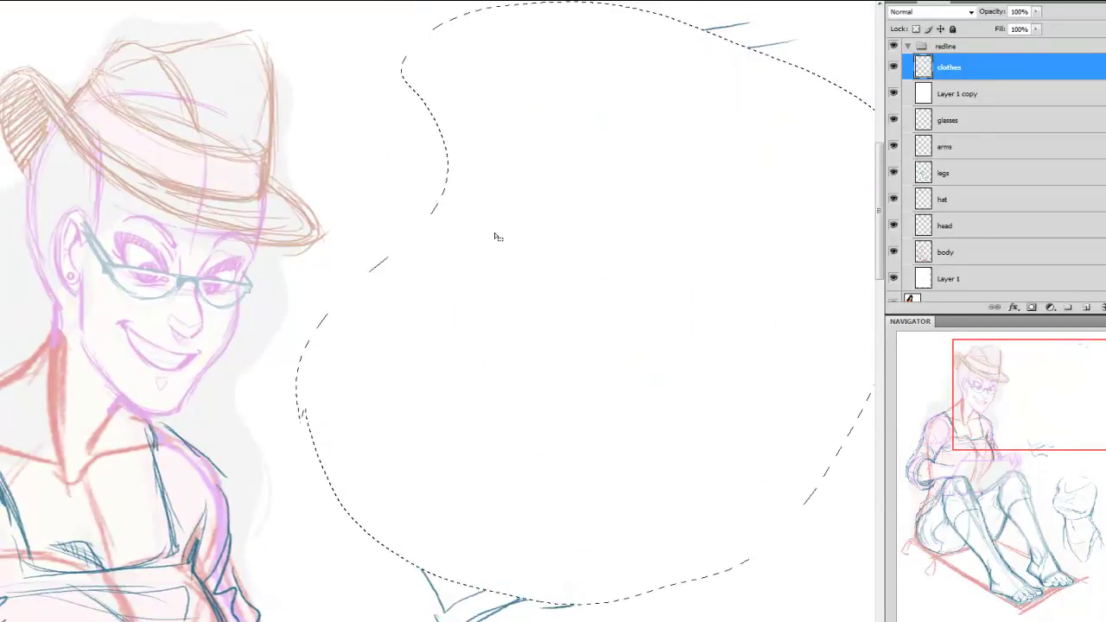
{"action": "mouse_move", "coordinate": [767, 9]}
{"action": "left_mouse_down"}
{"action": "mouse_move", "coordinate": [840, 43]}
{"action": "mouse_move", "coordinate": [812, 41]}
{"action": "left_mouse_up"}
{"action": "key", "text": "Delete"}
Delete the remaining study strokes beside the character's chest and clear the selection
{"action": "left_click_drag", "start_coordinate": [981, 446], "coordinate": [968, 489]}
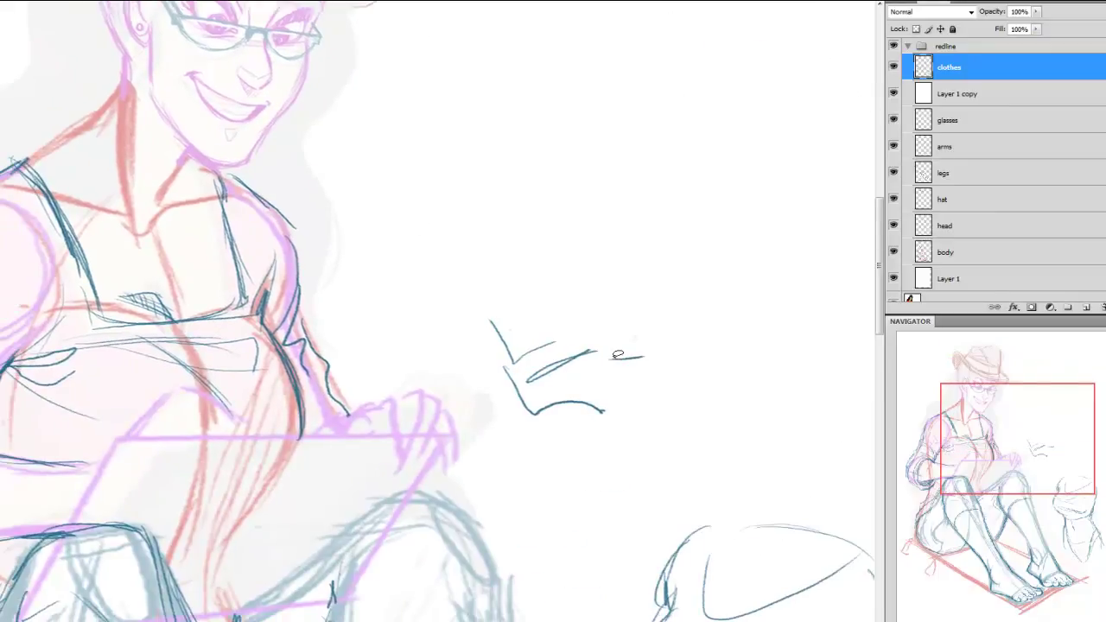
{"action": "mouse_move", "coordinate": [519, 280]}
{"action": "left_mouse_down"}
{"action": "mouse_move", "coordinate": [718, 414]}
{"action": "mouse_move", "coordinate": [540, 289]}
{"action": "left_mouse_up"}
{"action": "key", "text": "Delete"}
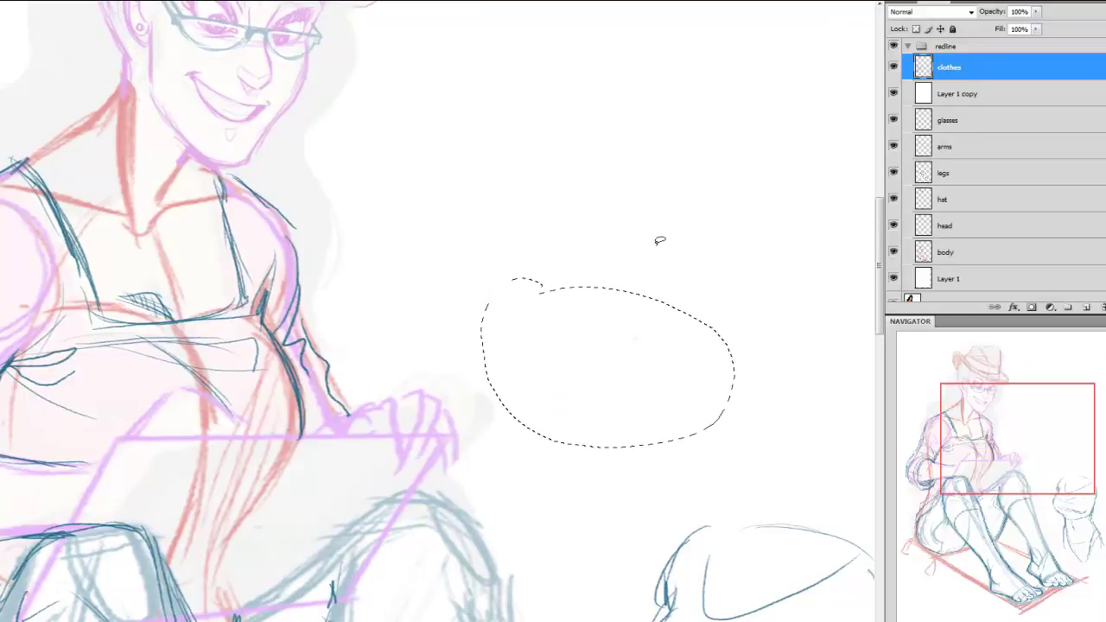
{"action": "key", "text": "ctrl+d"}
Sketch the near hand as a fist on the drawing board, with its wrist curve, knuckles and curled fingers
{"action": "left_click_drag", "start_coordinate": [1008, 449], "coordinate": [964, 470]}
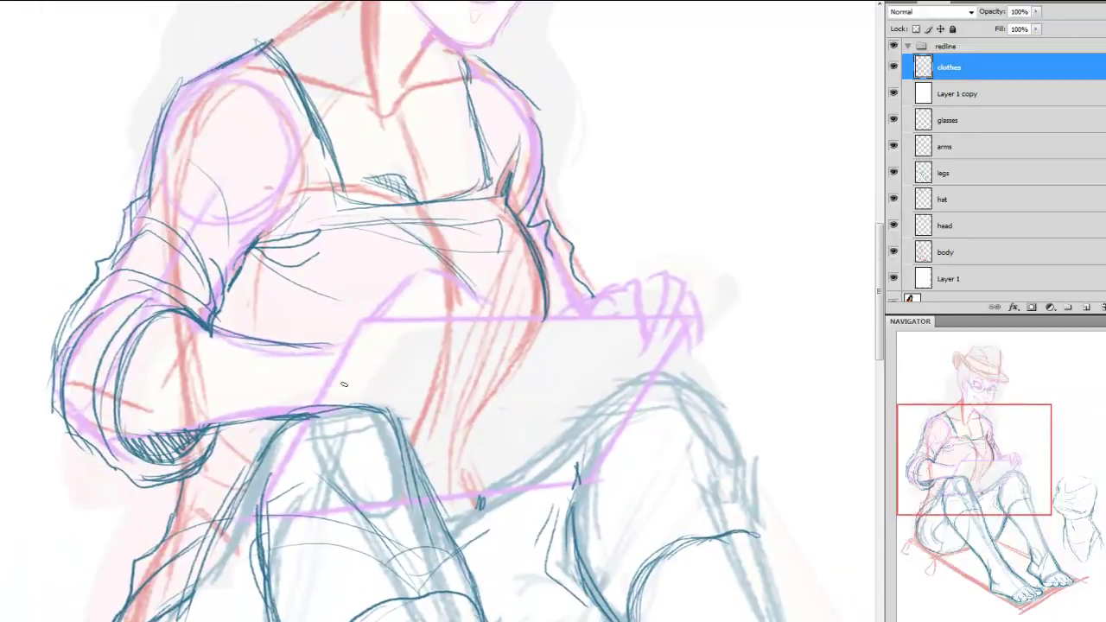
{"action": "mouse_move", "coordinate": [314, 399]}
{"action": "left_mouse_down"}
{"action": "mouse_move", "coordinate": [358, 335]}
{"action": "mouse_move", "coordinate": [319, 347]}
{"action": "mouse_move", "coordinate": [408, 286]}
{"action": "mouse_move", "coordinate": [378, 295]}
{"action": "mouse_move", "coordinate": [426, 313]}
{"action": "left_mouse_up"}
{"action": "key", "text": "ctrl+z"}
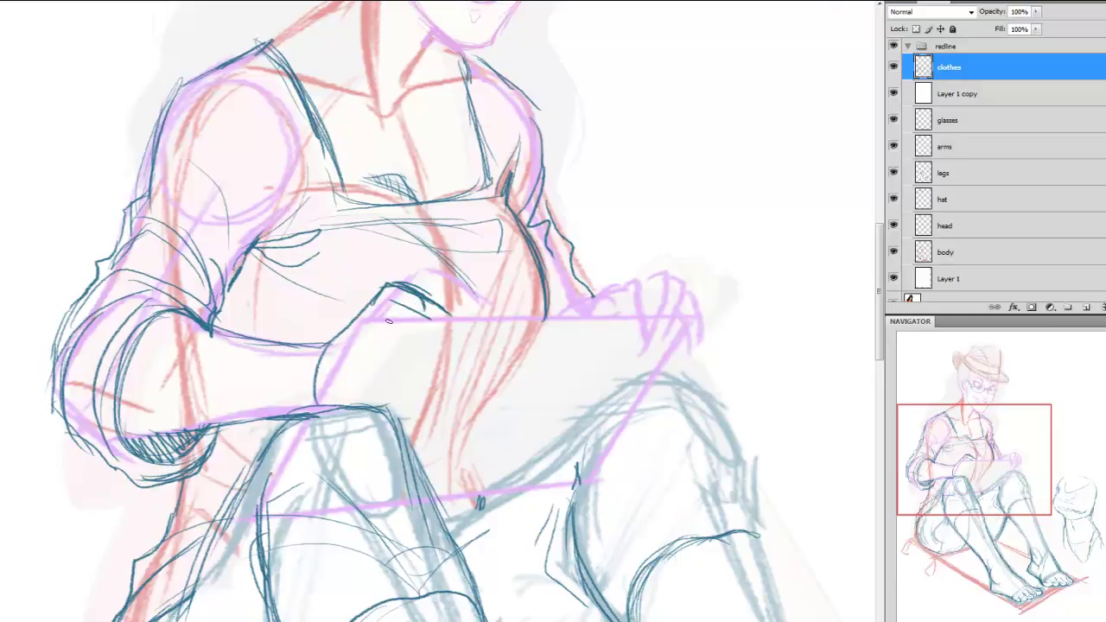
{"action": "mouse_move", "coordinate": [388, 292]}
{"action": "left_mouse_down"}
{"action": "mouse_move", "coordinate": [358, 349]}
{"action": "mouse_move", "coordinate": [349, 343]}
{"action": "mouse_move", "coordinate": [377, 398]}
{"action": "left_mouse_up"}
{"action": "left_click_drag", "start_coordinate": [353, 342], "coordinate": [378, 399]}
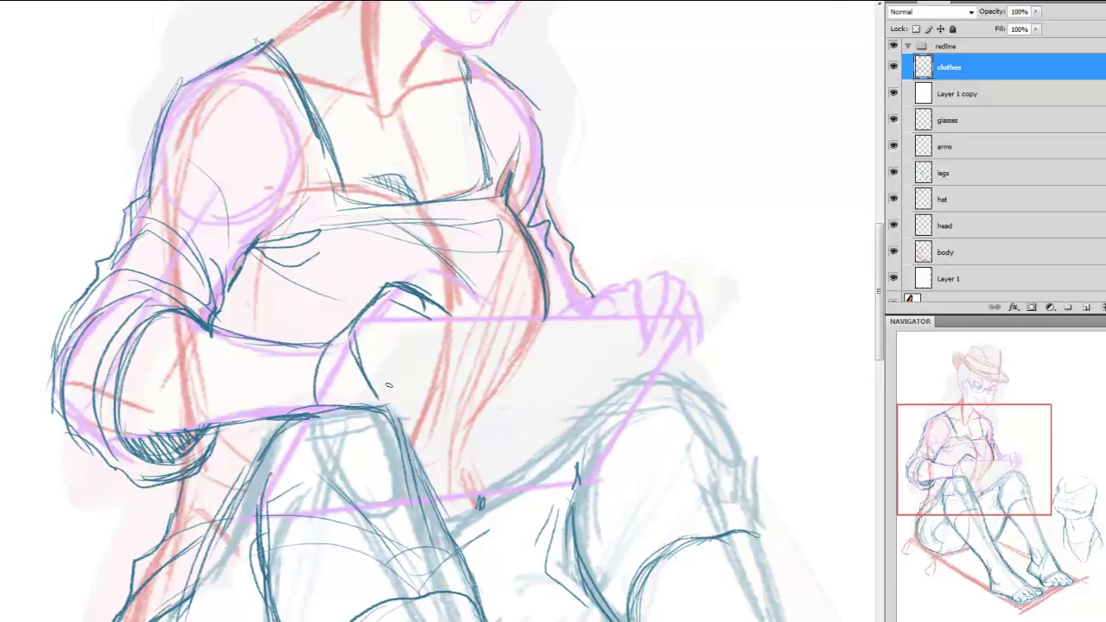
{"action": "left_click_drag", "start_coordinate": [395, 345], "coordinate": [387, 398]}
{"action": "left_click_drag", "start_coordinate": [409, 311], "coordinate": [390, 394]}
{"action": "mouse_move", "coordinate": [407, 312]}
{"action": "left_mouse_down"}
{"action": "mouse_move", "coordinate": [393, 354]}
{"action": "mouse_move", "coordinate": [433, 333]}
{"action": "left_mouse_up"}
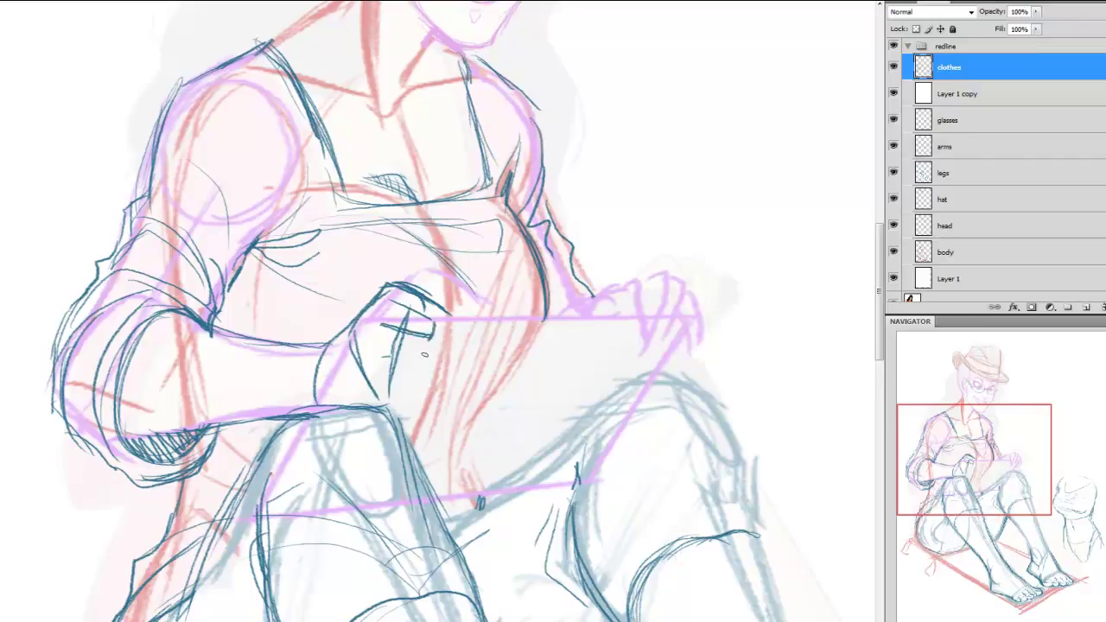
{"action": "mouse_move", "coordinate": [371, 352]}
{"action": "left_mouse_down"}
{"action": "mouse_move", "coordinate": [429, 344]}
{"action": "mouse_move", "coordinate": [381, 330]}
{"action": "mouse_move", "coordinate": [412, 363]}
{"action": "mouse_move", "coordinate": [385, 393]}
{"action": "left_mouse_up"}
Draw a thick pencil slanting from the chest into the near hand, with a fingertip beside it
{"action": "mouse_move", "coordinate": [407, 287]}
{"action": "left_mouse_down"}
{"action": "mouse_move", "coordinate": [349, 228]}
{"action": "mouse_move", "coordinate": [395, 265]}
{"action": "left_mouse_up"}
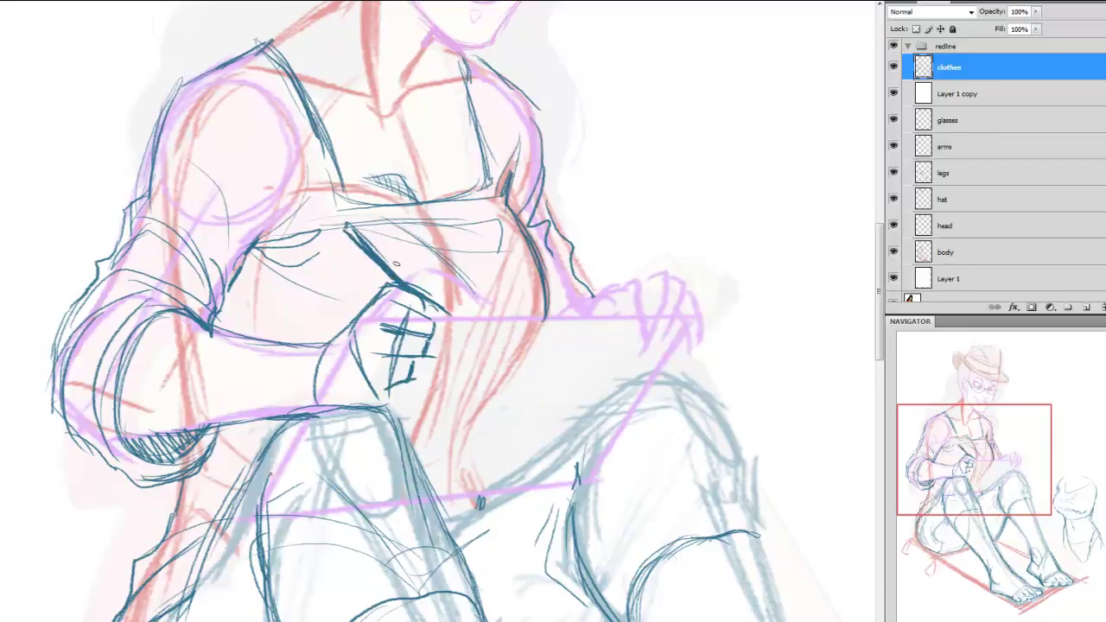
{"action": "left_click_drag", "start_coordinate": [353, 227], "coordinate": [437, 298]}
{"action": "left_click_drag", "start_coordinate": [368, 246], "coordinate": [466, 318]}
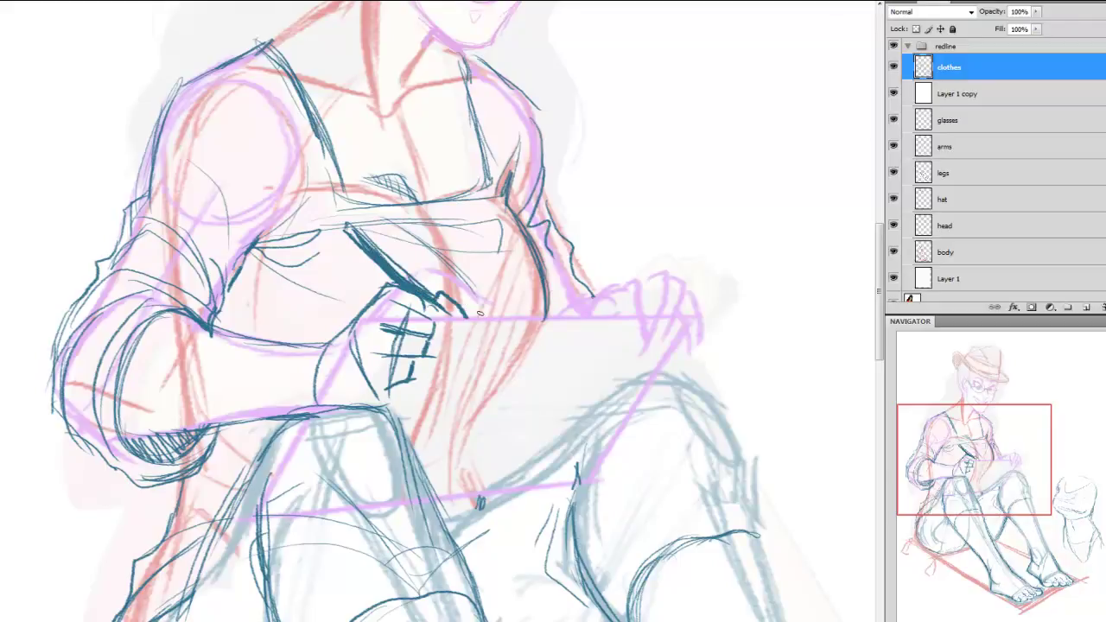
Sketch the far hand's thumb and the first finger bending over the drawing board's upper edge
{"action": "left_click_drag", "start_coordinate": [973, 482], "coordinate": [987, 481]}
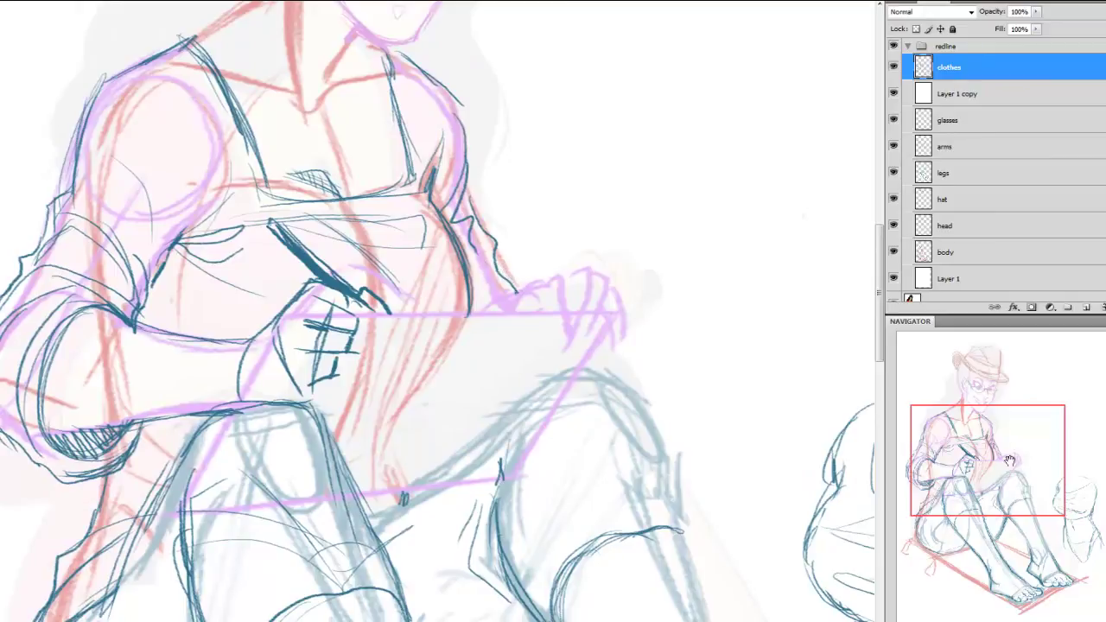
{"action": "left_click_drag", "start_coordinate": [1010, 460], "coordinate": [1015, 473]}
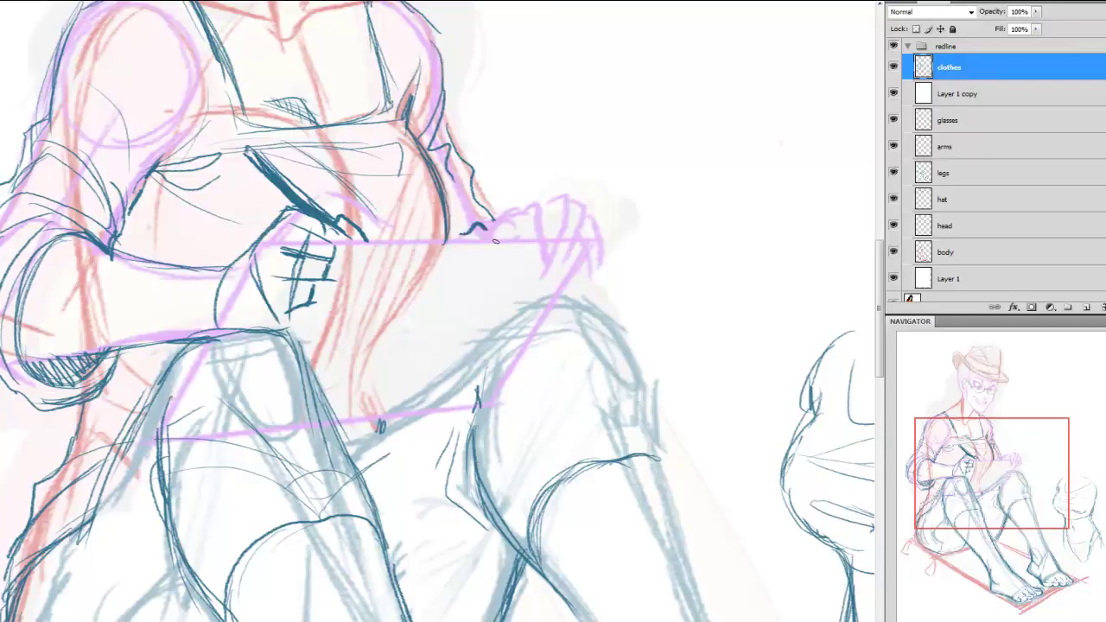
{"action": "mouse_move", "coordinate": [454, 238]}
{"action": "left_mouse_down"}
{"action": "mouse_move", "coordinate": [488, 234]}
{"action": "mouse_move", "coordinate": [512, 205]}
{"action": "mouse_move", "coordinate": [482, 214]}
{"action": "mouse_move", "coordinate": [505, 182]}
{"action": "mouse_move", "coordinate": [513, 206]}
{"action": "mouse_move", "coordinate": [480, 222]}
{"action": "mouse_move", "coordinate": [505, 195]}
{"action": "left_mouse_up"}
{"action": "key", "text": "ctrl+z"}
{"action": "left_click_drag", "start_coordinate": [533, 248], "coordinate": [513, 204]}
{"action": "mouse_move", "coordinate": [528, 247]}
{"action": "left_mouse_down"}
{"action": "mouse_move", "coordinate": [504, 226]}
{"action": "mouse_move", "coordinate": [528, 279]}
{"action": "left_mouse_up"}
{"action": "key", "text": "ctrl+z"}
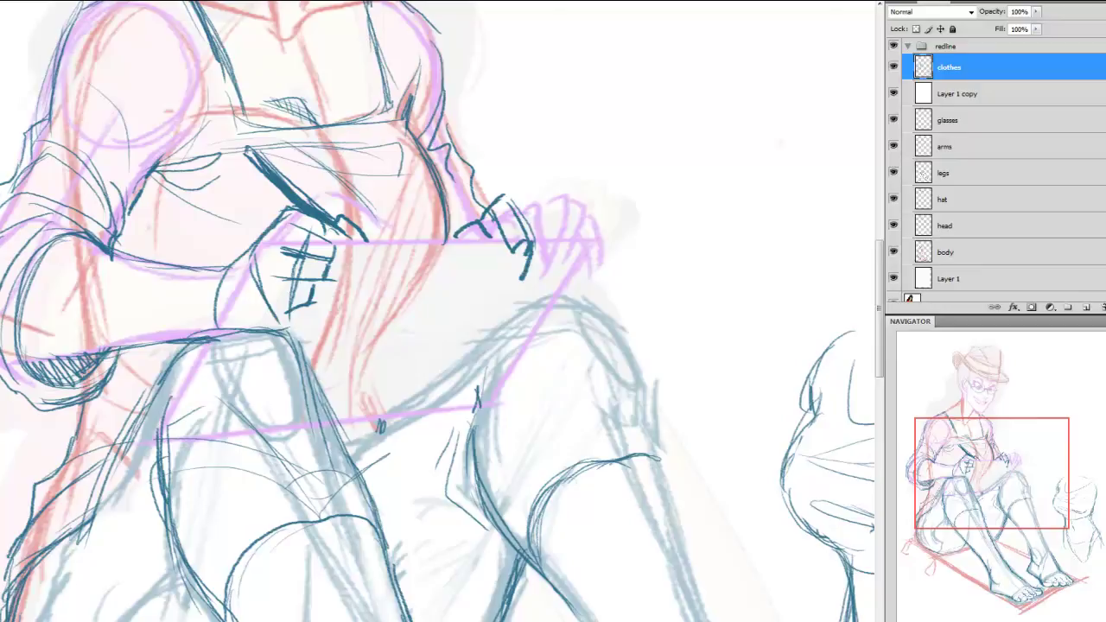
Rework the far hand's first finger and draw the remaining fingers curled over the board's corner
{"action": "key", "text": "e"}
{"action": "left_click_drag", "start_coordinate": [525, 235], "coordinate": [505, 258]}
{"action": "left_click_drag", "start_coordinate": [530, 244], "coordinate": [505, 296]}
{"action": "mouse_move", "coordinate": [528, 237]}
{"action": "left_mouse_down"}
{"action": "mouse_move", "coordinate": [505, 268]}
{"action": "mouse_move", "coordinate": [526, 250]}
{"action": "mouse_move", "coordinate": [526, 226]}
{"action": "mouse_move", "coordinate": [546, 226]}
{"action": "mouse_move", "coordinate": [548, 249]}
{"action": "left_mouse_up"}
{"action": "key", "text": "ctrl+z"}
{"action": "mouse_move", "coordinate": [548, 244]}
{"action": "left_mouse_down"}
{"action": "mouse_move", "coordinate": [541, 268]}
{"action": "mouse_move", "coordinate": [538, 259]}
{"action": "left_mouse_up"}
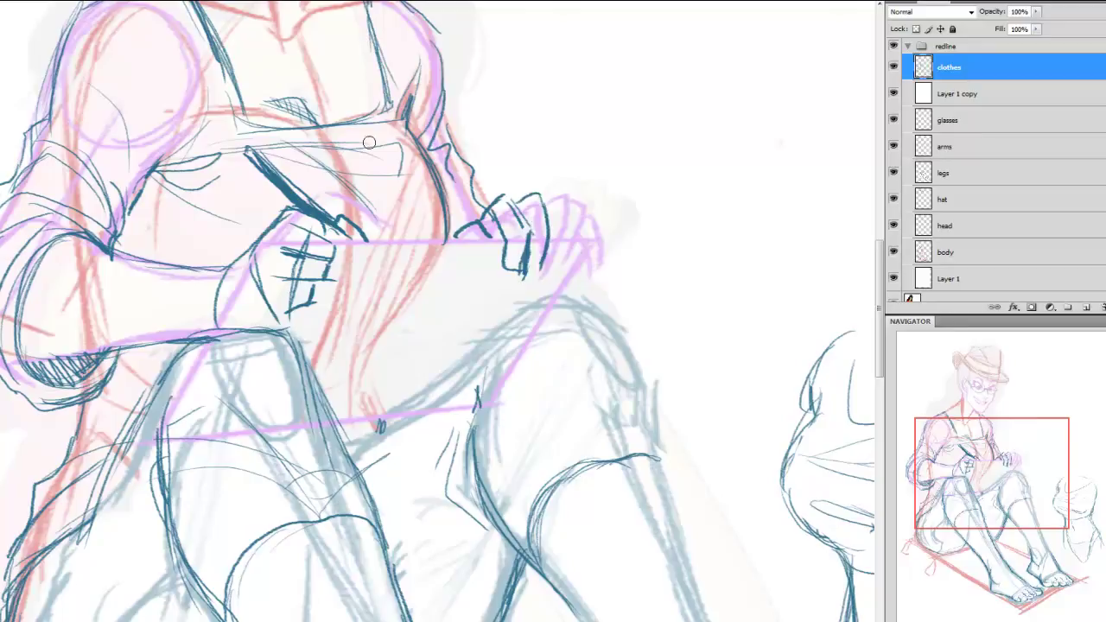
{"action": "mouse_move", "coordinate": [529, 200]}
{"action": "left_mouse_down"}
{"action": "mouse_move", "coordinate": [519, 193]}
{"action": "mouse_move", "coordinate": [535, 187]}
{"action": "mouse_move", "coordinate": [543, 265]}
{"action": "left_mouse_up"}
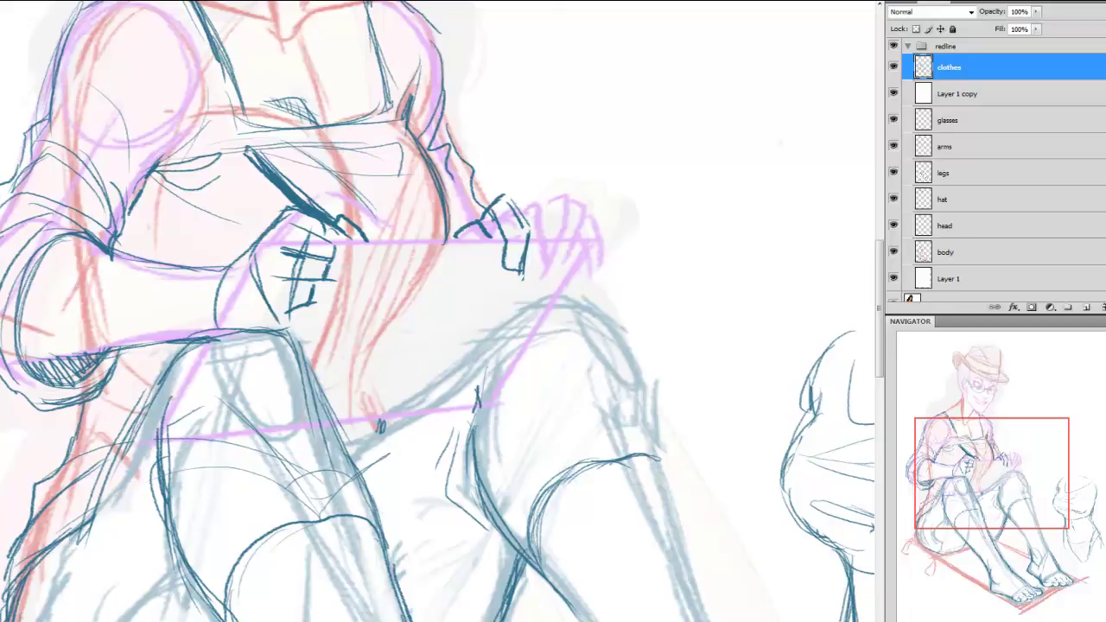
{"action": "mouse_move", "coordinate": [516, 200]}
{"action": "left_mouse_down"}
{"action": "mouse_move", "coordinate": [543, 211]}
{"action": "mouse_move", "coordinate": [544, 231]}
{"action": "mouse_move", "coordinate": [539, 273]}
{"action": "mouse_move", "coordinate": [517, 288]}
{"action": "mouse_move", "coordinate": [569, 216]}
{"action": "mouse_move", "coordinate": [559, 264]}
{"action": "mouse_move", "coordinate": [540, 273]}
{"action": "left_mouse_up"}
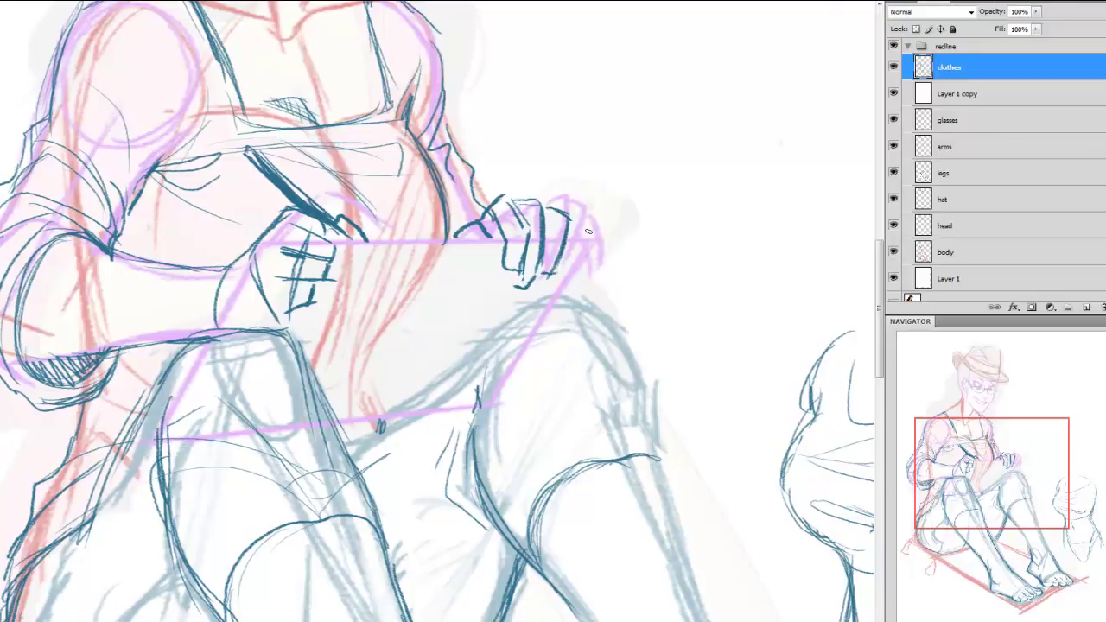
{"action": "mouse_move", "coordinate": [577, 225]}
{"action": "left_mouse_down"}
{"action": "mouse_move", "coordinate": [571, 249]}
{"action": "mouse_move", "coordinate": [599, 253]}
{"action": "left_mouse_up"}
Draw the drawing board's near side edge as a thick line from the fist down to the knee
{"action": "left_click_drag", "start_coordinate": [1038, 460], "coordinate": [1010, 423]}
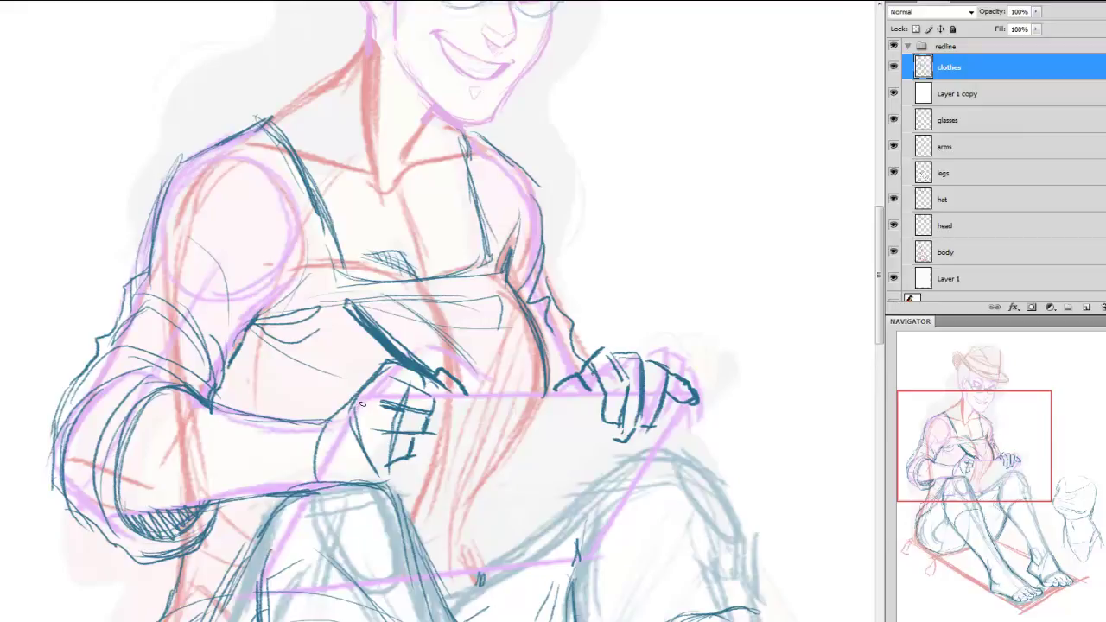
{"action": "left_click_drag", "start_coordinate": [363, 398], "coordinate": [320, 496]}
{"action": "left_click_drag", "start_coordinate": [339, 444], "coordinate": [316, 490]}
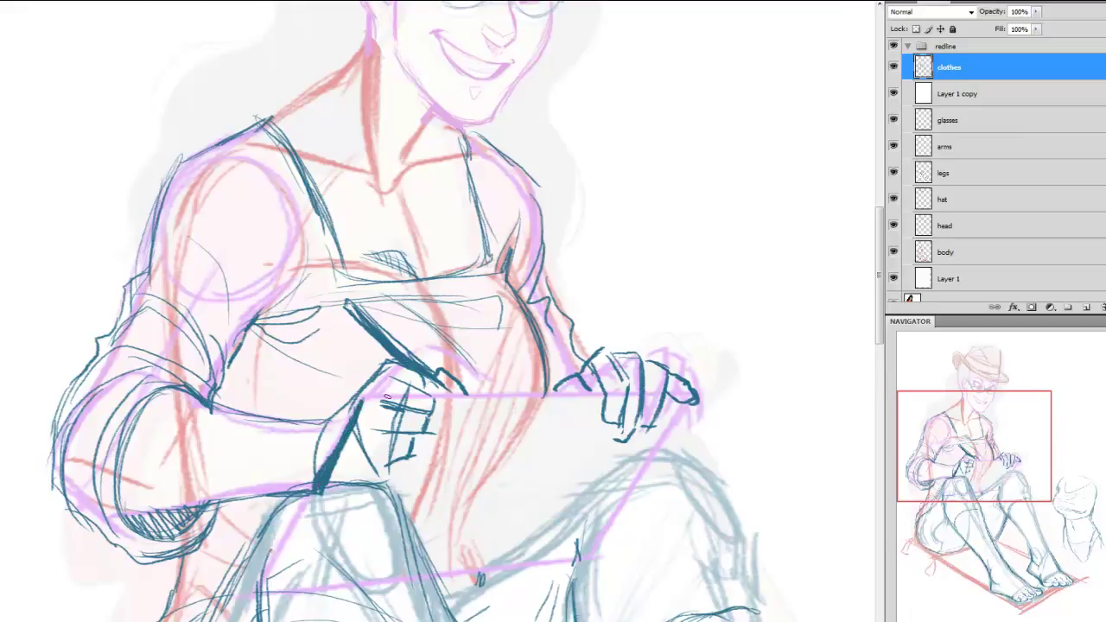
{"action": "left_click_drag", "start_coordinate": [403, 399], "coordinate": [599, 397]}
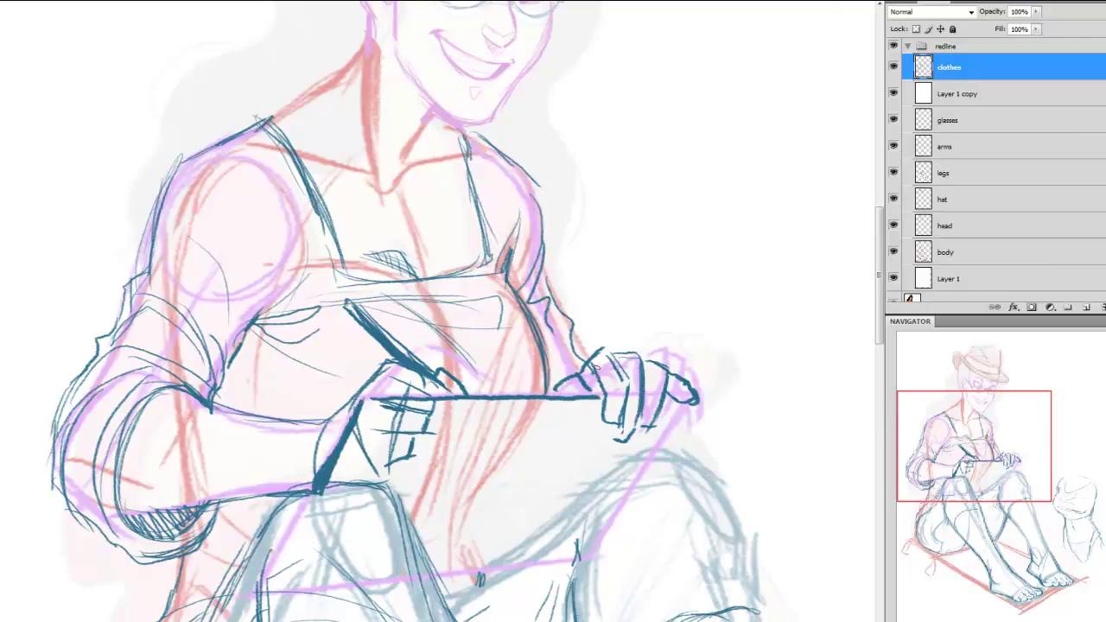
{"action": "key", "text": "ctrl+z"}
{"action": "mouse_move", "coordinate": [389, 398]}
{"action": "left_mouse_down"}
{"action": "mouse_move", "coordinate": [523, 394]}
{"action": "mouse_move", "coordinate": [380, 397]}
{"action": "mouse_move", "coordinate": [441, 390]}
{"action": "left_mouse_up"}
{"action": "key", "text": "ctrl+z"}
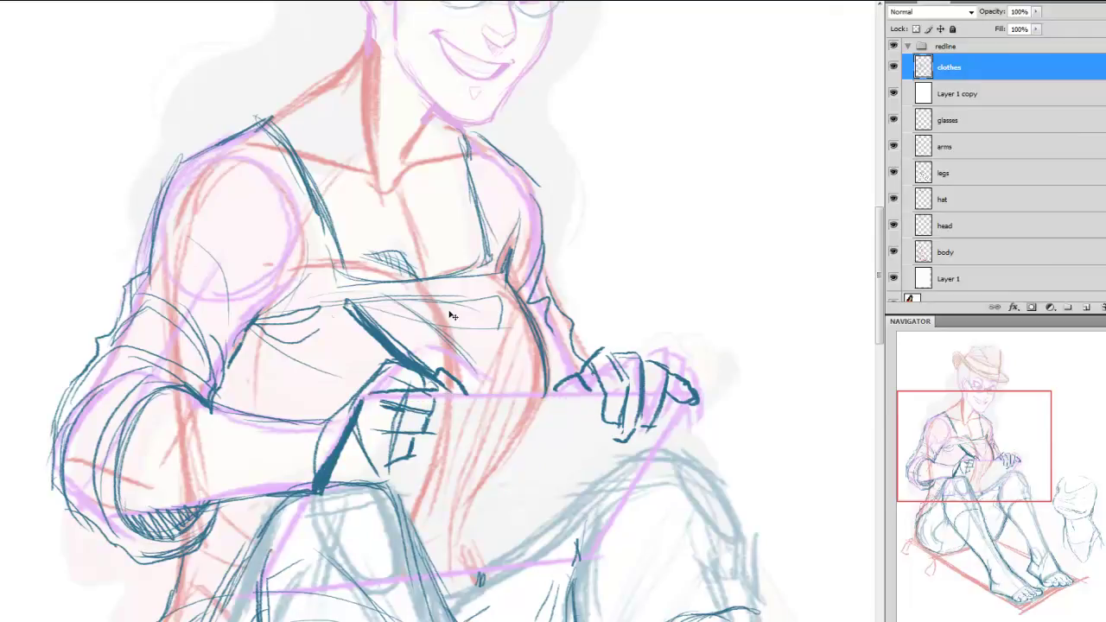
{"action": "key", "text": "ctrl+z"}
Draw the board's top edge between the hands and its far side edge below the fingers, and refine the near side edge
{"action": "left_click_drag", "start_coordinate": [368, 397], "coordinate": [605, 398]}
{"action": "left_click_drag", "start_coordinate": [675, 414], "coordinate": [653, 449]}
{"action": "left_click_drag", "start_coordinate": [1040, 464], "coordinate": [1038, 486]}
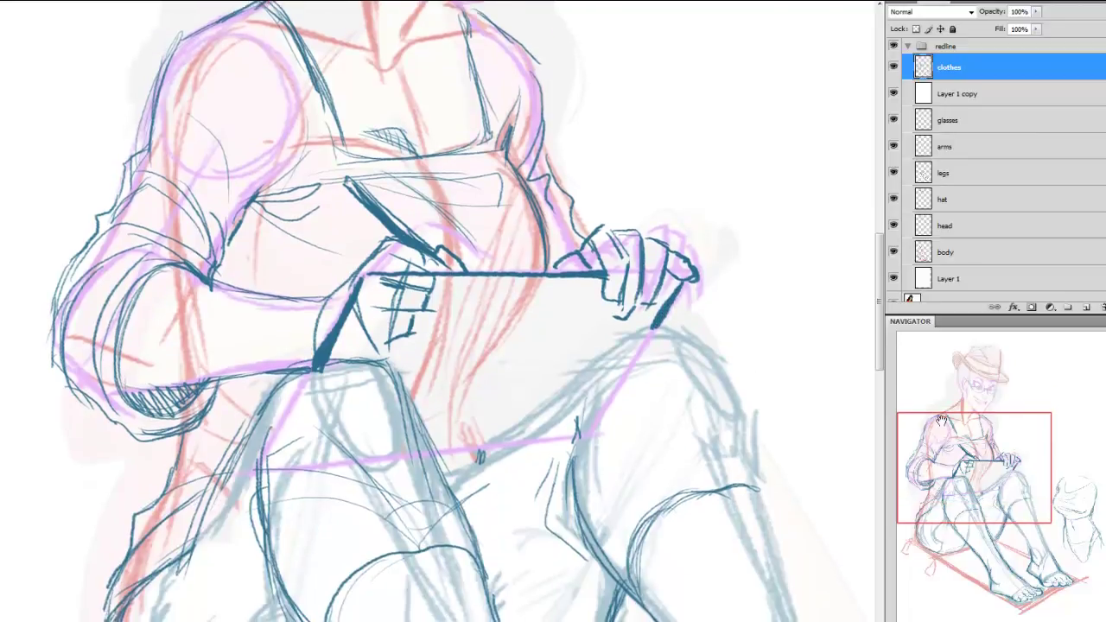
{"action": "mouse_move", "coordinate": [321, 341]}
{"action": "left_mouse_down"}
{"action": "mouse_move", "coordinate": [314, 358]}
{"action": "mouse_move", "coordinate": [334, 324]}
{"action": "left_mouse_up"}
{"action": "left_click_drag", "start_coordinate": [320, 362], "coordinate": [342, 302]}
{"action": "left_click_drag", "start_coordinate": [999, 438], "coordinate": [1002, 432]}
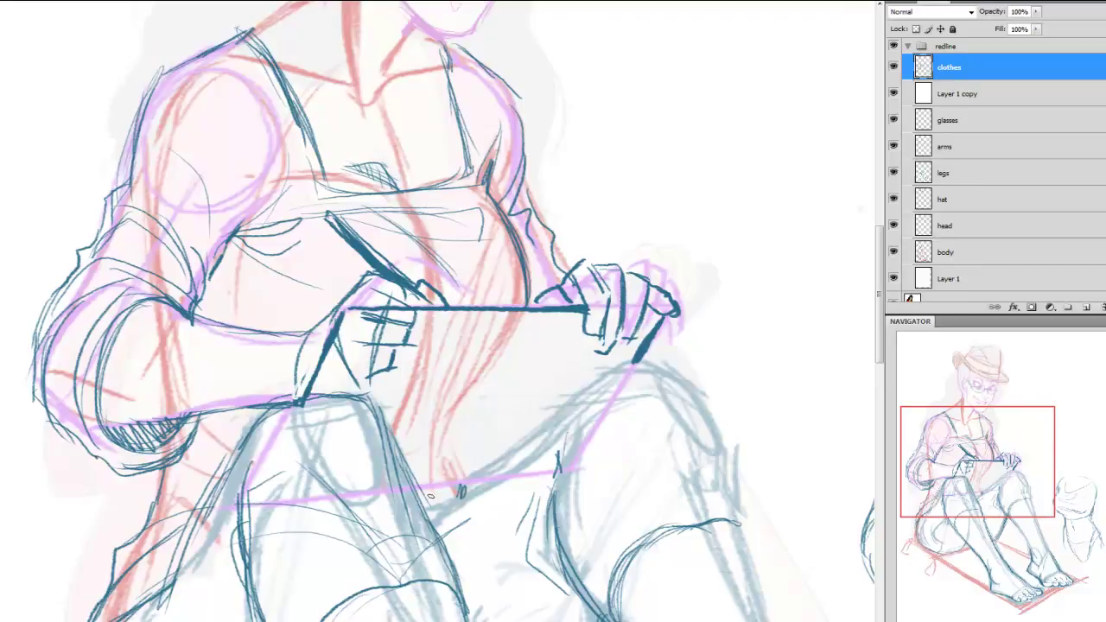
{"action": "left_click_drag", "start_coordinate": [418, 487], "coordinate": [482, 480]}
{"action": "key", "text": "ctrl+z"}
{"action": "key", "text": "ctrl+z"}
{"action": "key", "text": "ctrl+z"}
{"action": "left_click_drag", "start_coordinate": [413, 487], "coordinate": [487, 487]}
{"action": "key", "text": "ctrl+z"}
Draw the board's lower edge where it shows between the two legs, and tidy the marks at its end
{"action": "left_click_drag", "start_coordinate": [416, 487], "coordinate": [498, 483]}
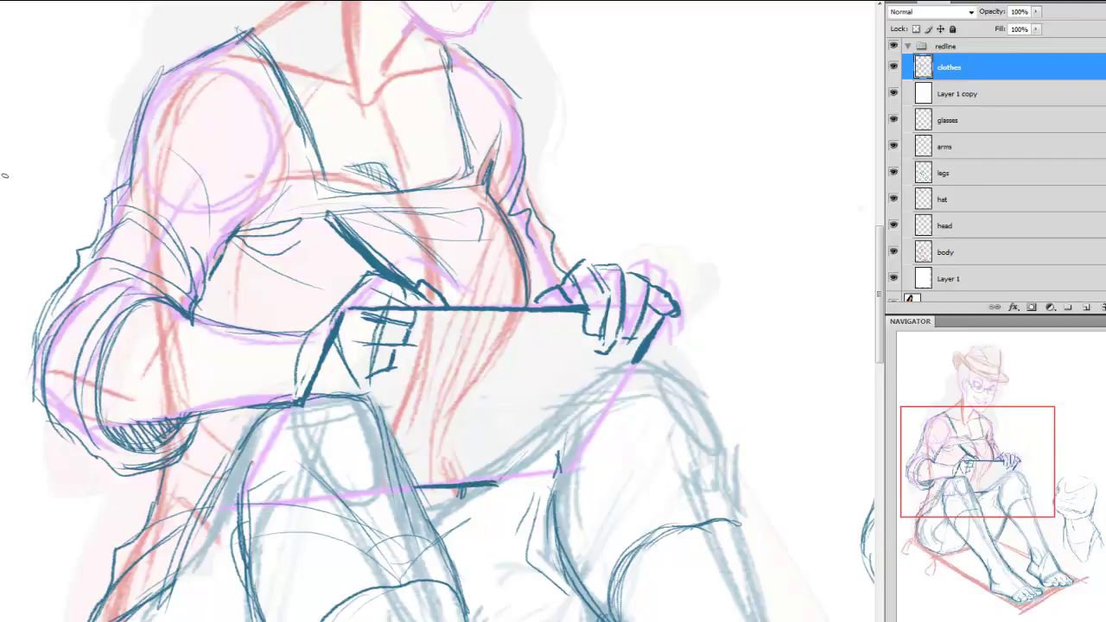
{"action": "left_click_drag", "start_coordinate": [474, 498], "coordinate": [506, 472]}
Outline the near collarbone down to the throat, and trace both sides of the neck
{"action": "left_click_drag", "start_coordinate": [960, 491], "coordinate": [969, 470]}
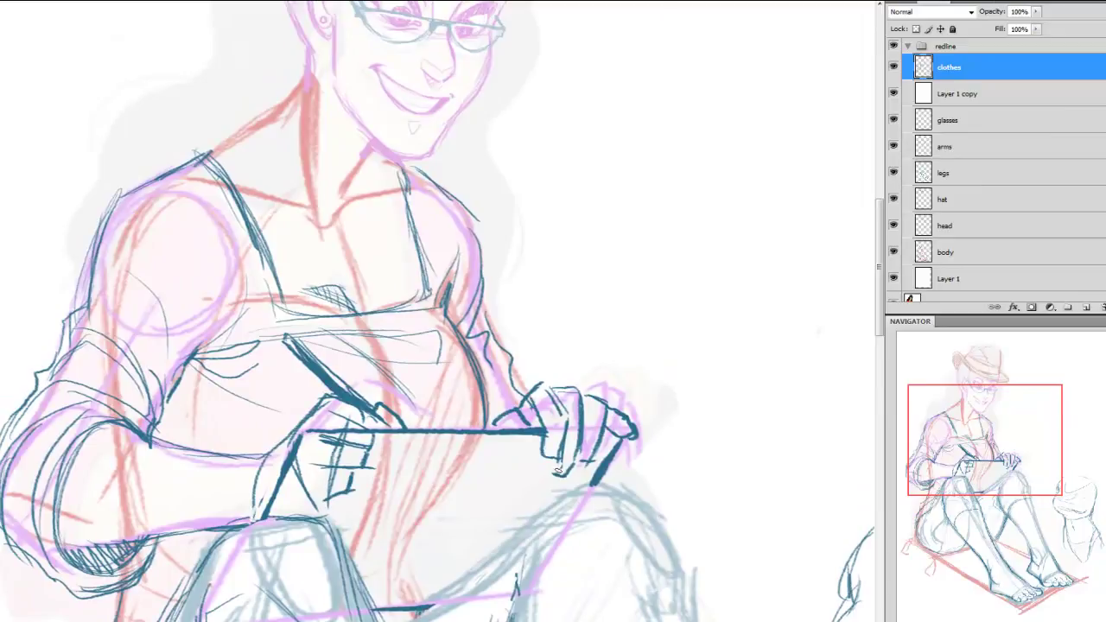
{"action": "left_click_drag", "start_coordinate": [1002, 443], "coordinate": [971, 401]}
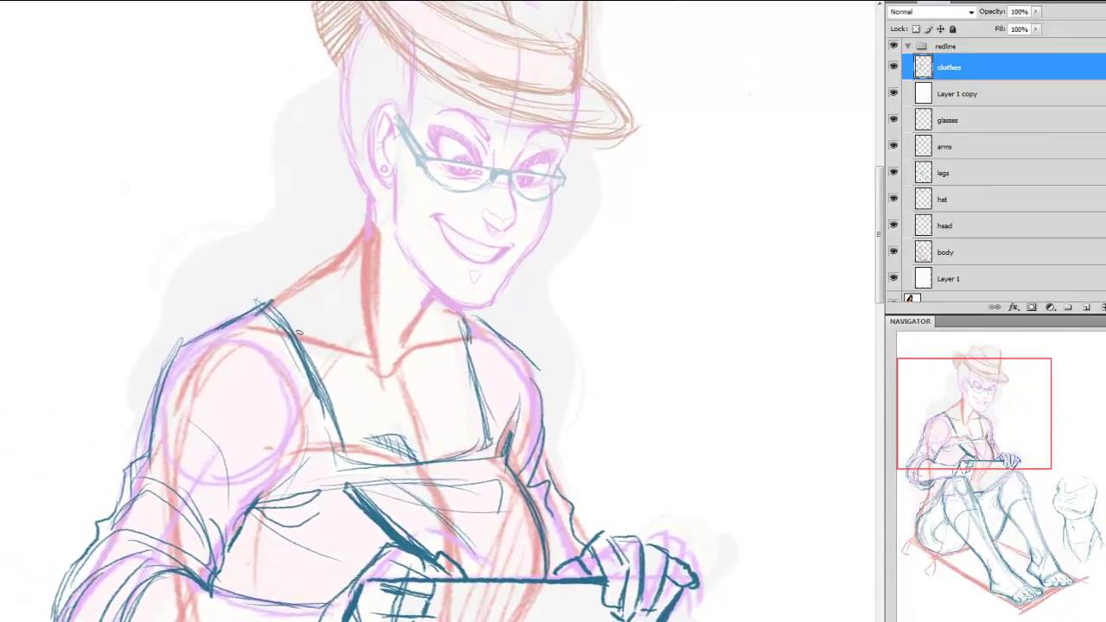
{"action": "left_click_drag", "start_coordinate": [299, 333], "coordinate": [391, 363]}
{"action": "mouse_move", "coordinate": [365, 210]}
{"action": "left_mouse_down"}
{"action": "mouse_move", "coordinate": [342, 281]}
{"action": "mouse_move", "coordinate": [292, 286]}
{"action": "left_mouse_up"}
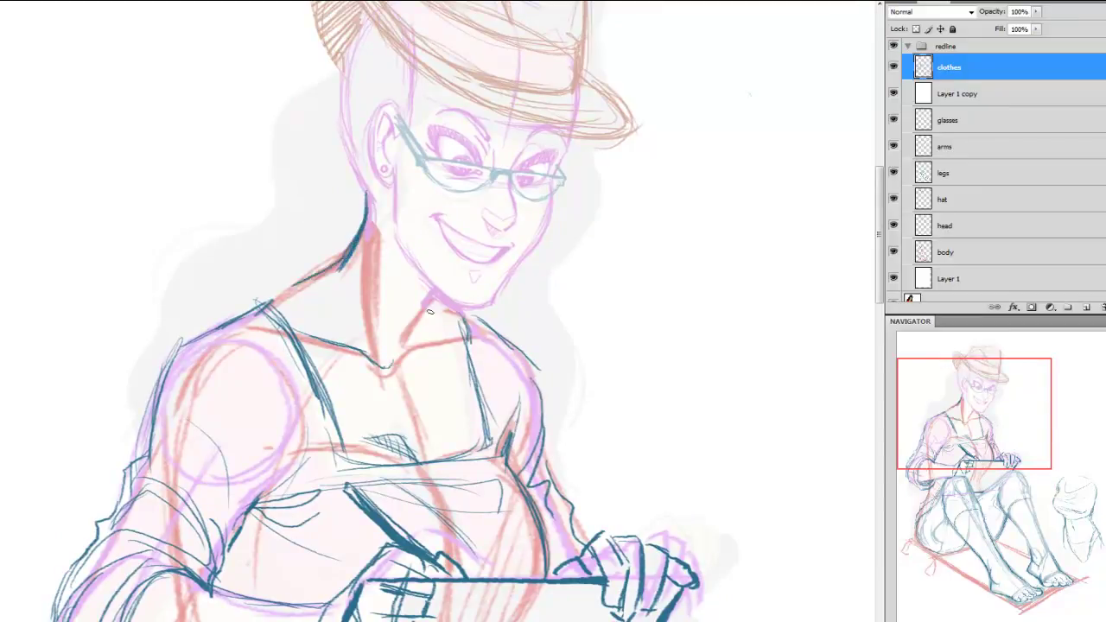
{"action": "left_click_drag", "start_coordinate": [404, 339], "coordinate": [438, 298]}
Move the glasses, hat and head layers together above the clothes layer in the redline group
{"action": "left_click_drag", "start_coordinate": [1002, 432], "coordinate": [956, 503]}
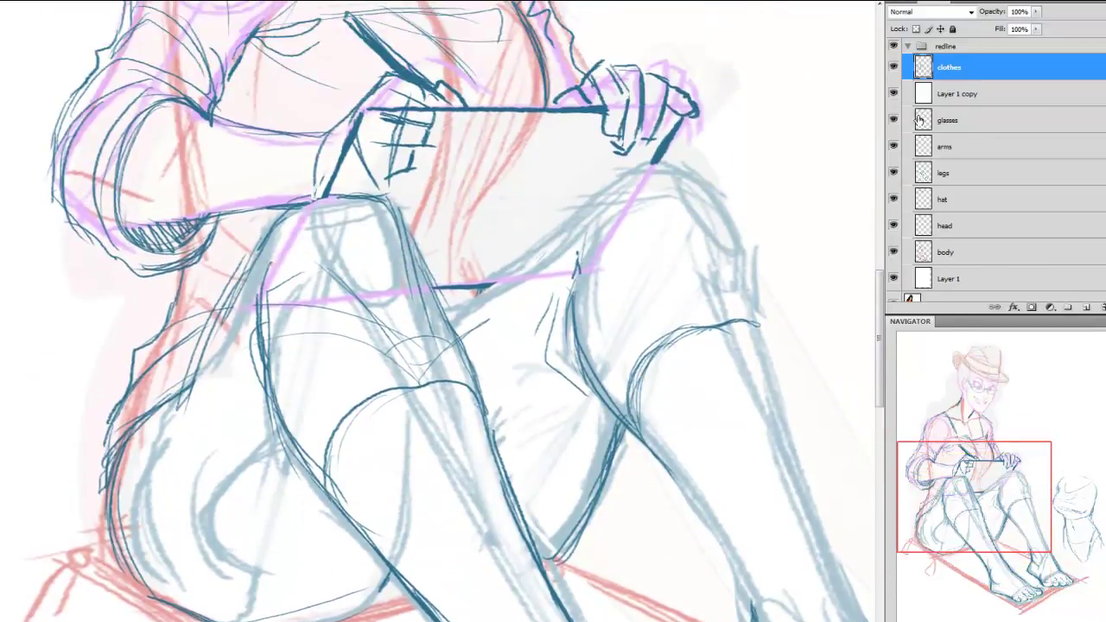
{"action": "left_click_drag", "start_coordinate": [993, 430], "coordinate": [976, 308]}
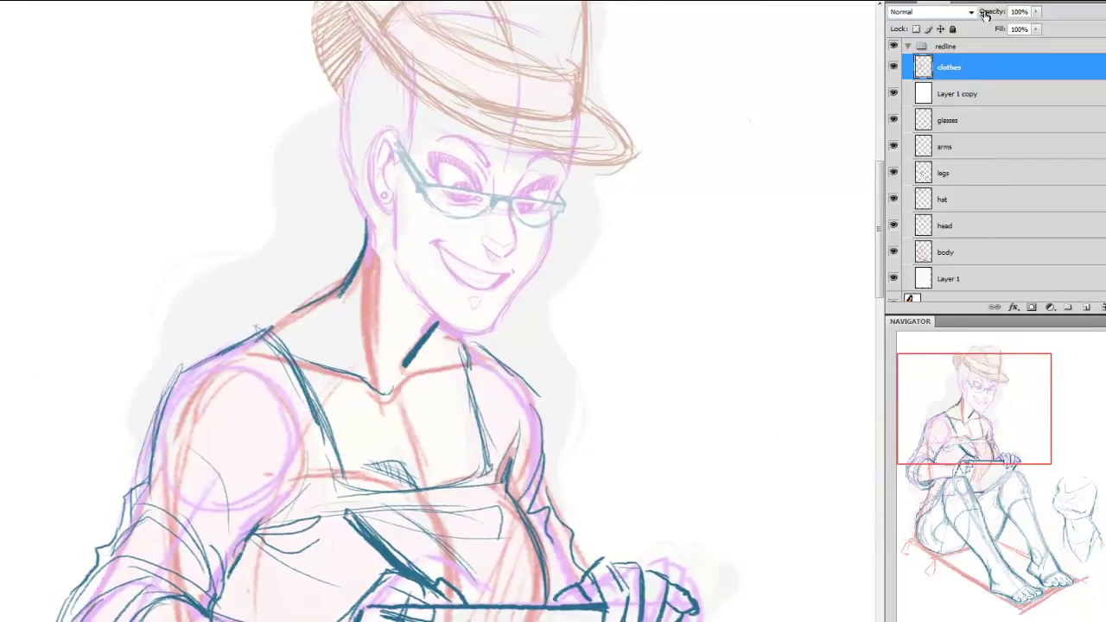
{"action": "left_click", "coordinate": [966, 227]}
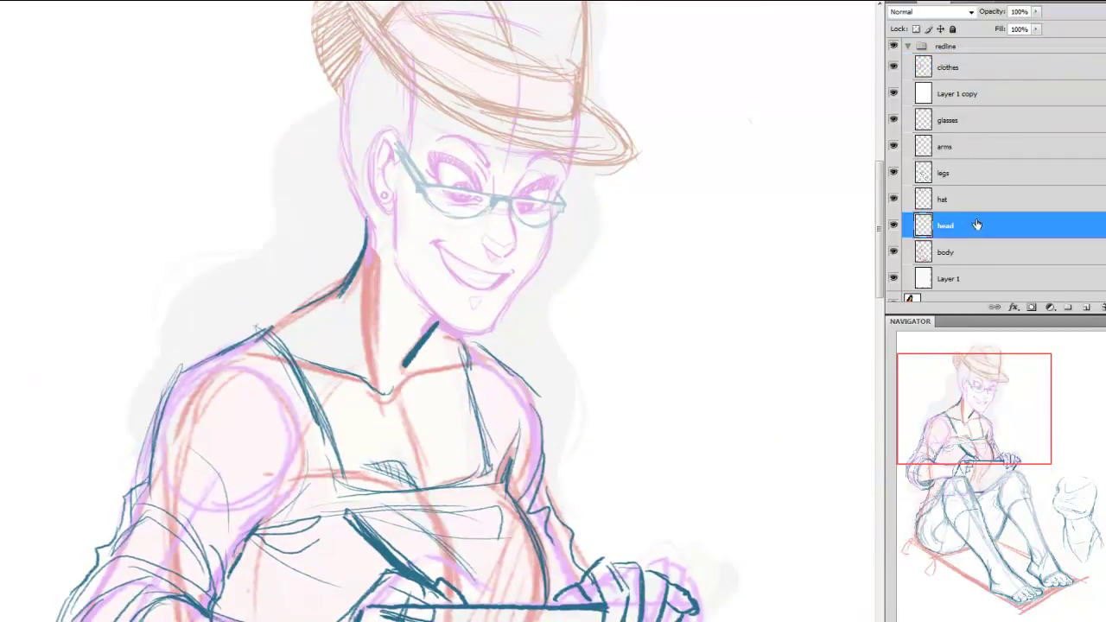
{"action": "left_click", "coordinate": [955, 123], "text": "ctrl"}
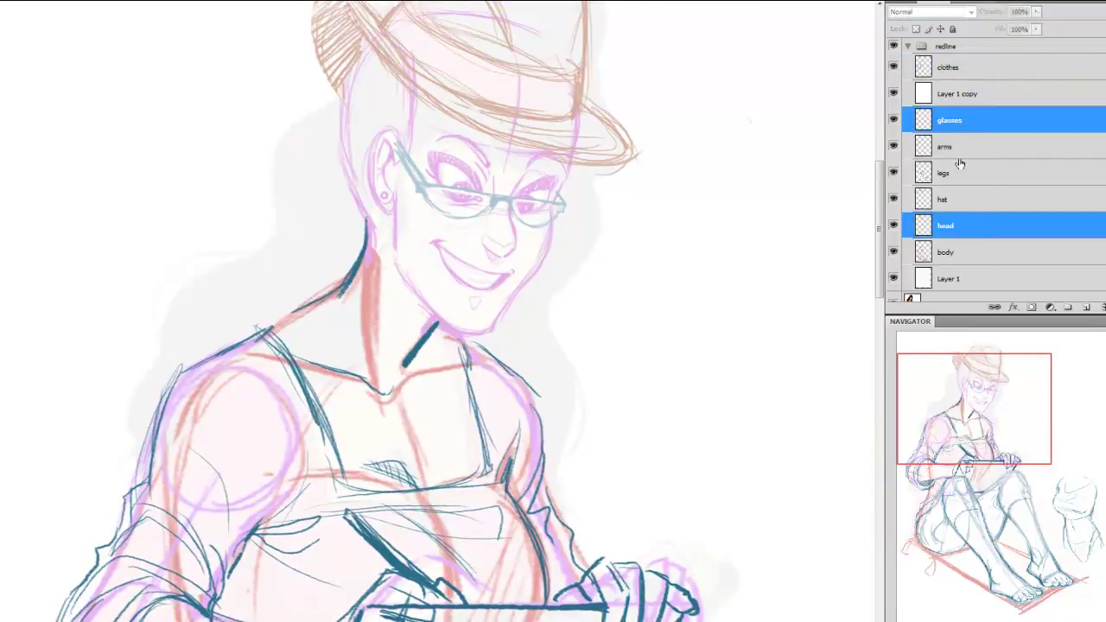
{"action": "left_click", "coordinate": [985, 199], "text": "ctrl"}
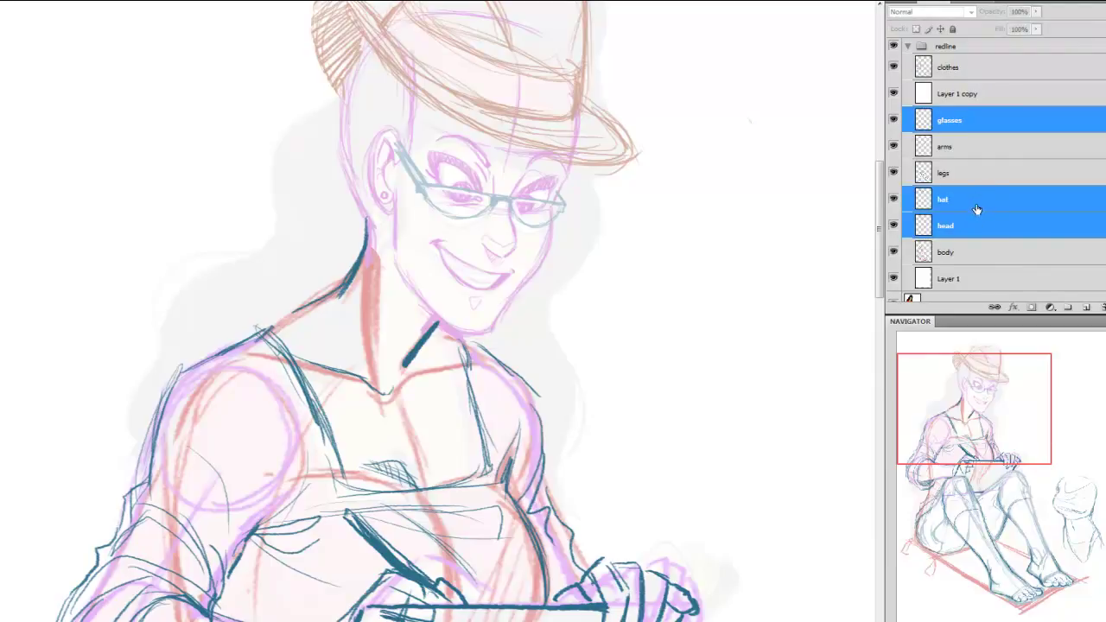
{"action": "left_click_drag", "start_coordinate": [976, 209], "coordinate": [998, 53]}
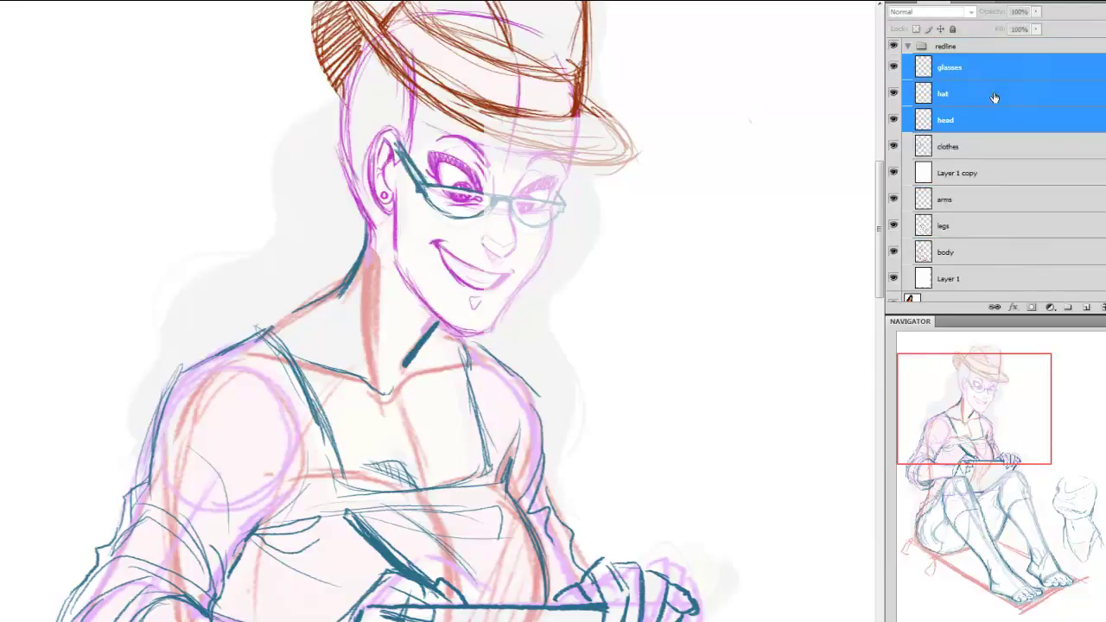
Move the legs layer above Layer 1 copy, directly below the clothes layer
{"action": "left_click_drag", "start_coordinate": [989, 357], "coordinate": [1016, 393]}
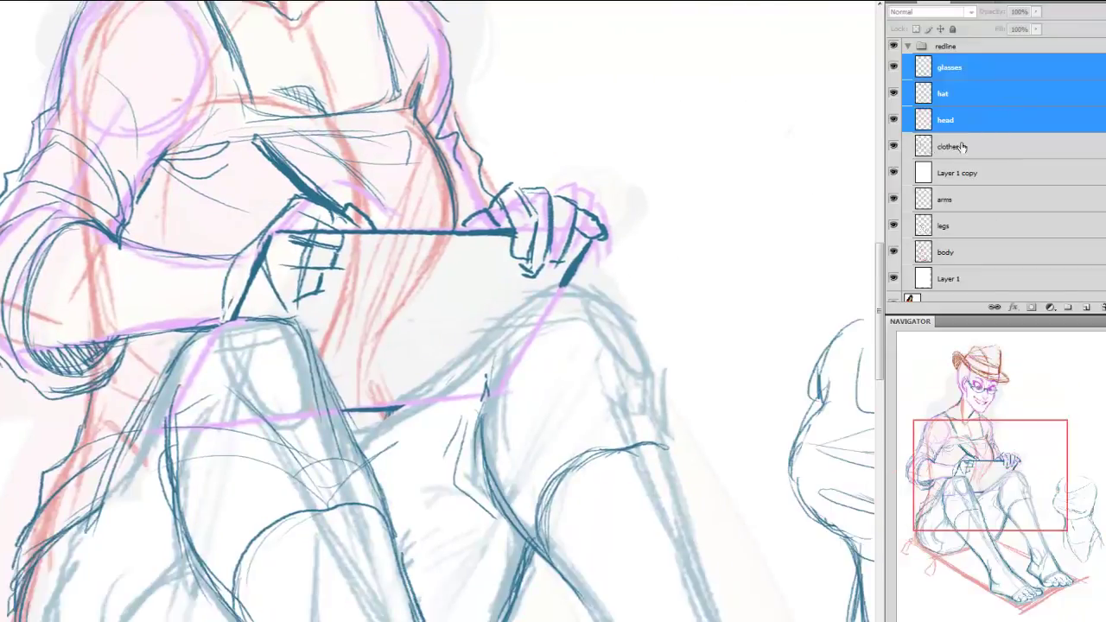
{"action": "left_click", "coordinate": [948, 225]}
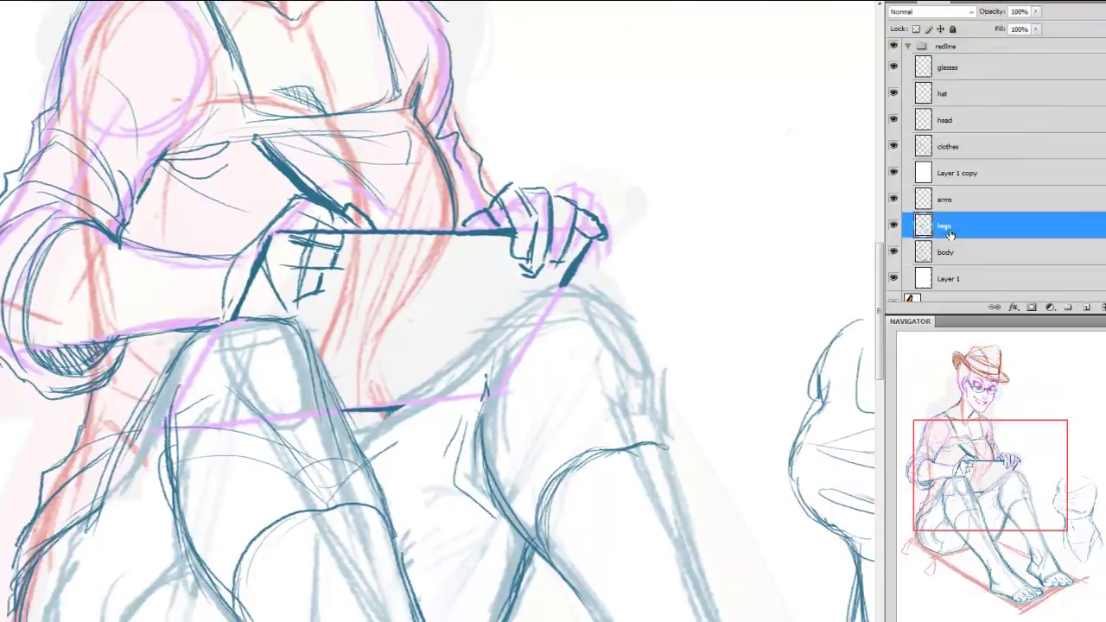
{"action": "mouse_move", "coordinate": [956, 231]}
{"action": "left_mouse_down"}
{"action": "mouse_move", "coordinate": [990, 148]}
{"action": "mouse_move", "coordinate": [986, 162]}
{"action": "left_mouse_up"}
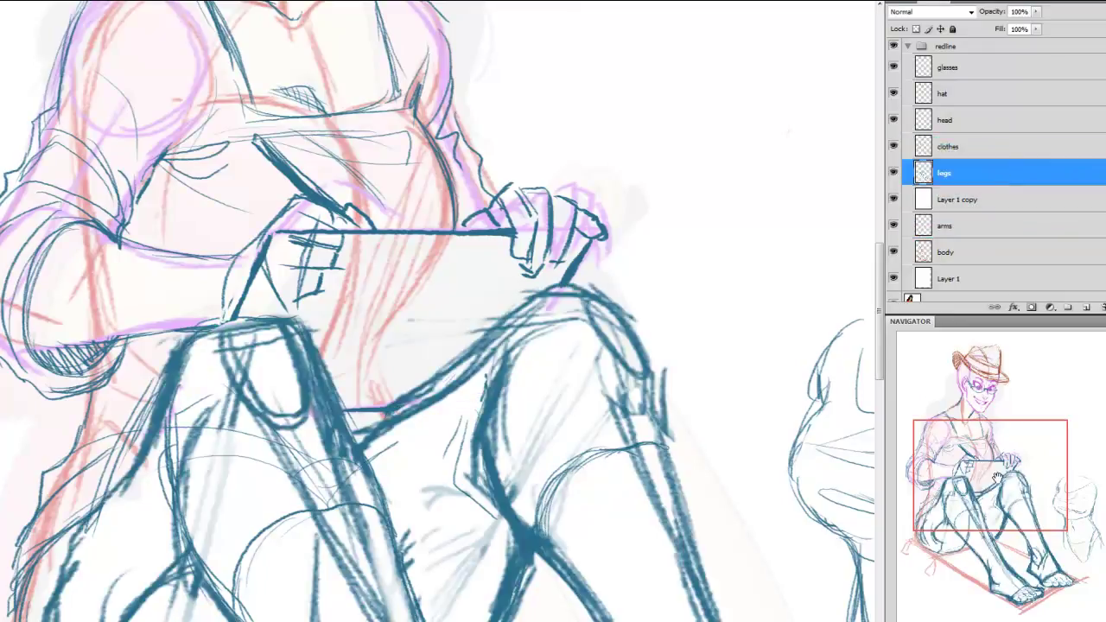
Erase the heavy upper outline of the near thigh and redraw it as a cleaner line from knee to hip
{"action": "mouse_move", "coordinate": [997, 478]}
{"action": "left_mouse_down"}
{"action": "mouse_move", "coordinate": [988, 538]}
{"action": "mouse_move", "coordinate": [988, 496]}
{"action": "left_mouse_up"}
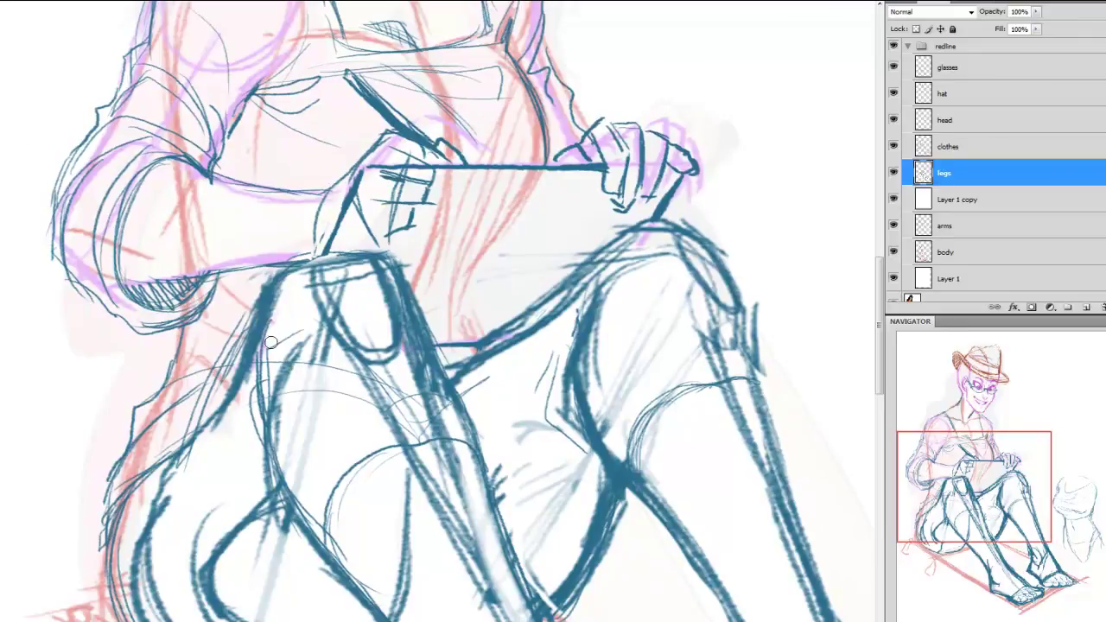
{"action": "mouse_move", "coordinate": [270, 342]}
{"action": "left_mouse_down"}
{"action": "mouse_move", "coordinate": [207, 428]}
{"action": "mouse_move", "coordinate": [261, 325]}
{"action": "mouse_move", "coordinate": [238, 365]}
{"action": "left_mouse_up"}
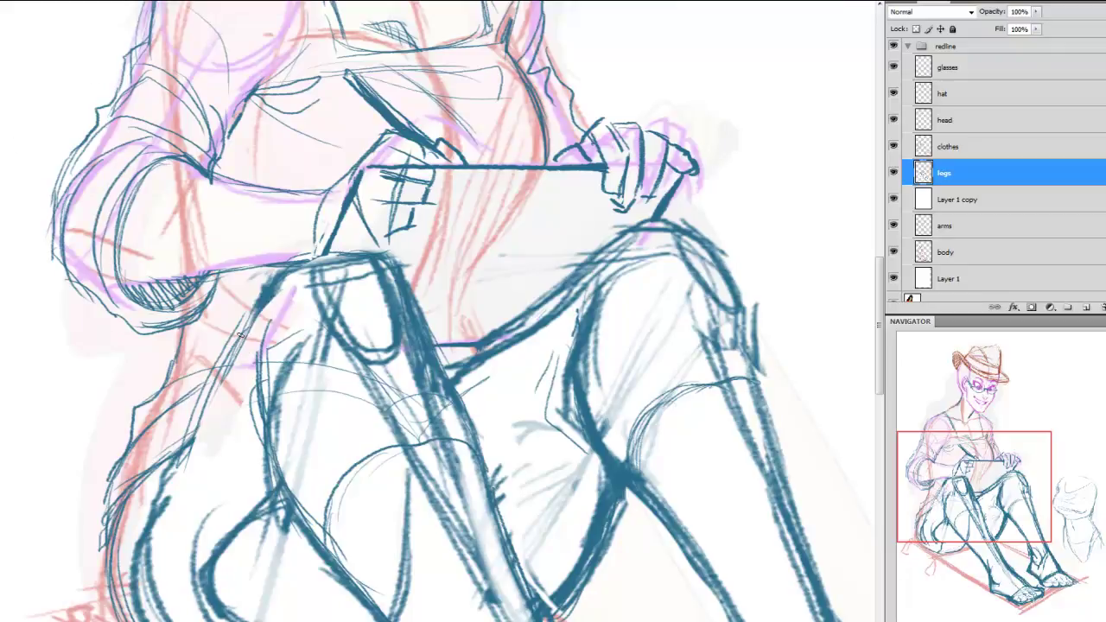
{"action": "left_click_drag", "start_coordinate": [266, 302], "coordinate": [183, 458]}
{"action": "left_click_drag", "start_coordinate": [221, 352], "coordinate": [171, 462]}
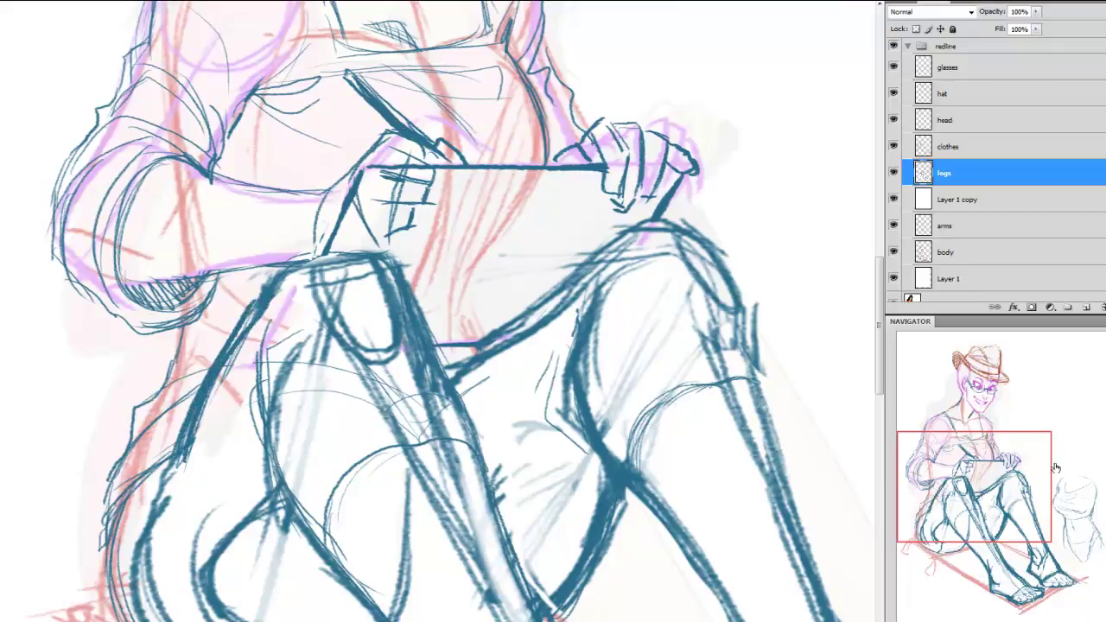
Mirror the drawing horizontally to check the figure's proportions with the legs and feet in view
{"action": "left_click_drag", "start_coordinate": [1055, 467], "coordinate": [992, 496]}
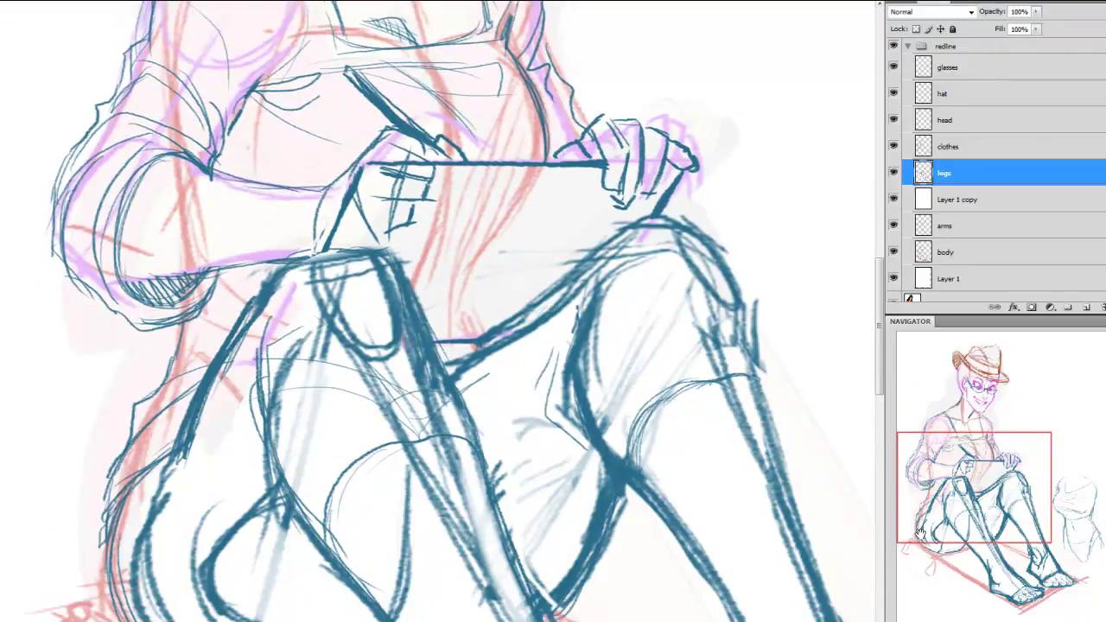
{"action": "key", "text": "ctrl+minus"}
{"action": "key", "text": "ctrl+minus"}
{"action": "left_click_drag", "start_coordinate": [1012, 529], "coordinate": [1068, 553]}
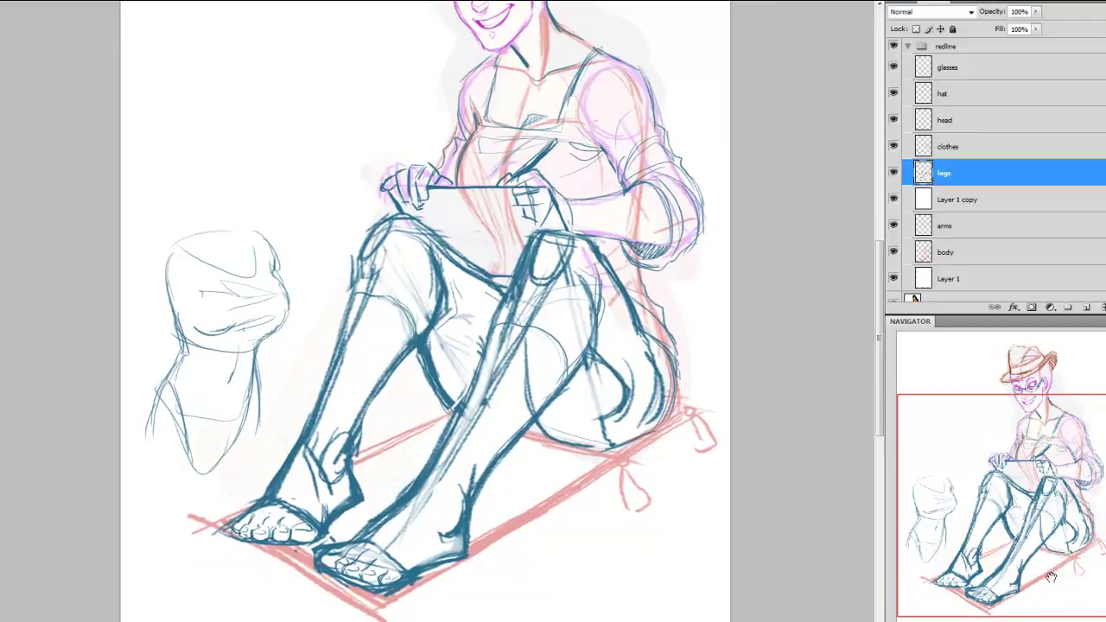
{"action": "mouse_move", "coordinate": [1051, 577]}
{"action": "left_mouse_down"}
{"action": "mouse_move", "coordinate": [1048, 520]}
{"action": "mouse_move", "coordinate": [1054, 579]}
{"action": "left_mouse_up"}
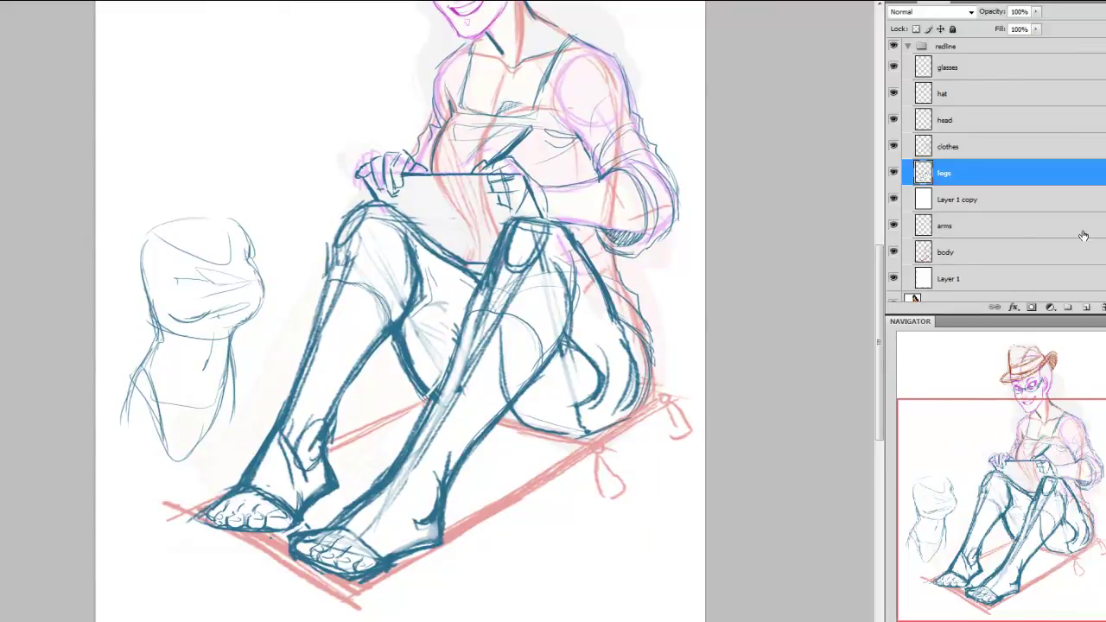
{"action": "key", "text": "ctrl+t"}
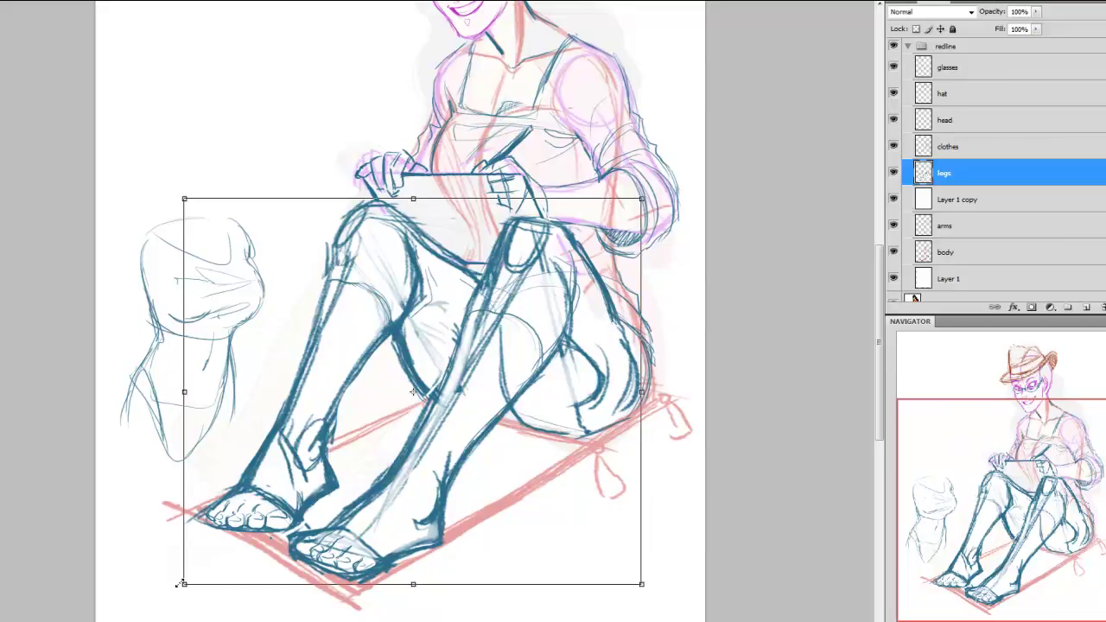
{"action": "left_click_drag", "start_coordinate": [180, 584], "coordinate": [222, 565]}
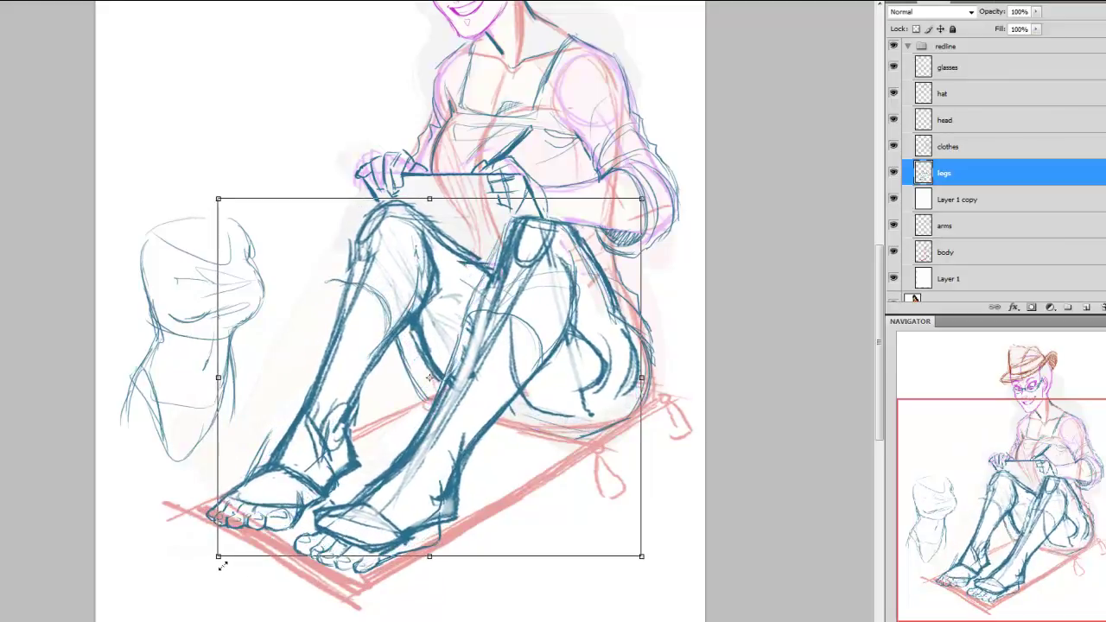
{"action": "key", "text": "ctrl+z"}
{"action": "key", "text": "Escape"}
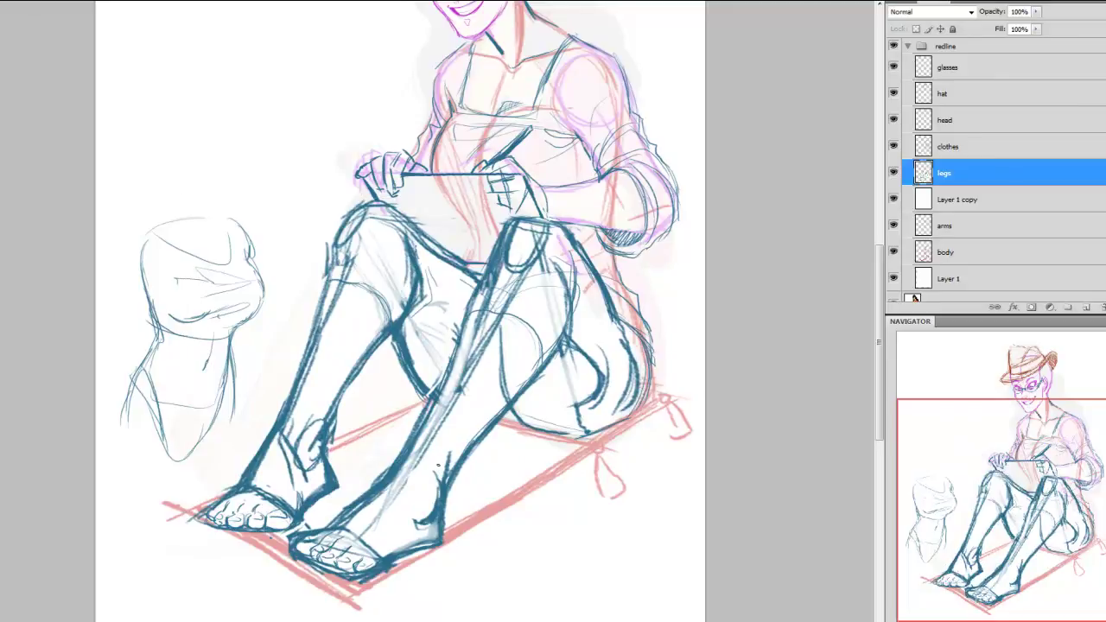
{"action": "left_click", "coordinate": [970, 67]}
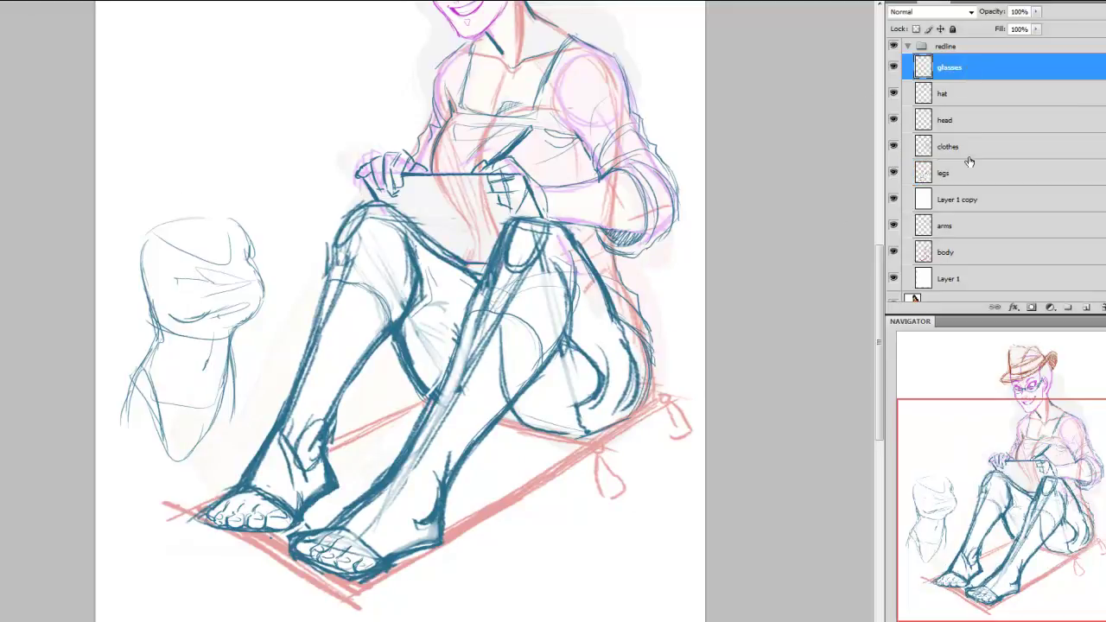
{"action": "left_click", "coordinate": [963, 172]}
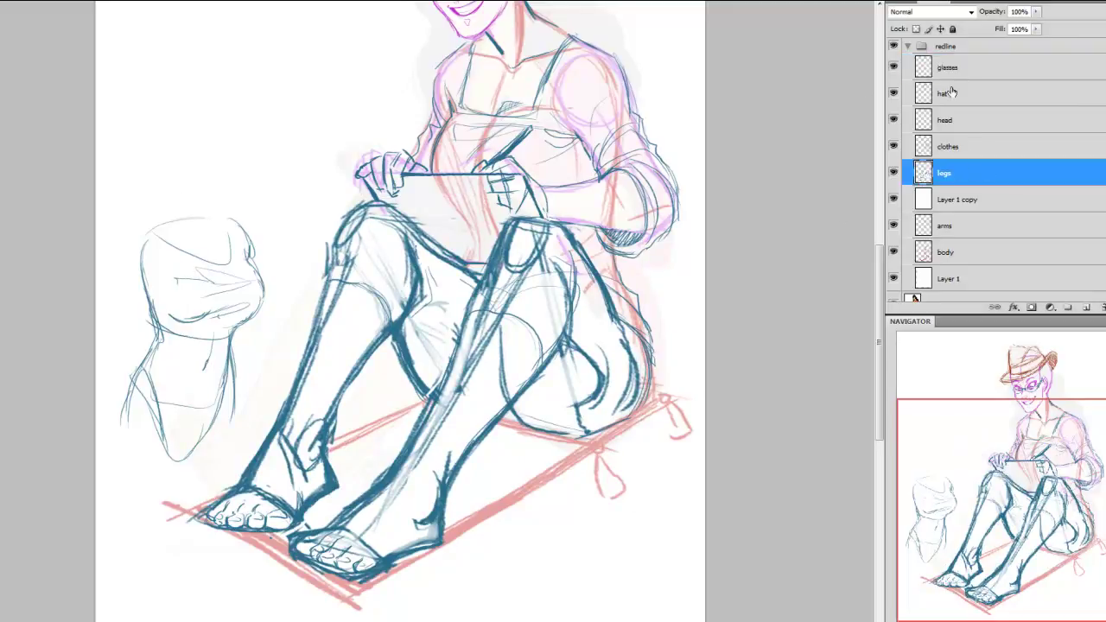
{"action": "left_click", "coordinate": [950, 154]}
{"action": "left_click", "coordinate": [946, 177], "text": "shift"}
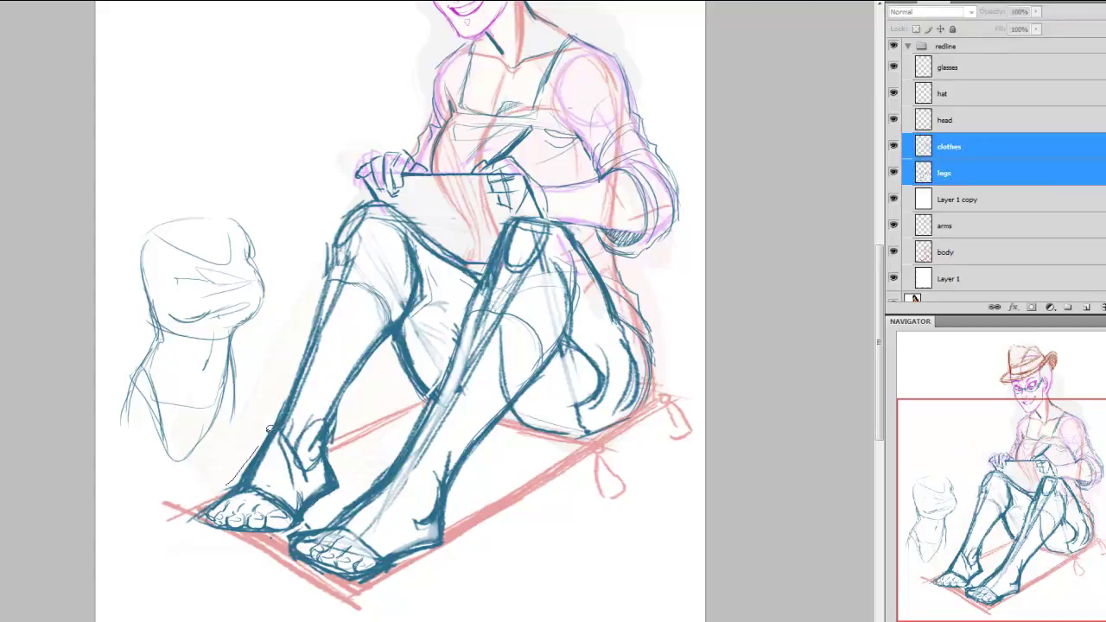
Select the area around both feet and fade its construction lines on the legs layer with Hue/Saturation, Lightness +83
{"action": "mouse_move", "coordinate": [268, 429]}
{"action": "left_mouse_down"}
{"action": "mouse_move", "coordinate": [445, 453]}
{"action": "mouse_move", "coordinate": [482, 581]}
{"action": "mouse_move", "coordinate": [320, 612]}
{"action": "mouse_move", "coordinate": [145, 516]}
{"action": "mouse_move", "coordinate": [177, 456]}
{"action": "left_mouse_up"}
{"action": "left_click", "coordinate": [967, 176]}
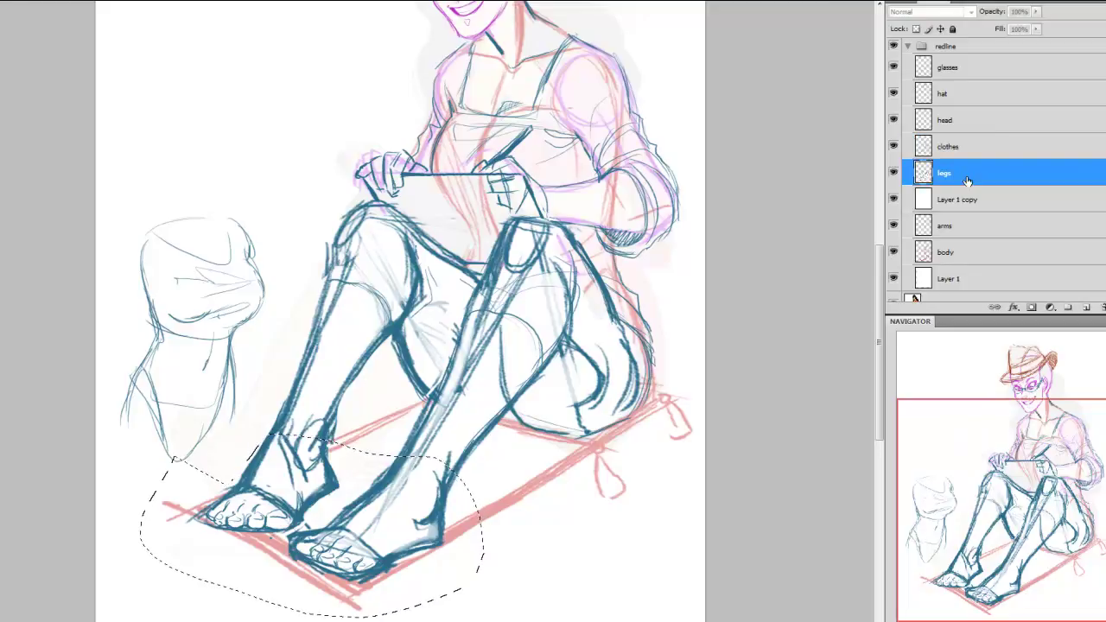
{"action": "key", "text": "ctrl+u"}
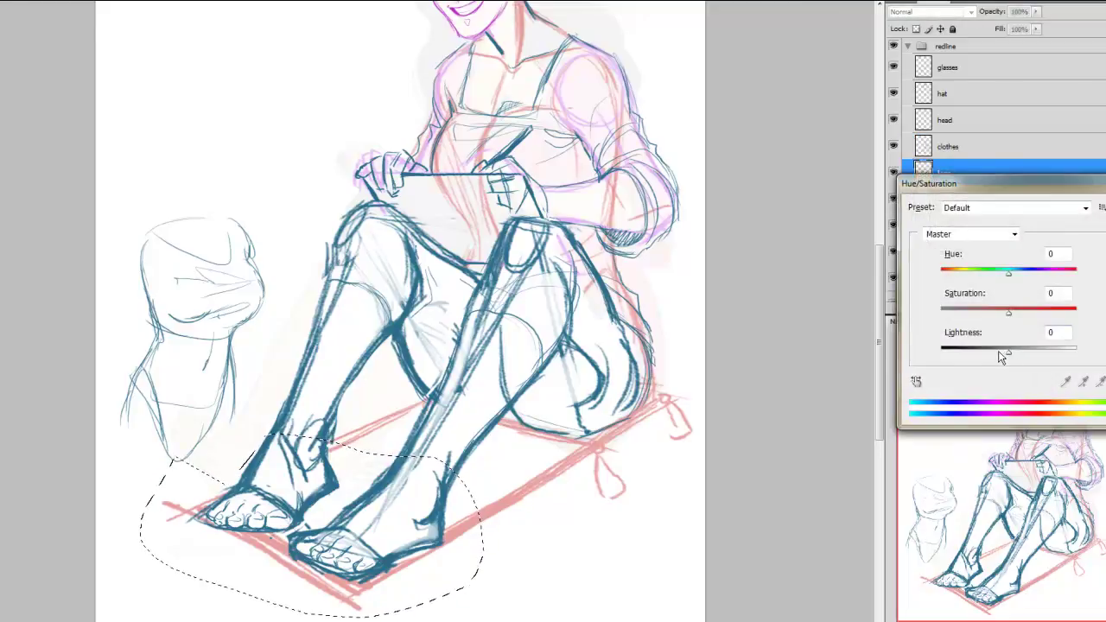
{"action": "left_click_drag", "start_coordinate": [1002, 355], "coordinate": [1067, 361]}
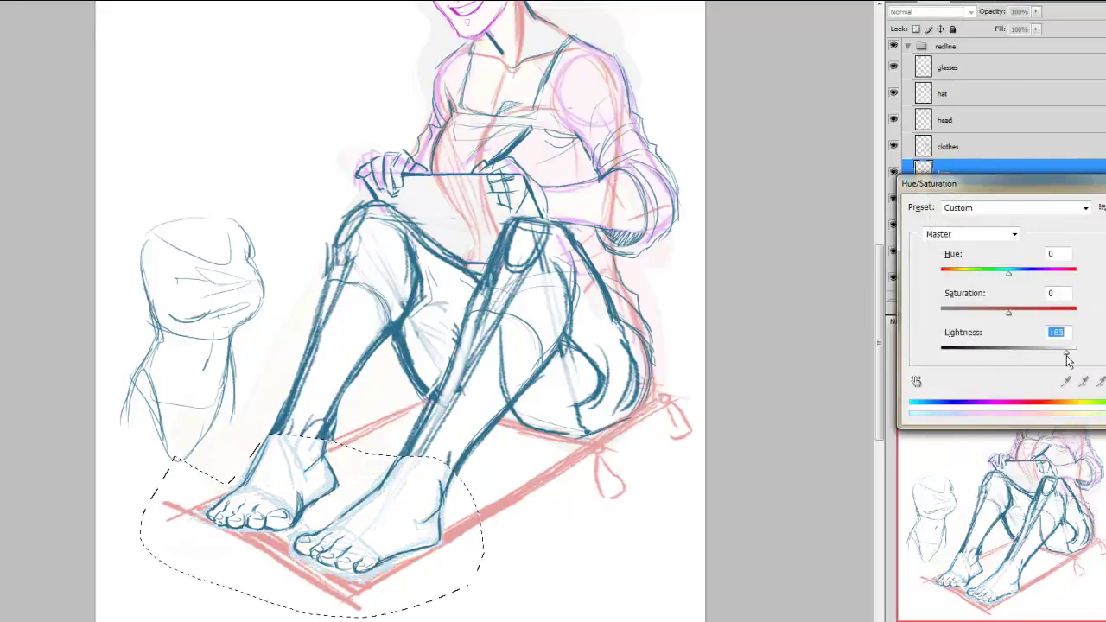
{"action": "key", "text": "Return"}
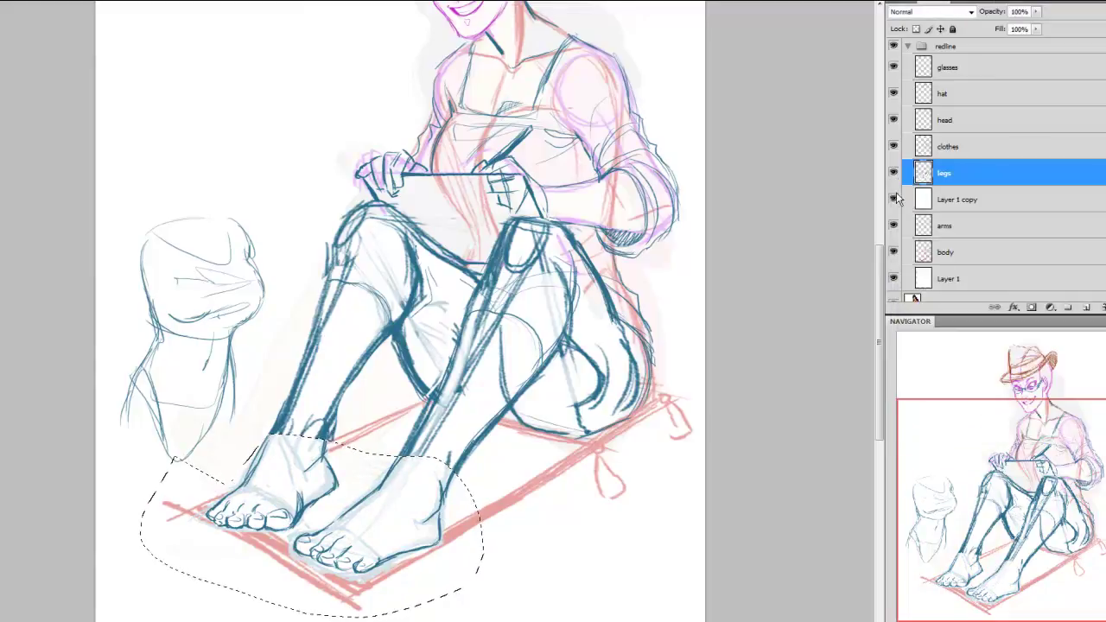
{"action": "key", "text": "ctrl+d"}
Select the side studies beside the figure and delete them from the clothes layer
{"action": "left_click", "coordinate": [894, 147]}
{"action": "left_click", "coordinate": [895, 147]}
{"action": "mouse_move", "coordinate": [152, 176]}
{"action": "left_mouse_down"}
{"action": "mouse_move", "coordinate": [293, 262]}
{"action": "mouse_move", "coordinate": [266, 377]}
{"action": "mouse_move", "coordinate": [217, 456]}
{"action": "mouse_move", "coordinate": [108, 413]}
{"action": "mouse_move", "coordinate": [118, 162]}
{"action": "left_mouse_up"}
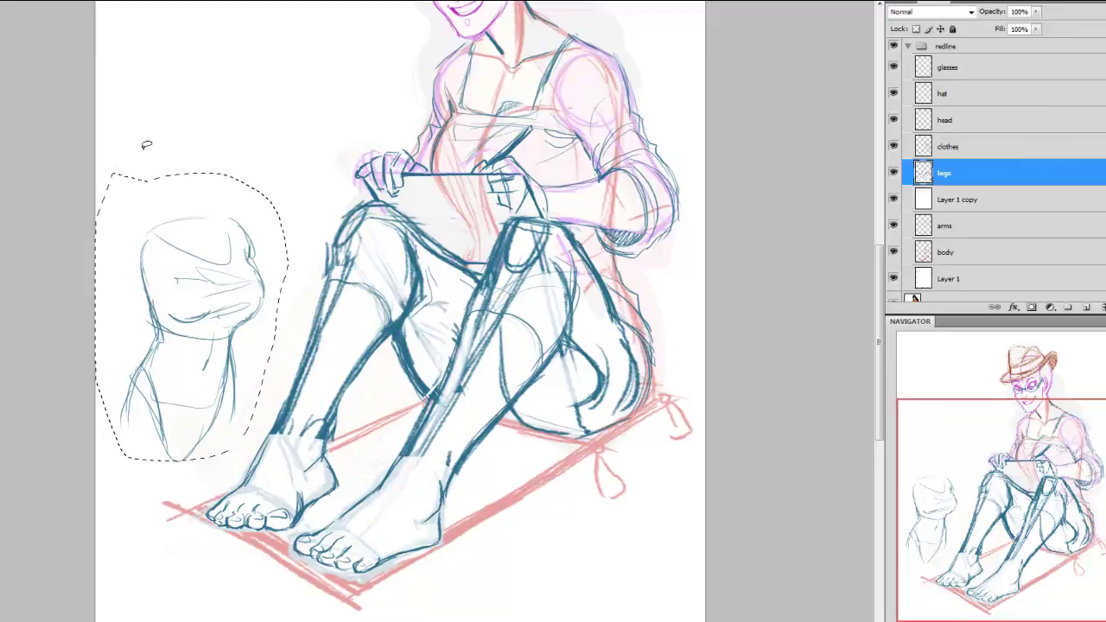
{"action": "left_click", "coordinate": [962, 149]}
{"action": "key", "text": "Delete"}
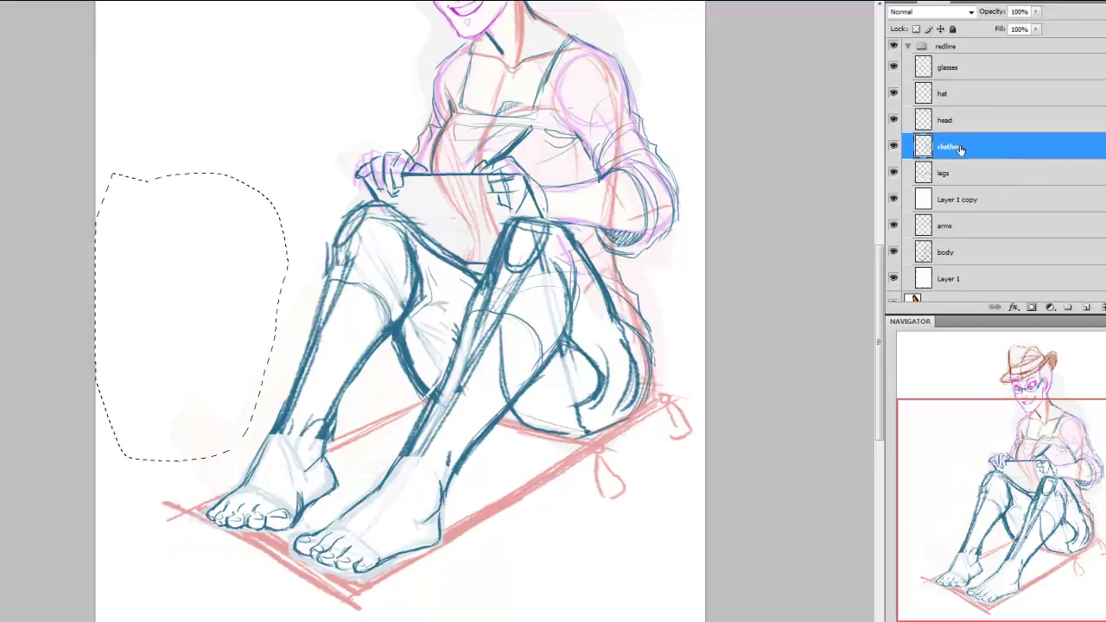
{"action": "key", "text": "ctrl+d"}
Merge the legs and clothes layers into one layer
{"action": "left_click", "coordinate": [961, 175]}
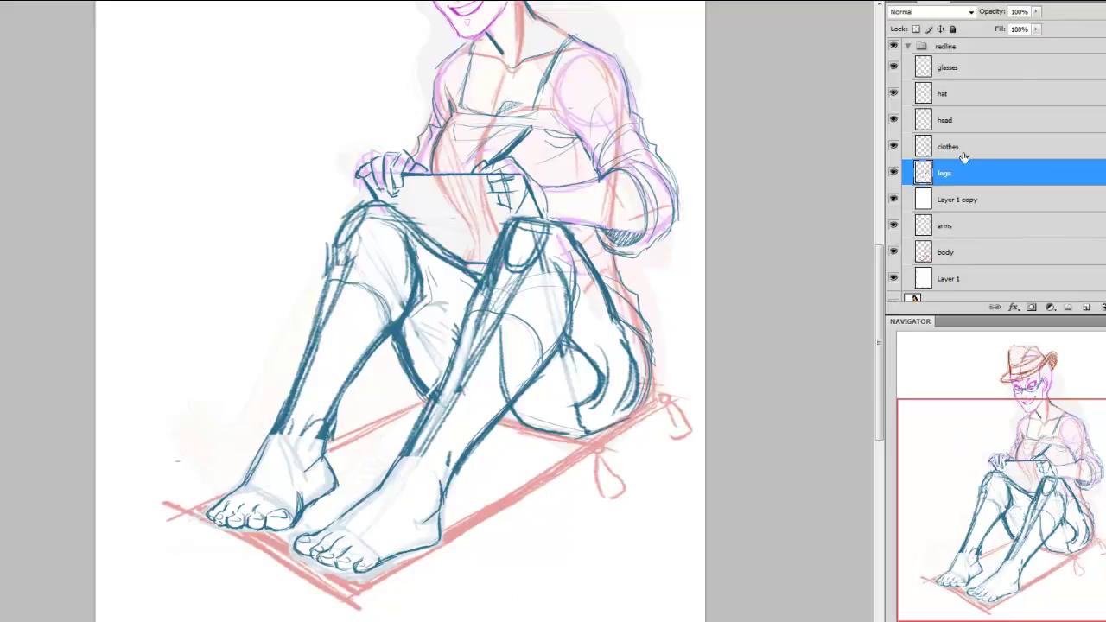
{"action": "left_click", "coordinate": [965, 148], "text": "ctrl"}
{"action": "key", "text": "ctrl+e"}
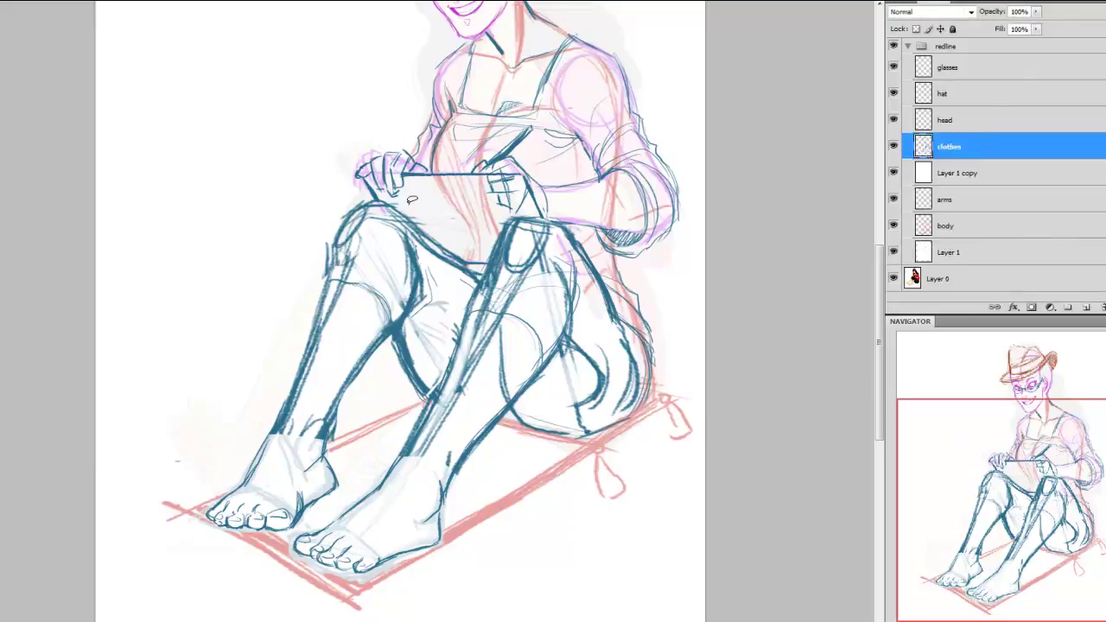
Select both legs and feet on the merged clothes layer, scale them down slightly, and reposition them beneath the board
{"action": "mouse_move", "coordinate": [380, 195]}
{"action": "left_mouse_down"}
{"action": "mouse_move", "coordinate": [414, 198]}
{"action": "mouse_move", "coordinate": [464, 252]}
{"action": "left_mouse_up"}
{"action": "key", "text": "ctrl+z"}
{"action": "mouse_move", "coordinate": [318, 202]}
{"action": "left_mouse_down"}
{"action": "mouse_move", "coordinate": [405, 207]}
{"action": "mouse_move", "coordinate": [452, 243]}
{"action": "left_mouse_up"}
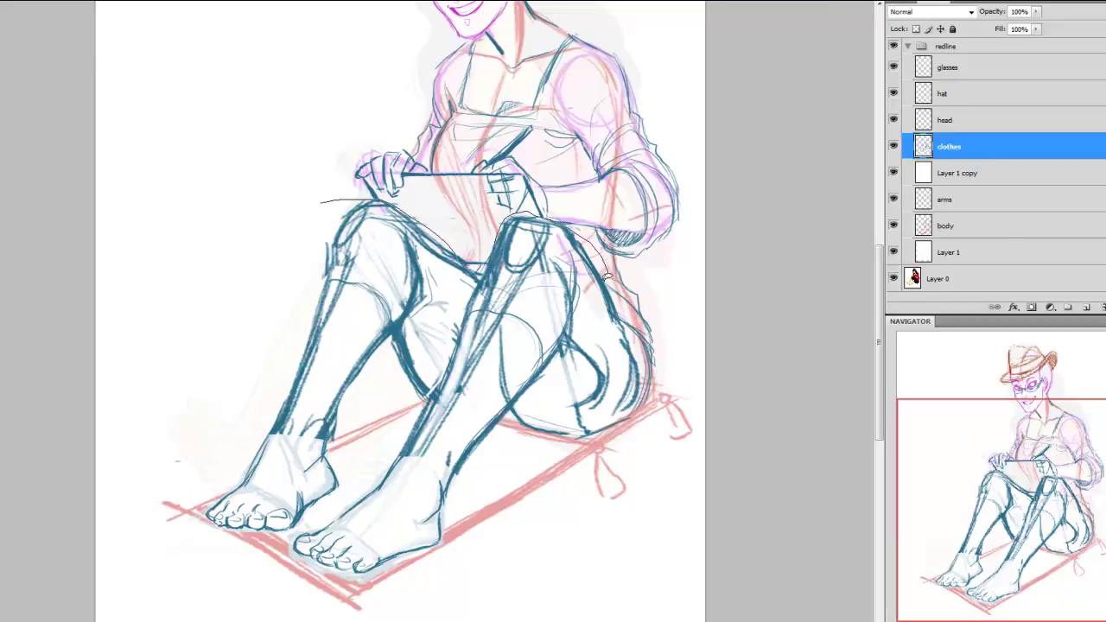
{"action": "mouse_move", "coordinate": [656, 337]}
{"action": "left_mouse_down"}
{"action": "mouse_move", "coordinate": [671, 496]}
{"action": "mouse_move", "coordinate": [583, 591]}
{"action": "mouse_move", "coordinate": [501, 620]}
{"action": "mouse_move", "coordinate": [161, 472]}
{"action": "mouse_move", "coordinate": [188, 255]}
{"action": "left_mouse_up"}
{"action": "key", "text": "ctrl+t"}
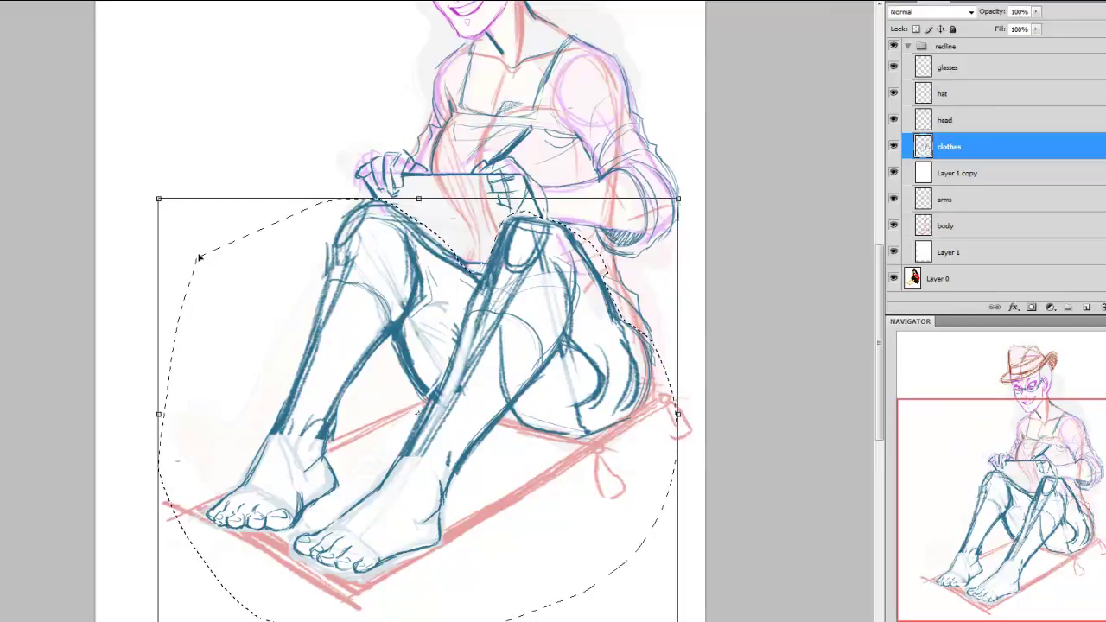
{"action": "left_click_drag", "start_coordinate": [158, 621], "coordinate": [190, 599]}
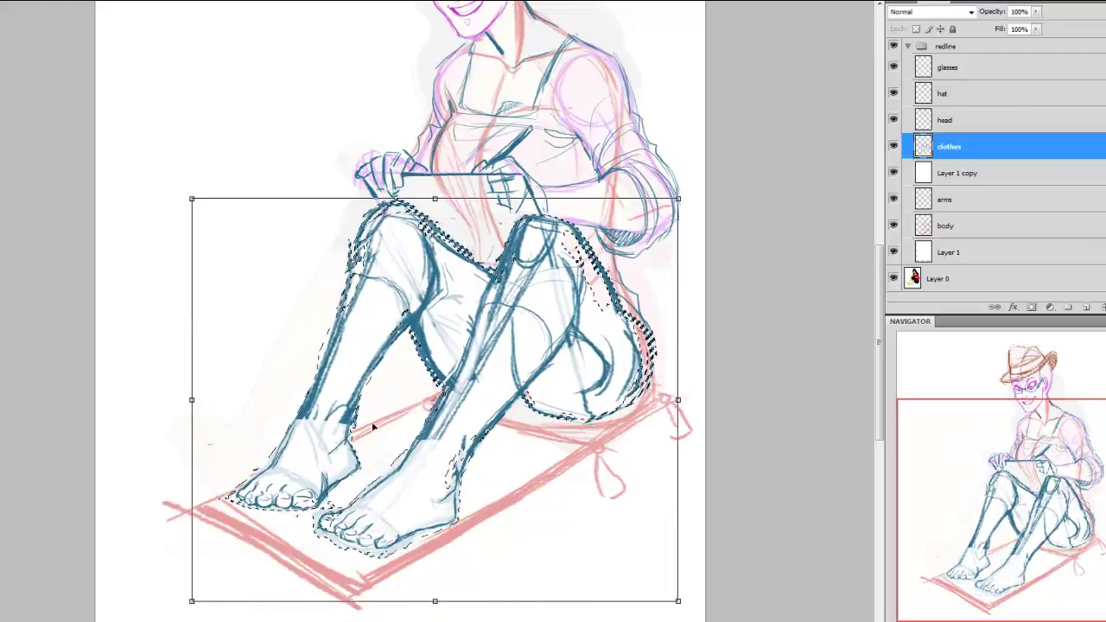
{"action": "mouse_move", "coordinate": [1027, 505]}
{"action": "left_mouse_down"}
{"action": "mouse_move", "coordinate": [1034, 469]}
{"action": "mouse_move", "coordinate": [1035, 491]}
{"action": "left_mouse_up"}
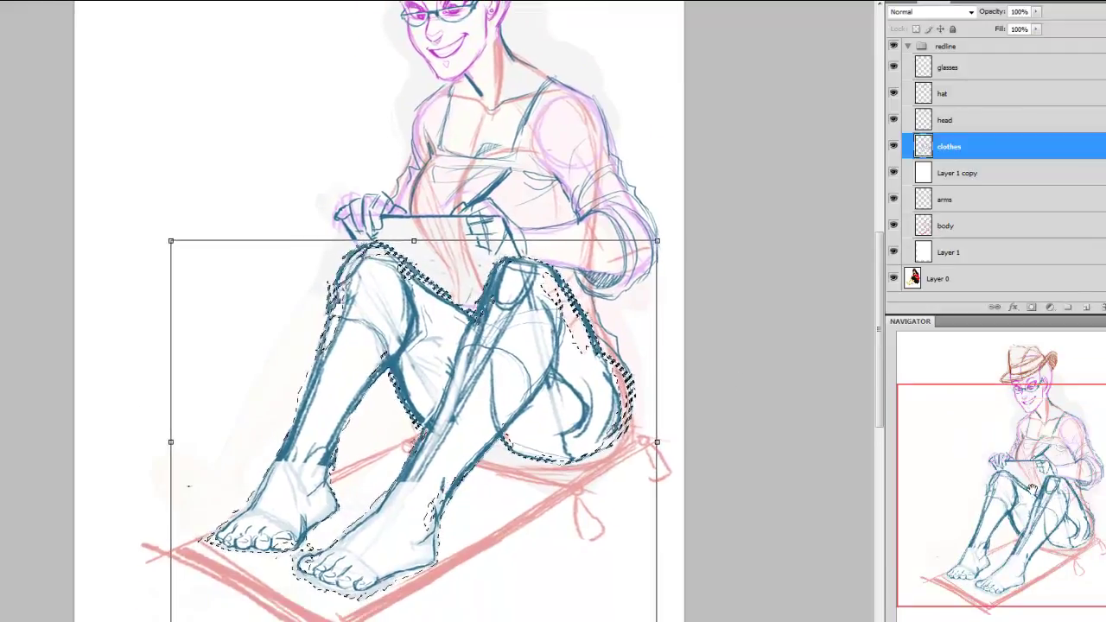
{"action": "left_click_drag", "start_coordinate": [445, 457], "coordinate": [445, 463]}
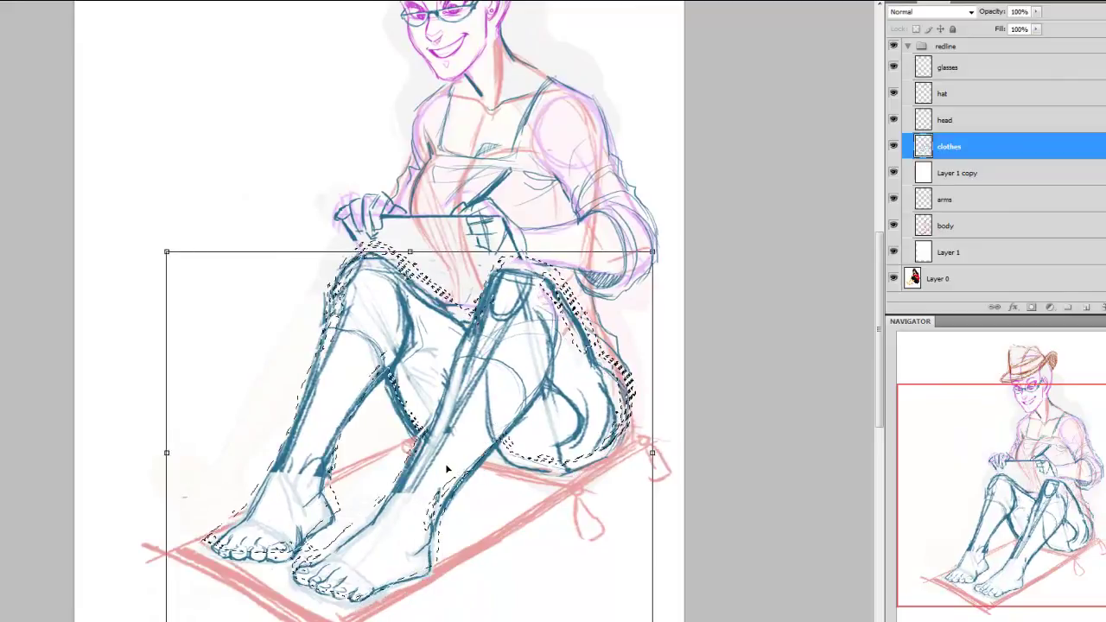
{"action": "key", "text": "Return"}
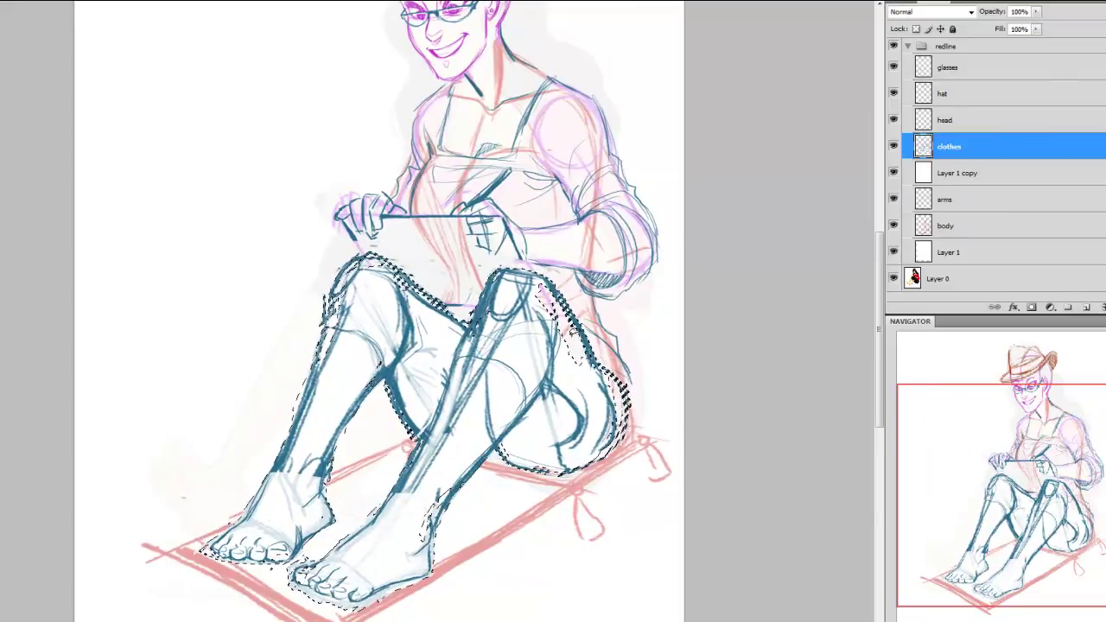
{"action": "left_click_drag", "start_coordinate": [579, 337], "coordinate": [582, 324]}
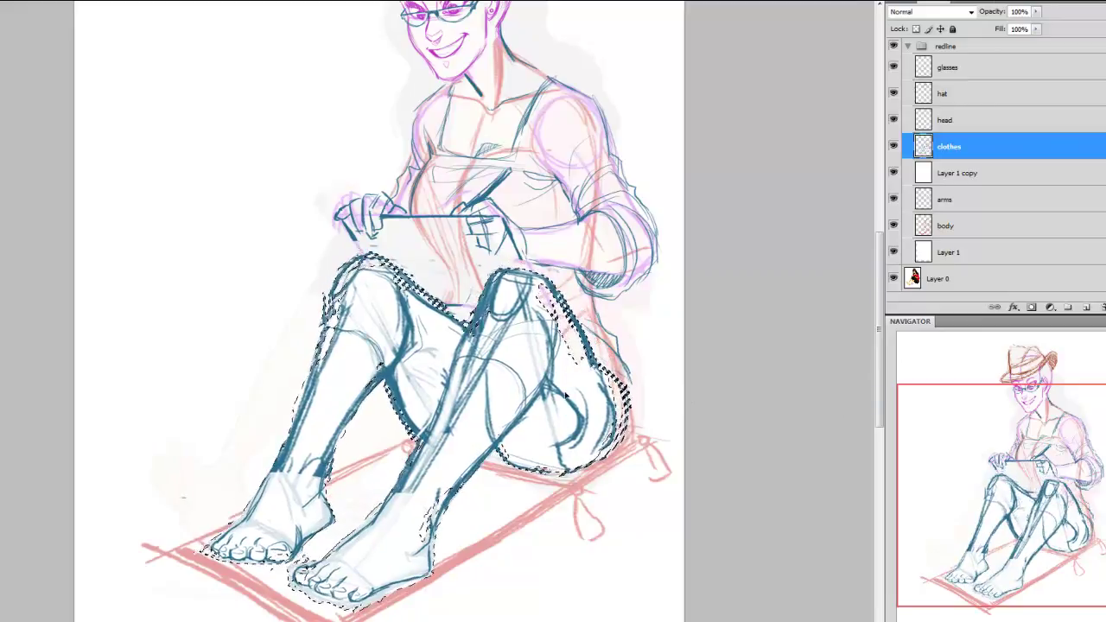
{"action": "key", "text": "ctrl+d"}
Merge the glasses, hat and head layers into one layer
{"action": "left_click_drag", "start_coordinate": [964, 490], "coordinate": [964, 436]}
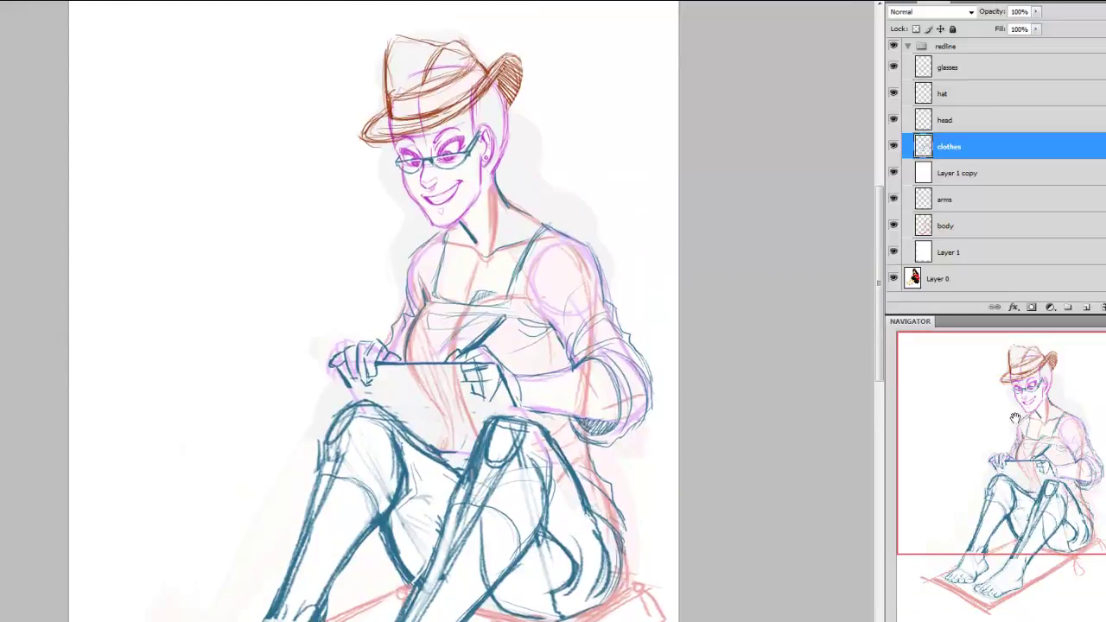
{"action": "left_click", "coordinate": [959, 82]}
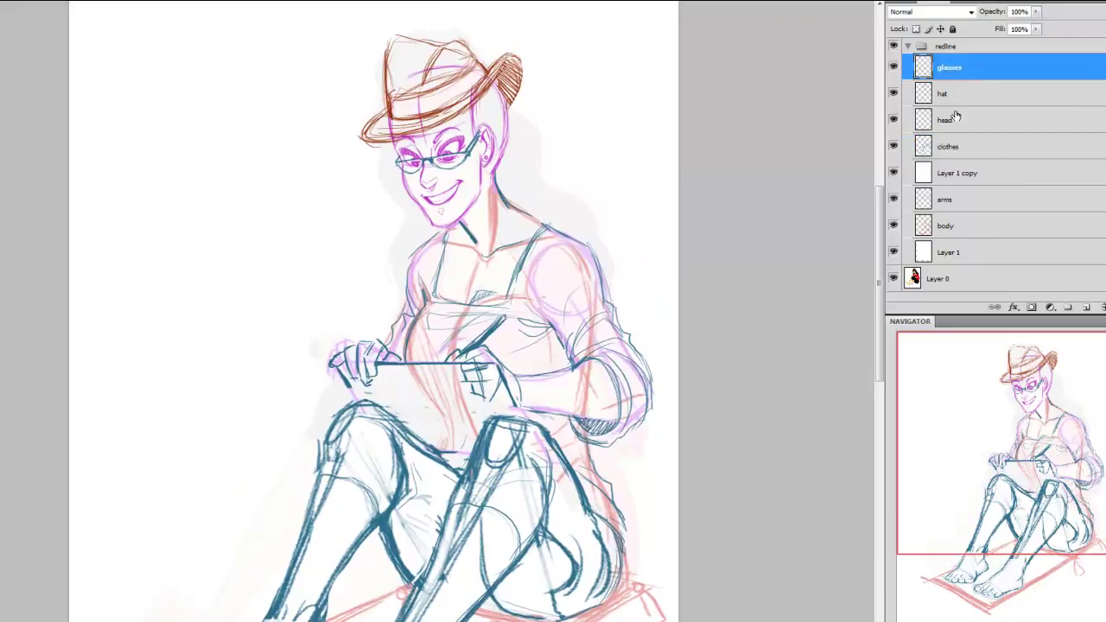
{"action": "left_click", "coordinate": [956, 97]}
{"action": "left_click", "coordinate": [956, 76]}
{"action": "left_click", "coordinate": [954, 130], "text": "shift"}
{"action": "key", "text": "ctrl+e"}
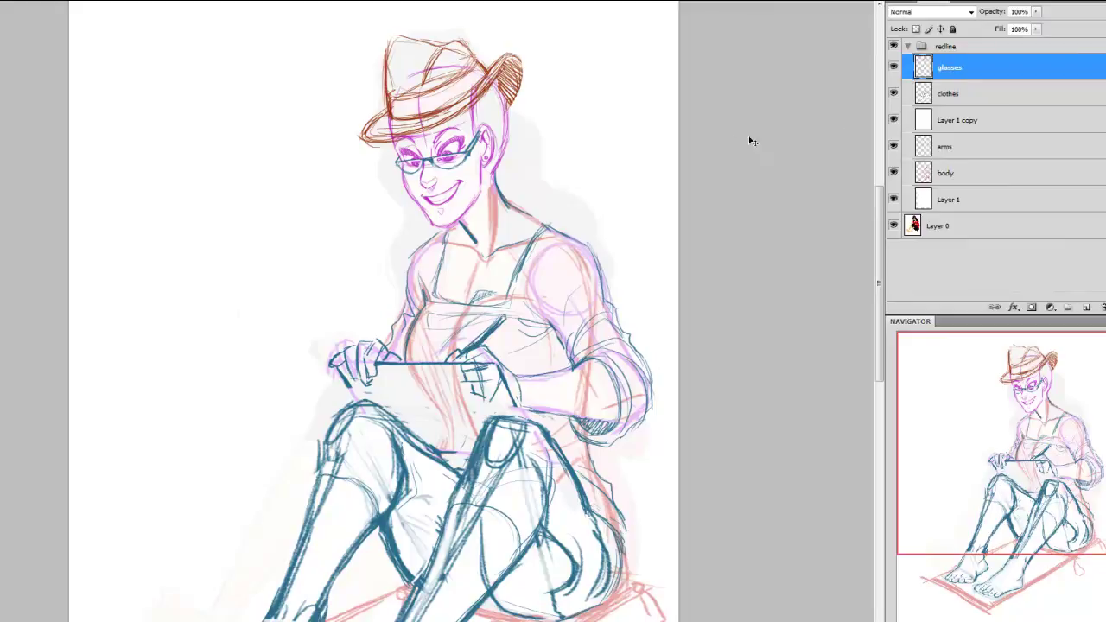
Enlarge the merged head, hat and glasses slightly and tilt them a few degrees counterclockwise
{"action": "key", "text": "ctrl+t"}
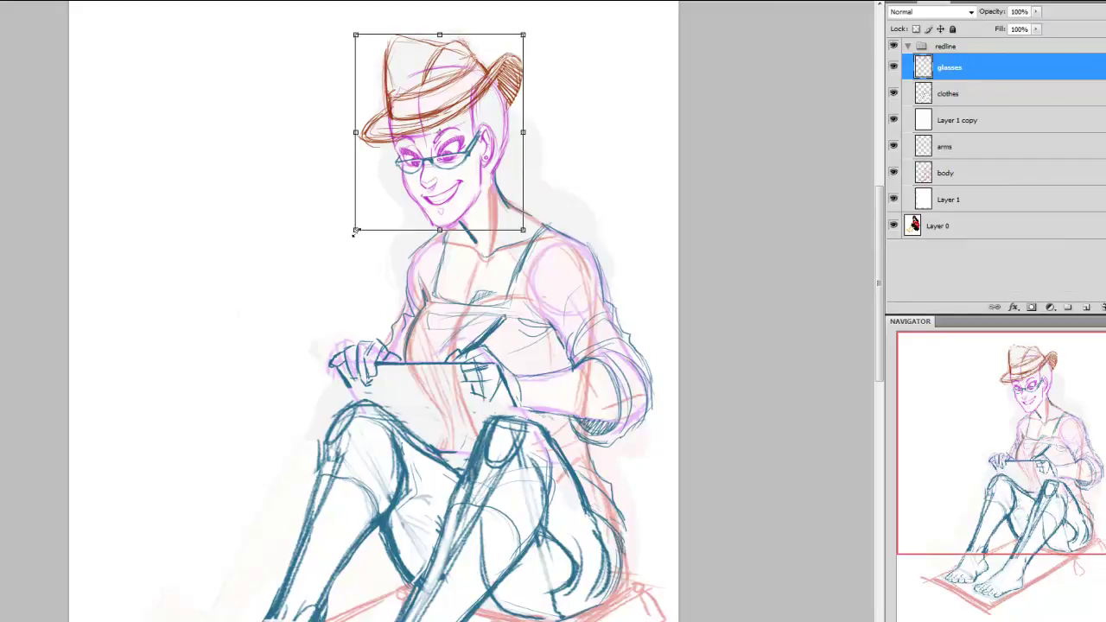
{"action": "left_click_drag", "start_coordinate": [355, 232], "coordinate": [351, 244]}
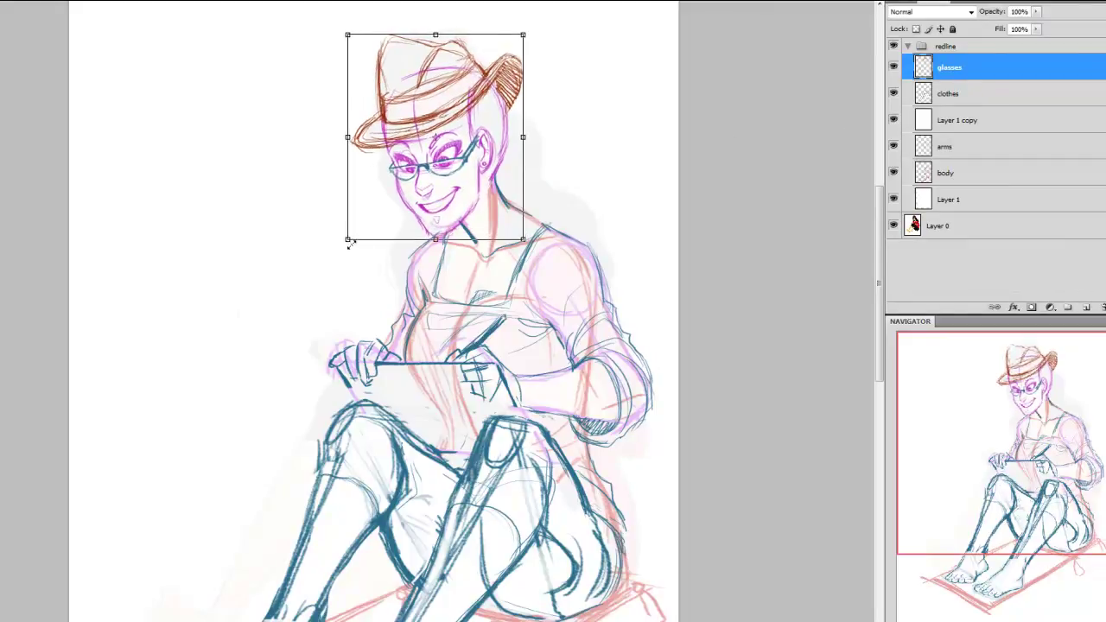
{"action": "left_click_drag", "start_coordinate": [647, 289], "coordinate": [658, 287]}
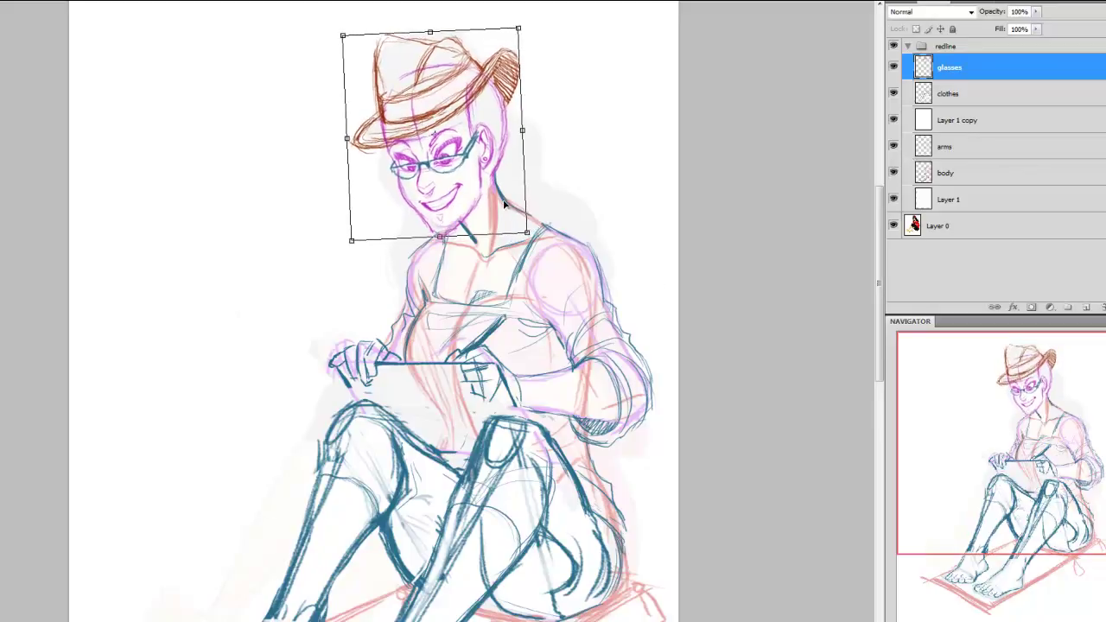
{"action": "key", "text": "Return"}
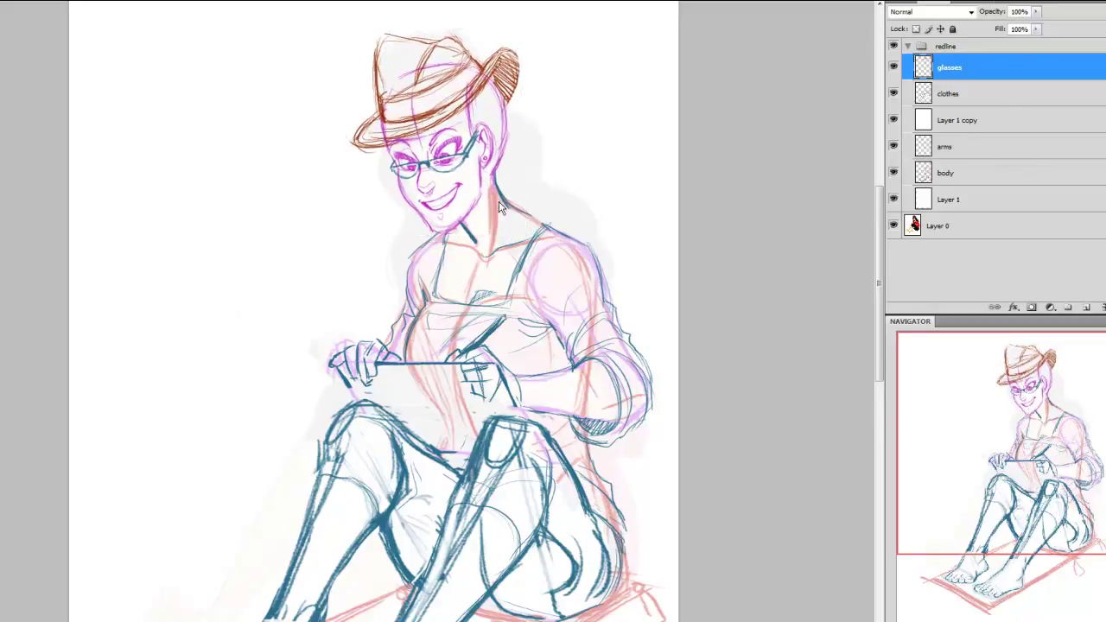
{"action": "left_click_drag", "start_coordinate": [954, 446], "coordinate": [972, 510]}
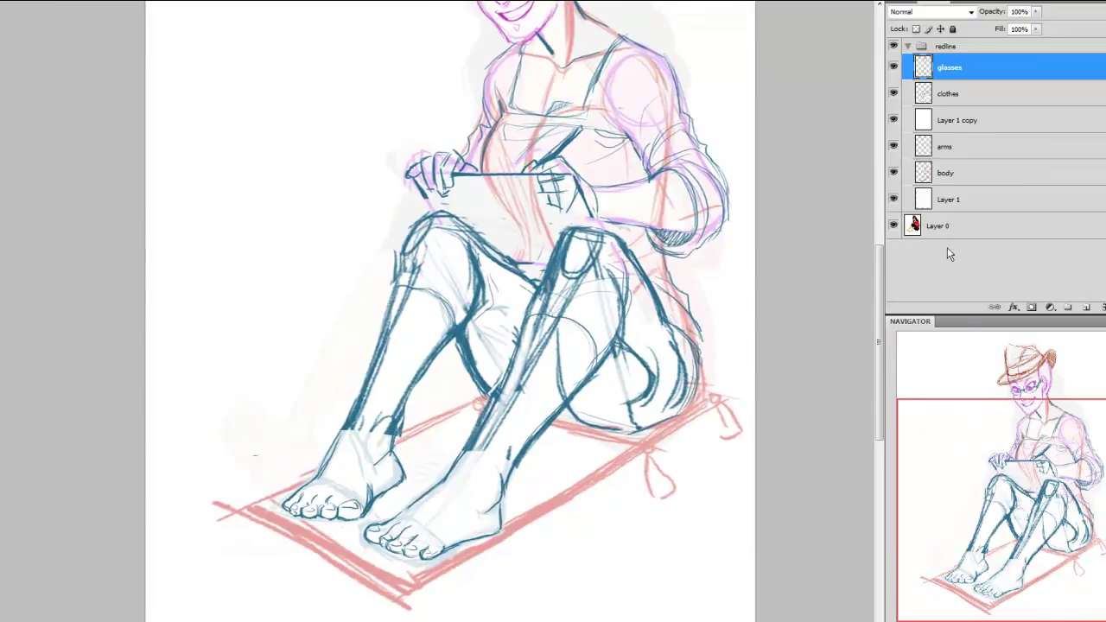
Select the farther foot on the clothes layer and scale it down slightly
{"action": "left_click", "coordinate": [937, 95]}
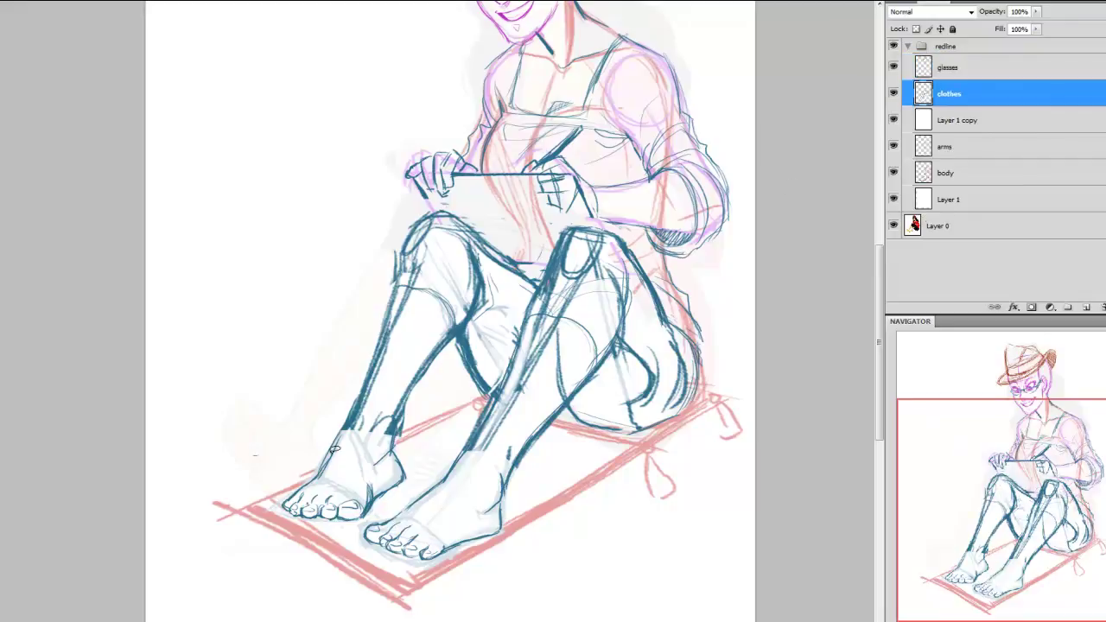
{"action": "mouse_move", "coordinate": [353, 399]}
{"action": "left_mouse_down"}
{"action": "mouse_move", "coordinate": [406, 410]}
{"action": "mouse_move", "coordinate": [402, 451]}
{"action": "mouse_move", "coordinate": [429, 486]}
{"action": "mouse_move", "coordinate": [314, 531]}
{"action": "mouse_move", "coordinate": [240, 479]}
{"action": "left_mouse_up"}
{"action": "key", "text": "ctrl+t"}
{"action": "left_click_drag", "start_coordinate": [245, 546], "coordinate": [260, 534]}
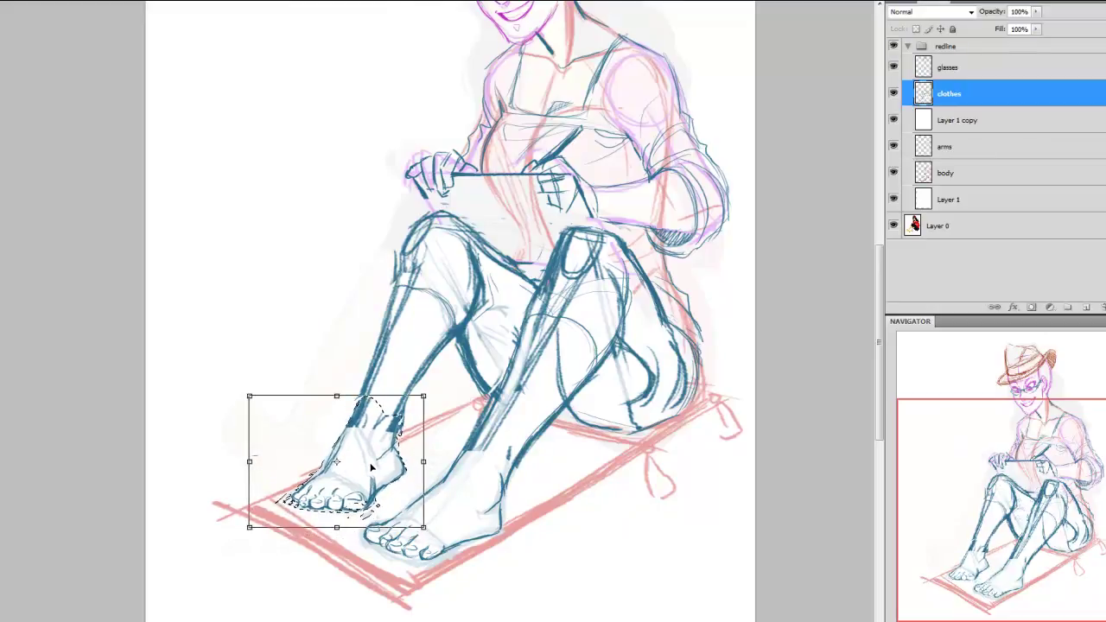
{"action": "key", "text": "Return"}
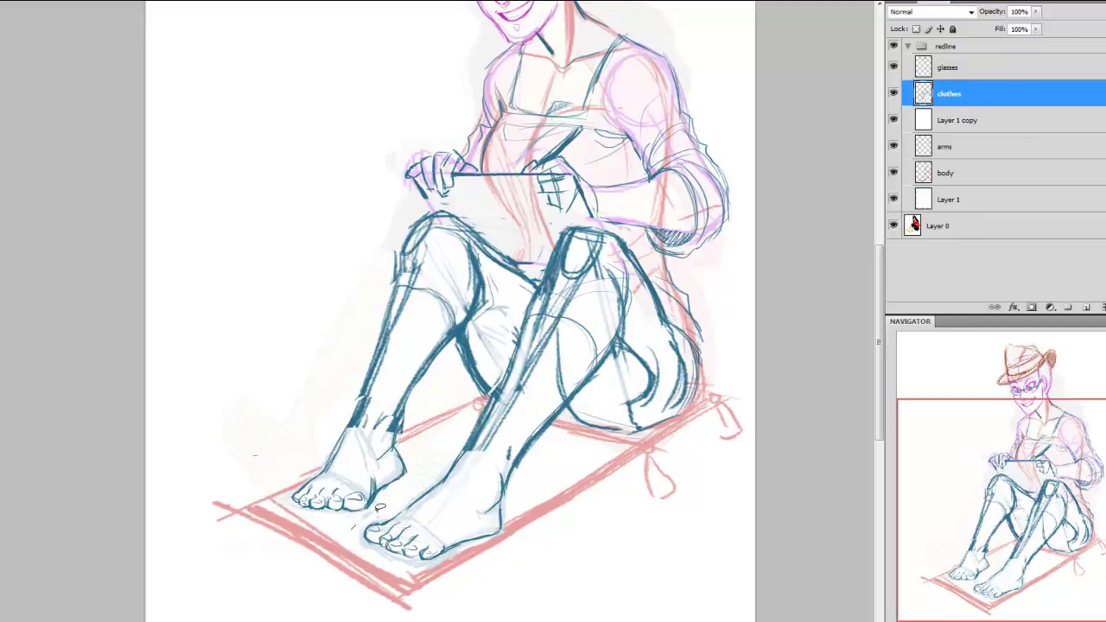
Select the nearer foot on the clothes layer, scale it down slightly to match the other foot, and clear the selection
{"action": "left_click_drag", "start_coordinate": [378, 508], "coordinate": [457, 449]}
{"action": "mouse_move", "coordinate": [530, 488]}
{"action": "left_mouse_down"}
{"action": "mouse_move", "coordinate": [366, 565]}
{"action": "mouse_move", "coordinate": [332, 543]}
{"action": "mouse_move", "coordinate": [325, 568]}
{"action": "mouse_move", "coordinate": [335, 563]}
{"action": "left_mouse_up"}
{"action": "key", "text": "ctrl+t"}
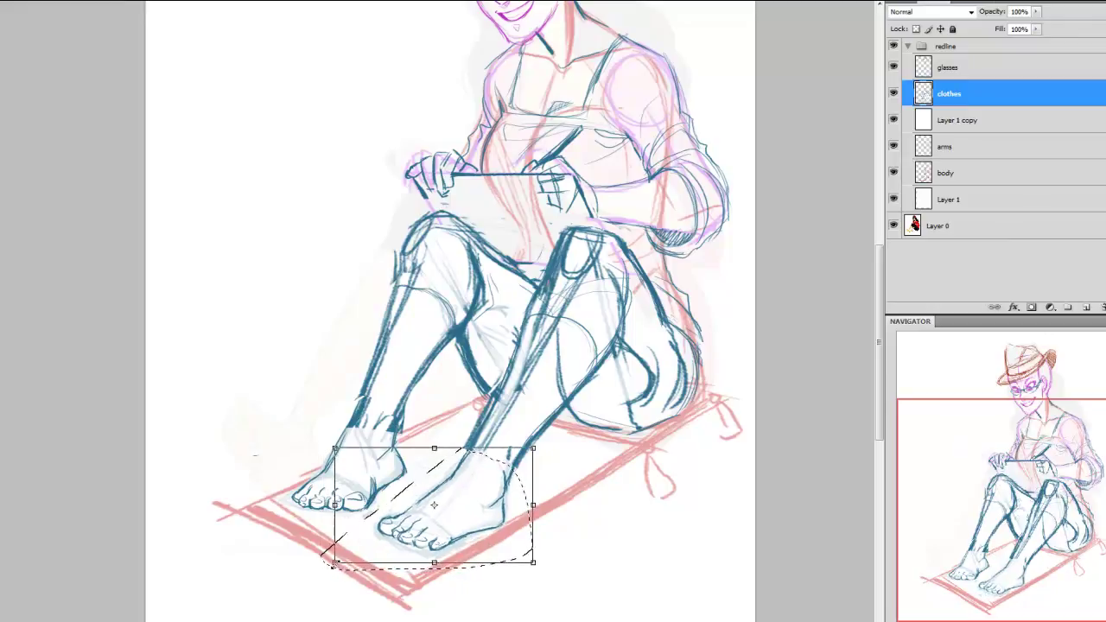
{"action": "key", "text": "Return"}
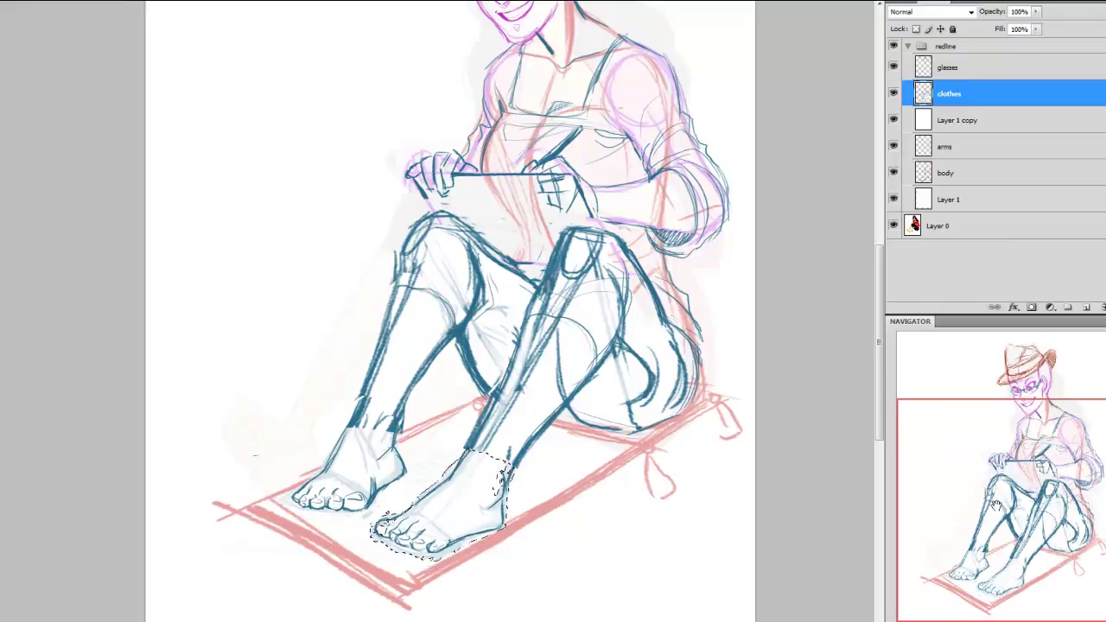
{"action": "mouse_move", "coordinate": [993, 483]}
{"action": "left_mouse_down"}
{"action": "mouse_move", "coordinate": [995, 467]}
{"action": "mouse_move", "coordinate": [994, 482]}
{"action": "left_mouse_up"}
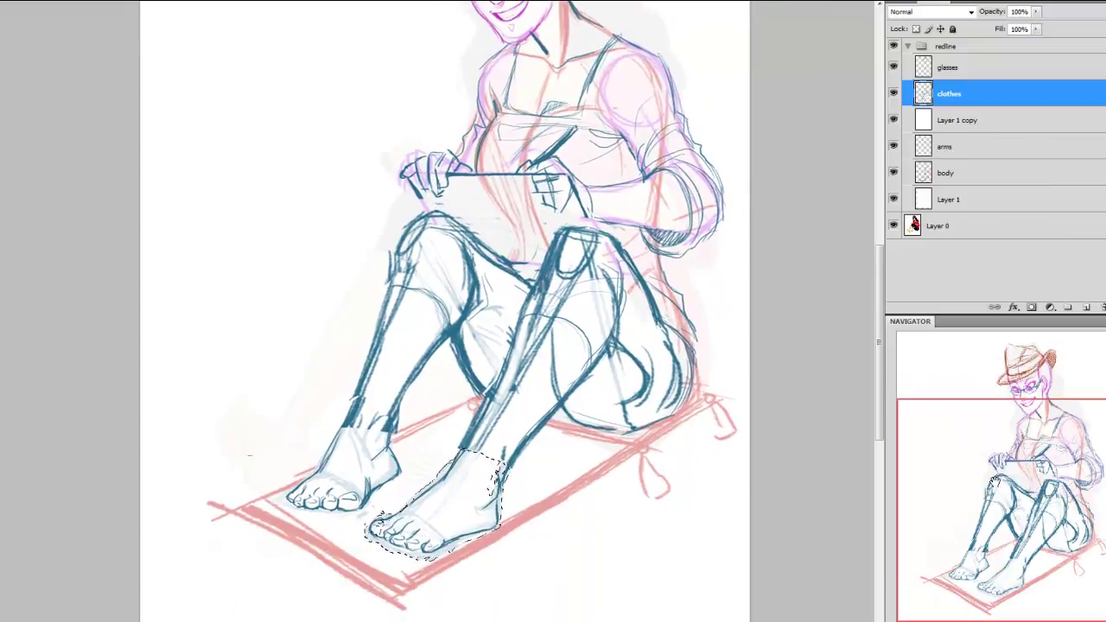
{"action": "key", "text": "ctrl+d"}
Compare the redline's pose and proportions with the original artwork by repeatedly hiding and showing the redline group
{"action": "left_click_drag", "start_coordinate": [1053, 529], "coordinate": [1047, 500]}
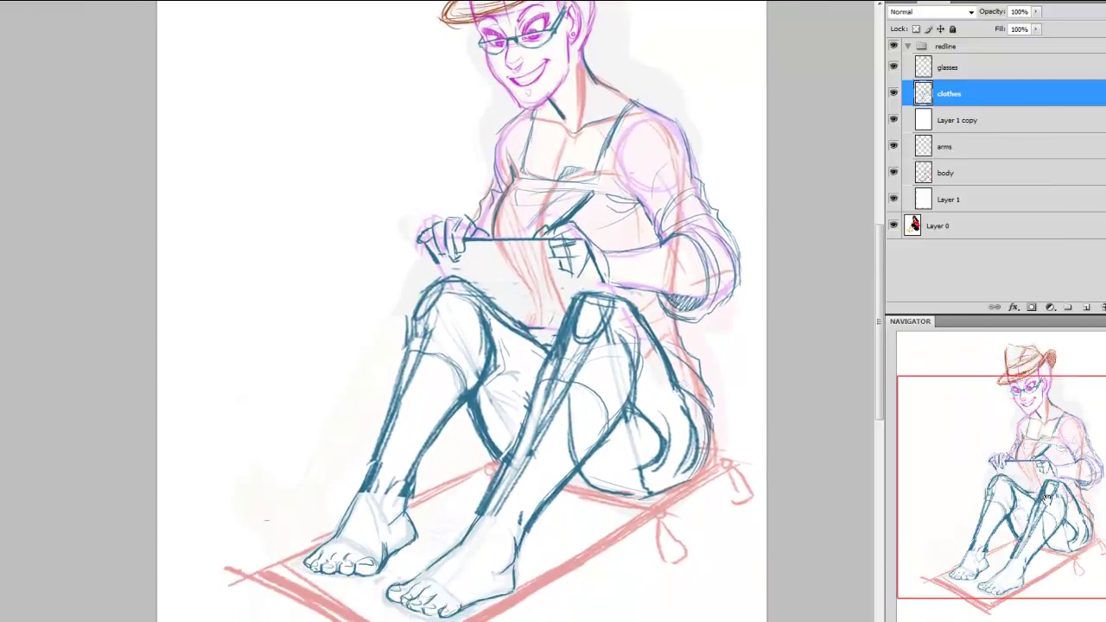
{"action": "left_click", "coordinate": [894, 45]}
{"action": "left_click", "coordinate": [894, 46]}
{"action": "left_click", "coordinate": [894, 46]}
{"action": "left_click", "coordinate": [894, 46]}
{"action": "left_click", "coordinate": [894, 46]}
{"action": "left_click", "coordinate": [894, 46]}
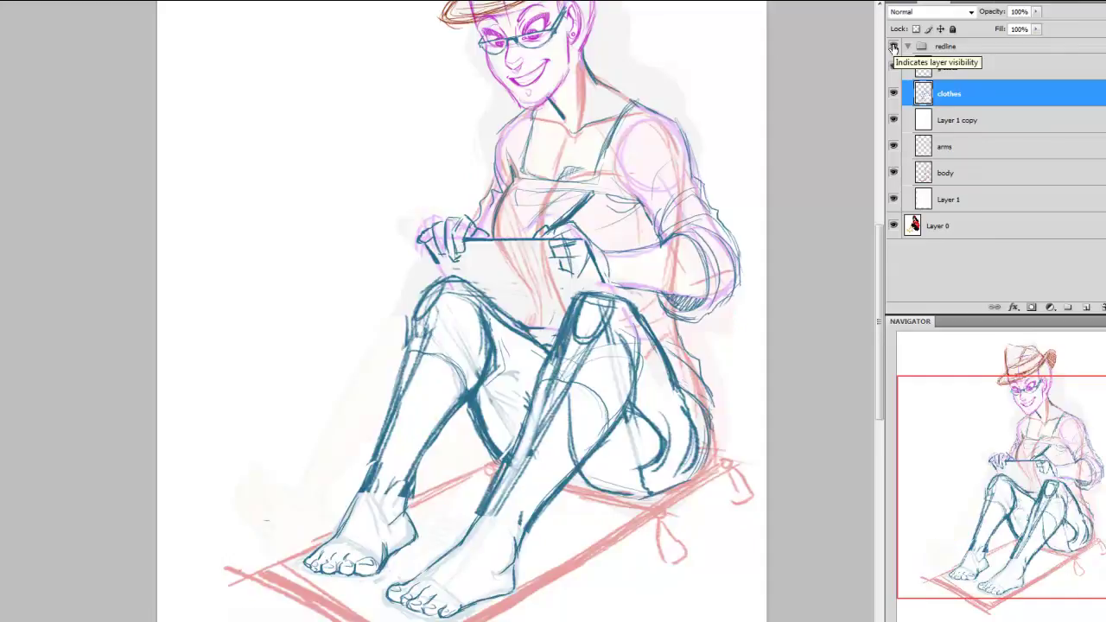
{"action": "left_click", "coordinate": [894, 46]}
{"action": "left_click", "coordinate": [894, 46]}
{"action": "left_click", "coordinate": [894, 46]}
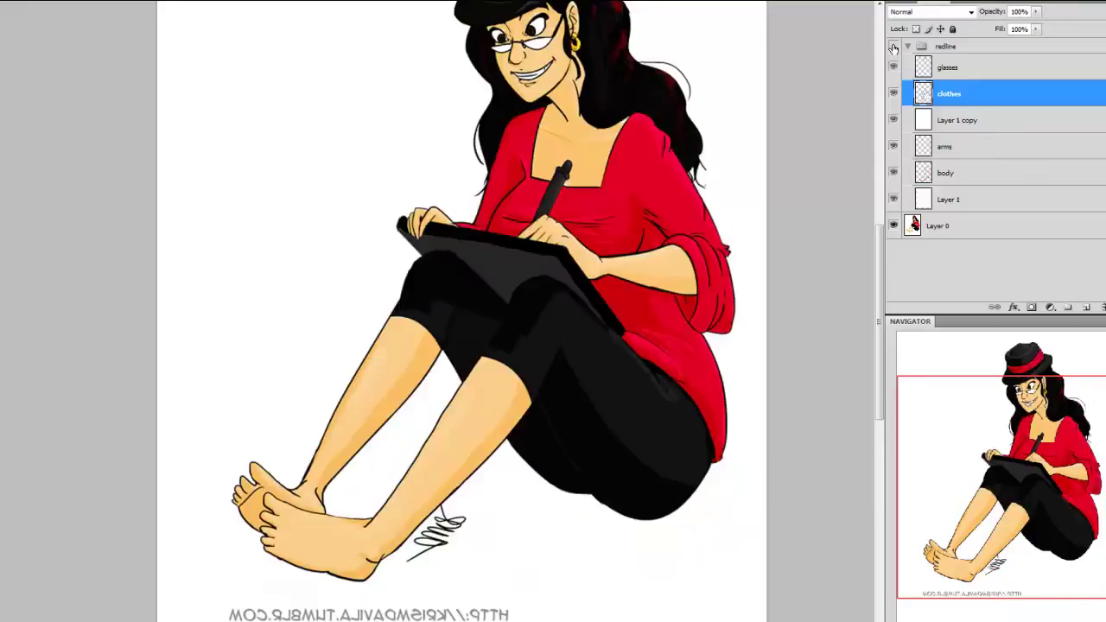
{"action": "left_click", "coordinate": [894, 46]}
{"action": "left_click", "coordinate": [894, 46]}
{"action": "left_click", "coordinate": [894, 45]}
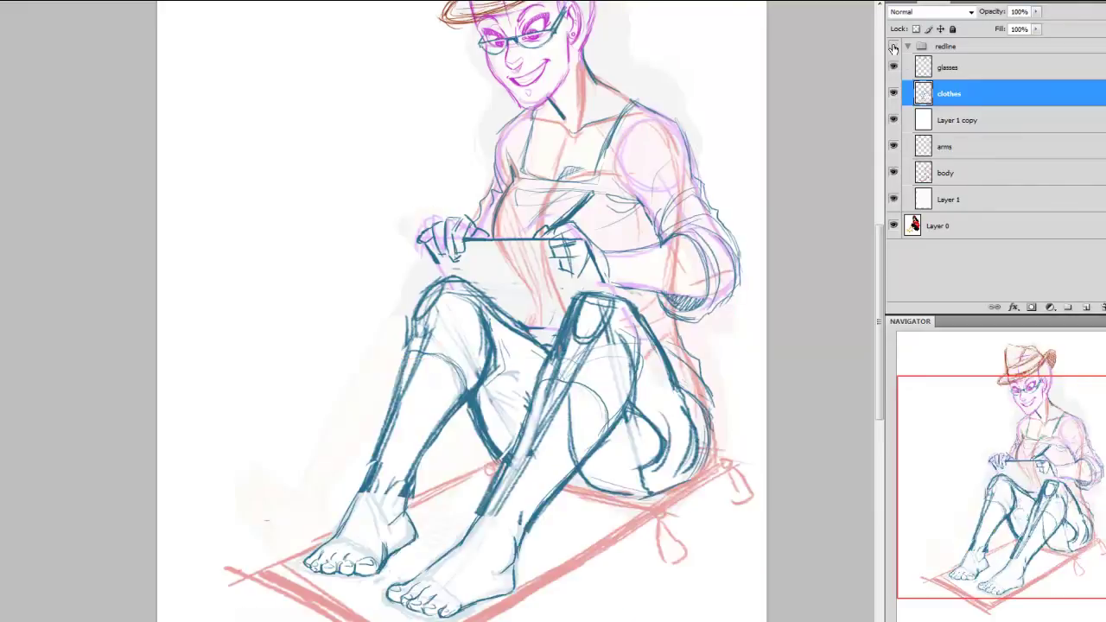
{"action": "left_click", "coordinate": [894, 46]}
{"action": "left_click", "coordinate": [895, 45]}
{"action": "left_click", "coordinate": [893, 47]}
{"action": "left_click", "coordinate": [893, 47]}
{"action": "left_click", "coordinate": [893, 47]}
{"action": "left_click", "coordinate": [893, 47]}
{"action": "left_click", "coordinate": [893, 46]}
{"action": "left_click", "coordinate": [893, 47]}
{"action": "left_click", "coordinate": [894, 46]}
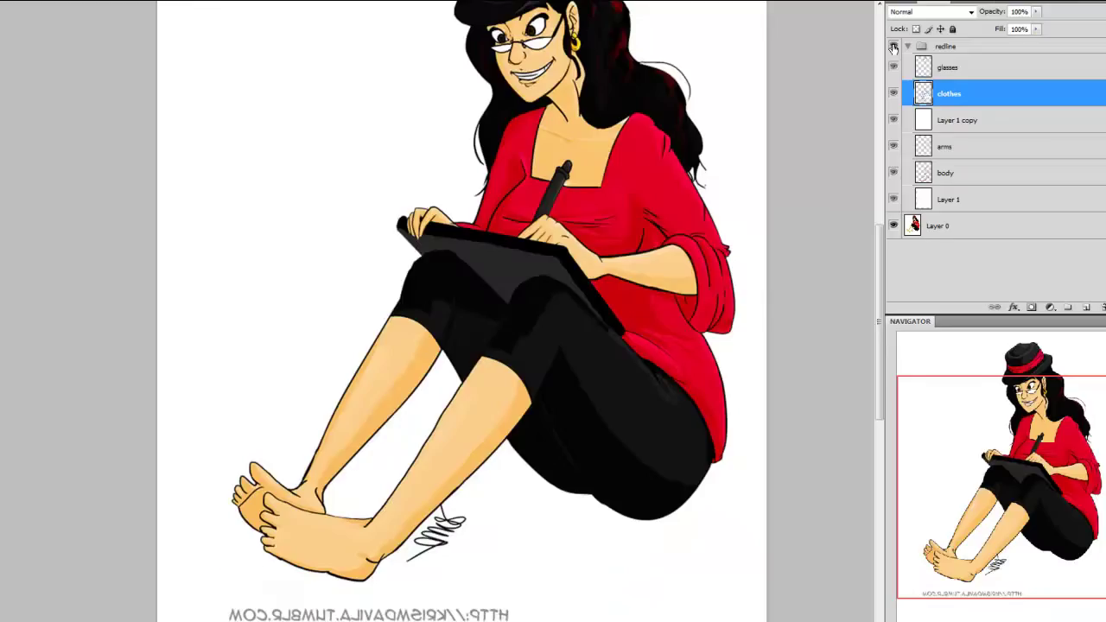
{"action": "left_click", "coordinate": [894, 47]}
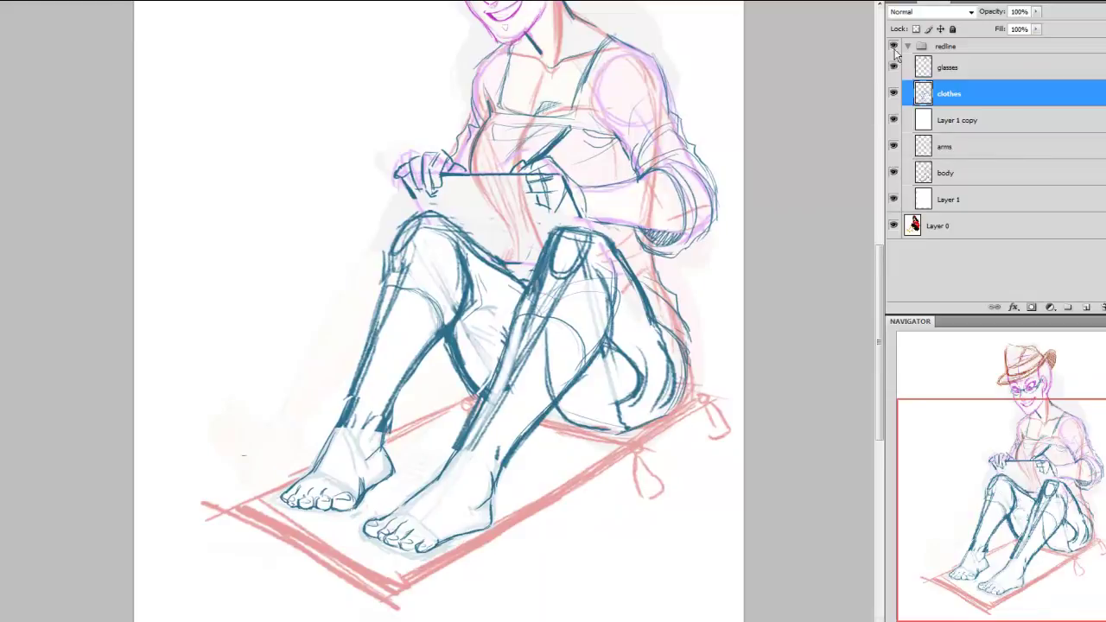
{"action": "left_click", "coordinate": [893, 46]}
{"action": "left_click", "coordinate": [893, 47]}
Flip the whole canvas horizontally and check the original artwork beneath the redline group
{"action": "key", "text": "ctrl+shift+h"}
{"action": "left_click", "coordinate": [894, 50]}
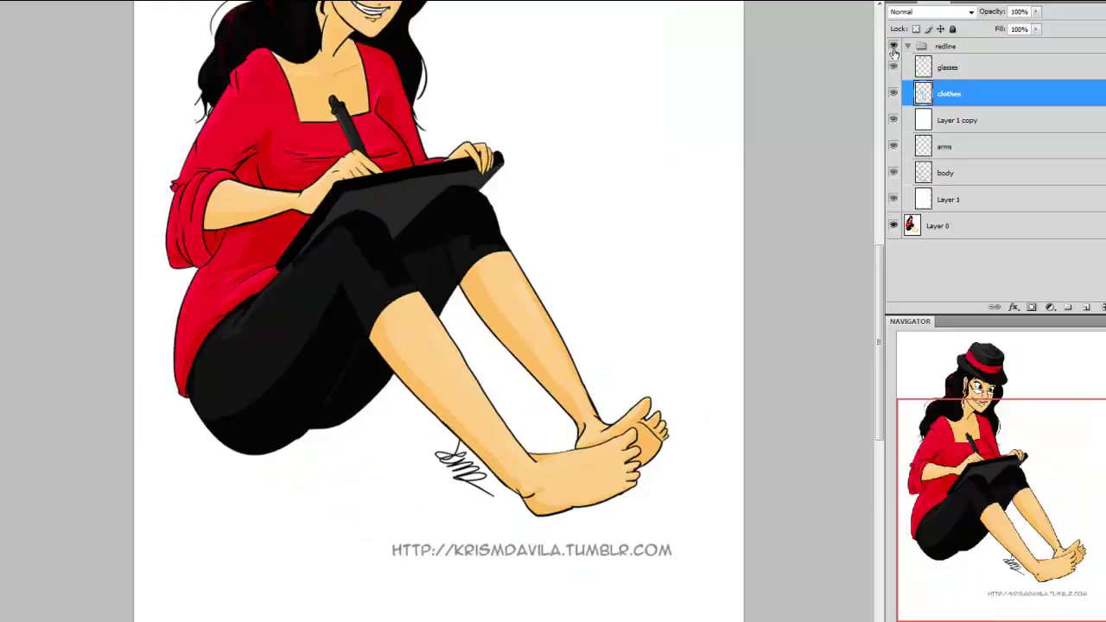
{"action": "left_click", "coordinate": [893, 47]}
Examine the head and upper body on the flipped canvas, comparing the redline group with the original artwork
{"action": "mouse_move", "coordinate": [1049, 449]}
{"action": "left_mouse_down"}
{"action": "mouse_move", "coordinate": [1032, 361]}
{"action": "mouse_move", "coordinate": [1020, 363]}
{"action": "left_mouse_up"}
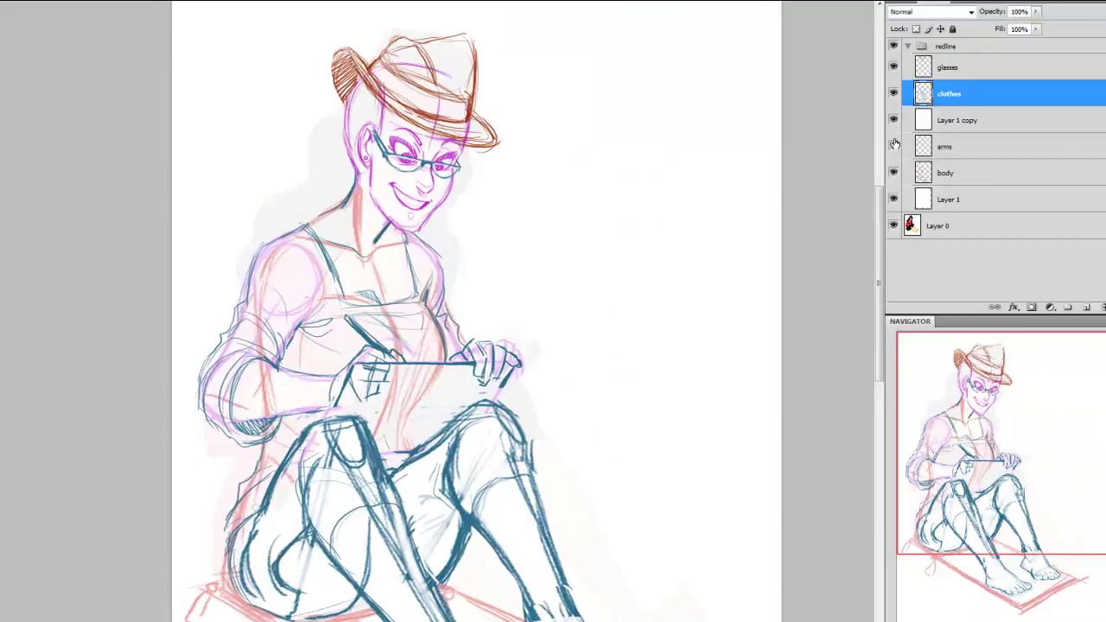
{"action": "left_click", "coordinate": [894, 49]}
{"action": "left_click", "coordinate": [893, 49]}
{"action": "left_click", "coordinate": [893, 49]}
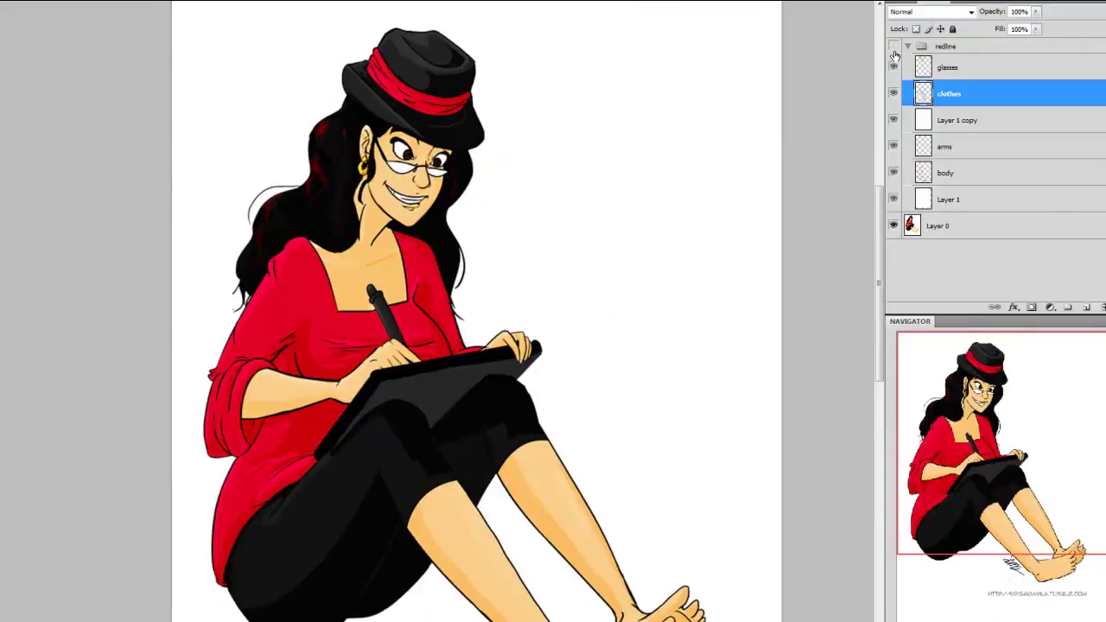
{"action": "left_click", "coordinate": [893, 48]}
{"action": "left_click", "coordinate": [894, 48]}
{"action": "left_click", "coordinate": [893, 49]}
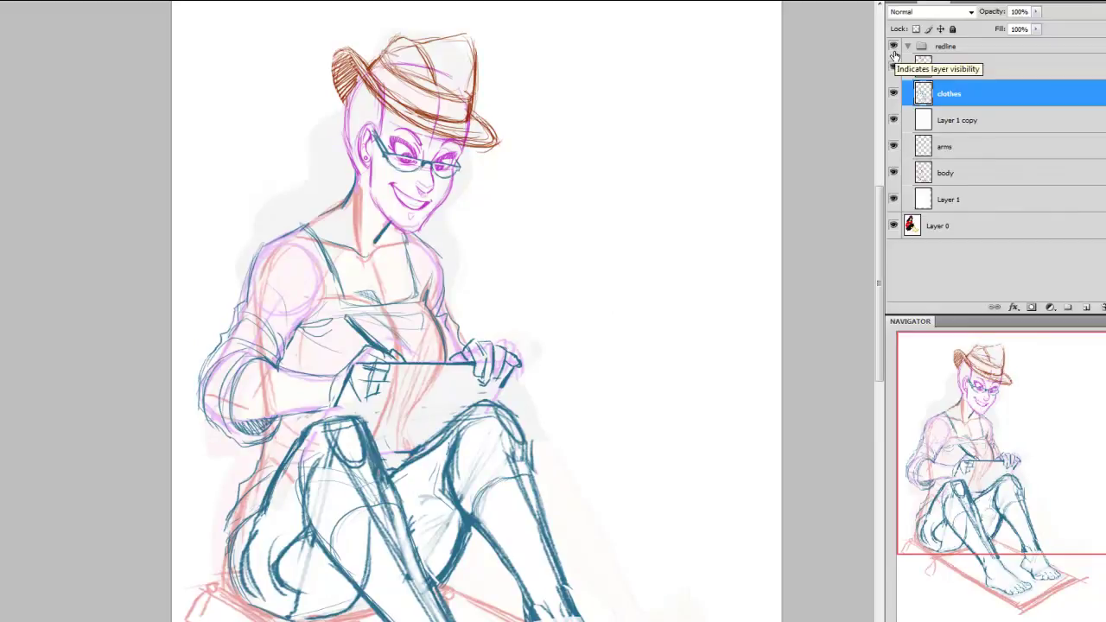
{"action": "left_click", "coordinate": [894, 48]}
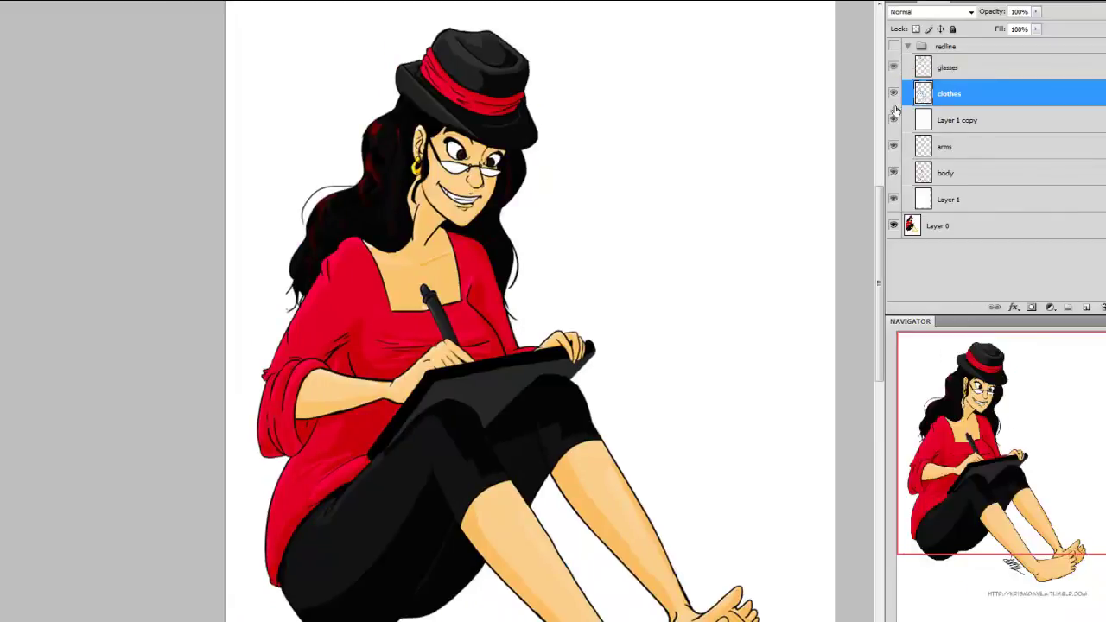
{"action": "left_click", "coordinate": [894, 48]}
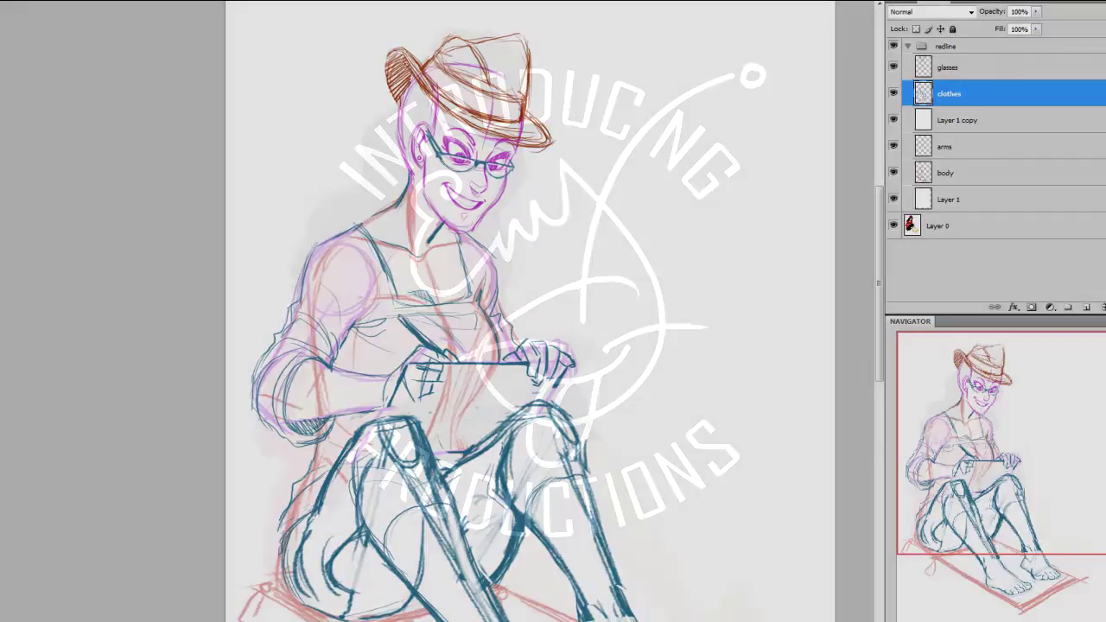